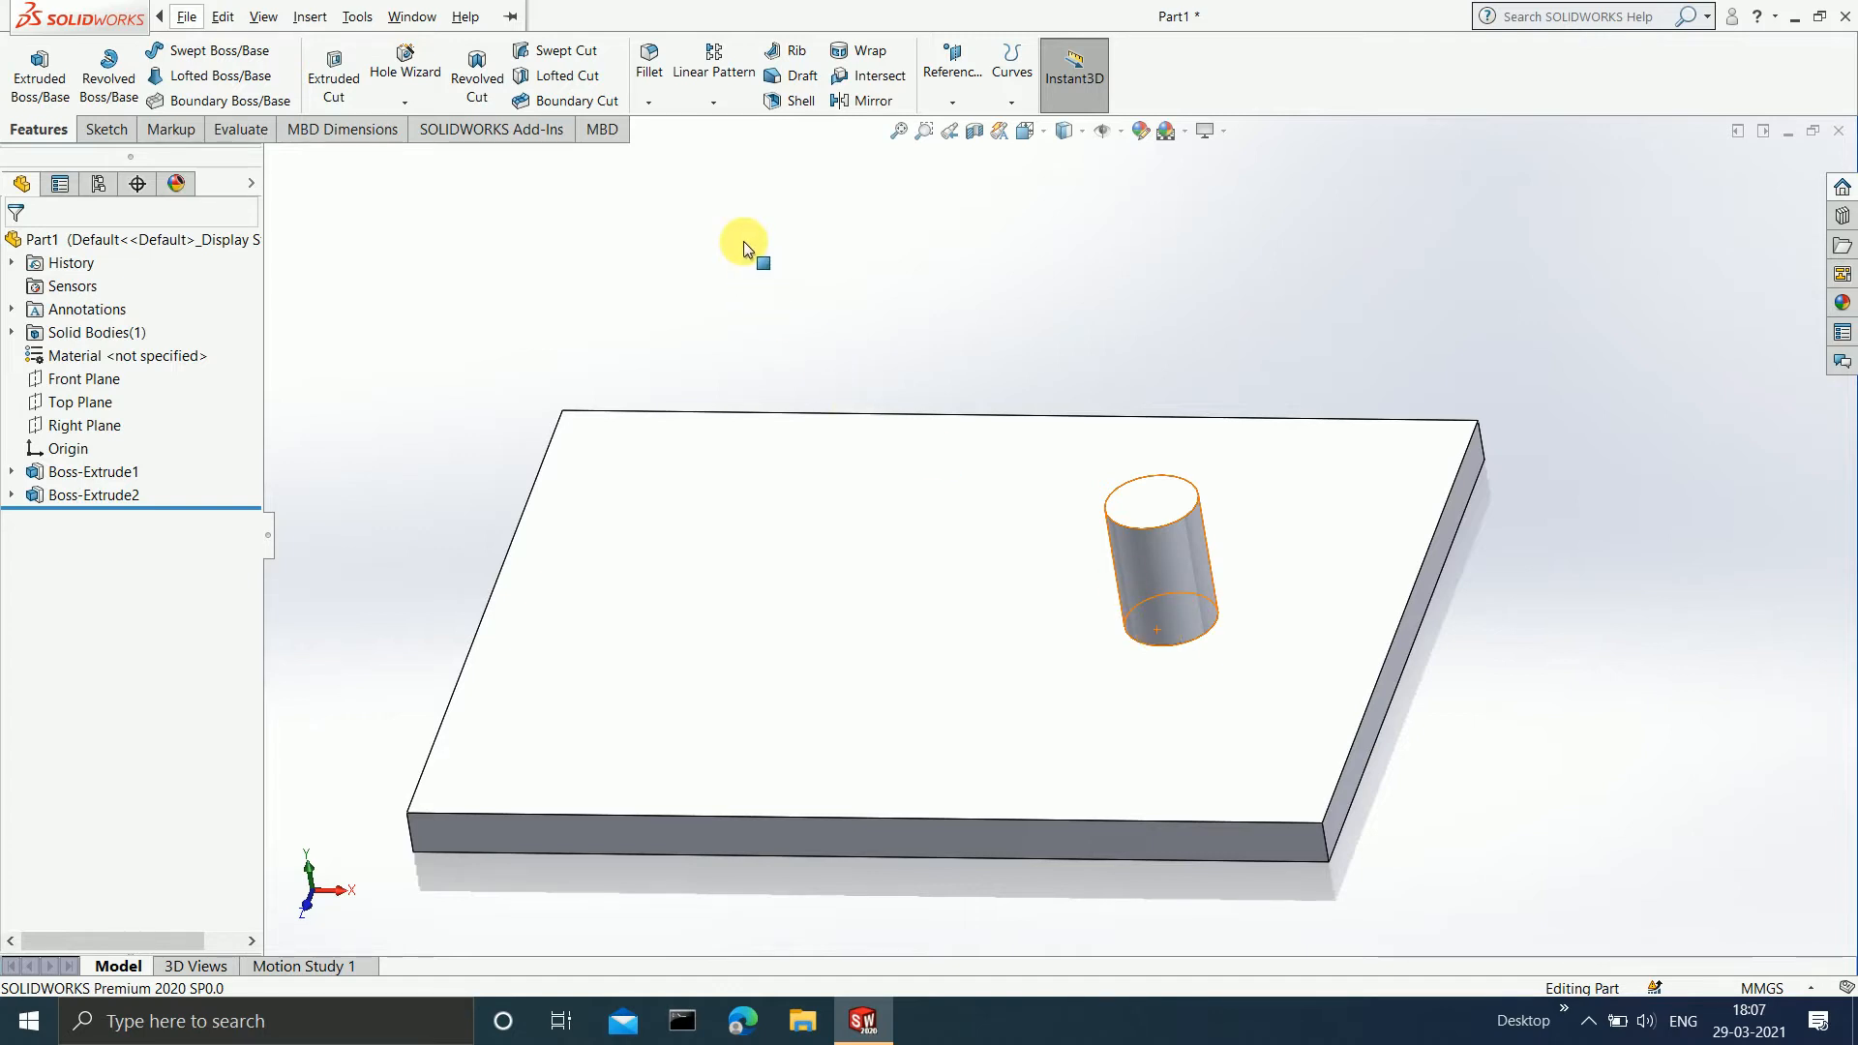
Examine the available pattern types and the dimensions of the base plate and the cylindrical boss.
click(717, 102)
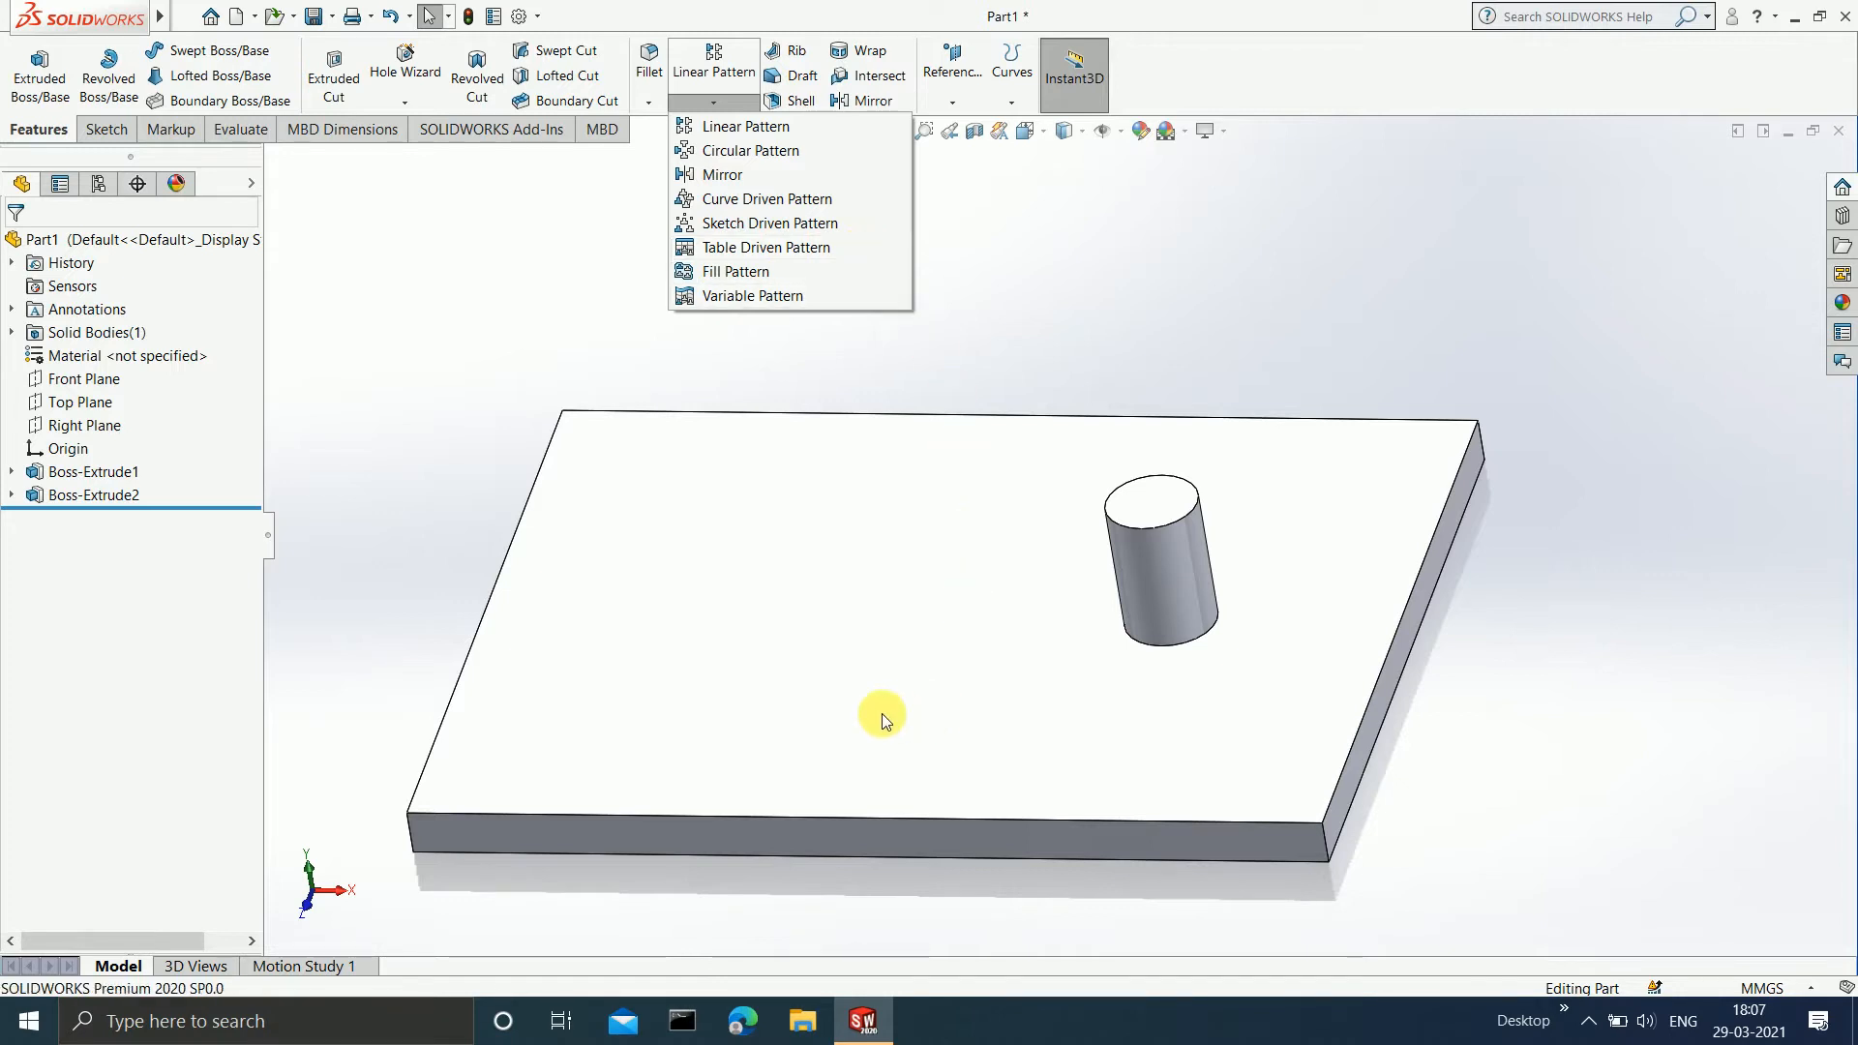
double_click(75, 472)
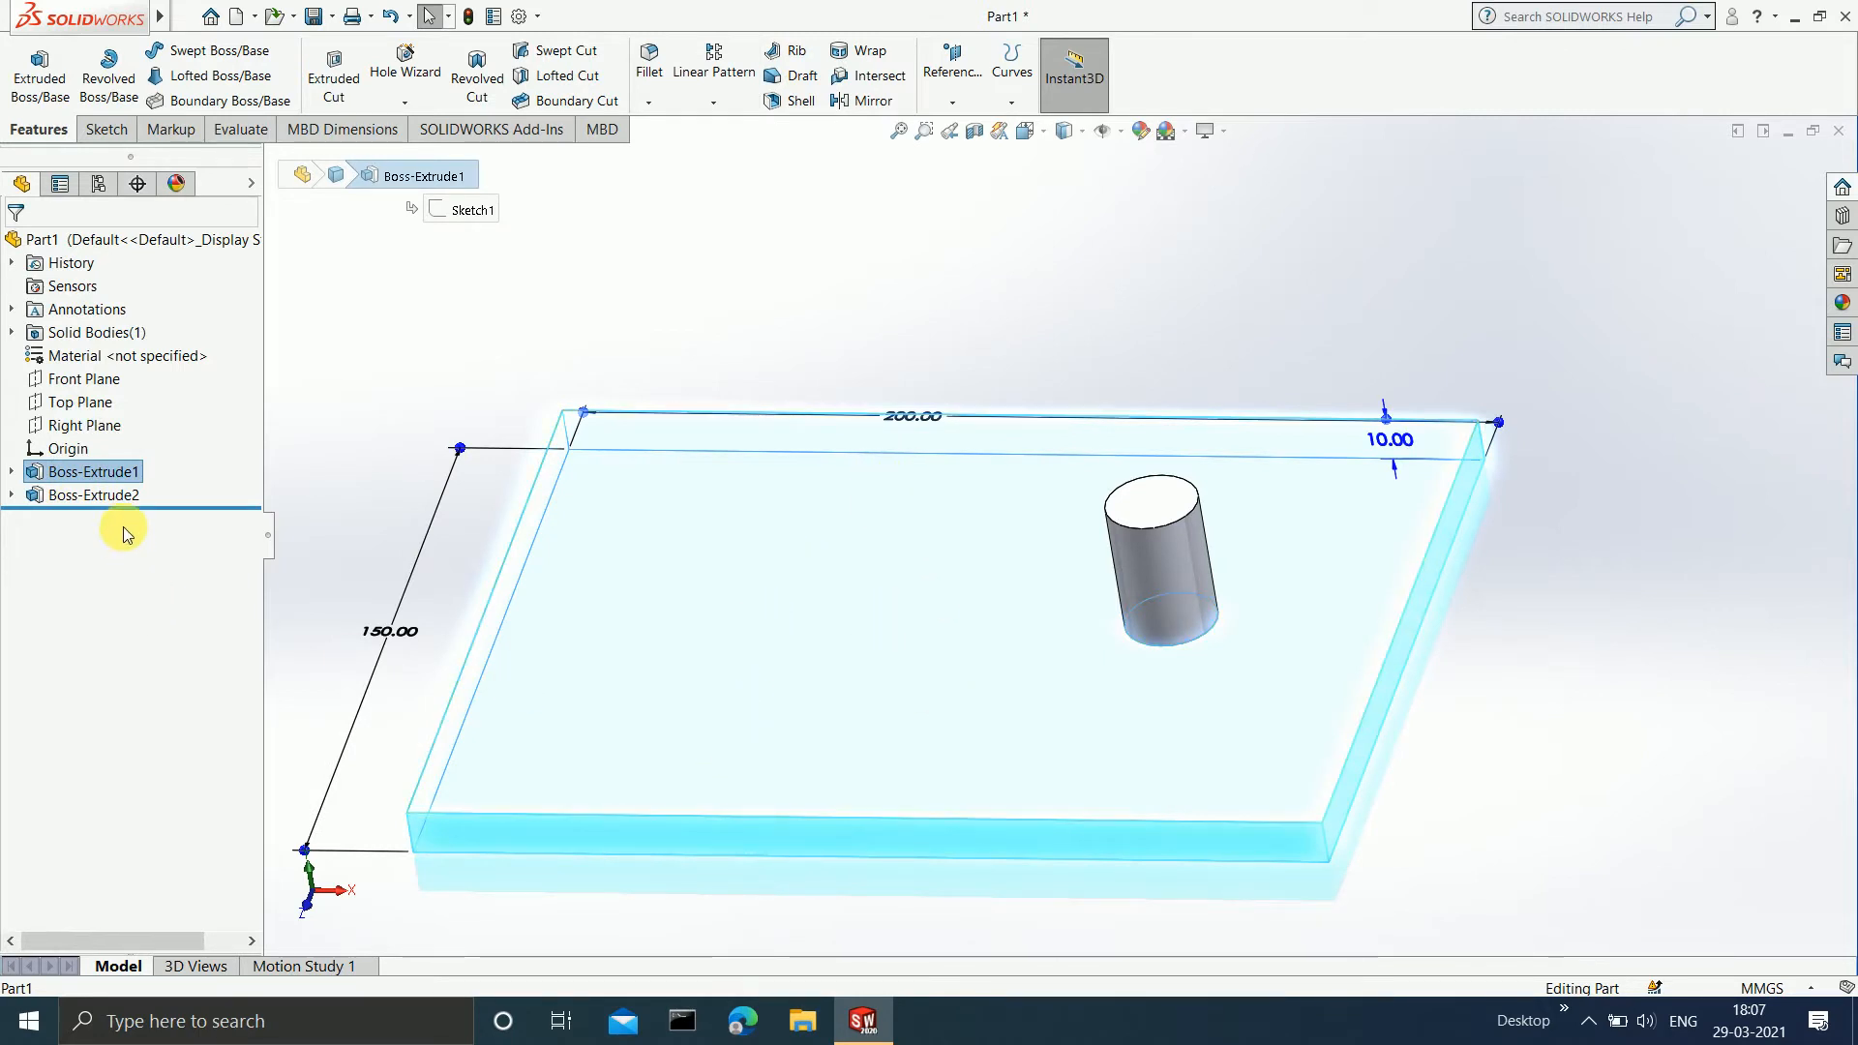
double_click(124, 496)
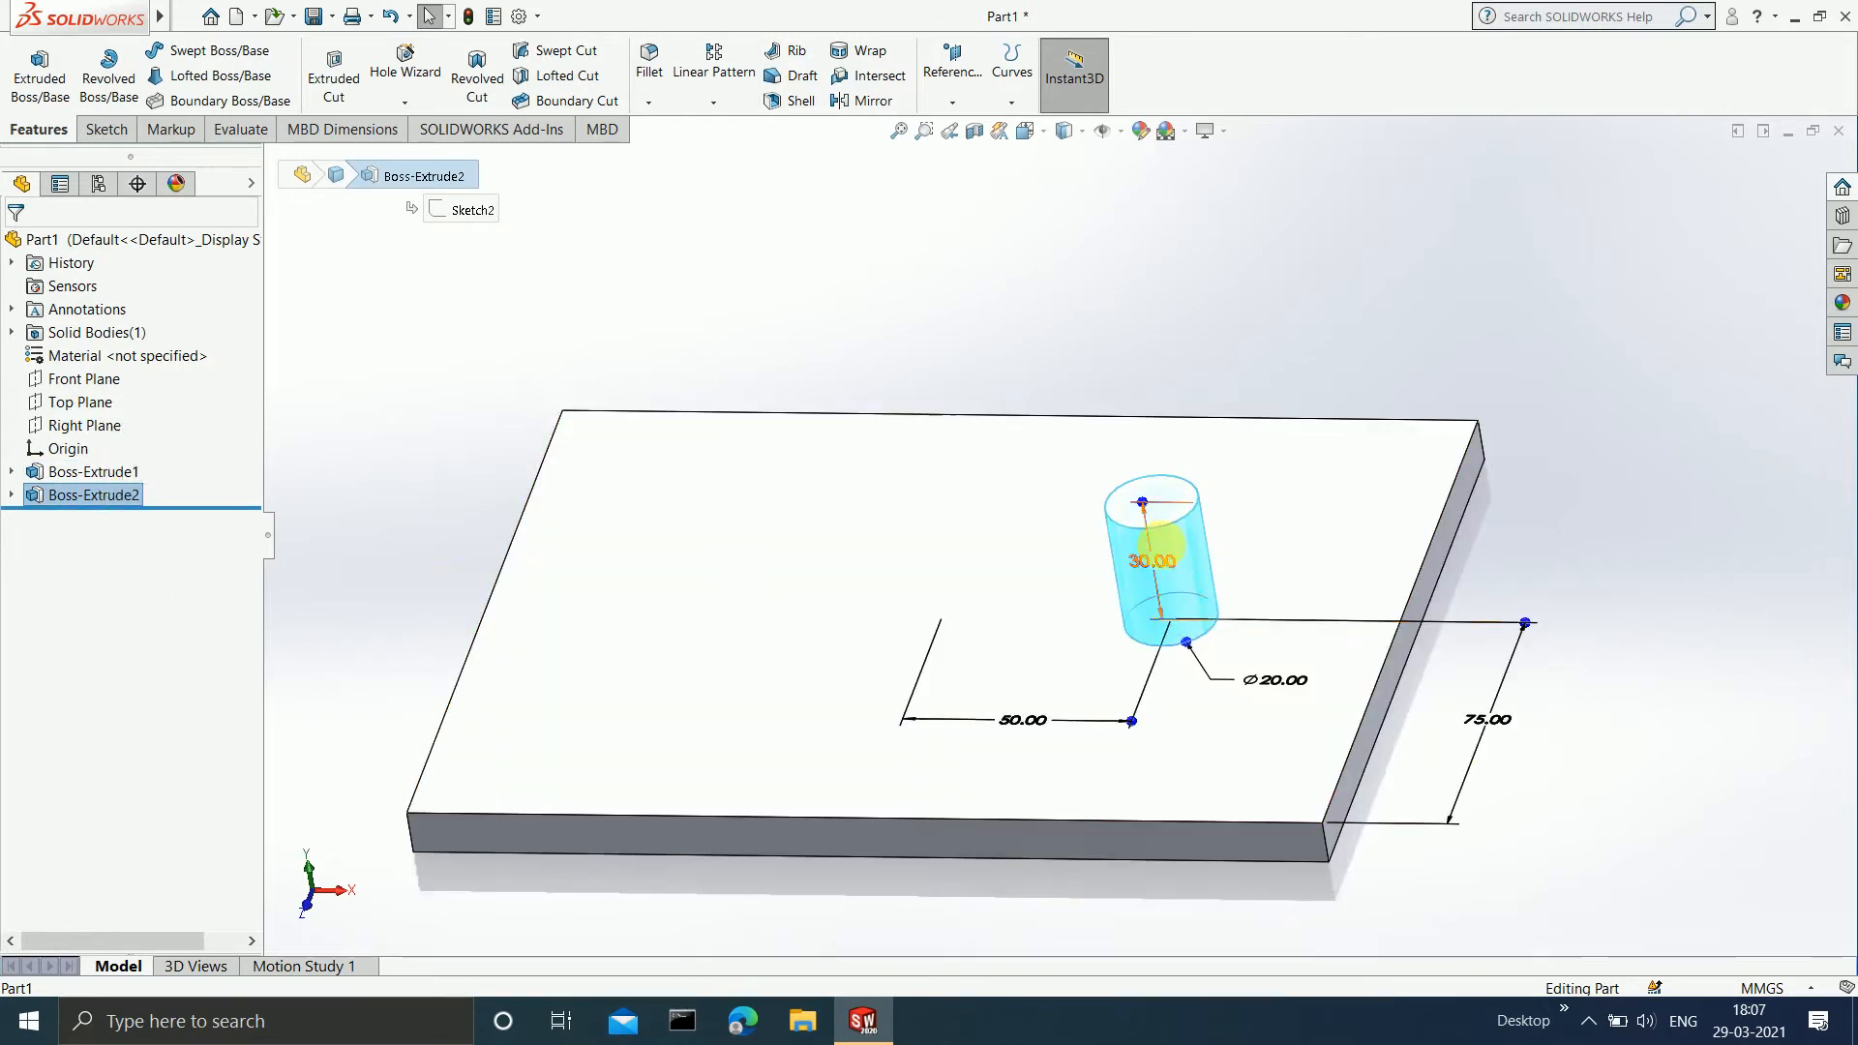
click(850, 344)
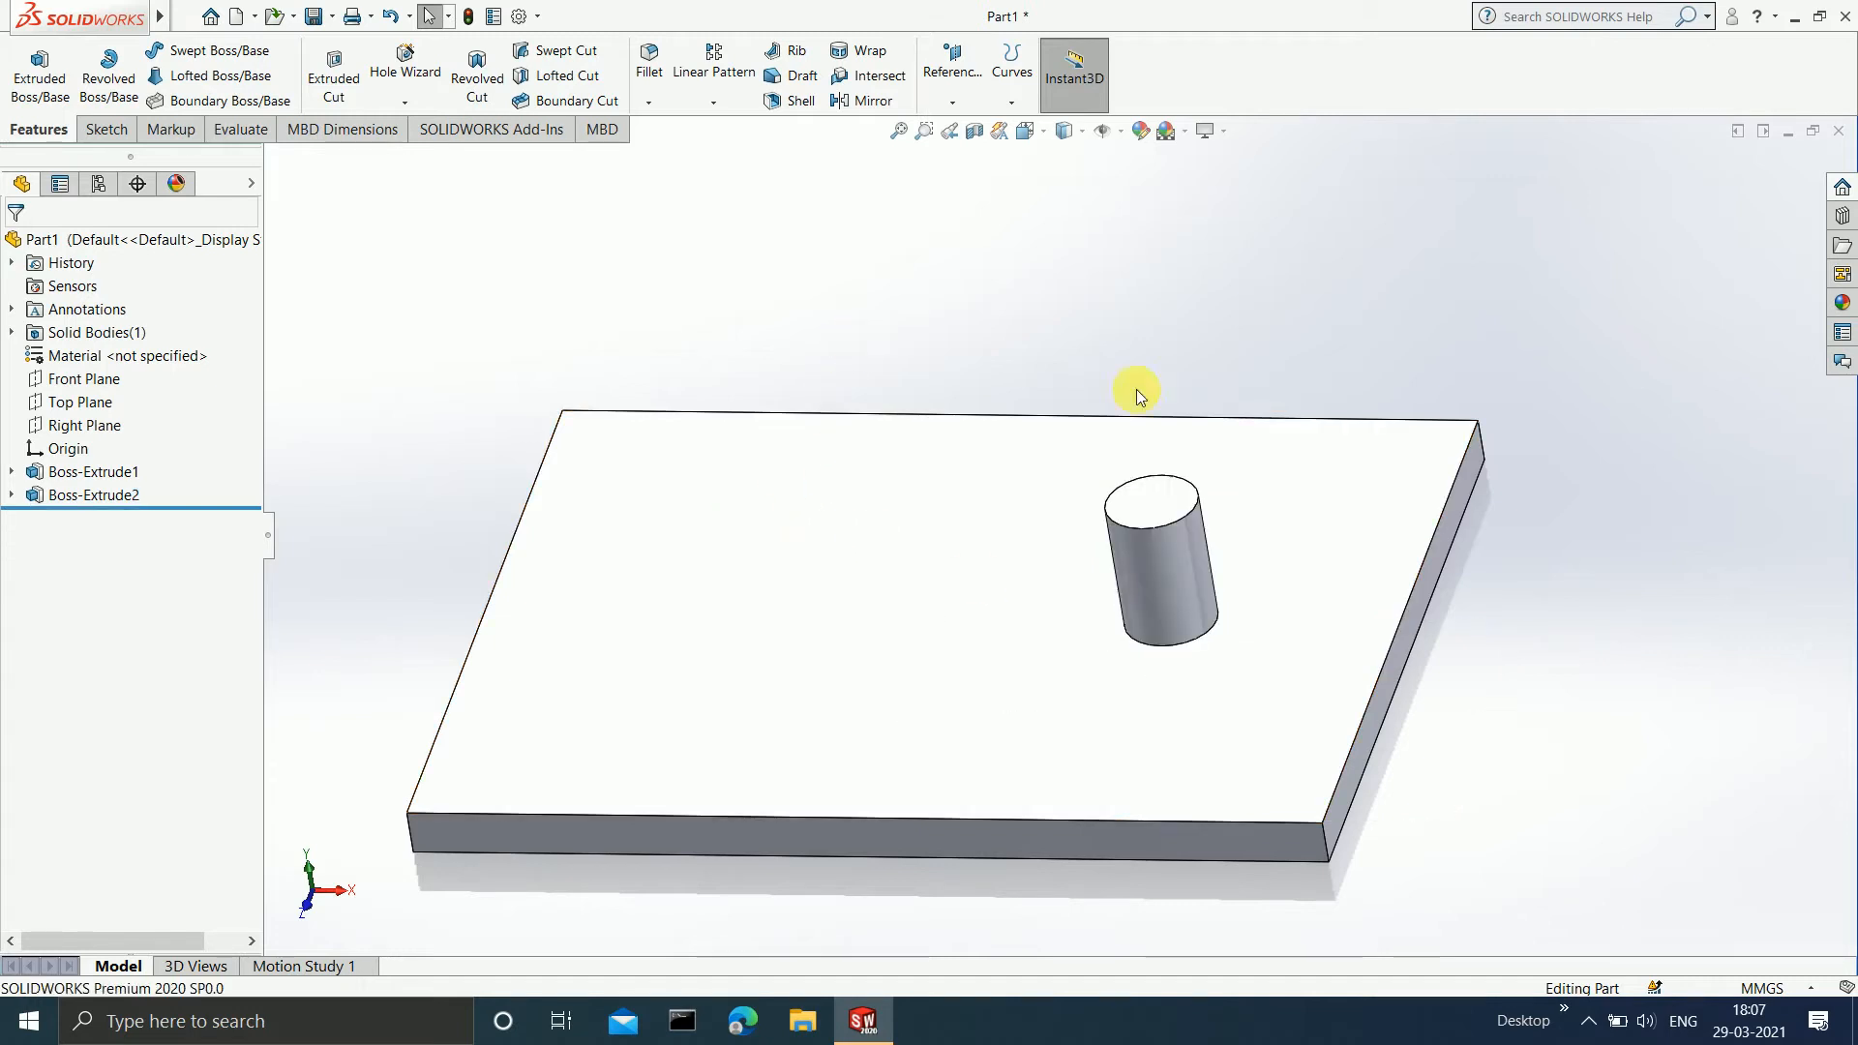
click(1161, 601)
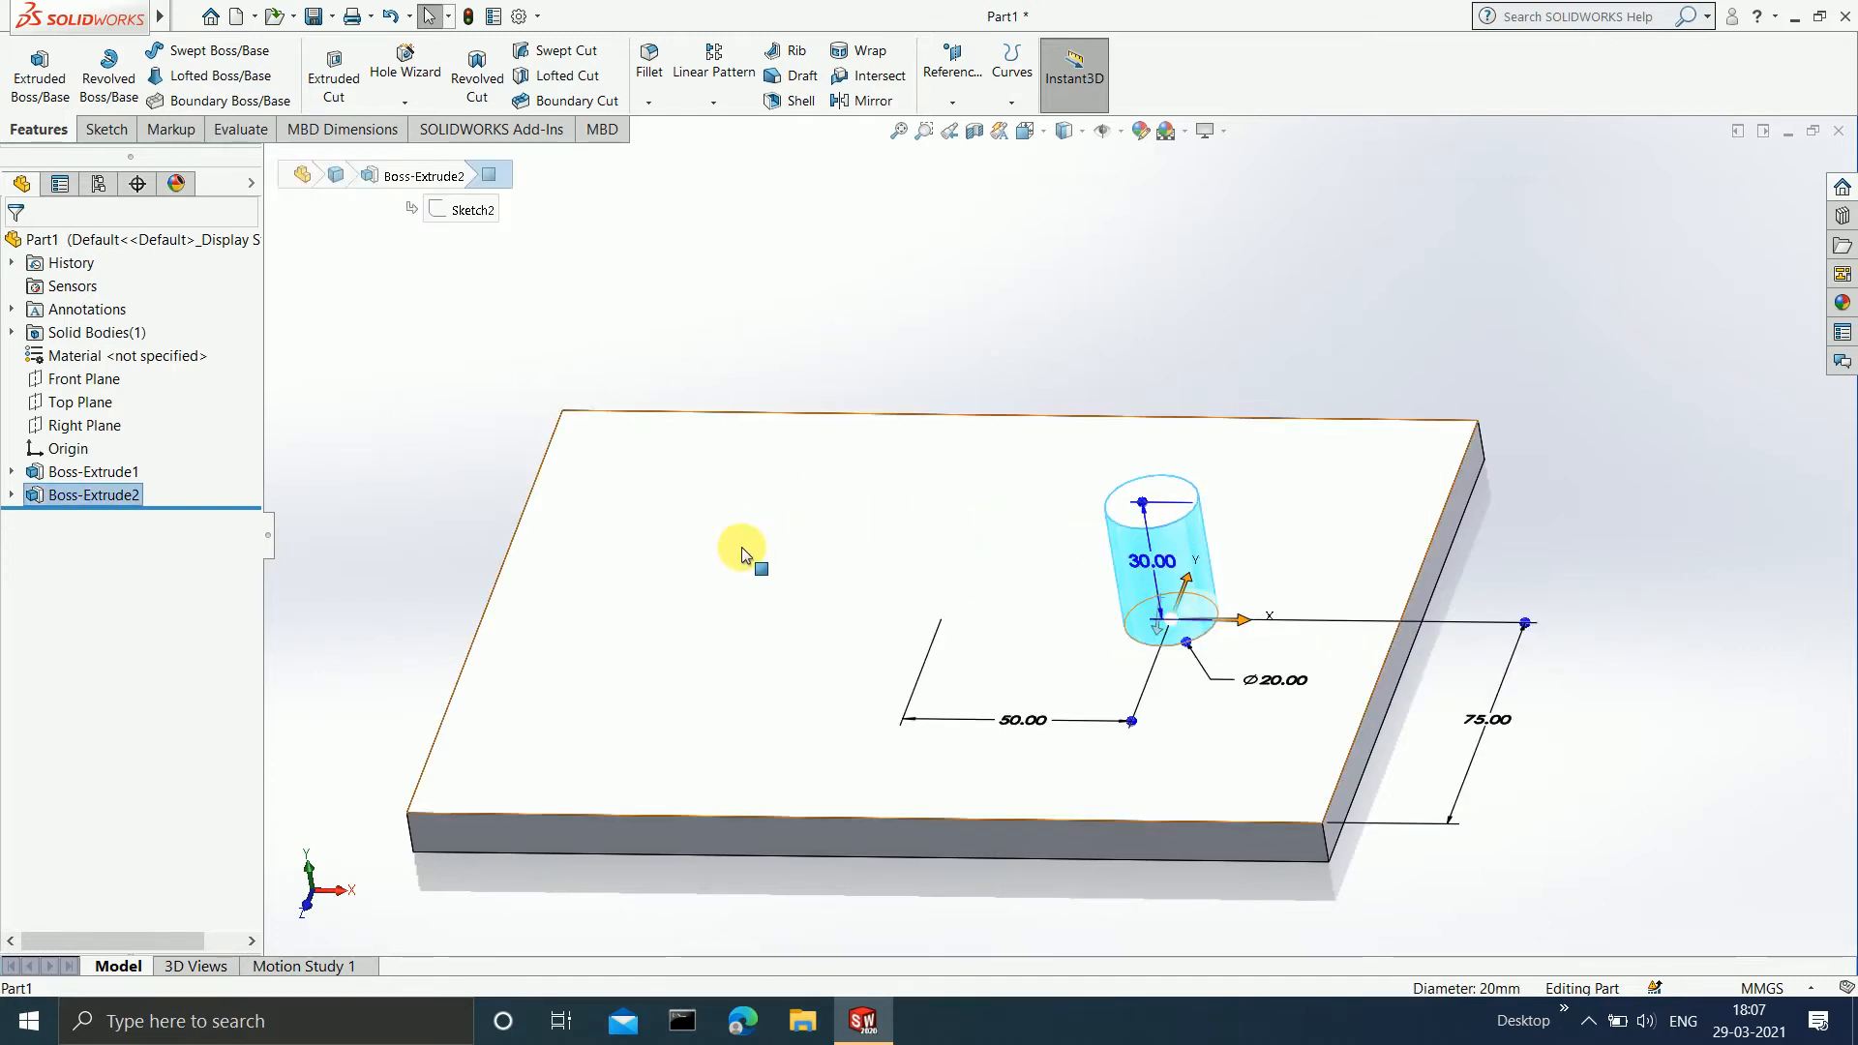
click(1135, 330)
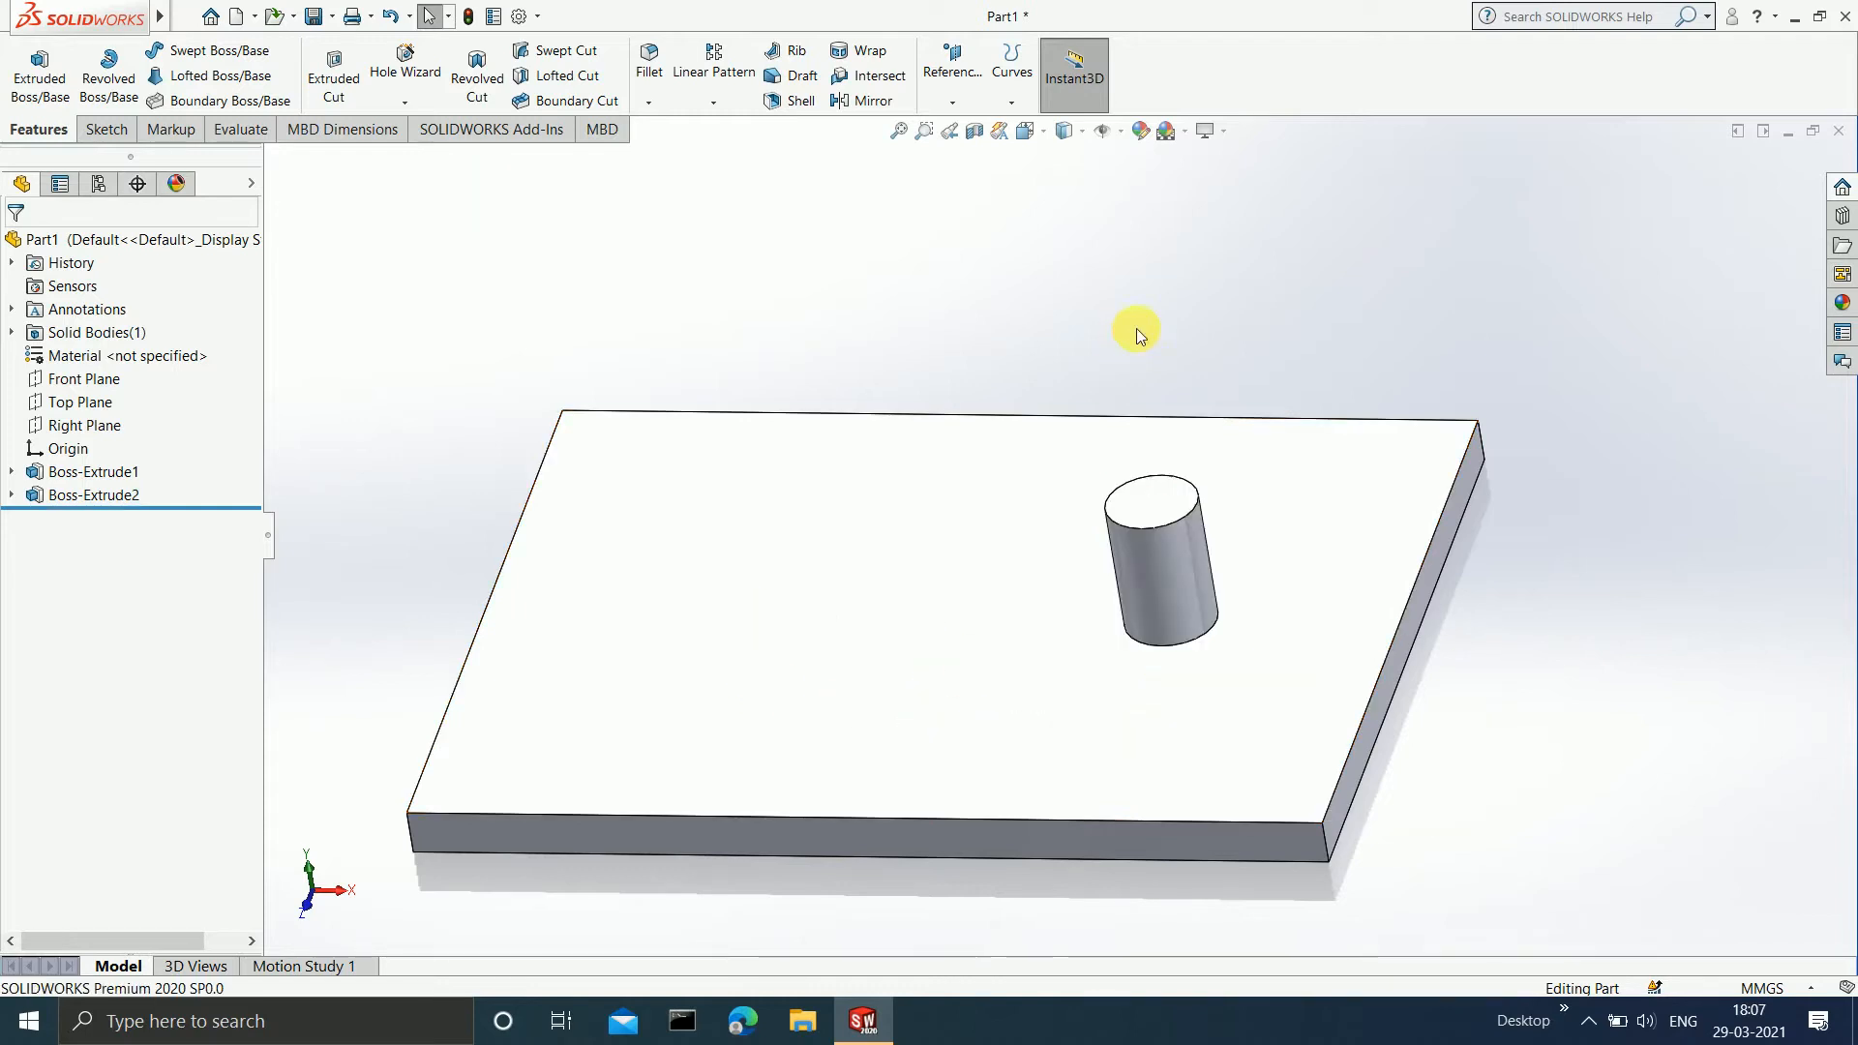
click(713, 103)
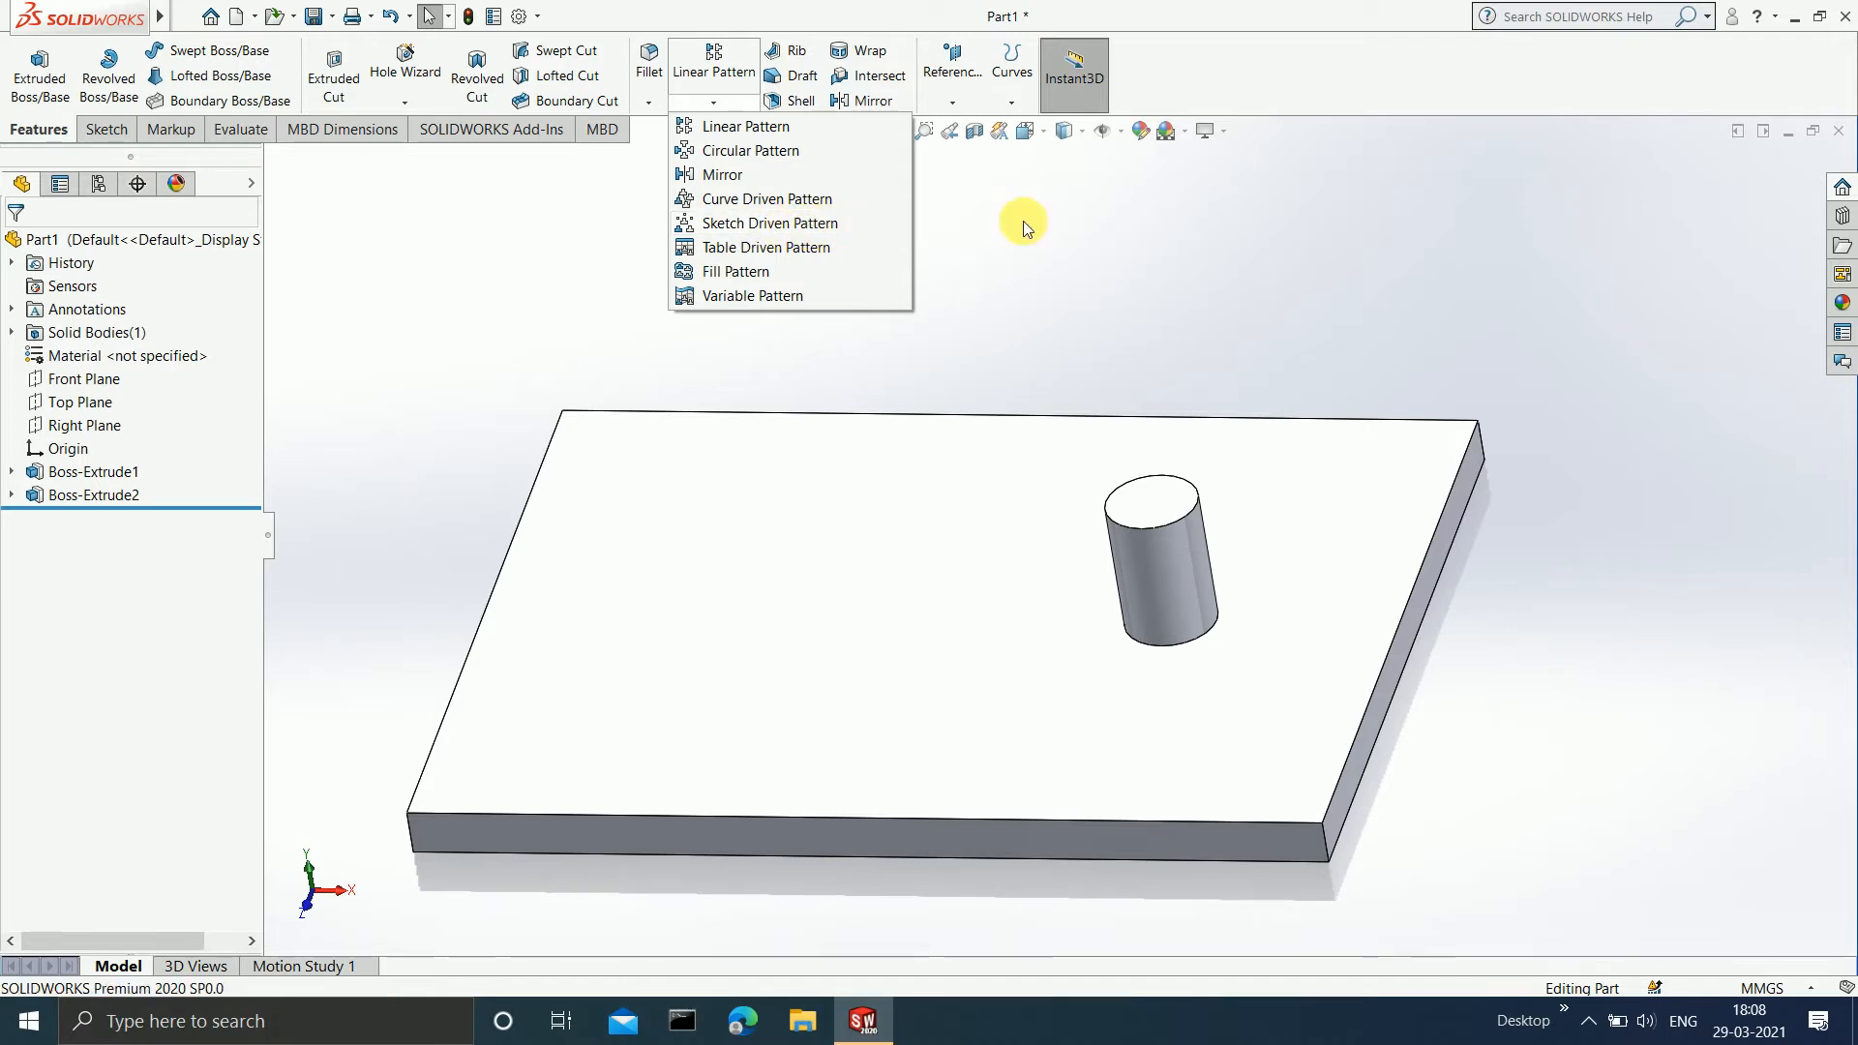
click(1061, 221)
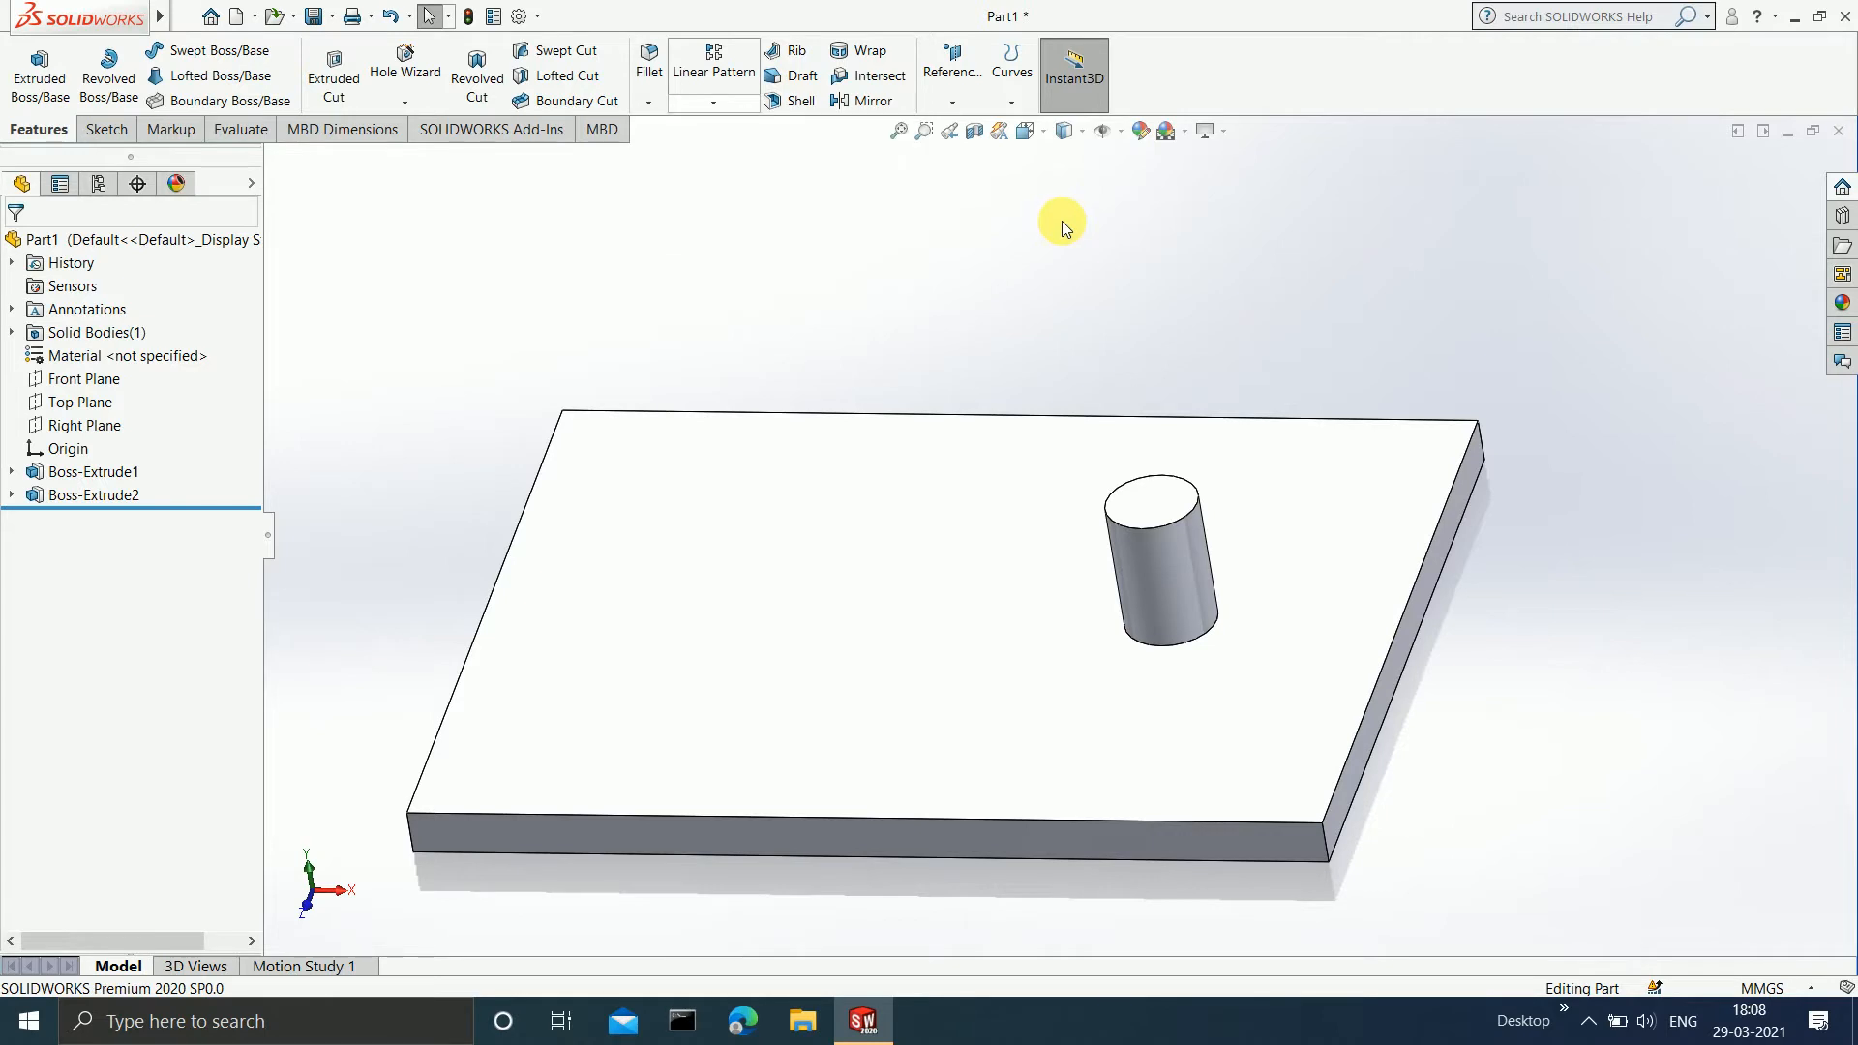
Start a new sketch on the plate's top face, viewed normal to that face.
click(891, 530)
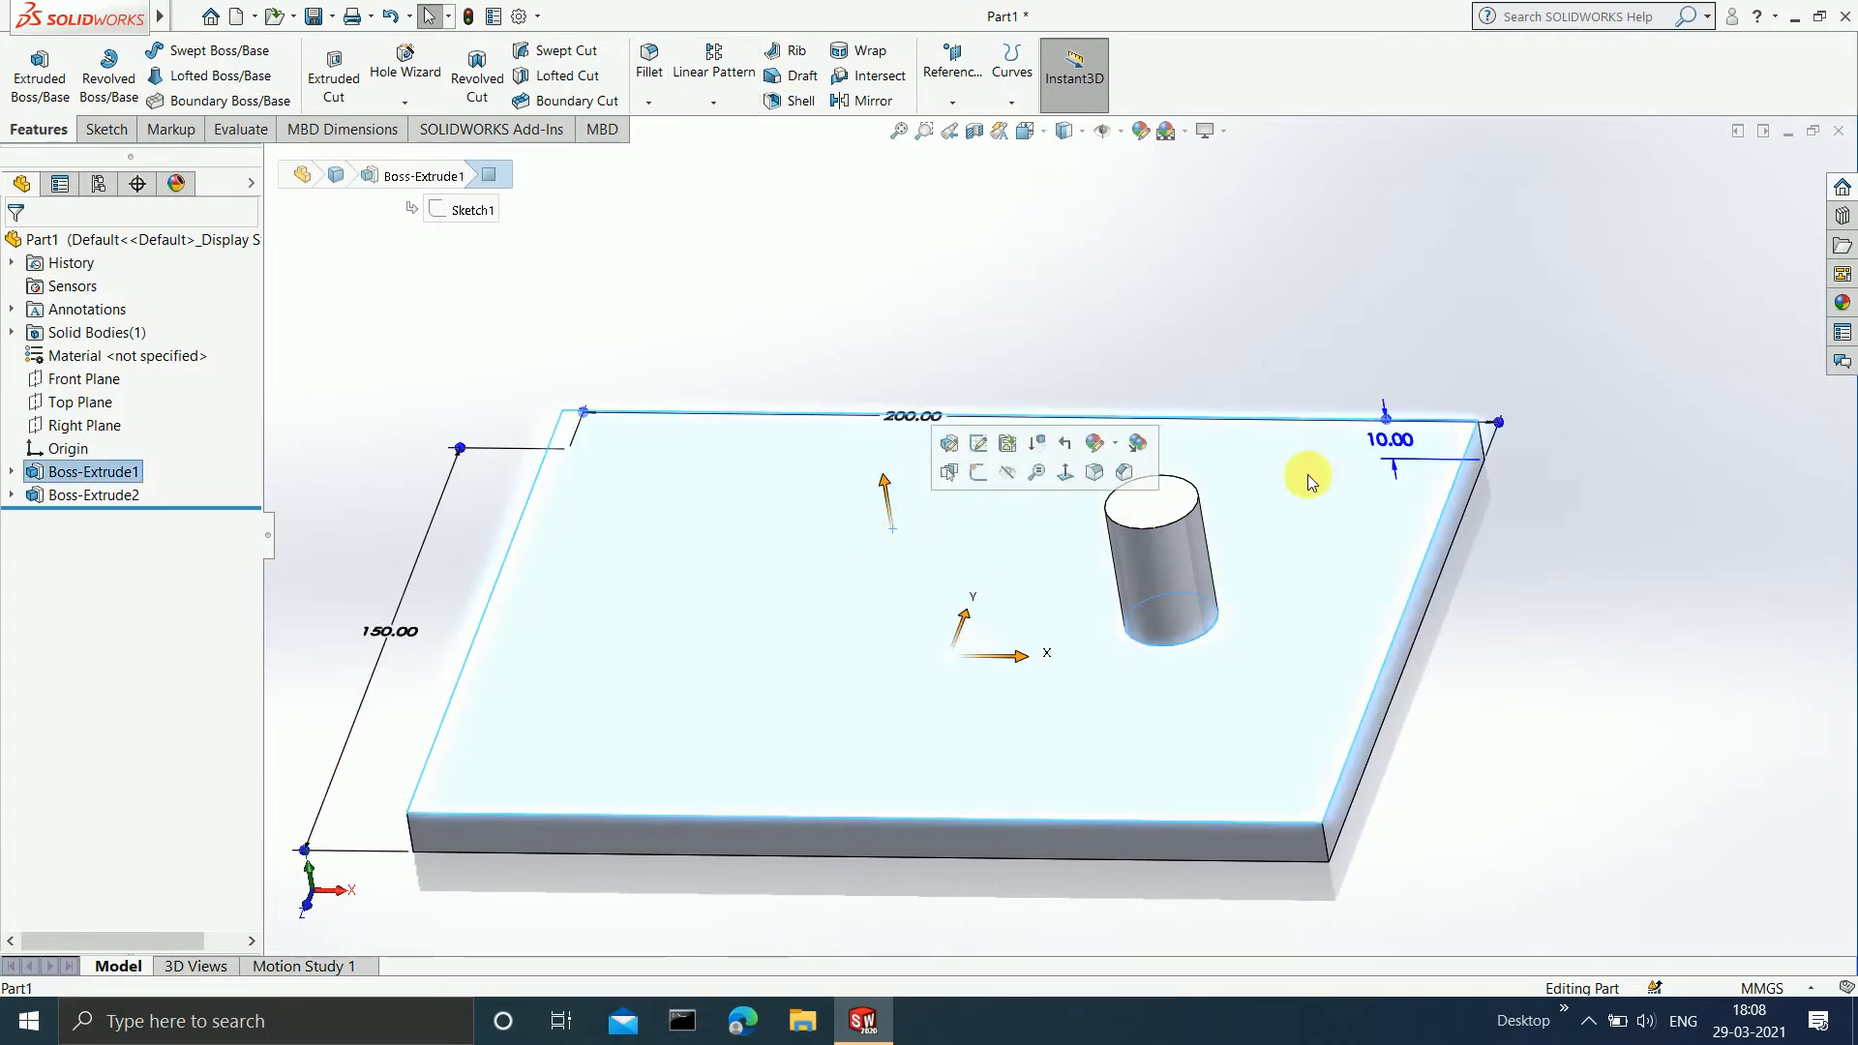
click(1498, 437)
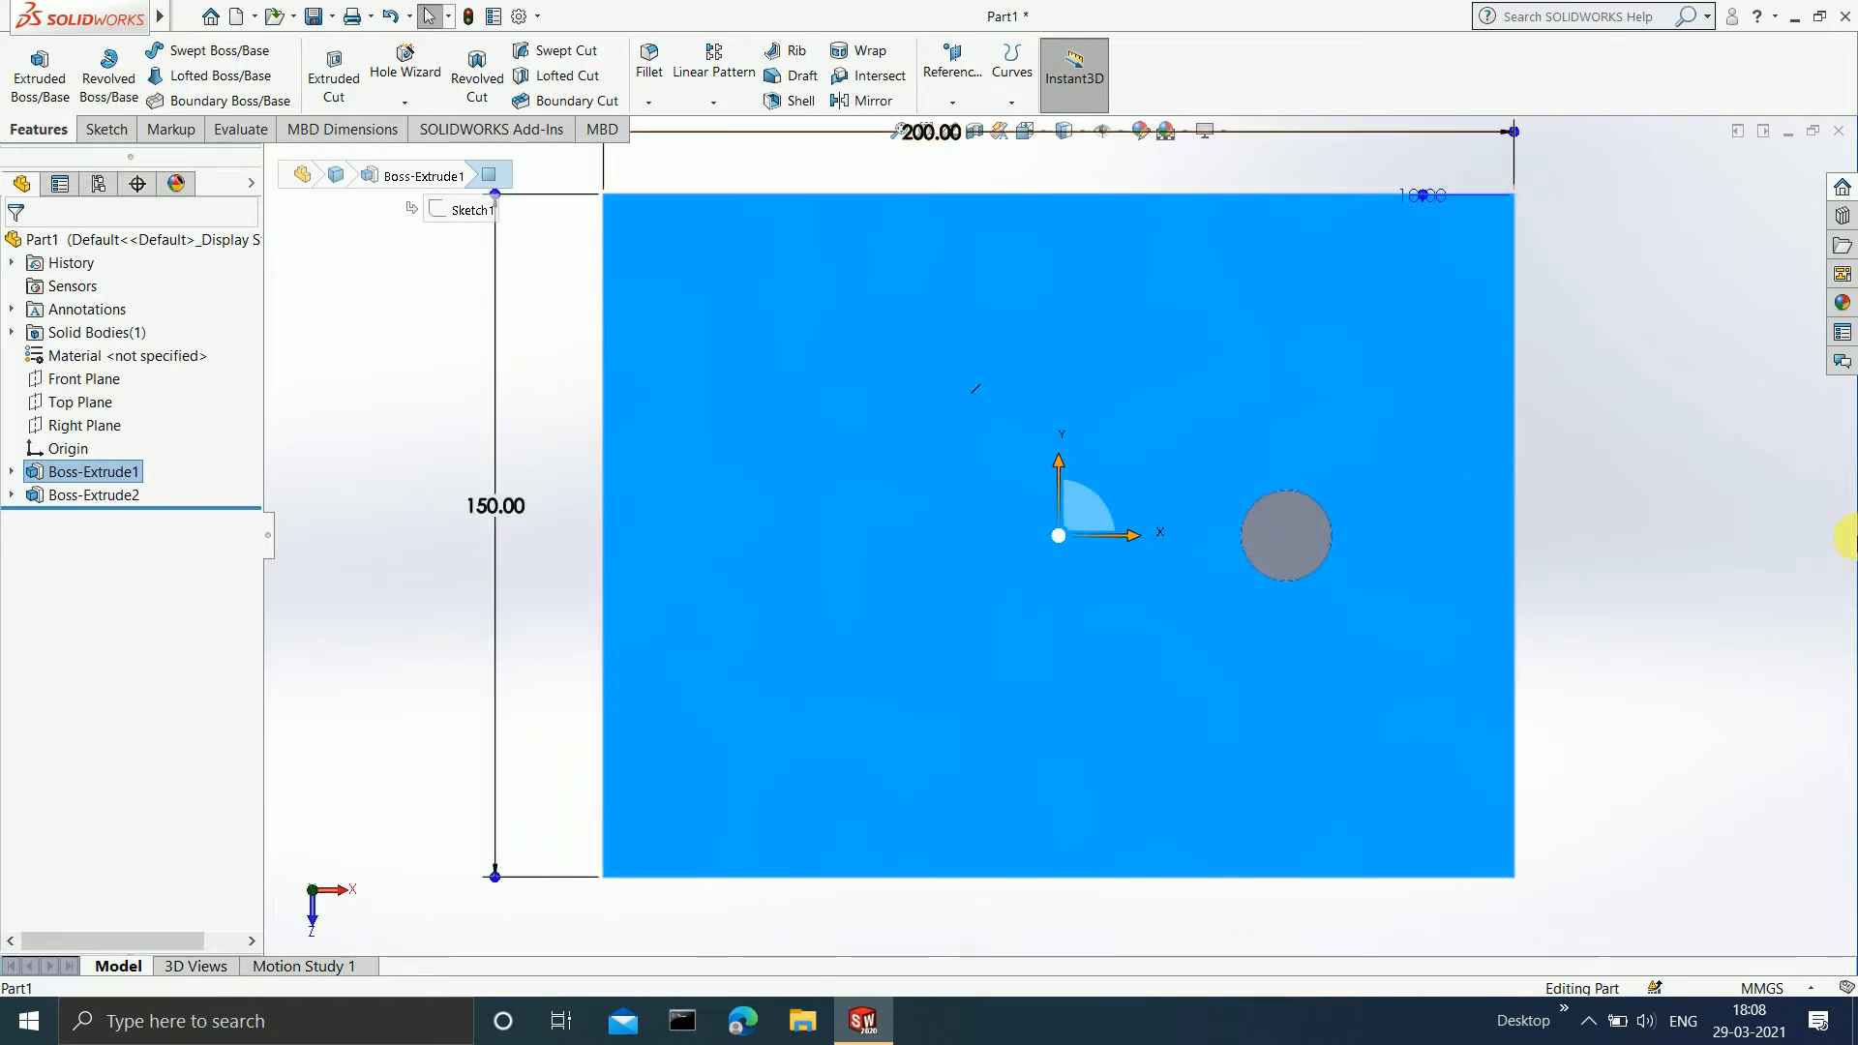
click(94, 124)
click(30, 60)
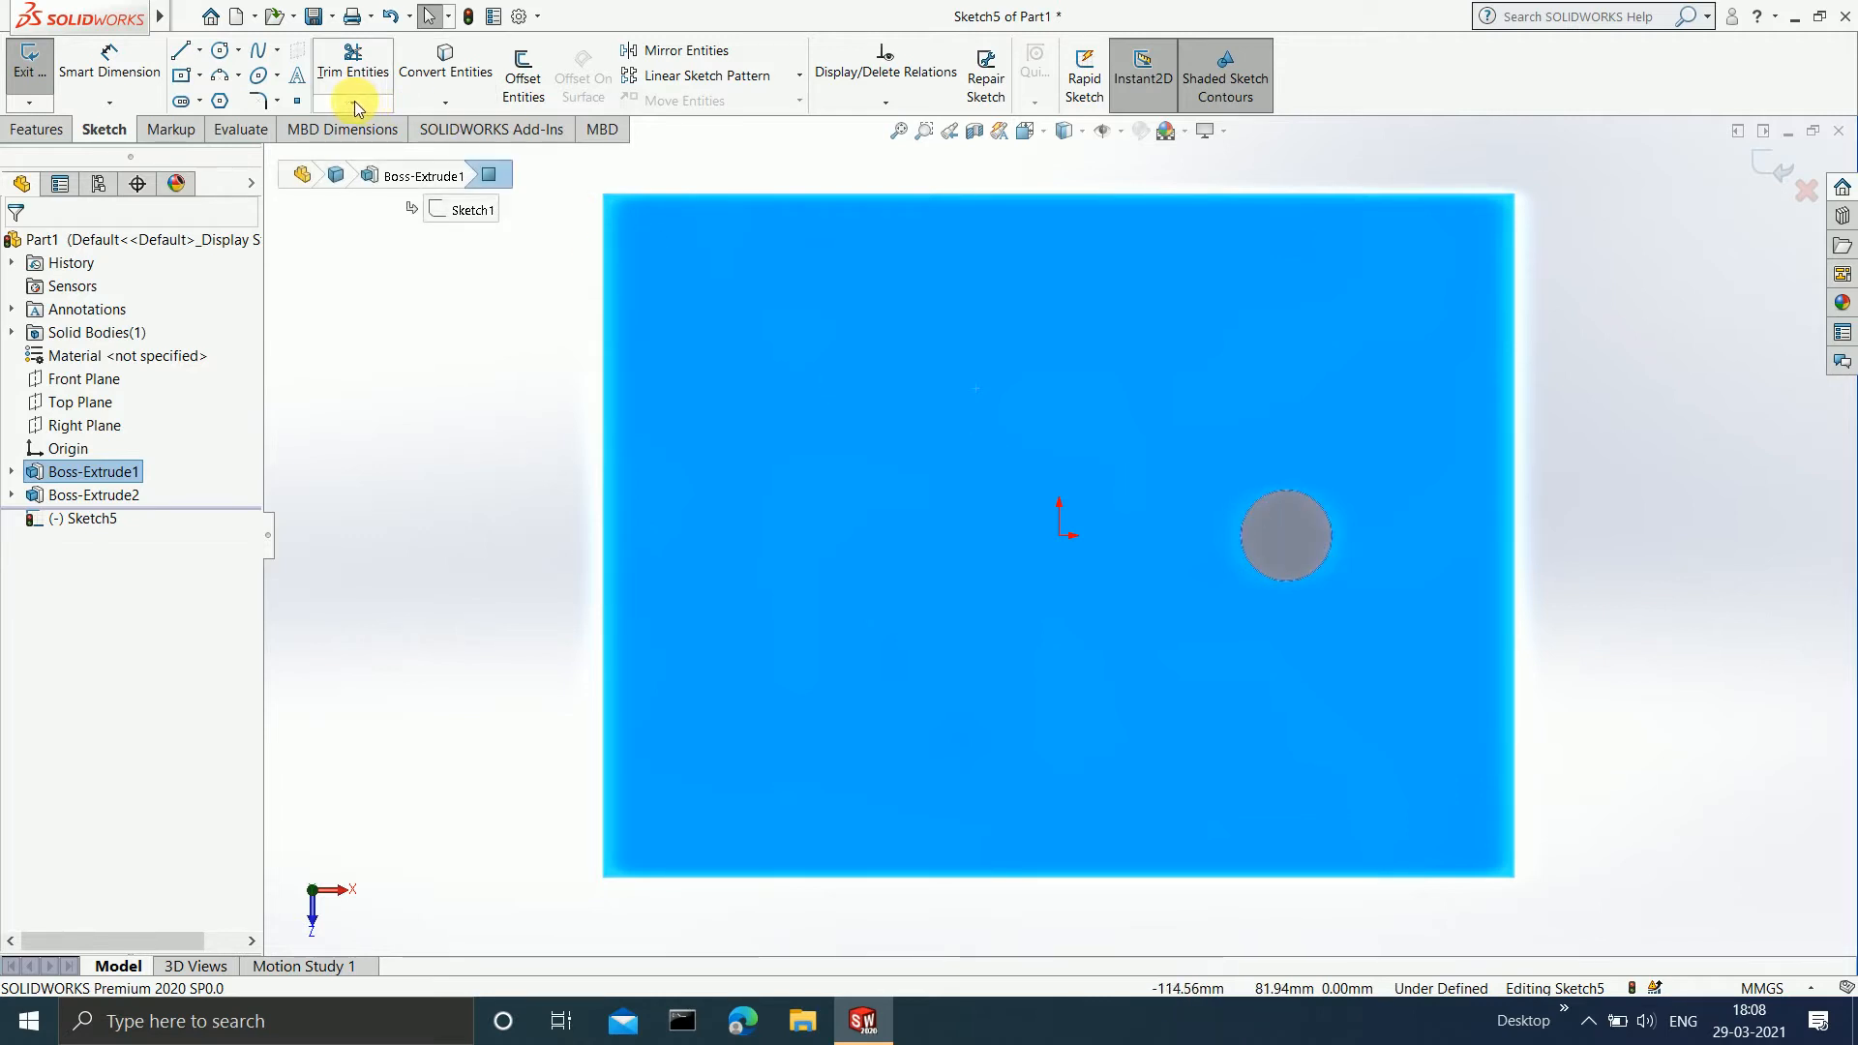
Place nine sketch points scattered across the plate's top face around the cylinder.
click(298, 102)
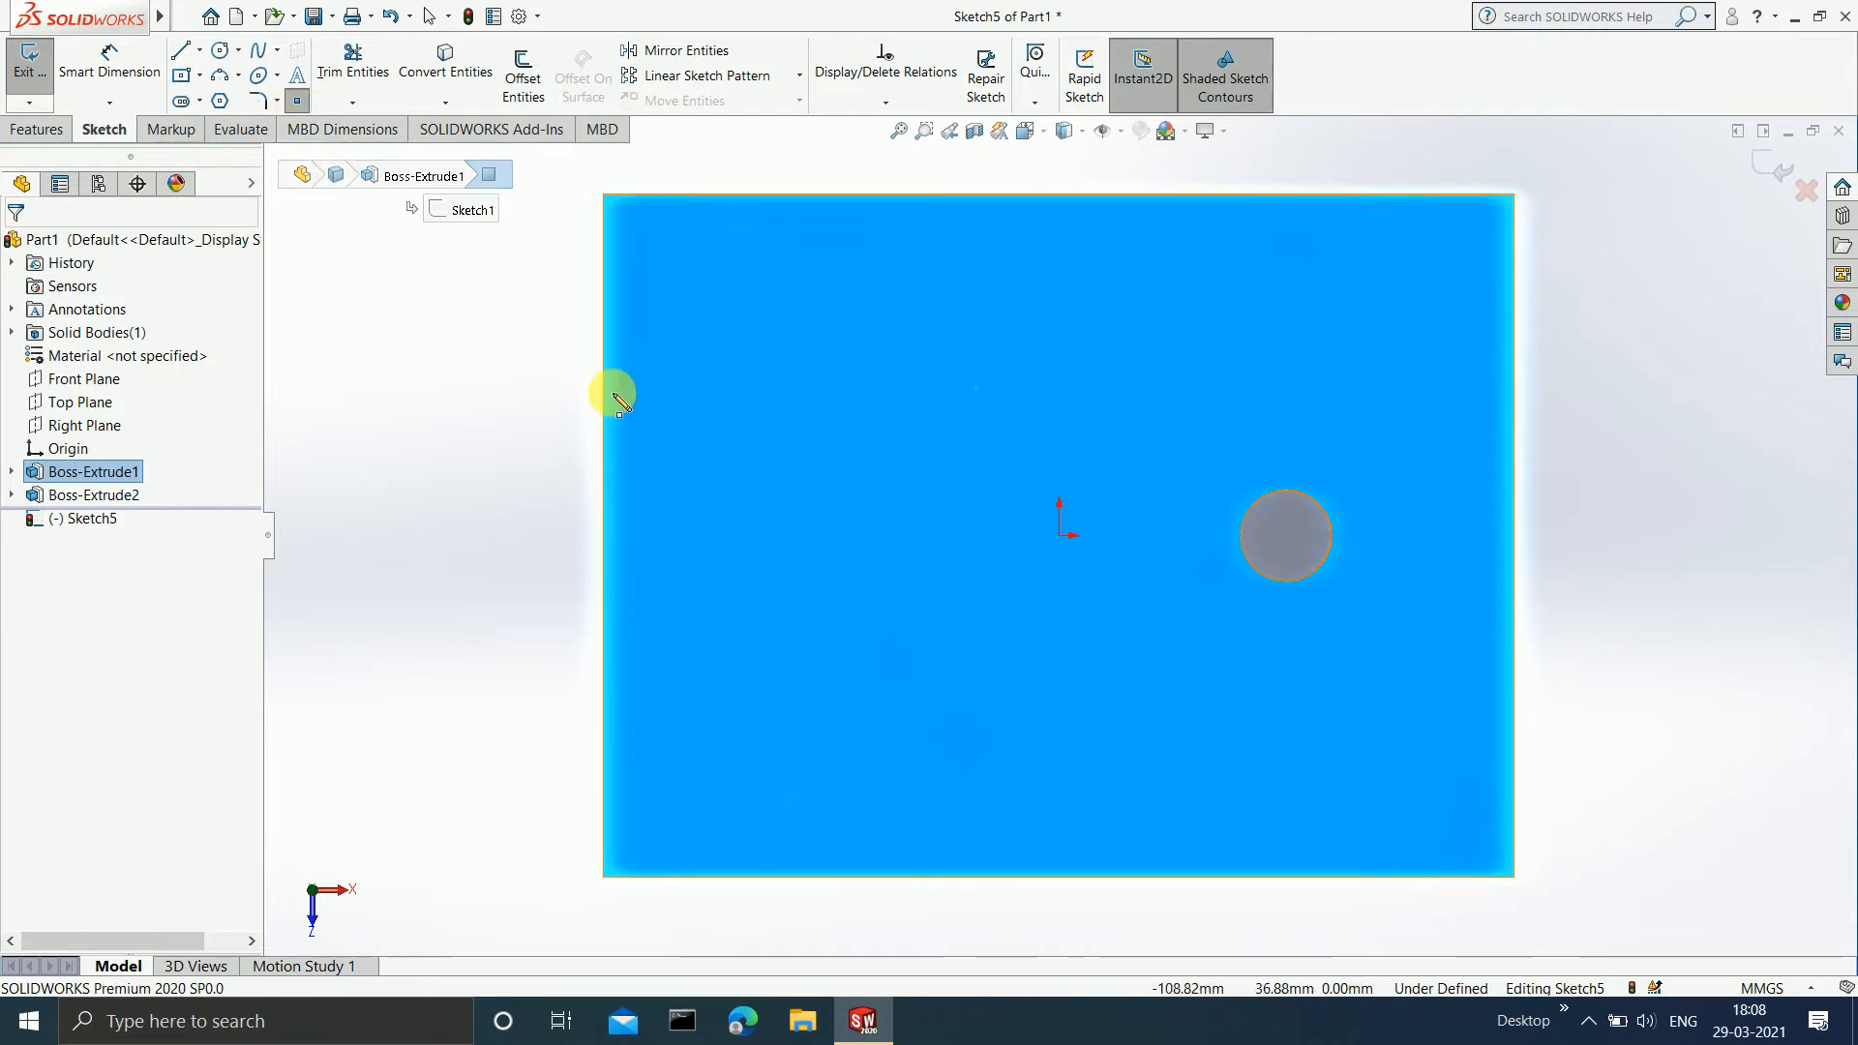
click(843, 284)
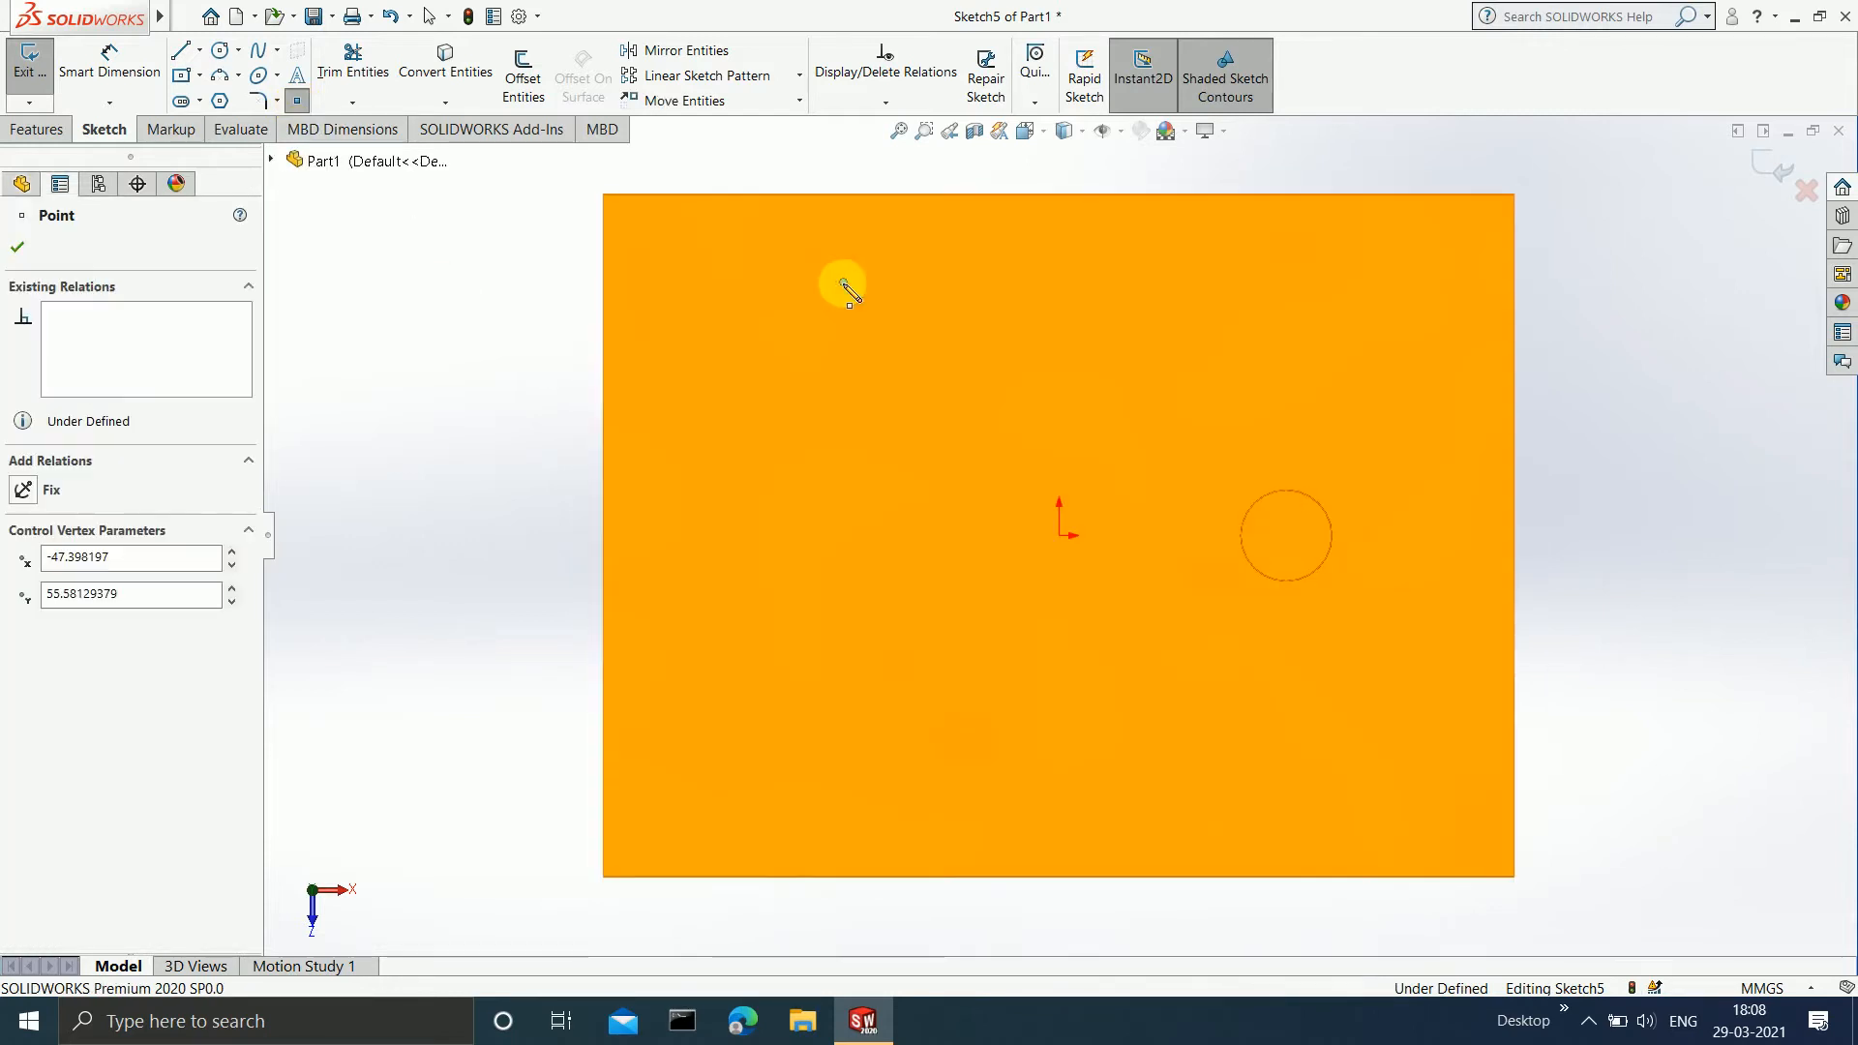
click(709, 397)
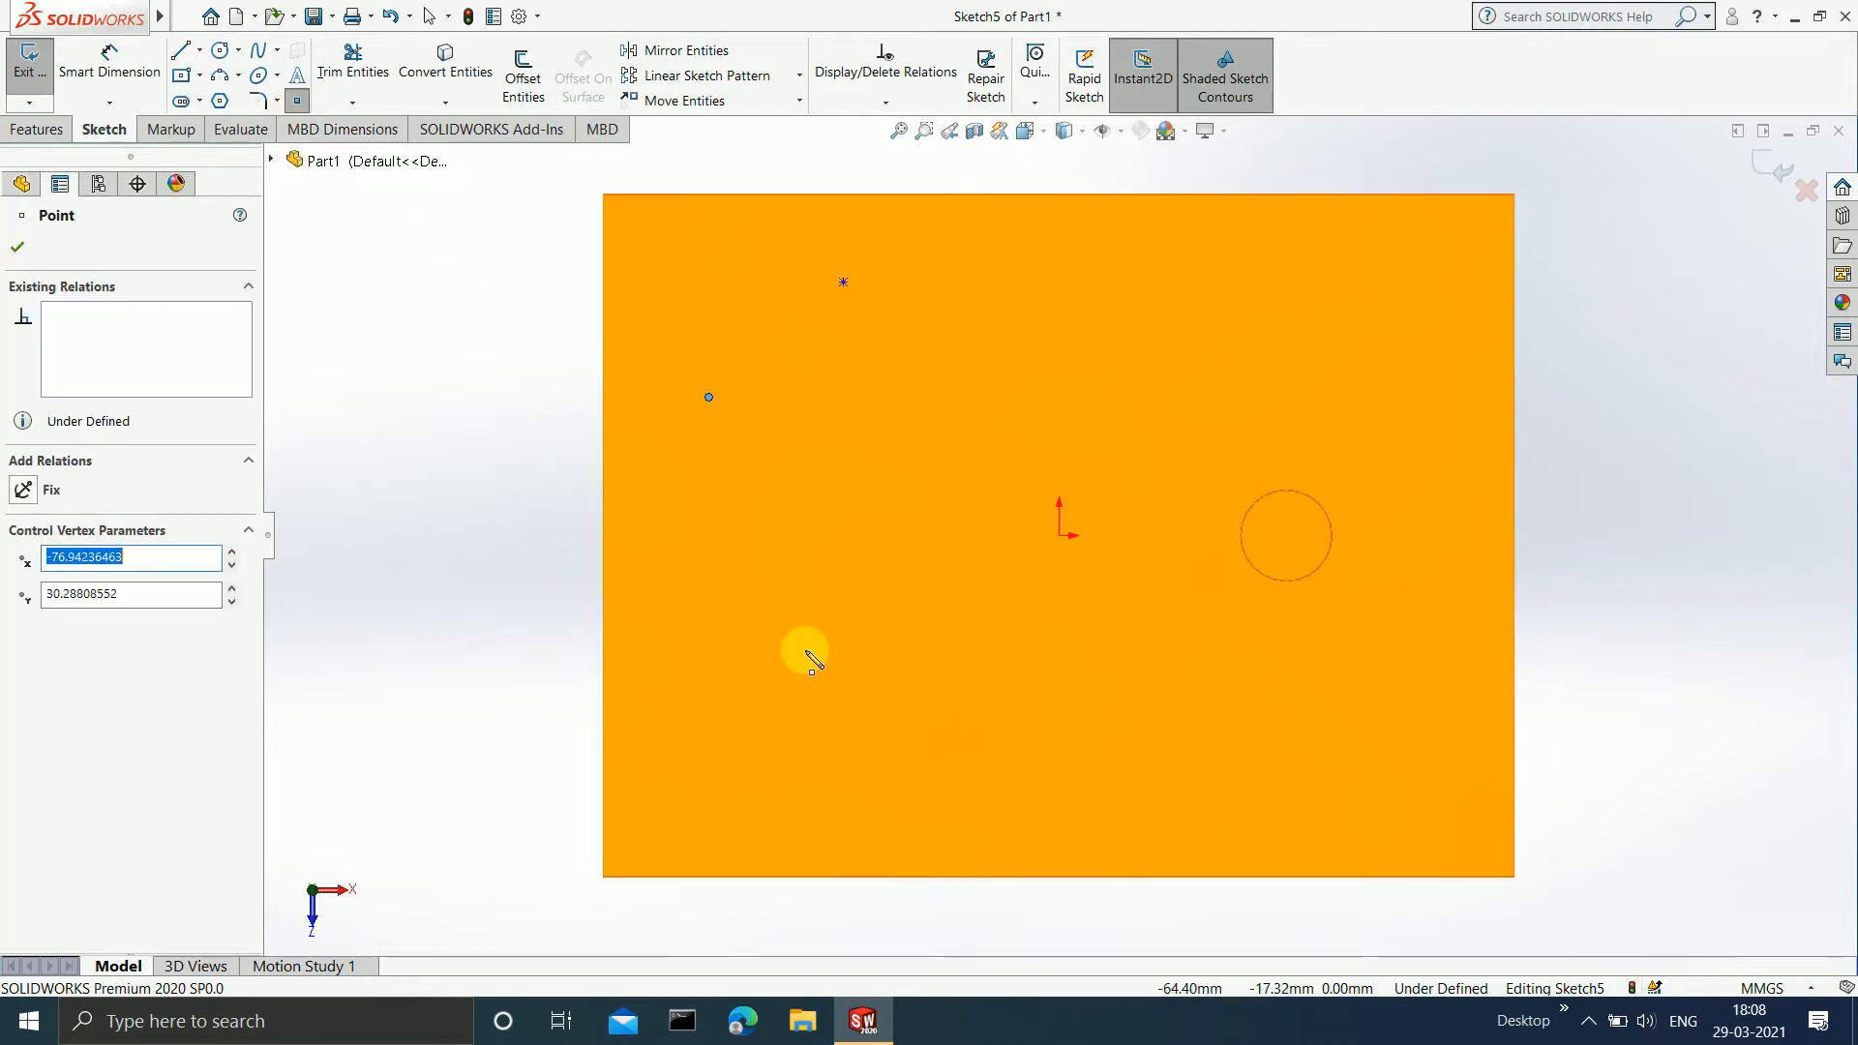
click(855, 665)
click(719, 778)
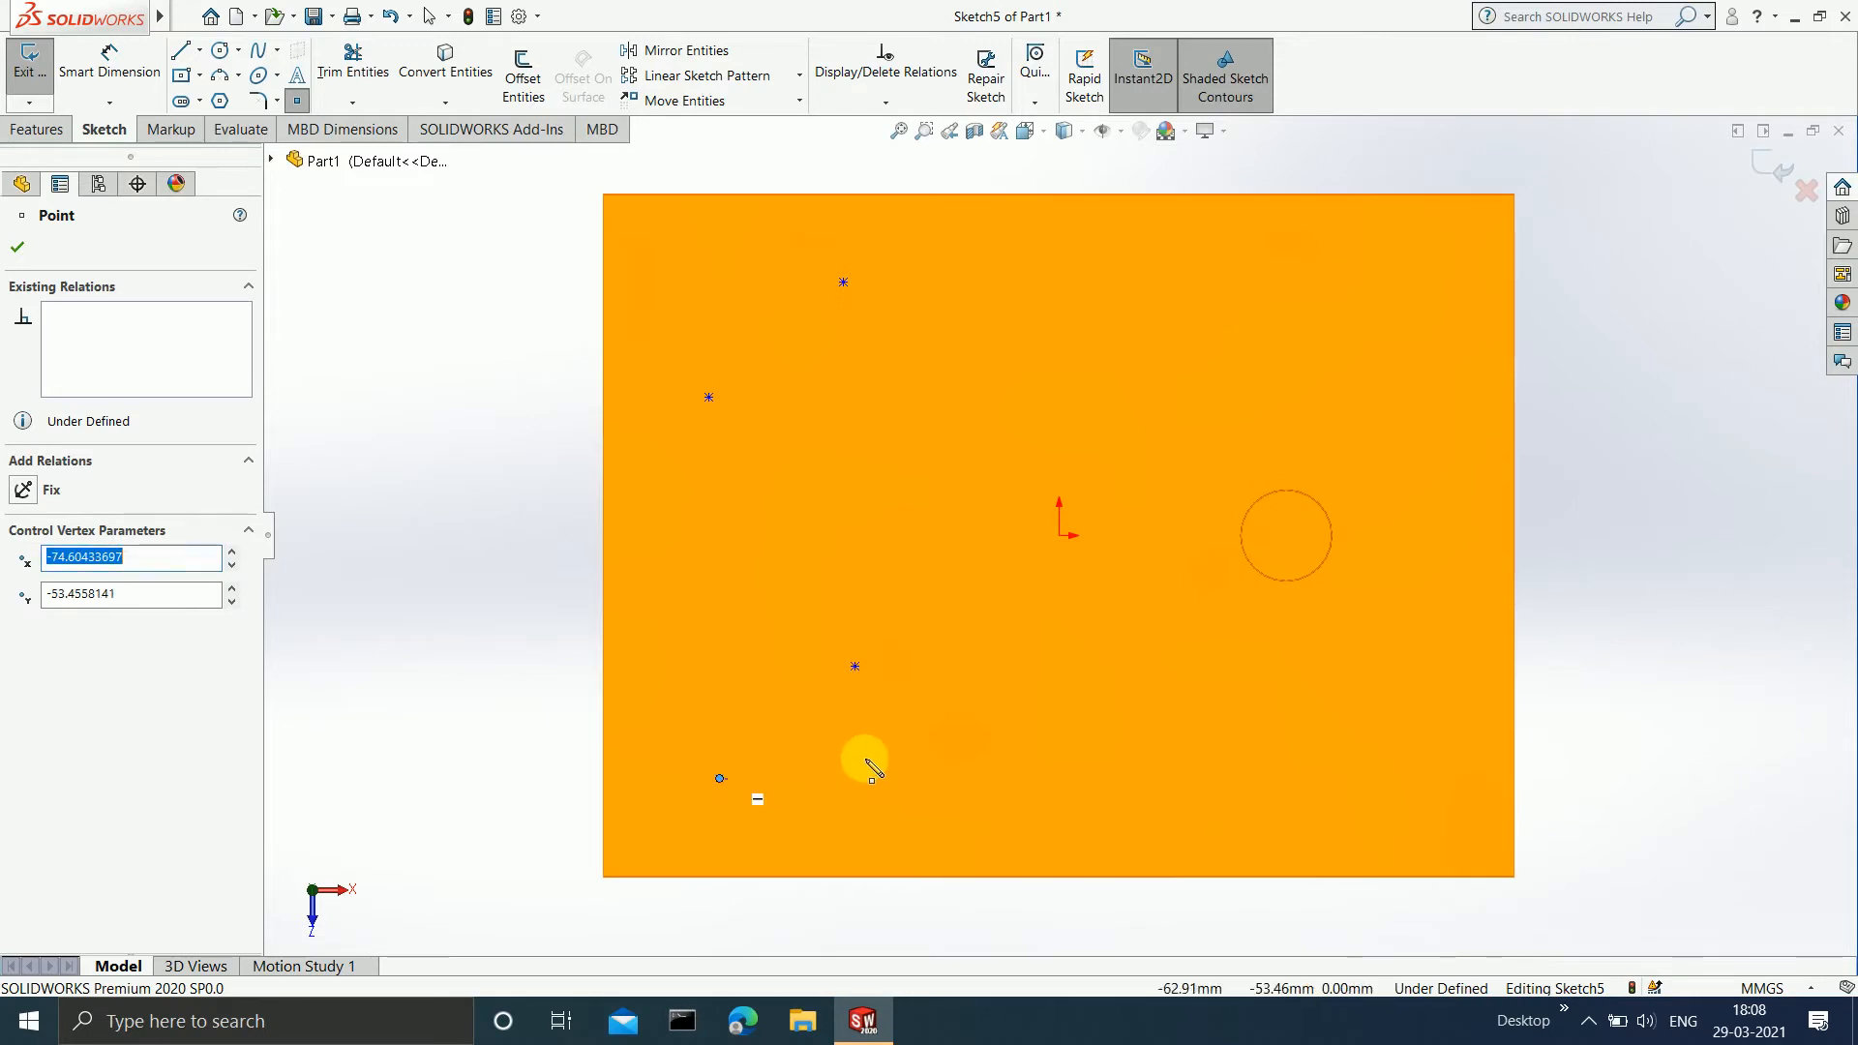
click(1217, 731)
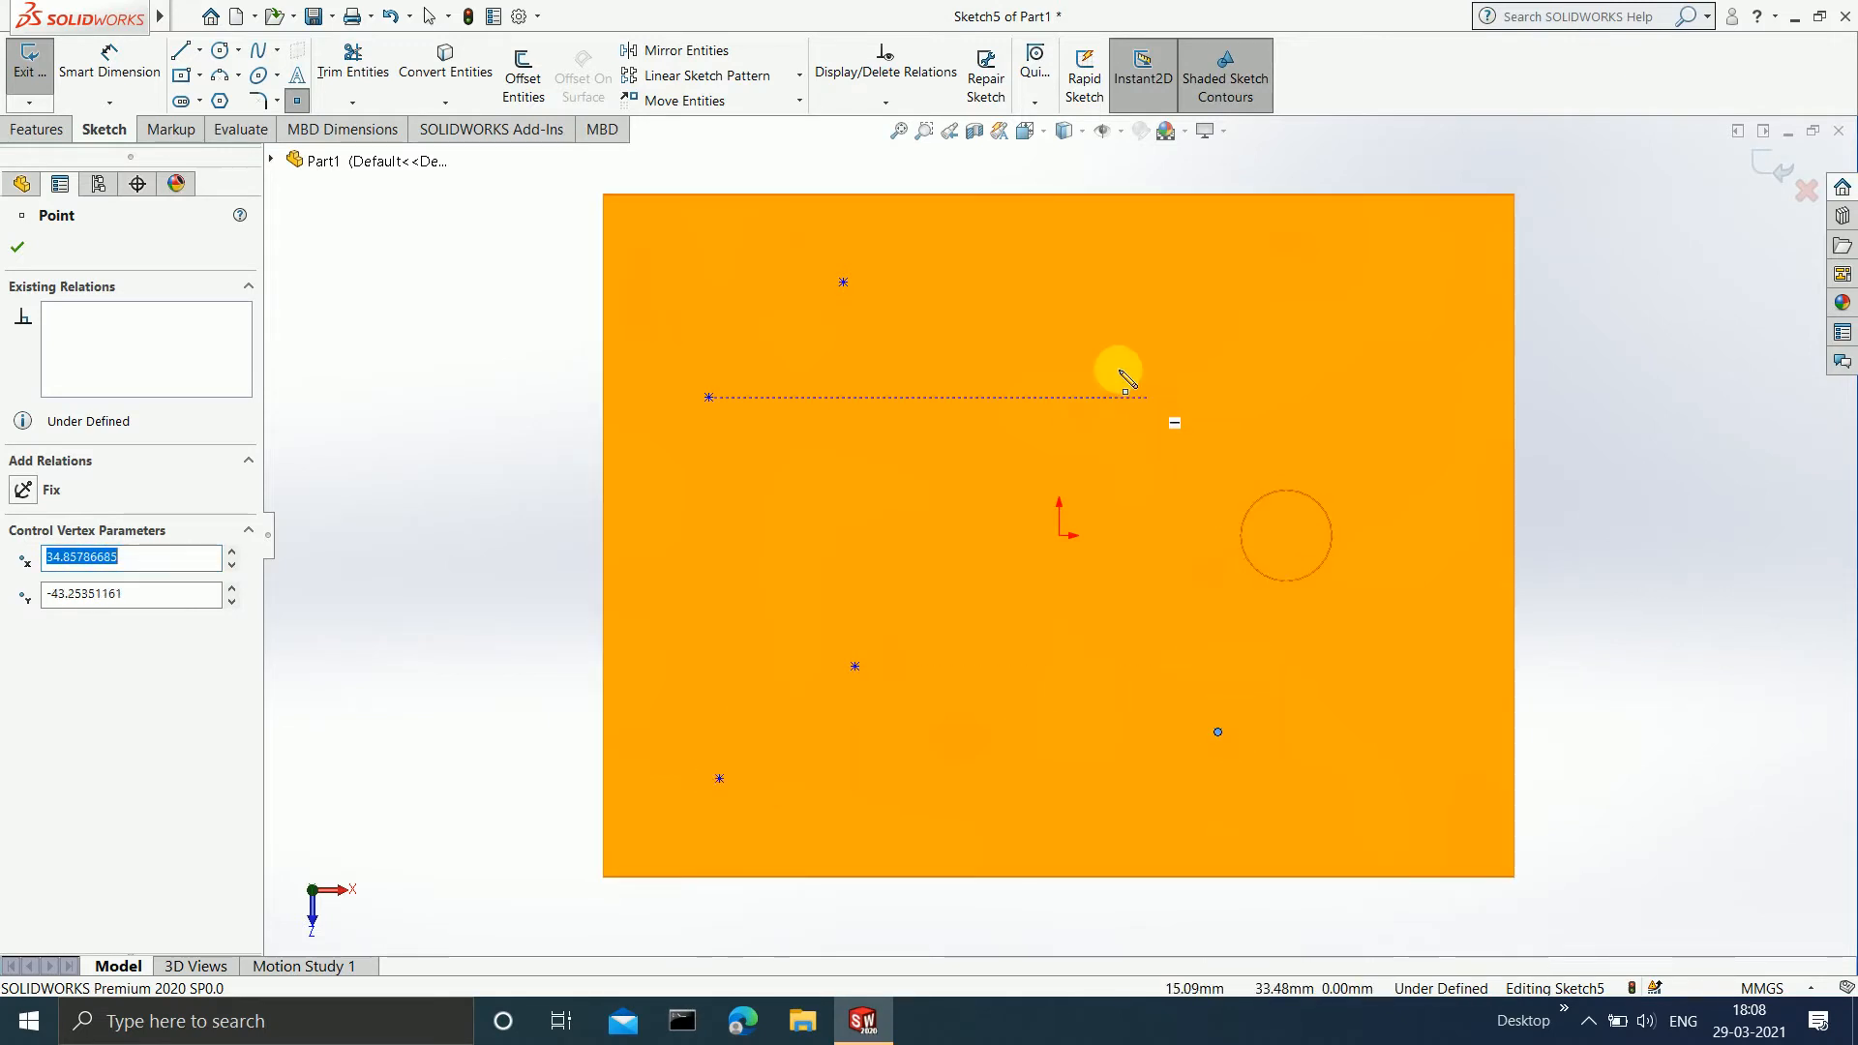
click(1109, 407)
click(1217, 273)
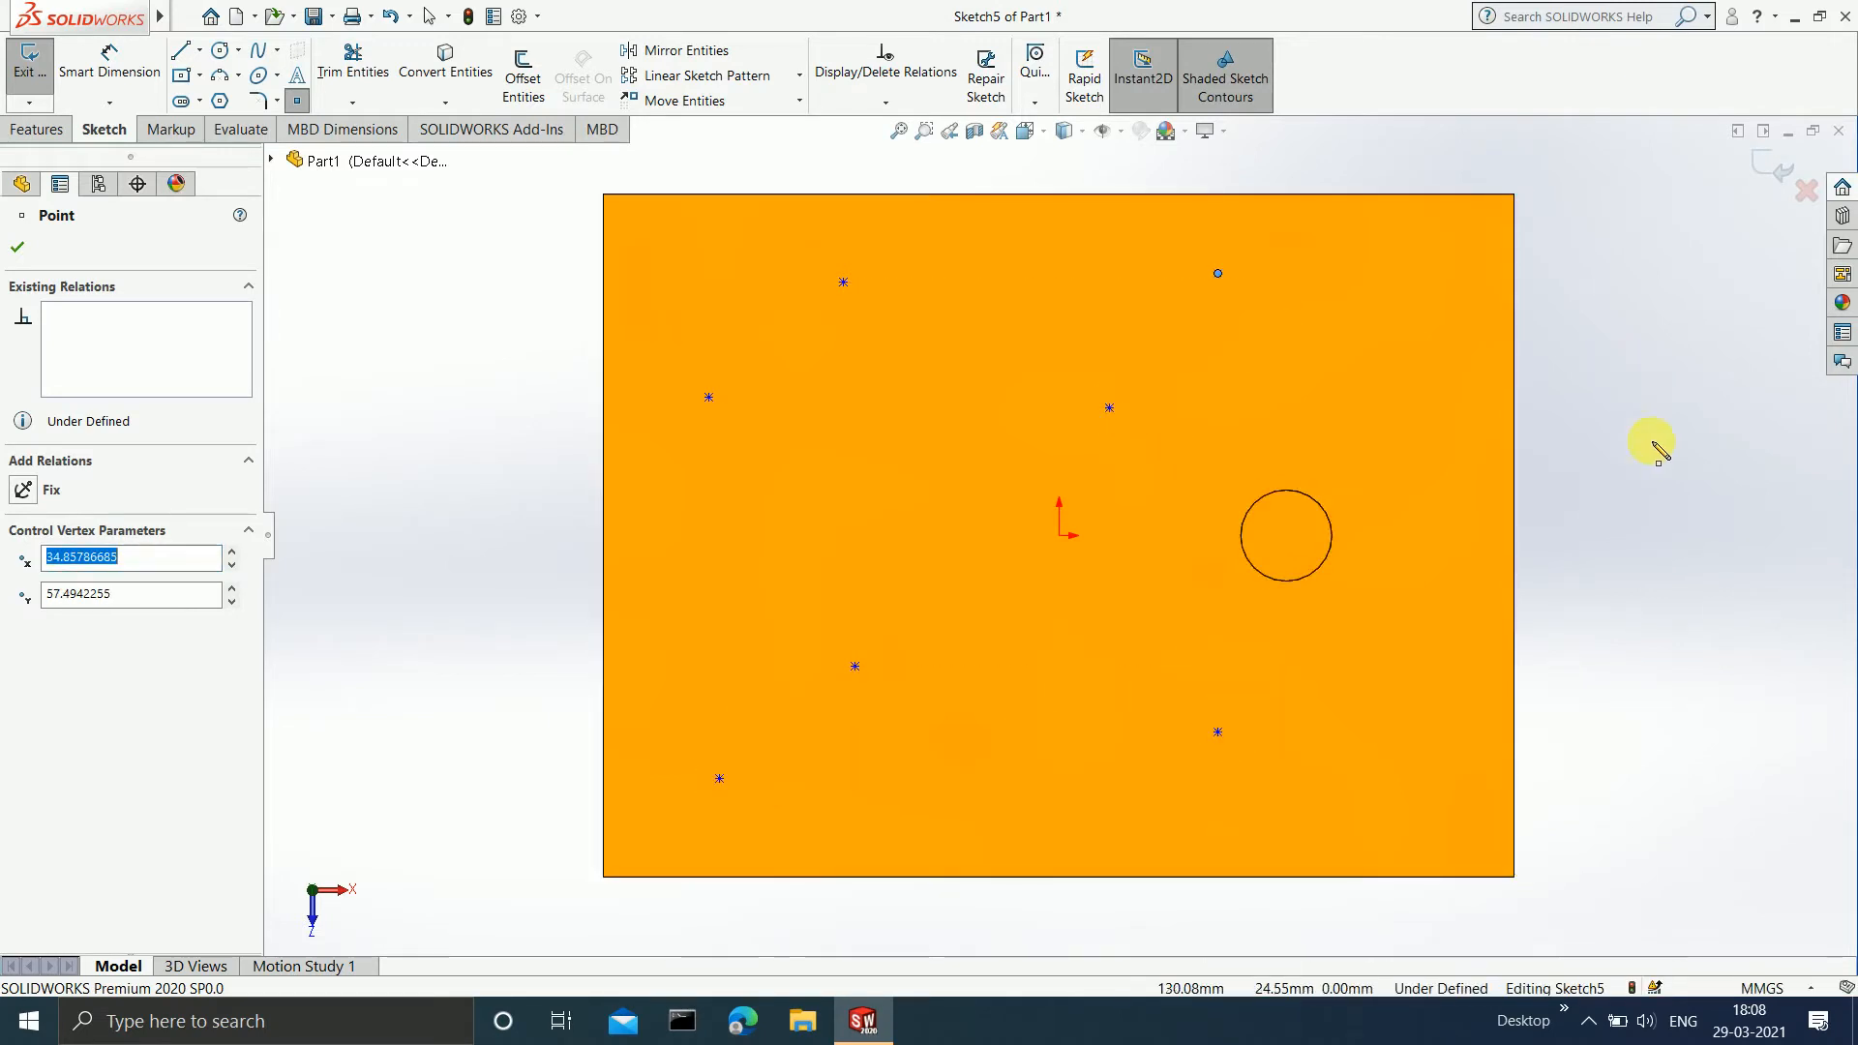
click(1459, 429)
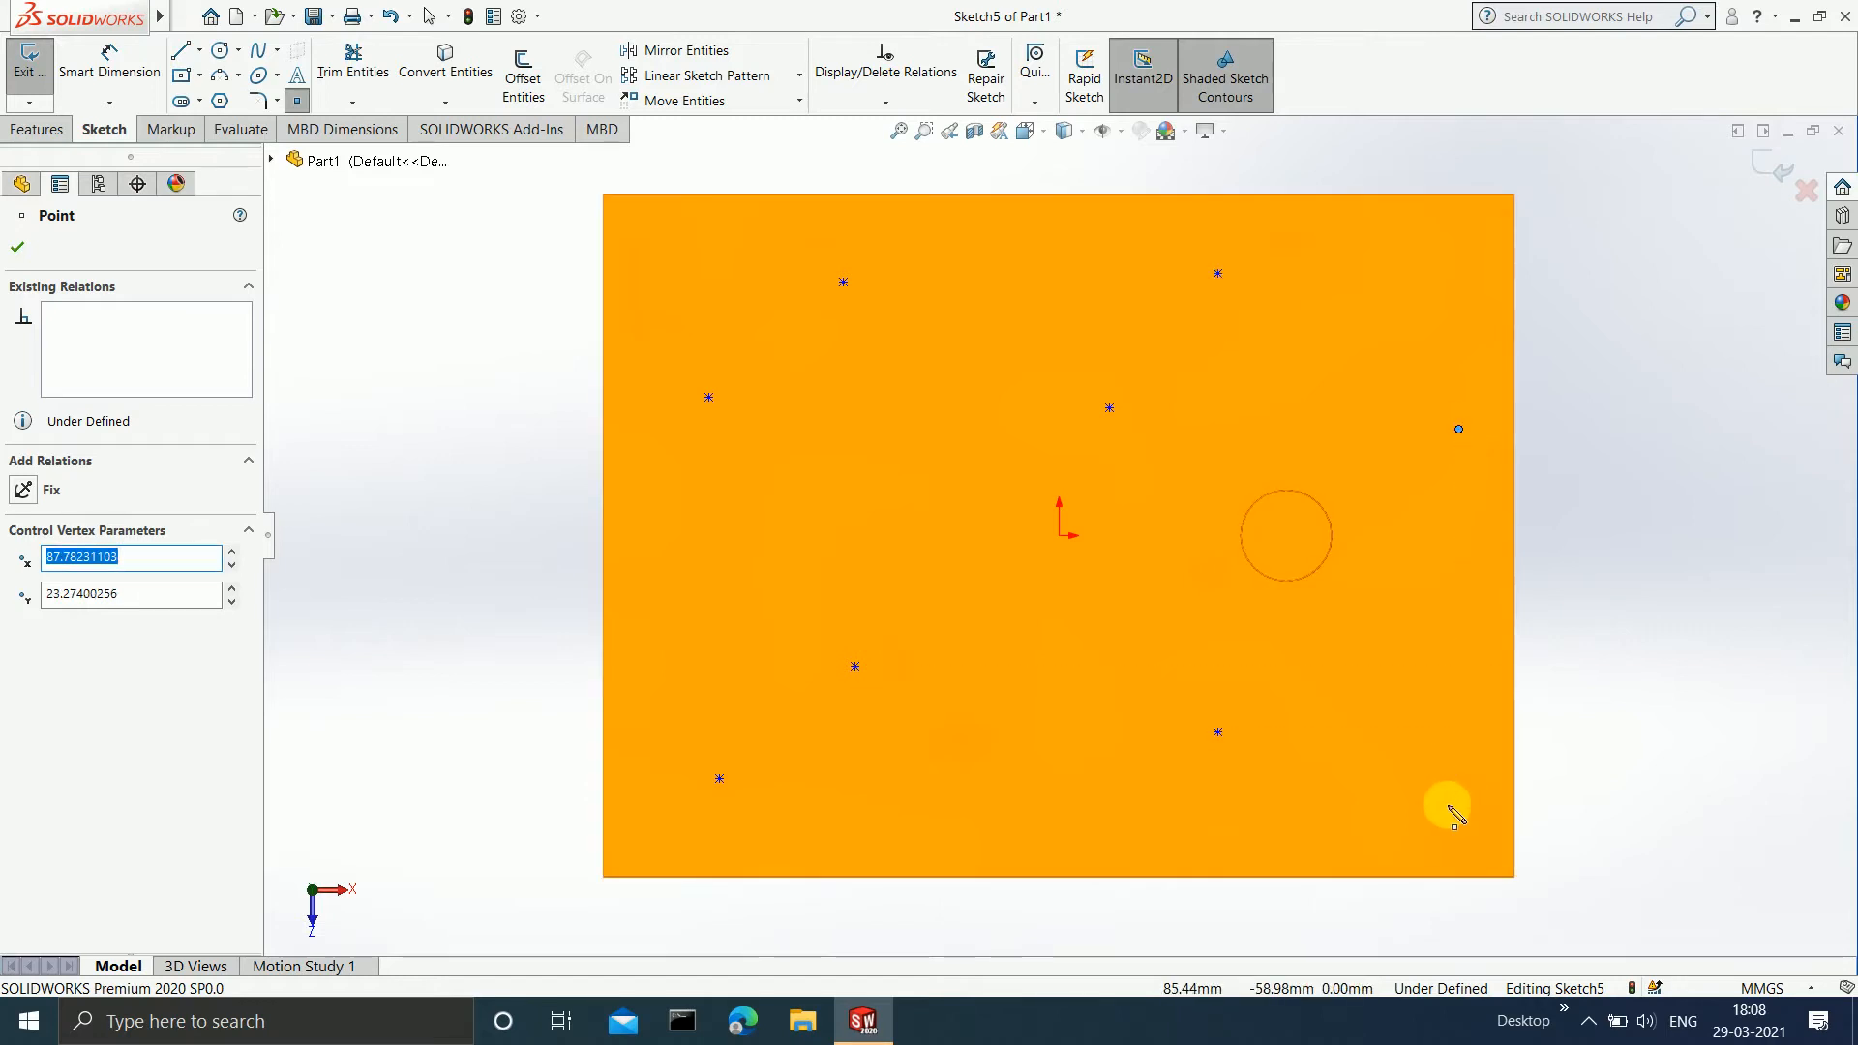
click(1409, 815)
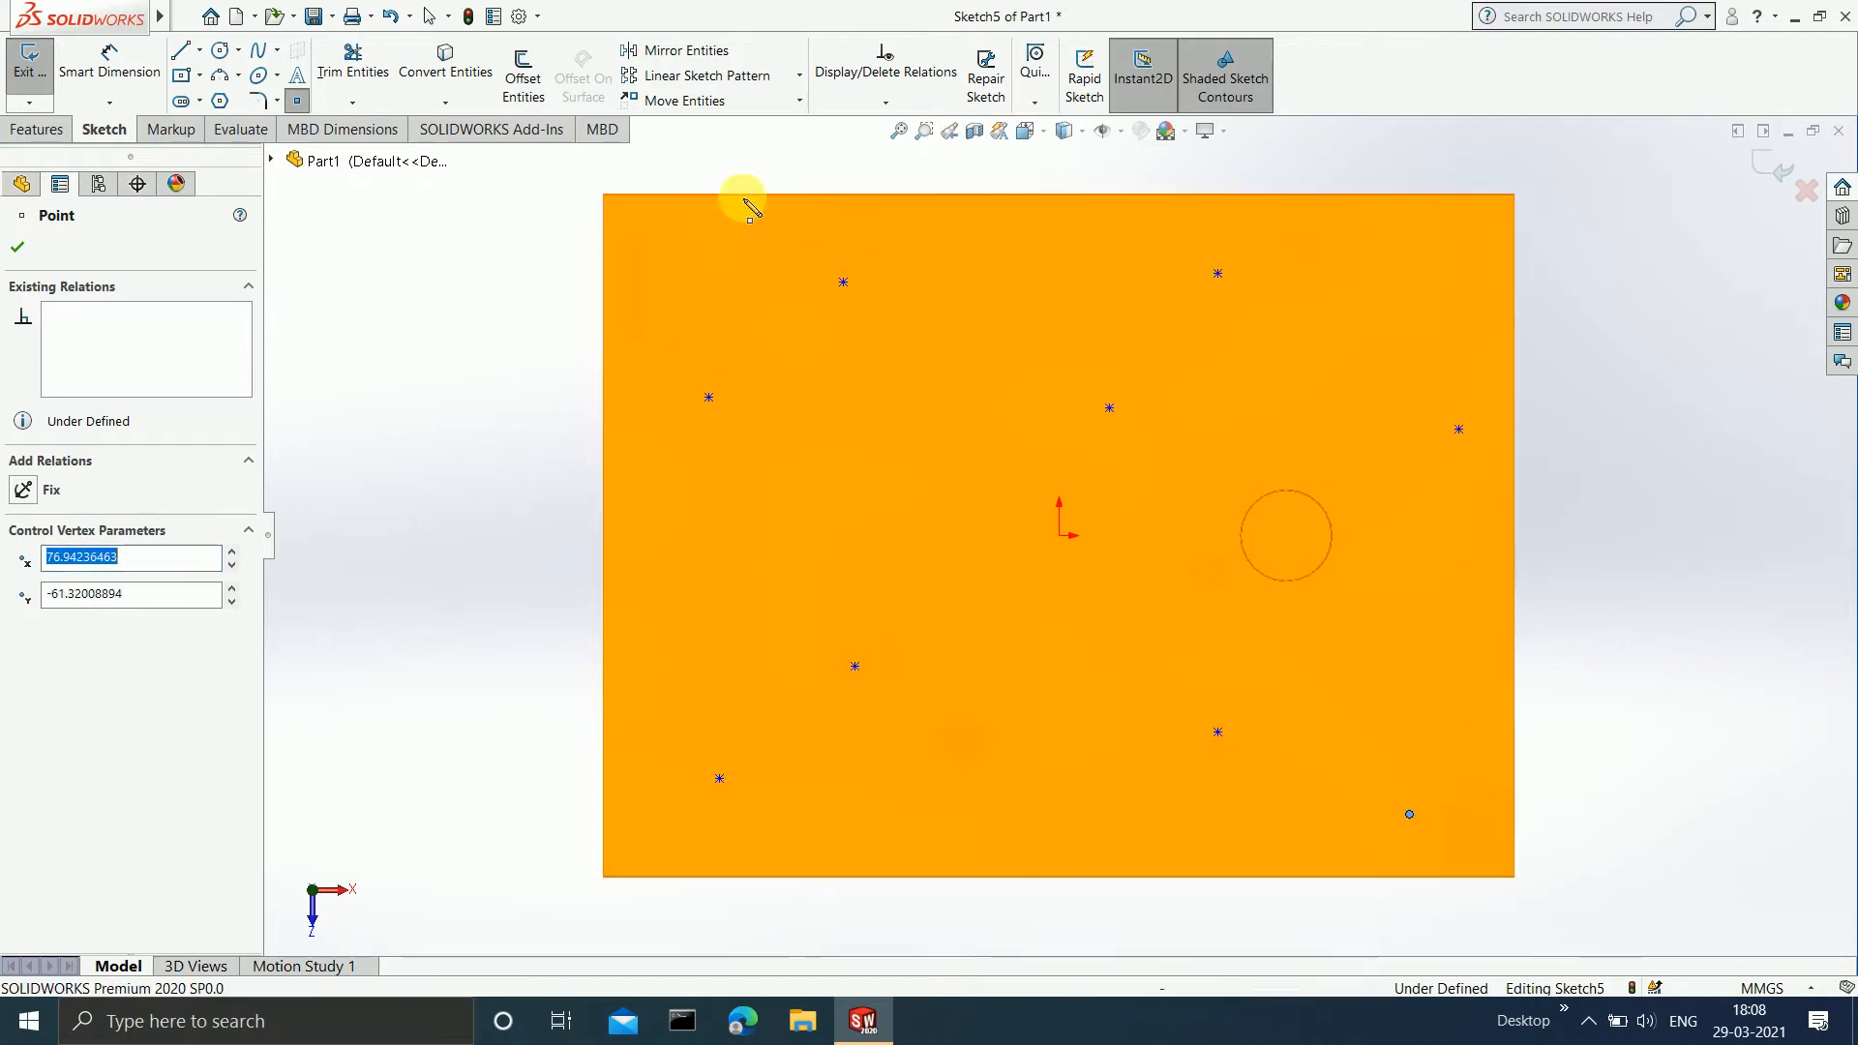
Dimension the vertical distance from the origin to the point above and right of the cylinder as 24 mm.
click(126, 61)
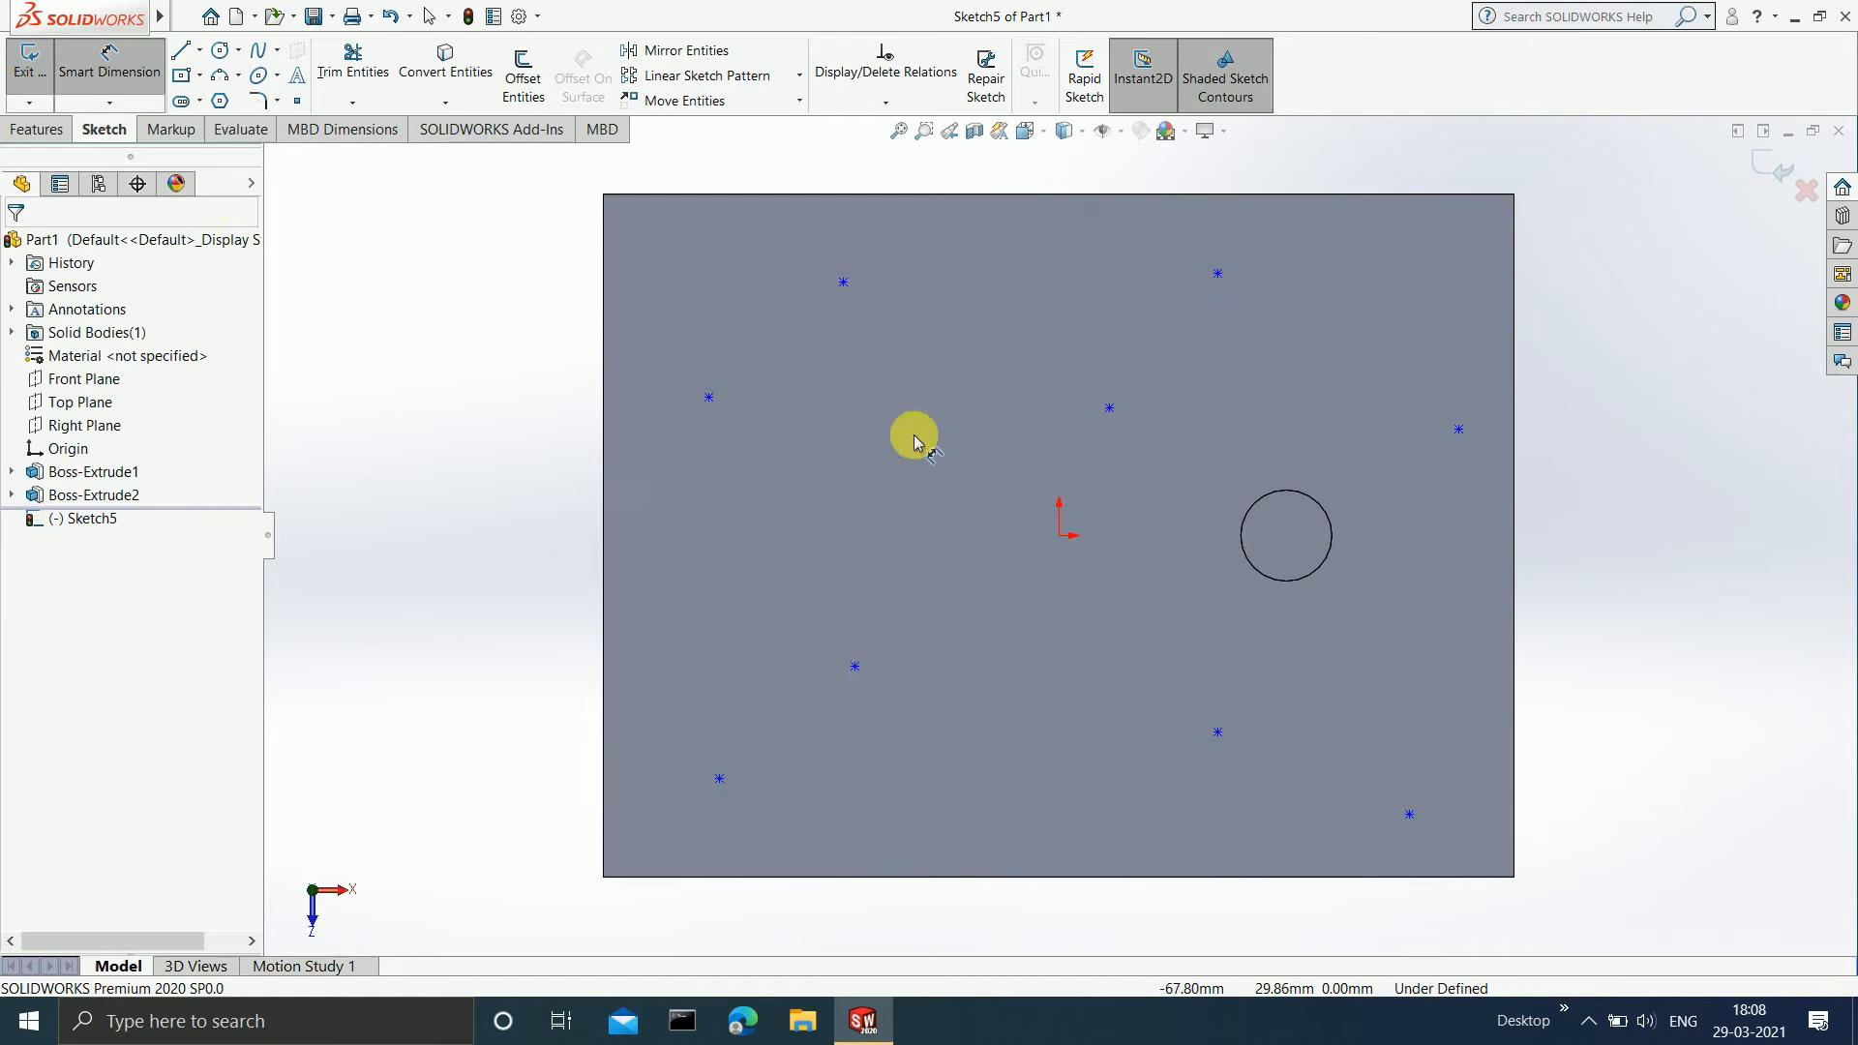
click(1461, 432)
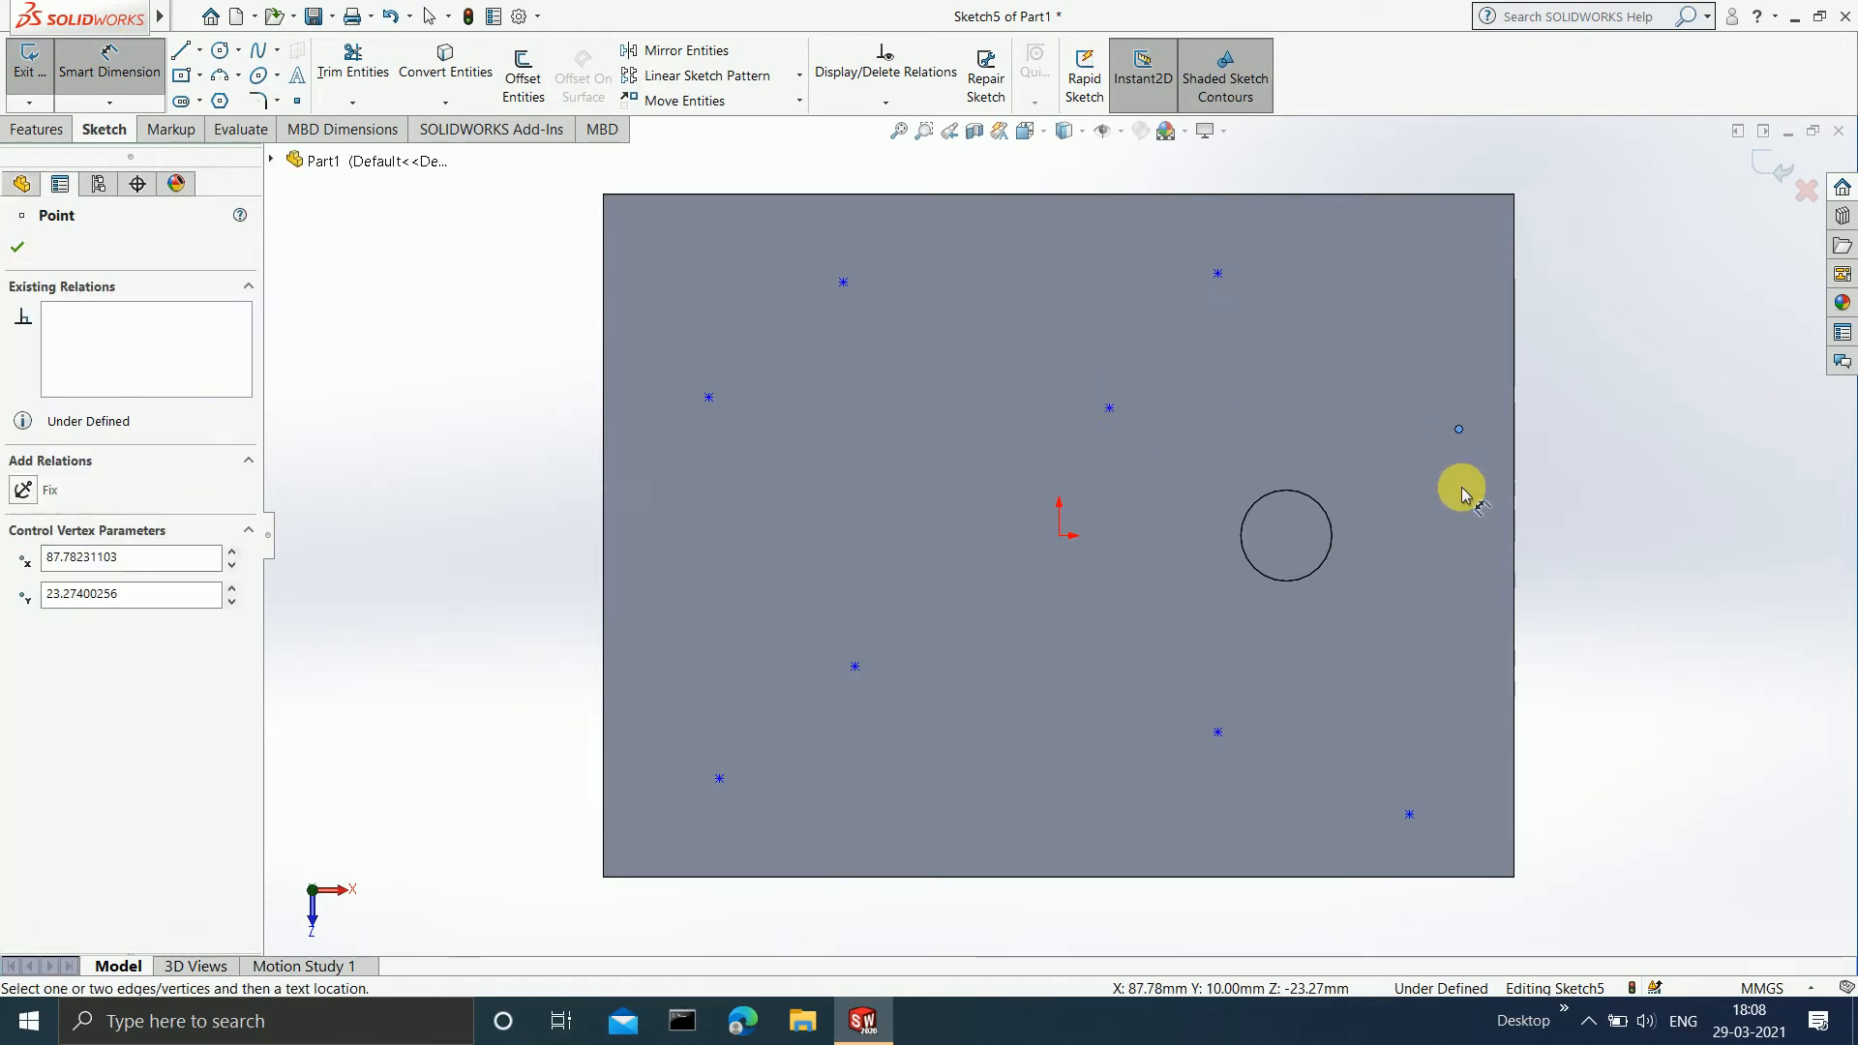
click(1062, 539)
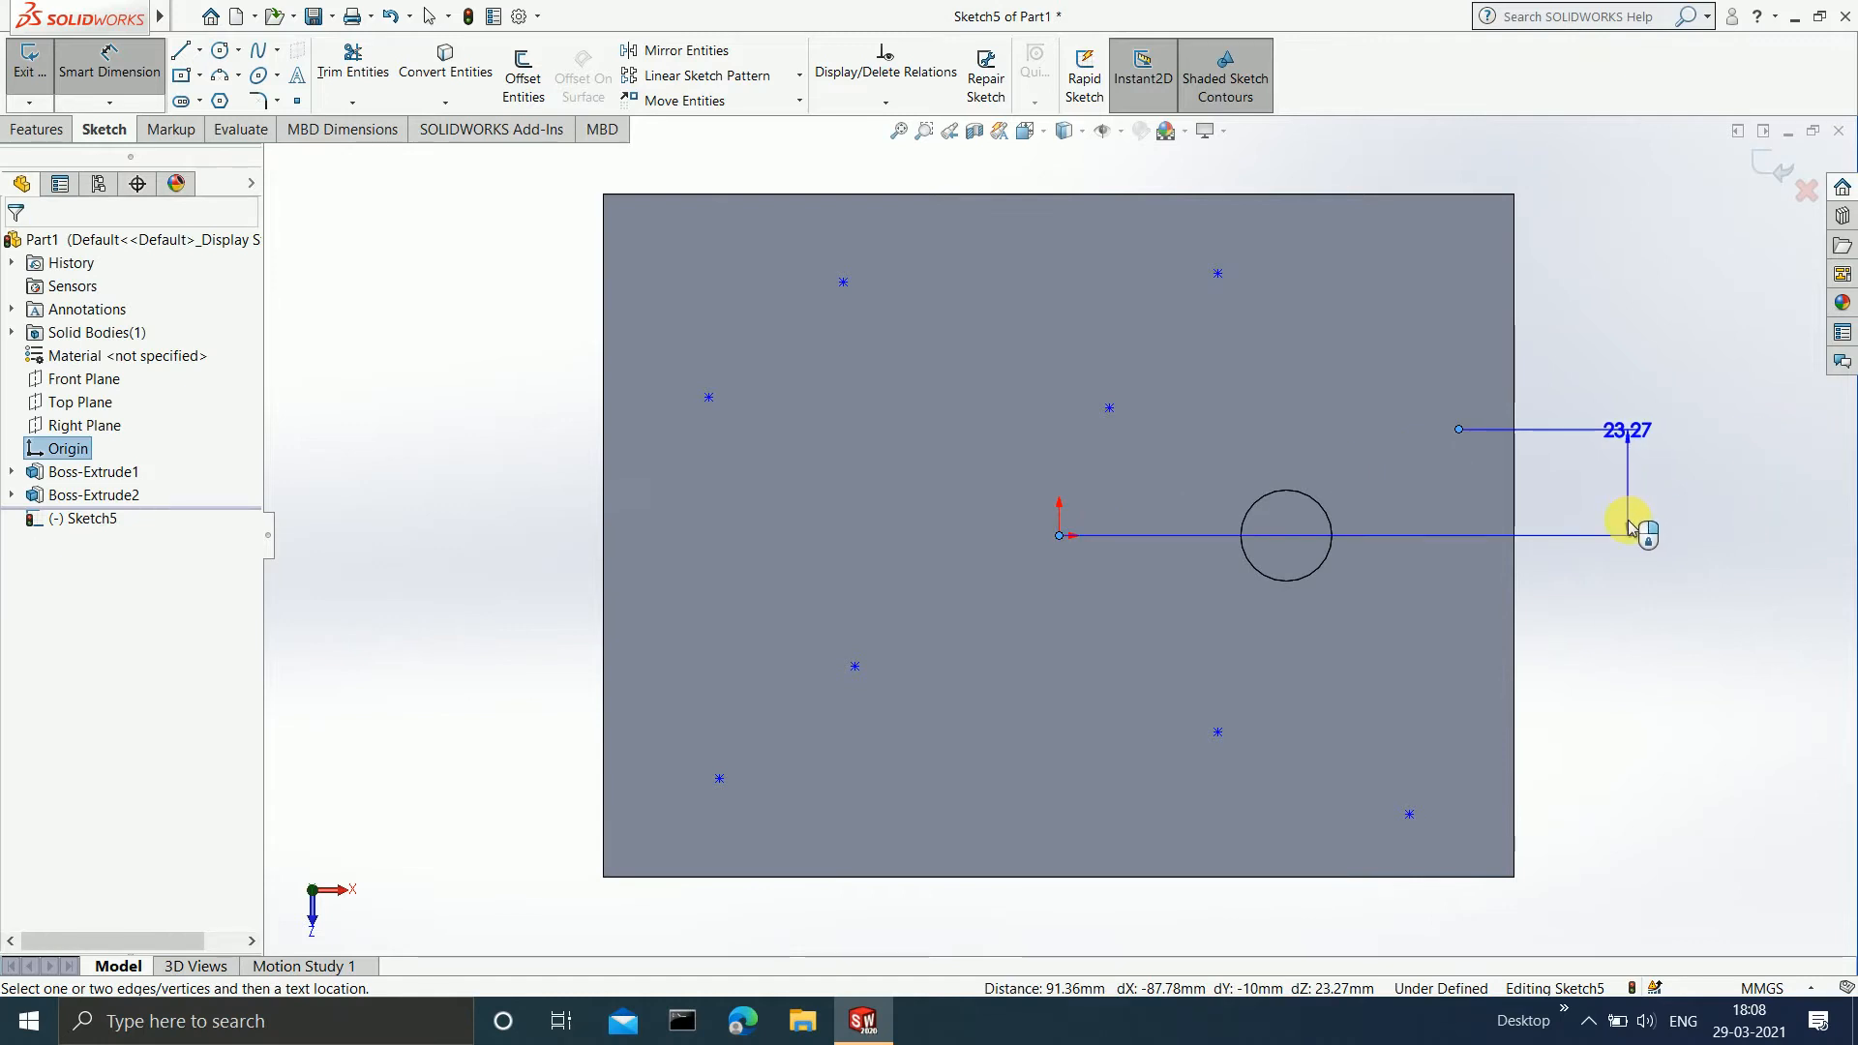
click(1651, 489)
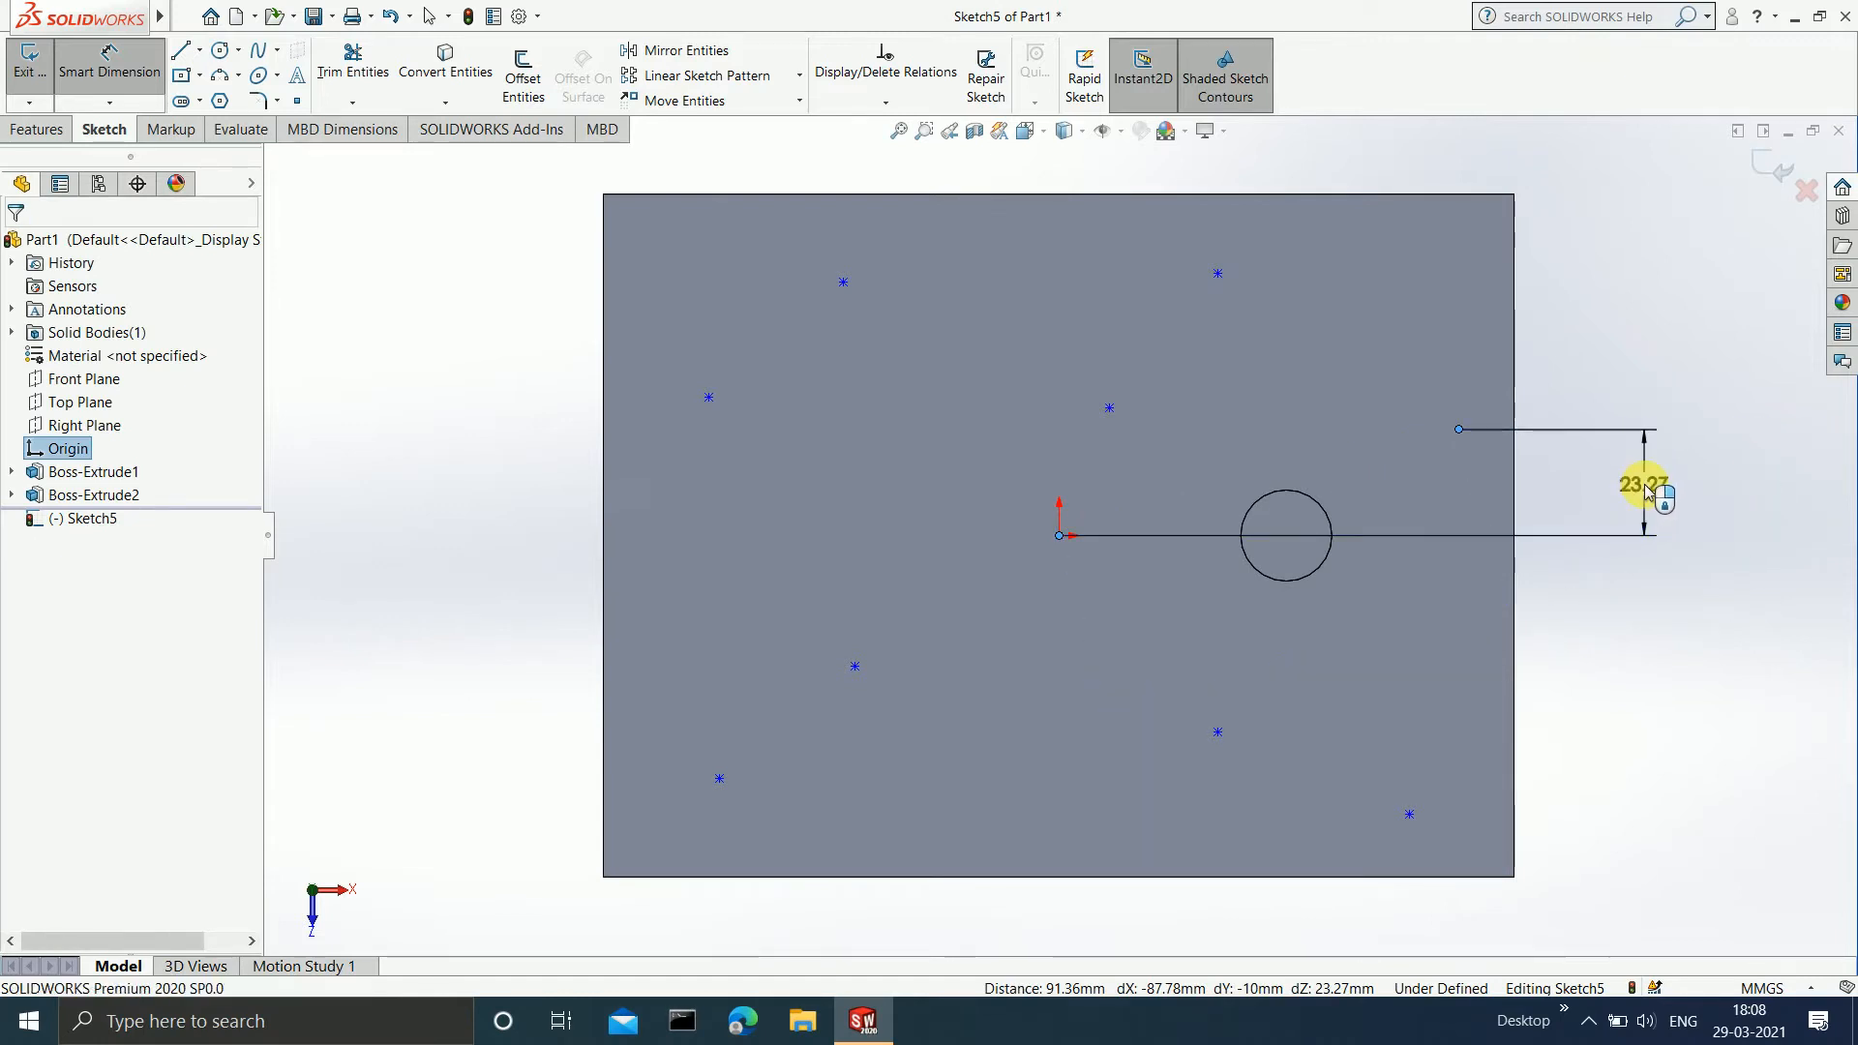
text(24)
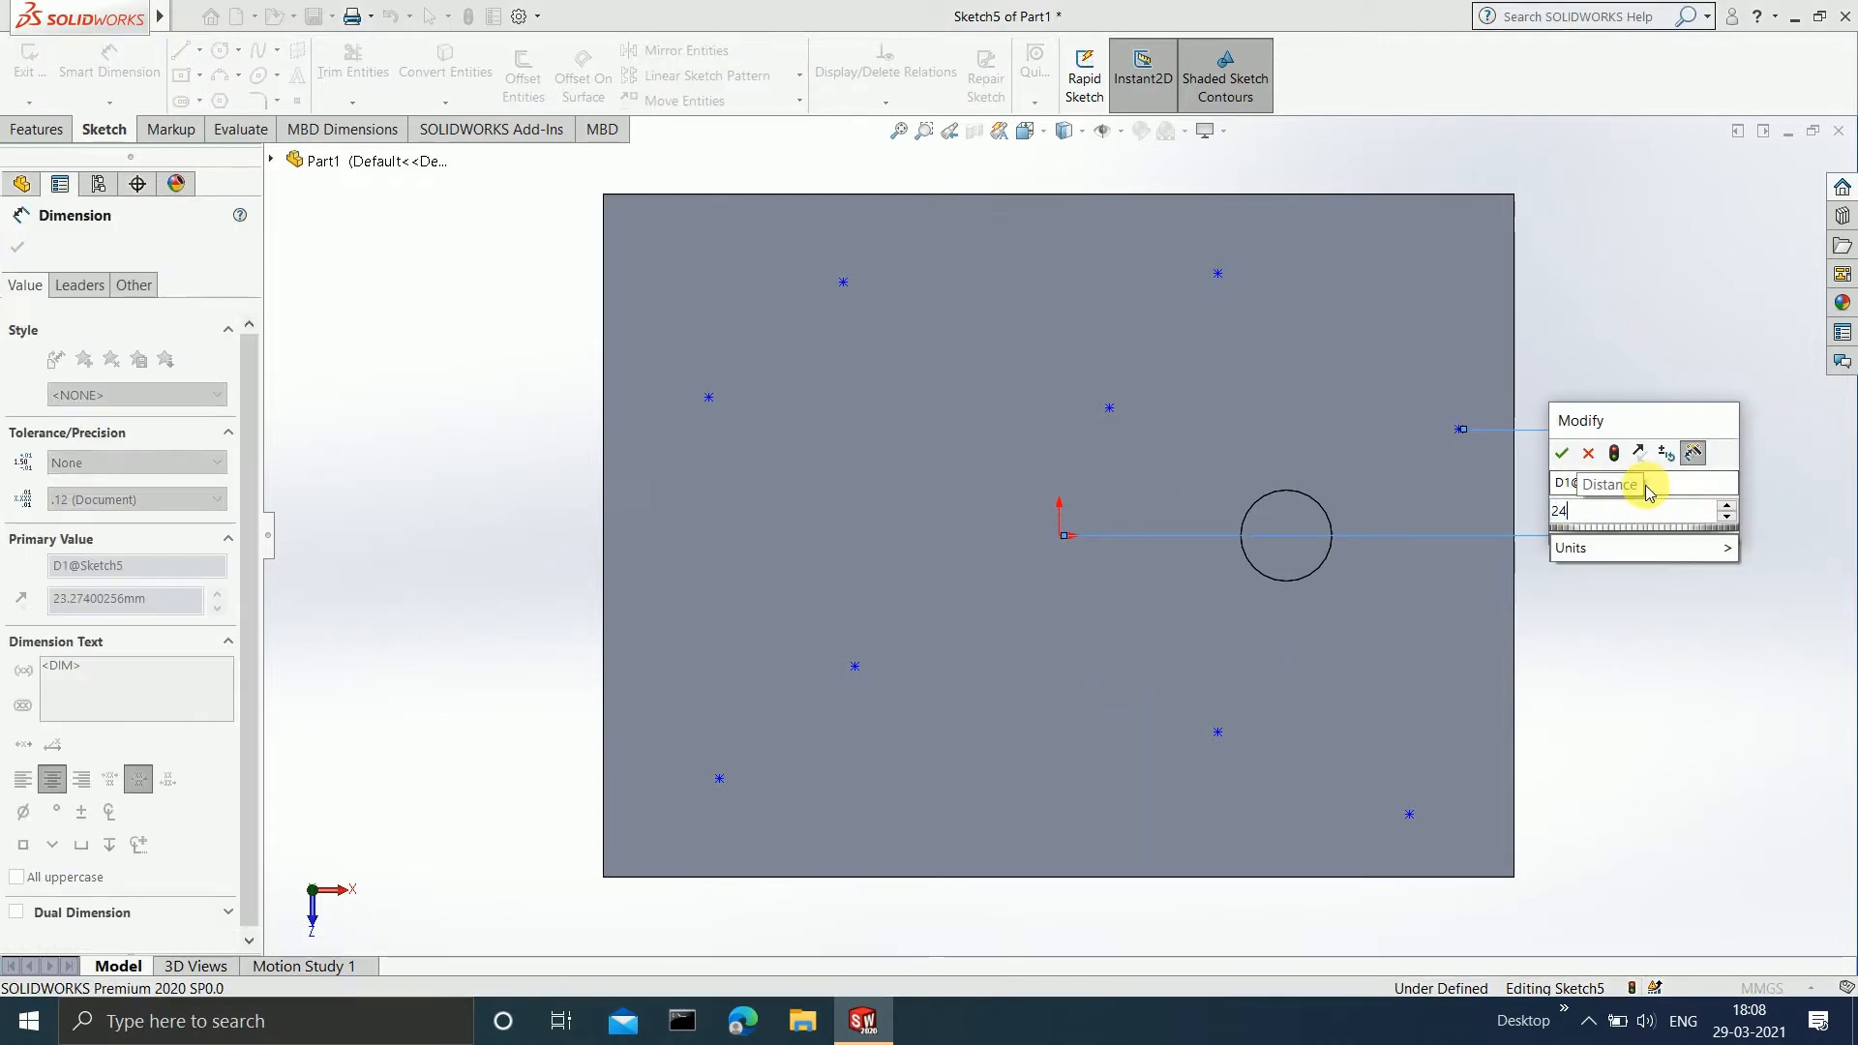
key(Return)
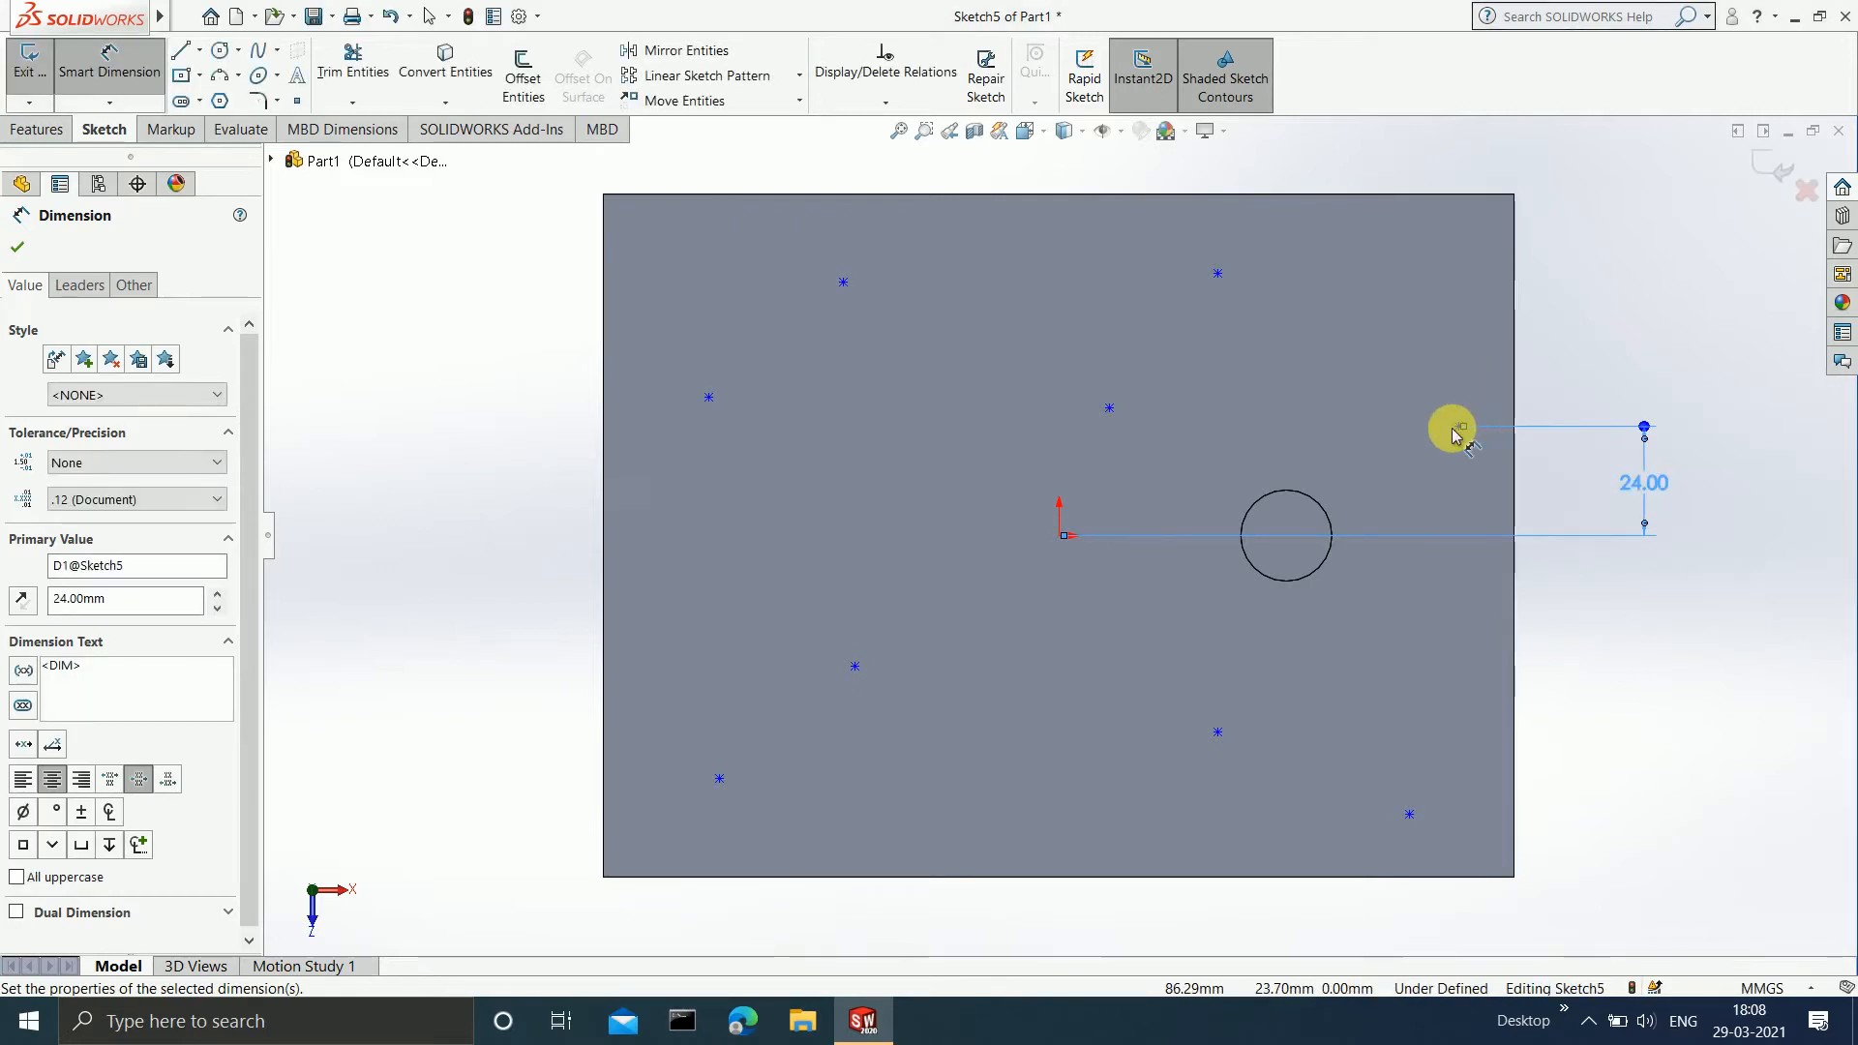
Dimension the same point's horizontal distance from the plate's right edge, accepting the value as drawn, and exit the sketch.
click(1460, 428)
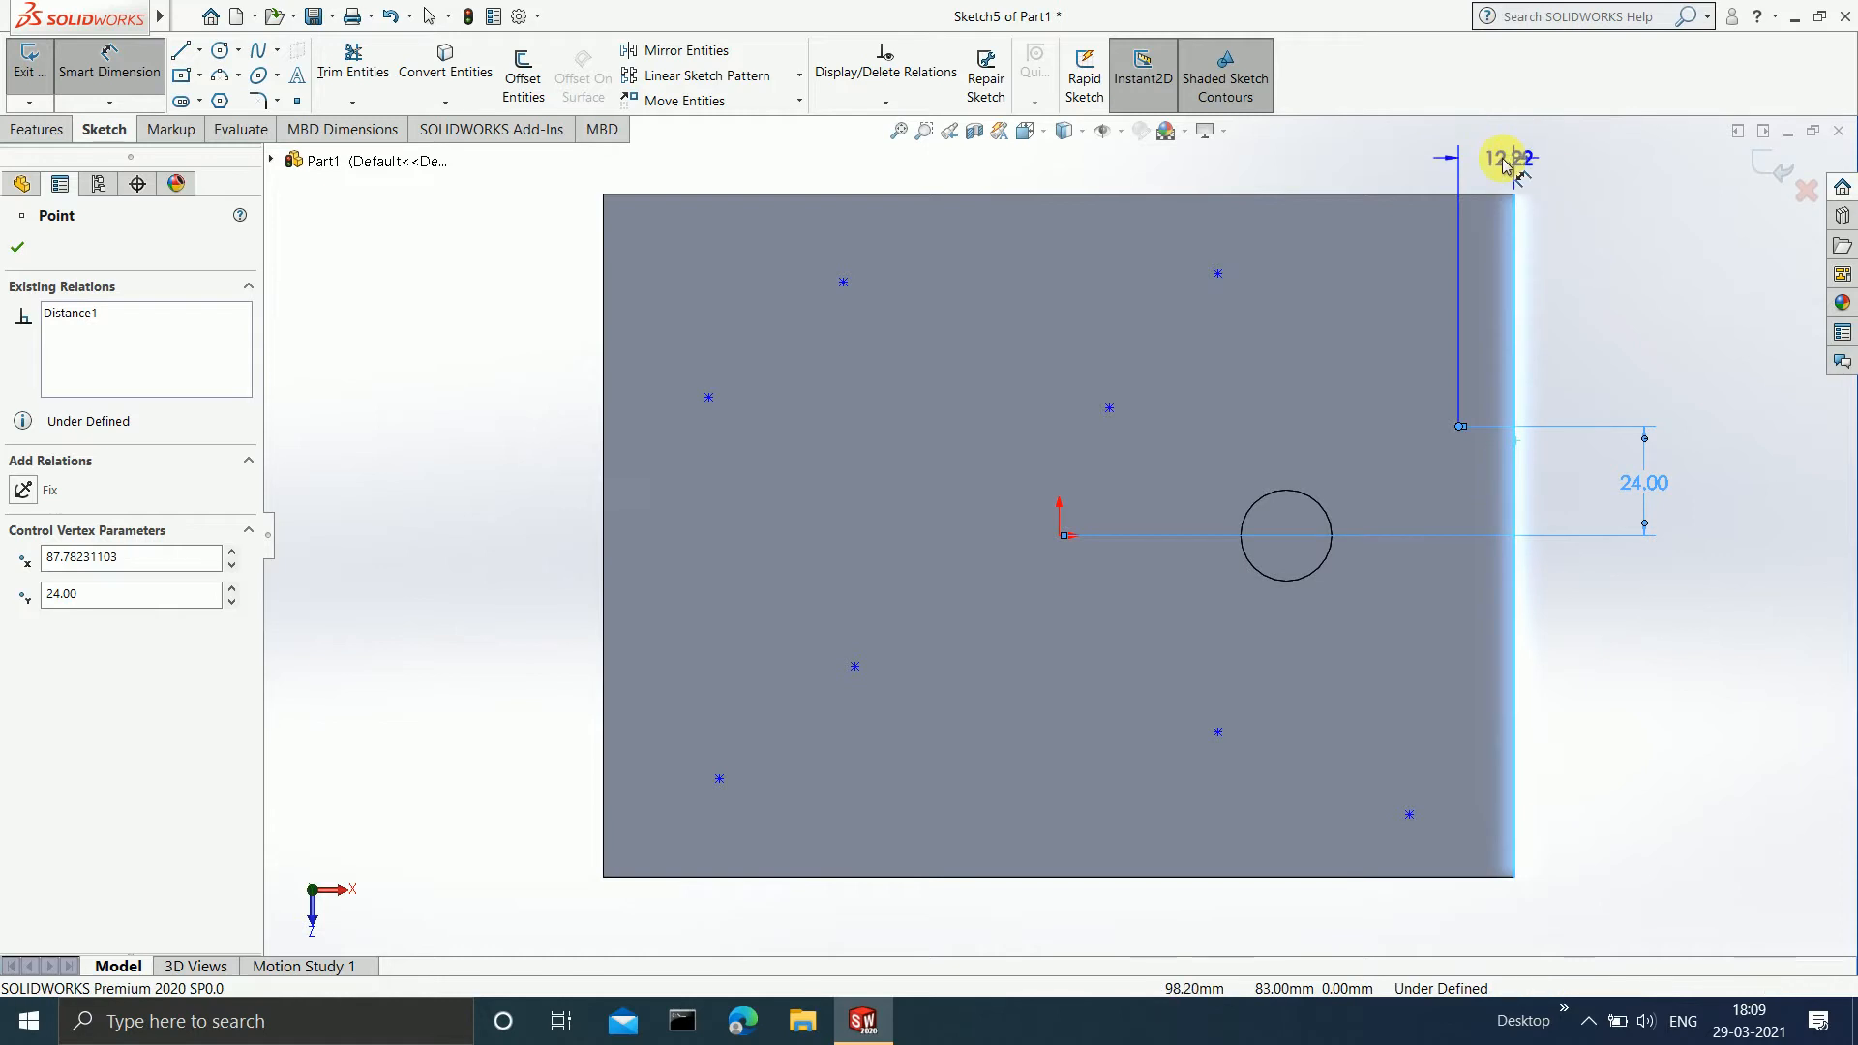
click(1495, 162)
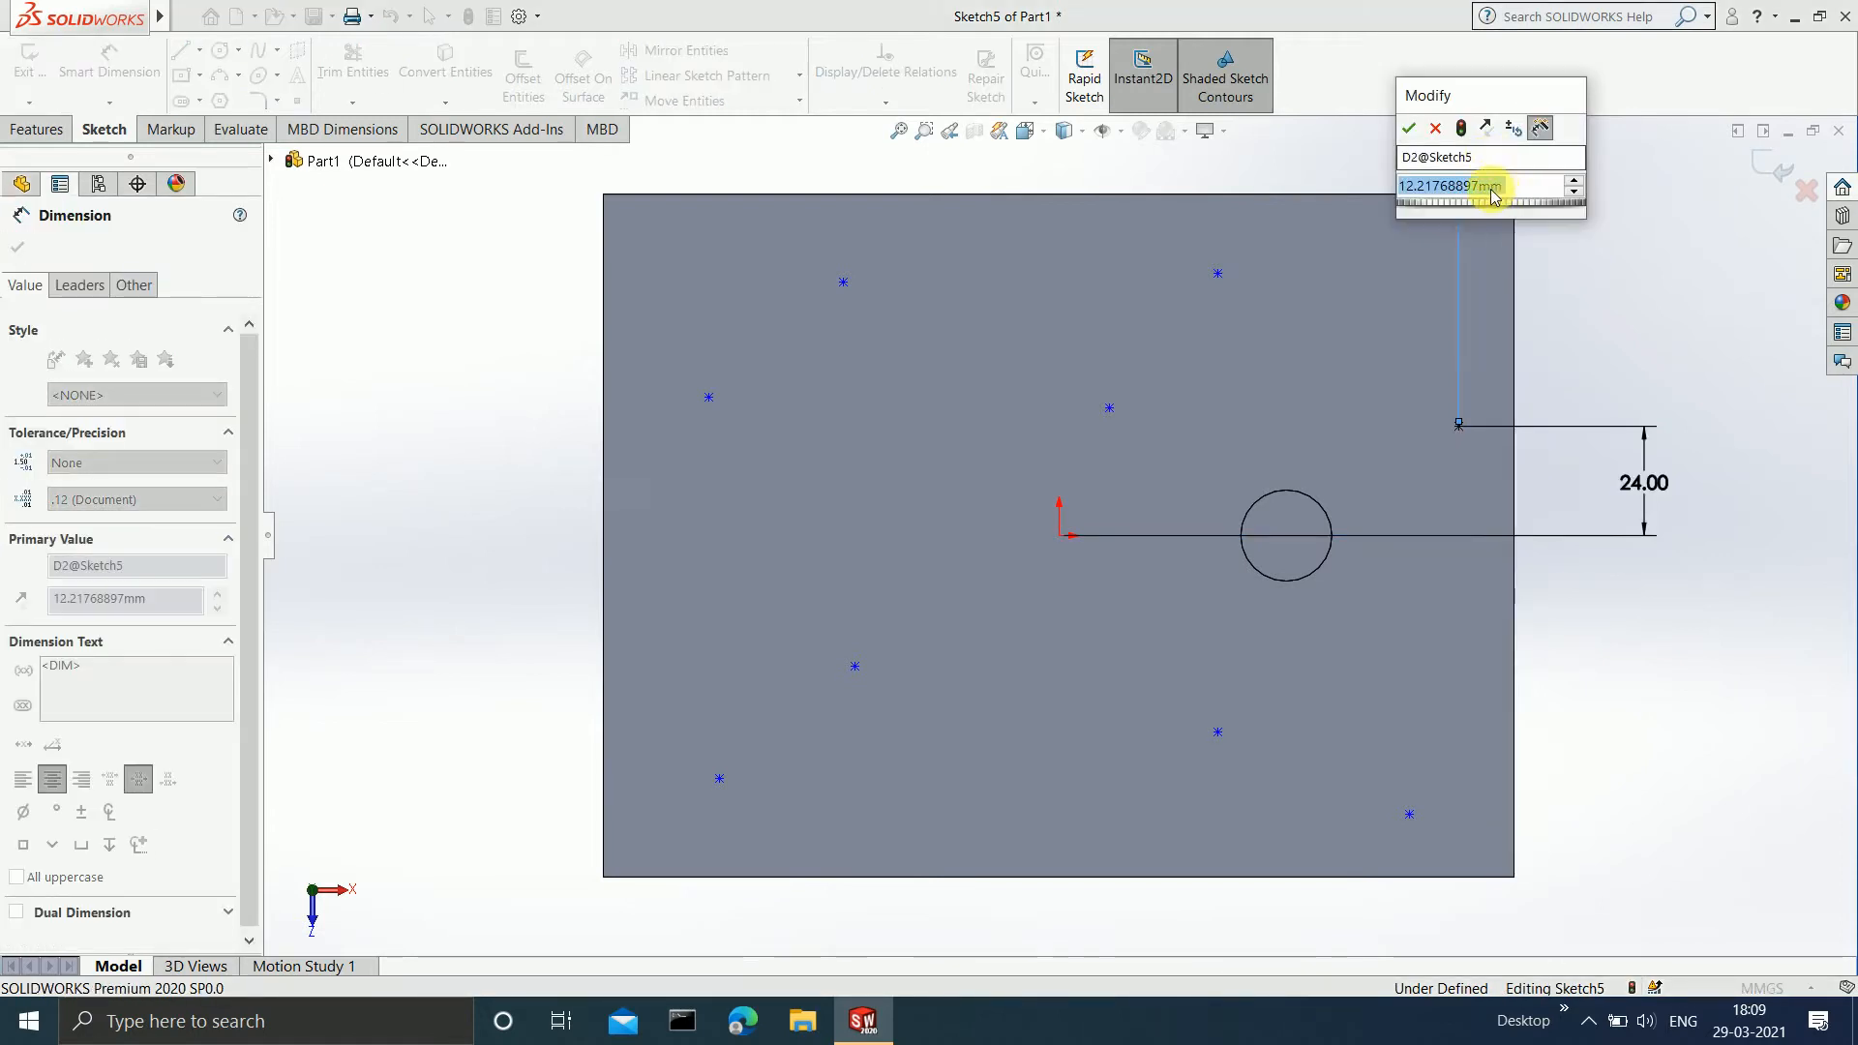
click(1408, 129)
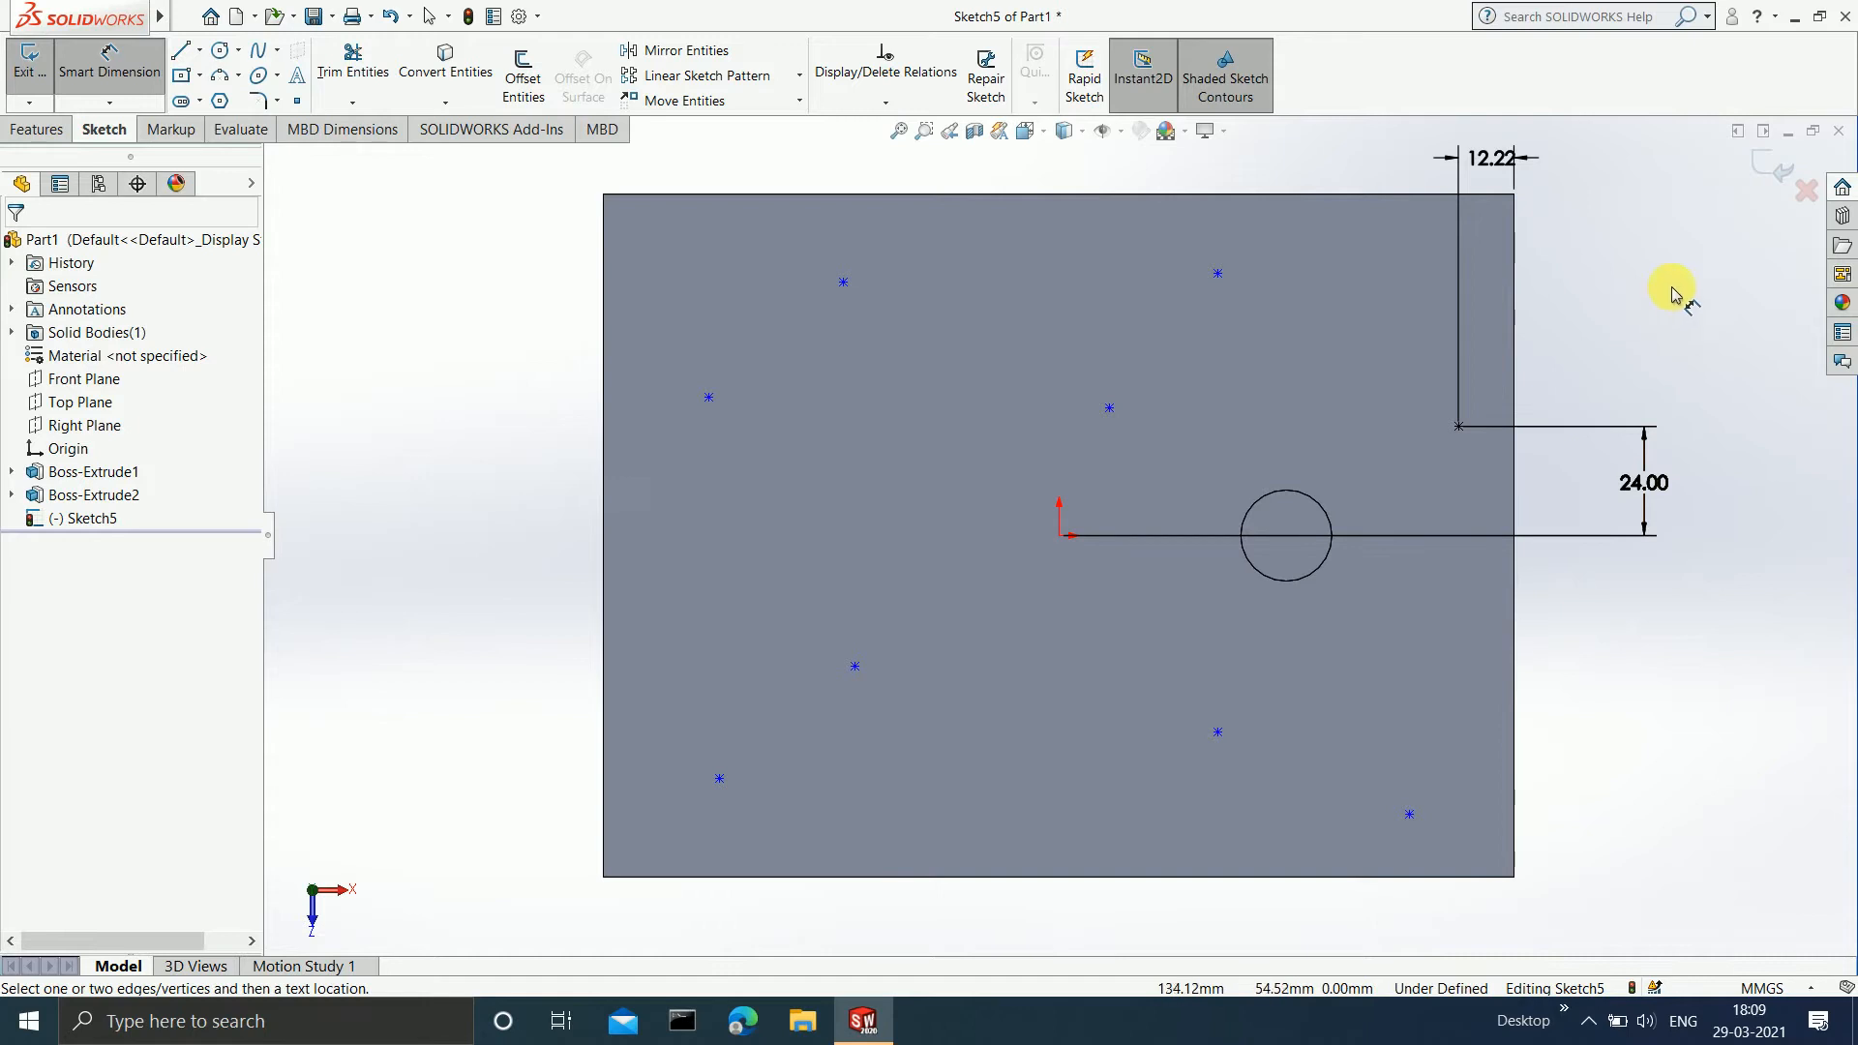
click(1763, 172)
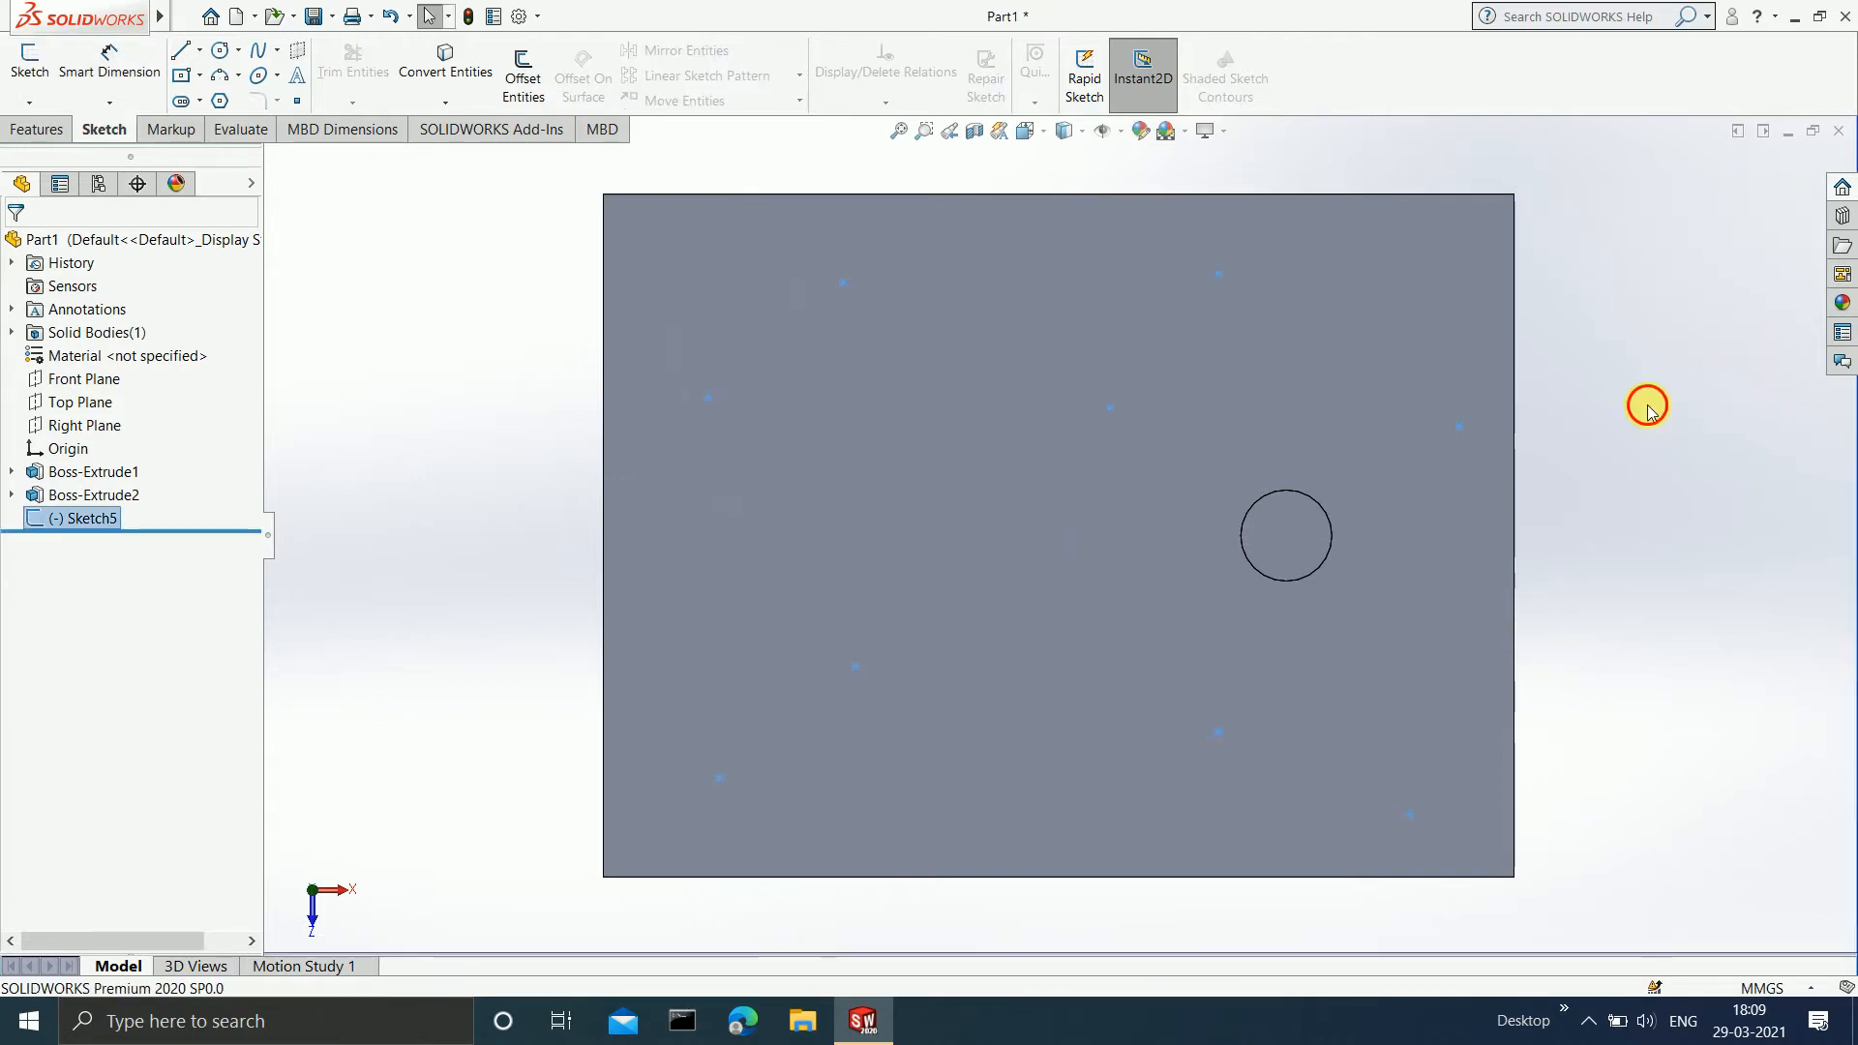
Start a Sketch Driven Pattern with the nine-point sketch as the layout and the cylindrical boss as the feature to pattern.
middle_drag(1775, 630, 1733, 445)
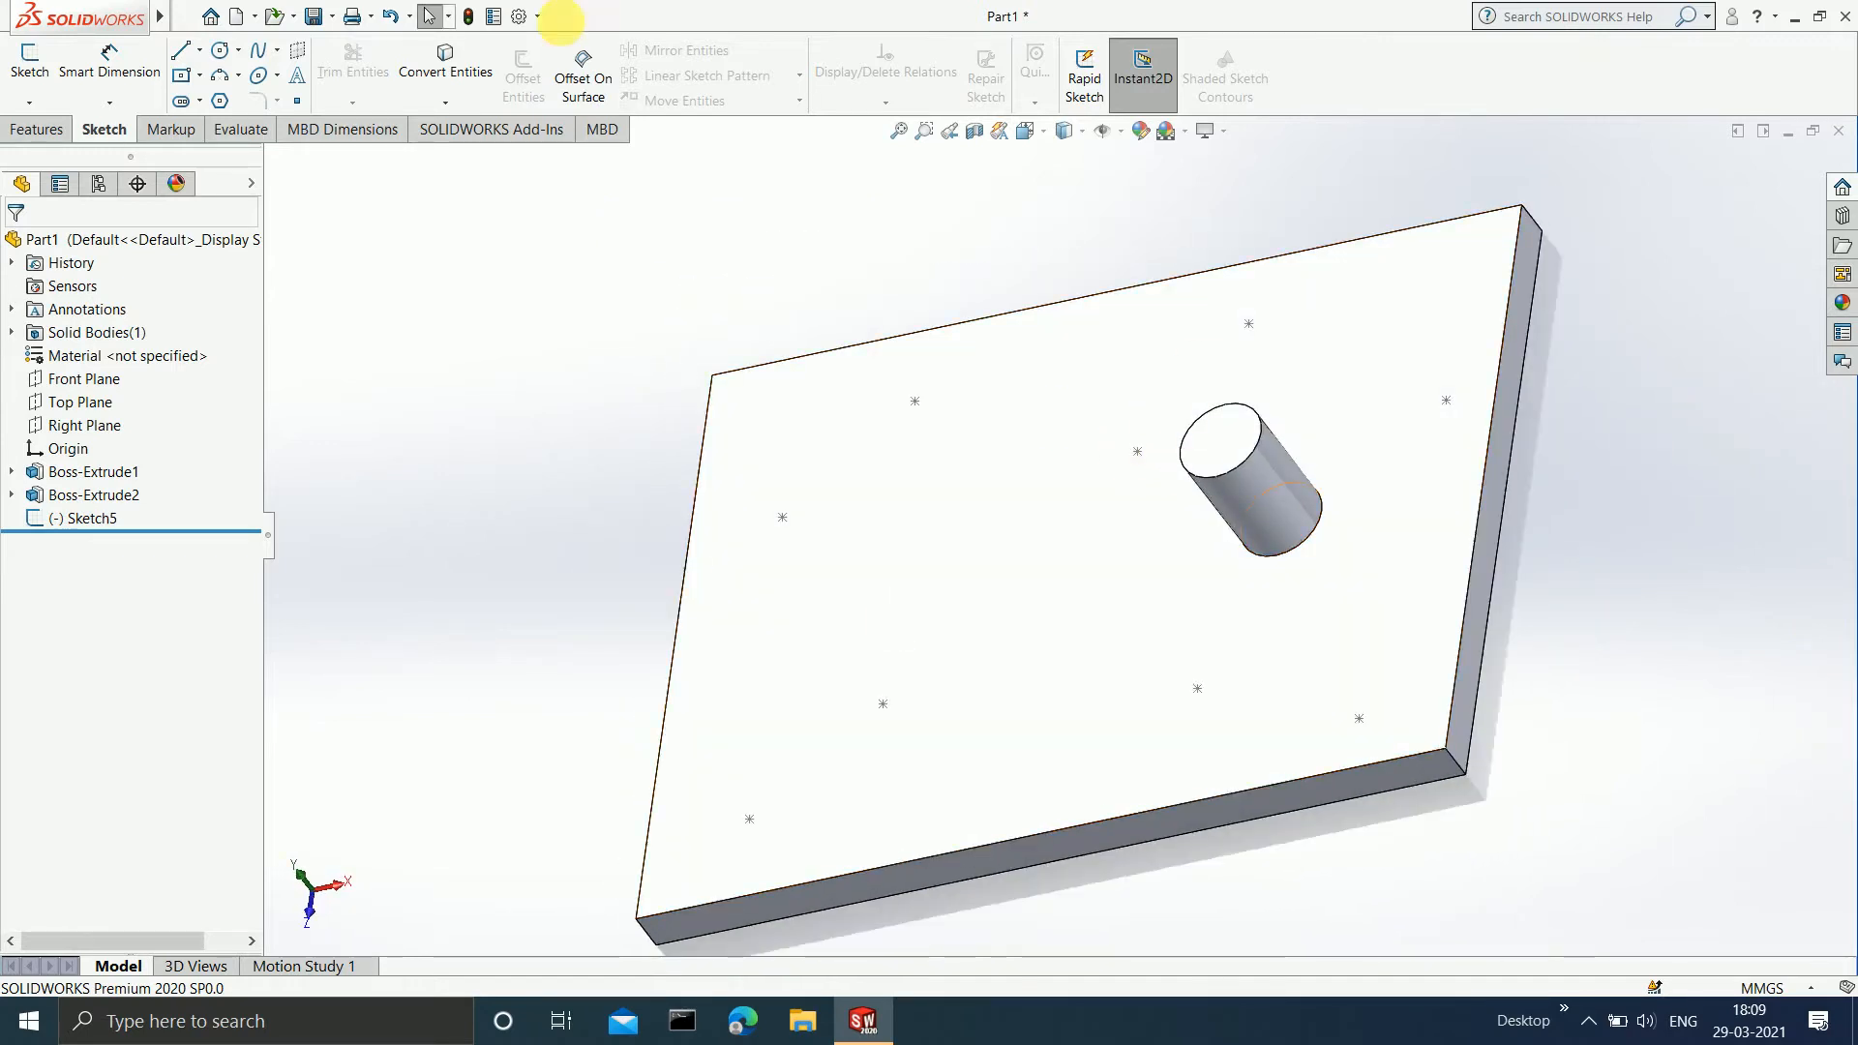
click(81, 520)
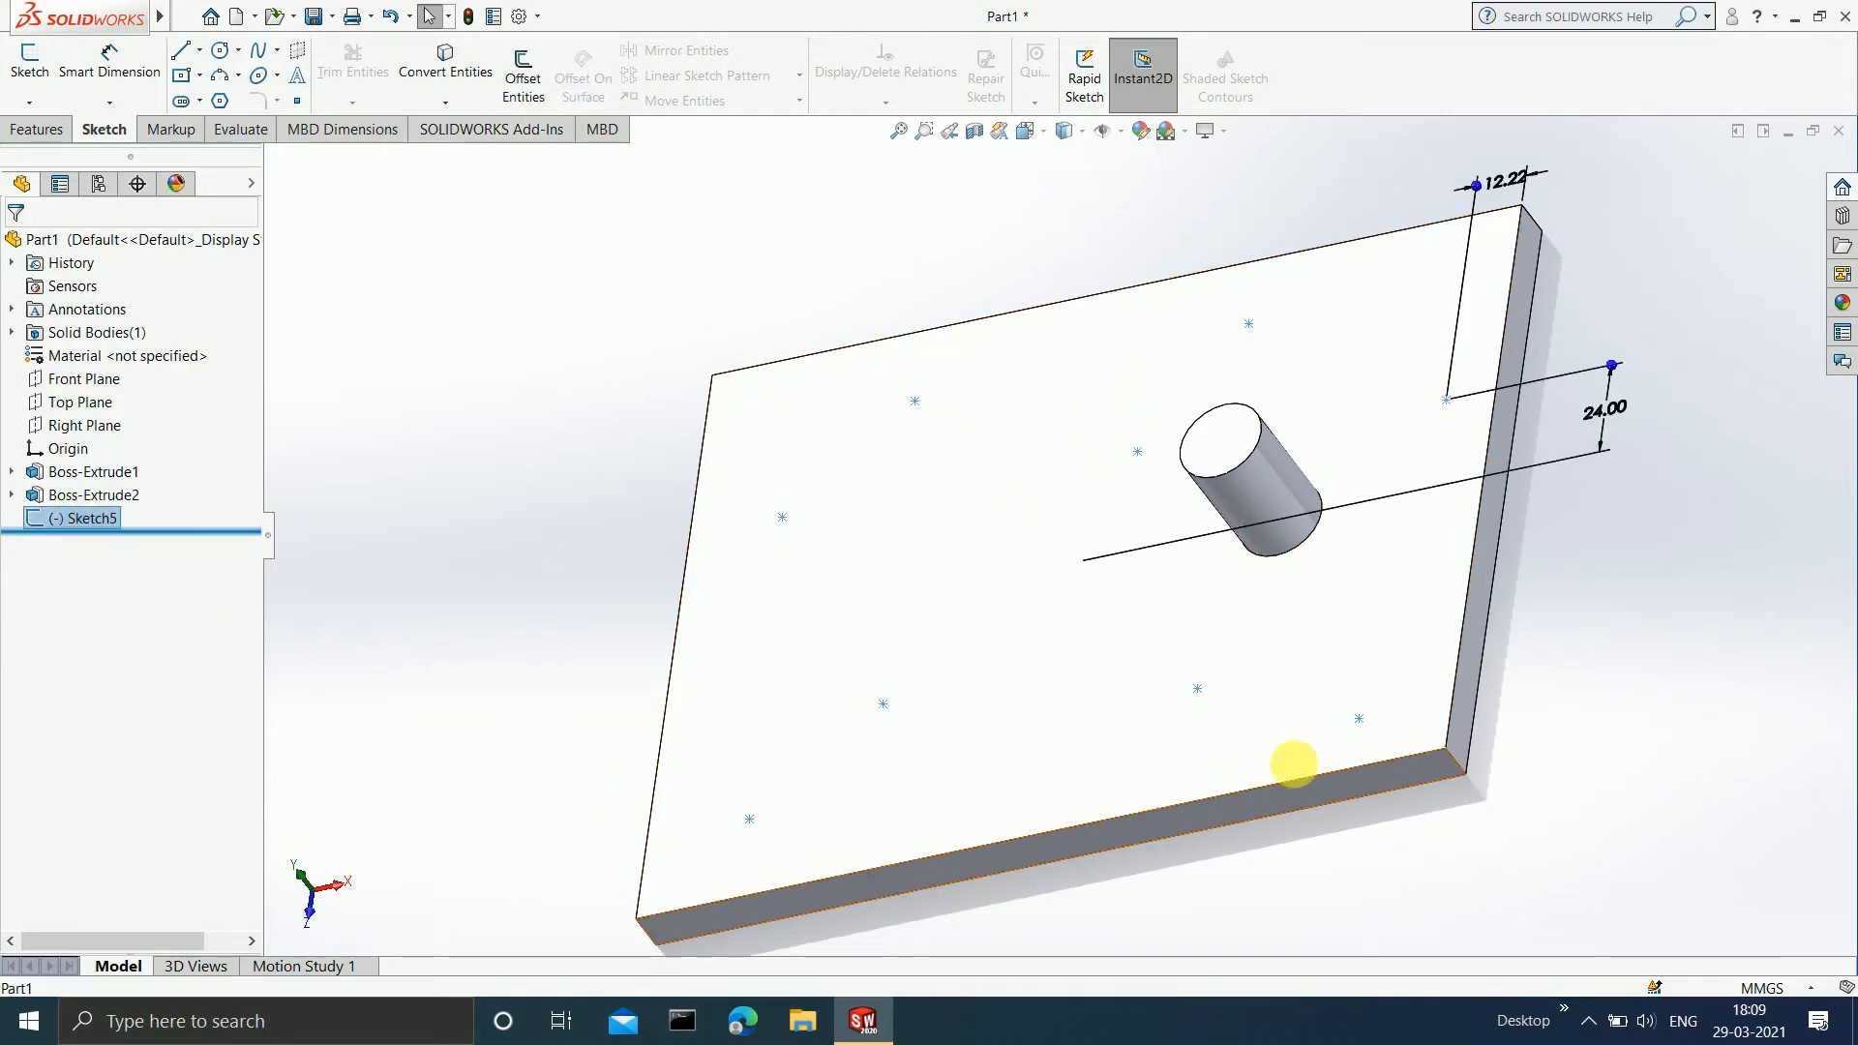
click(1558, 632)
click(19, 138)
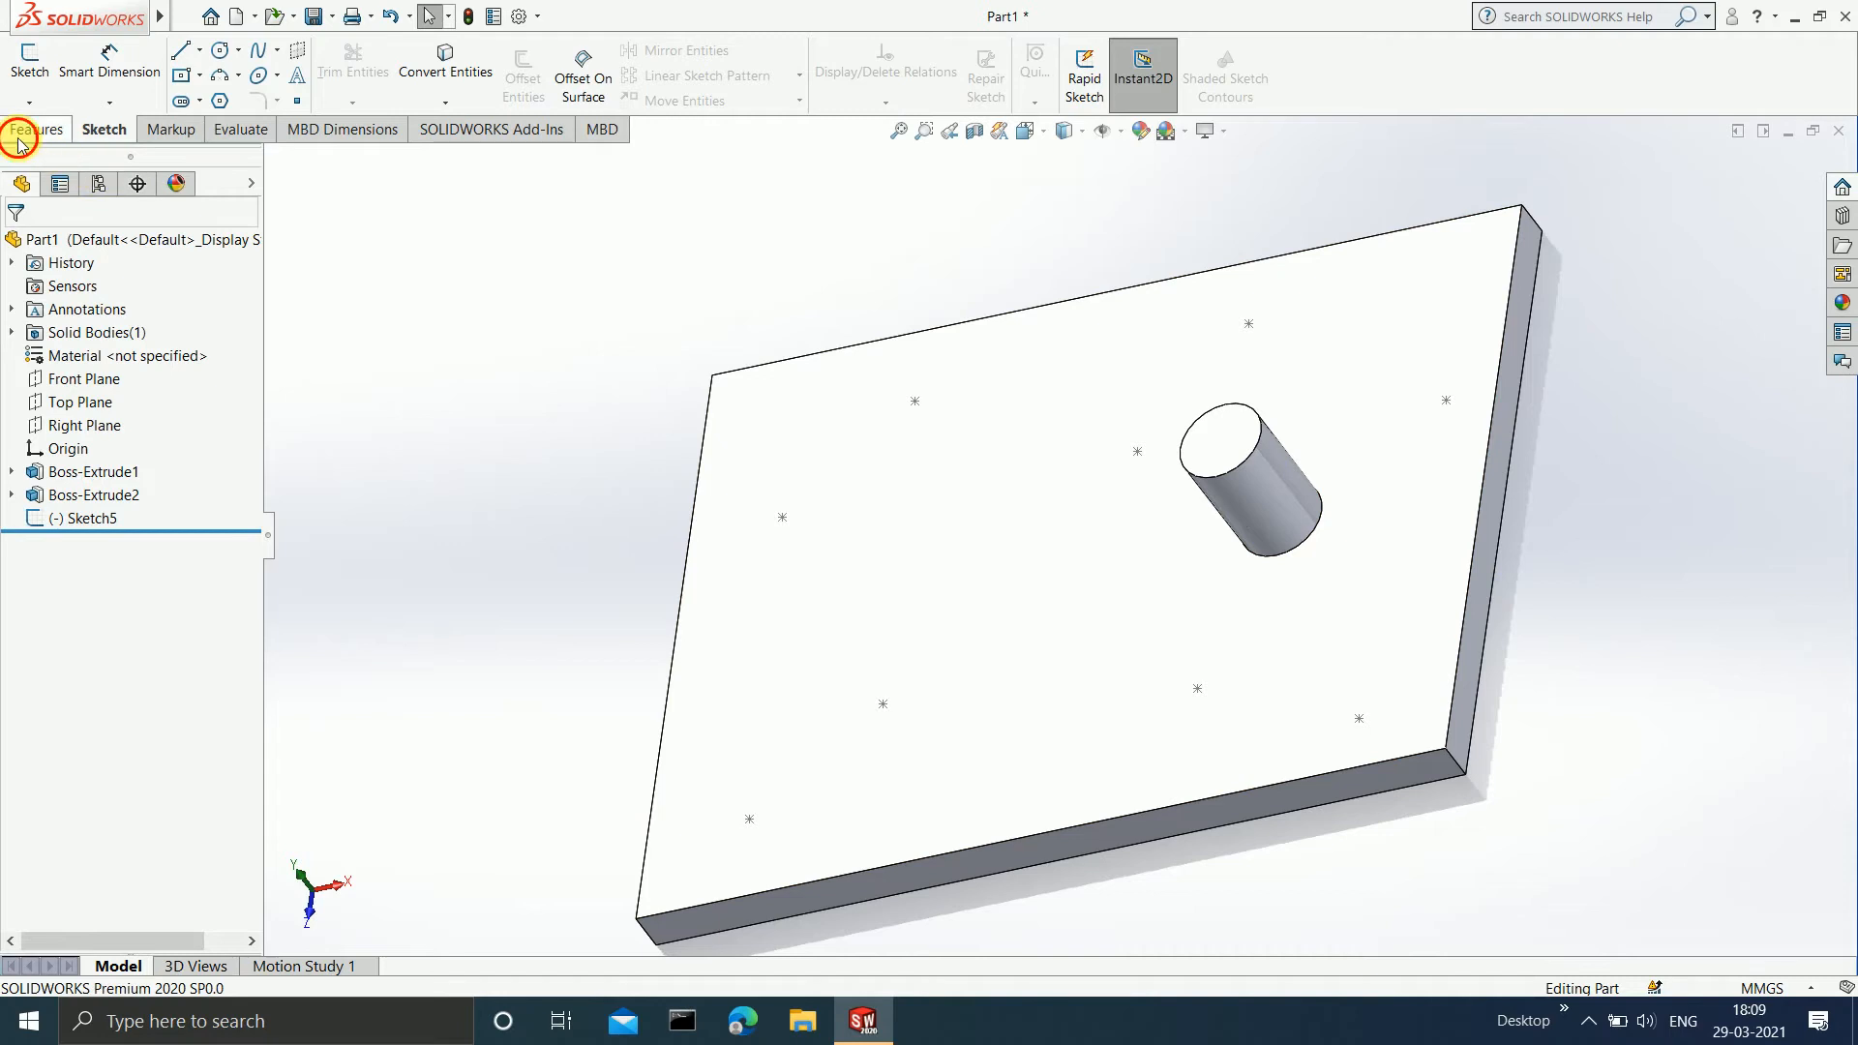
click(714, 102)
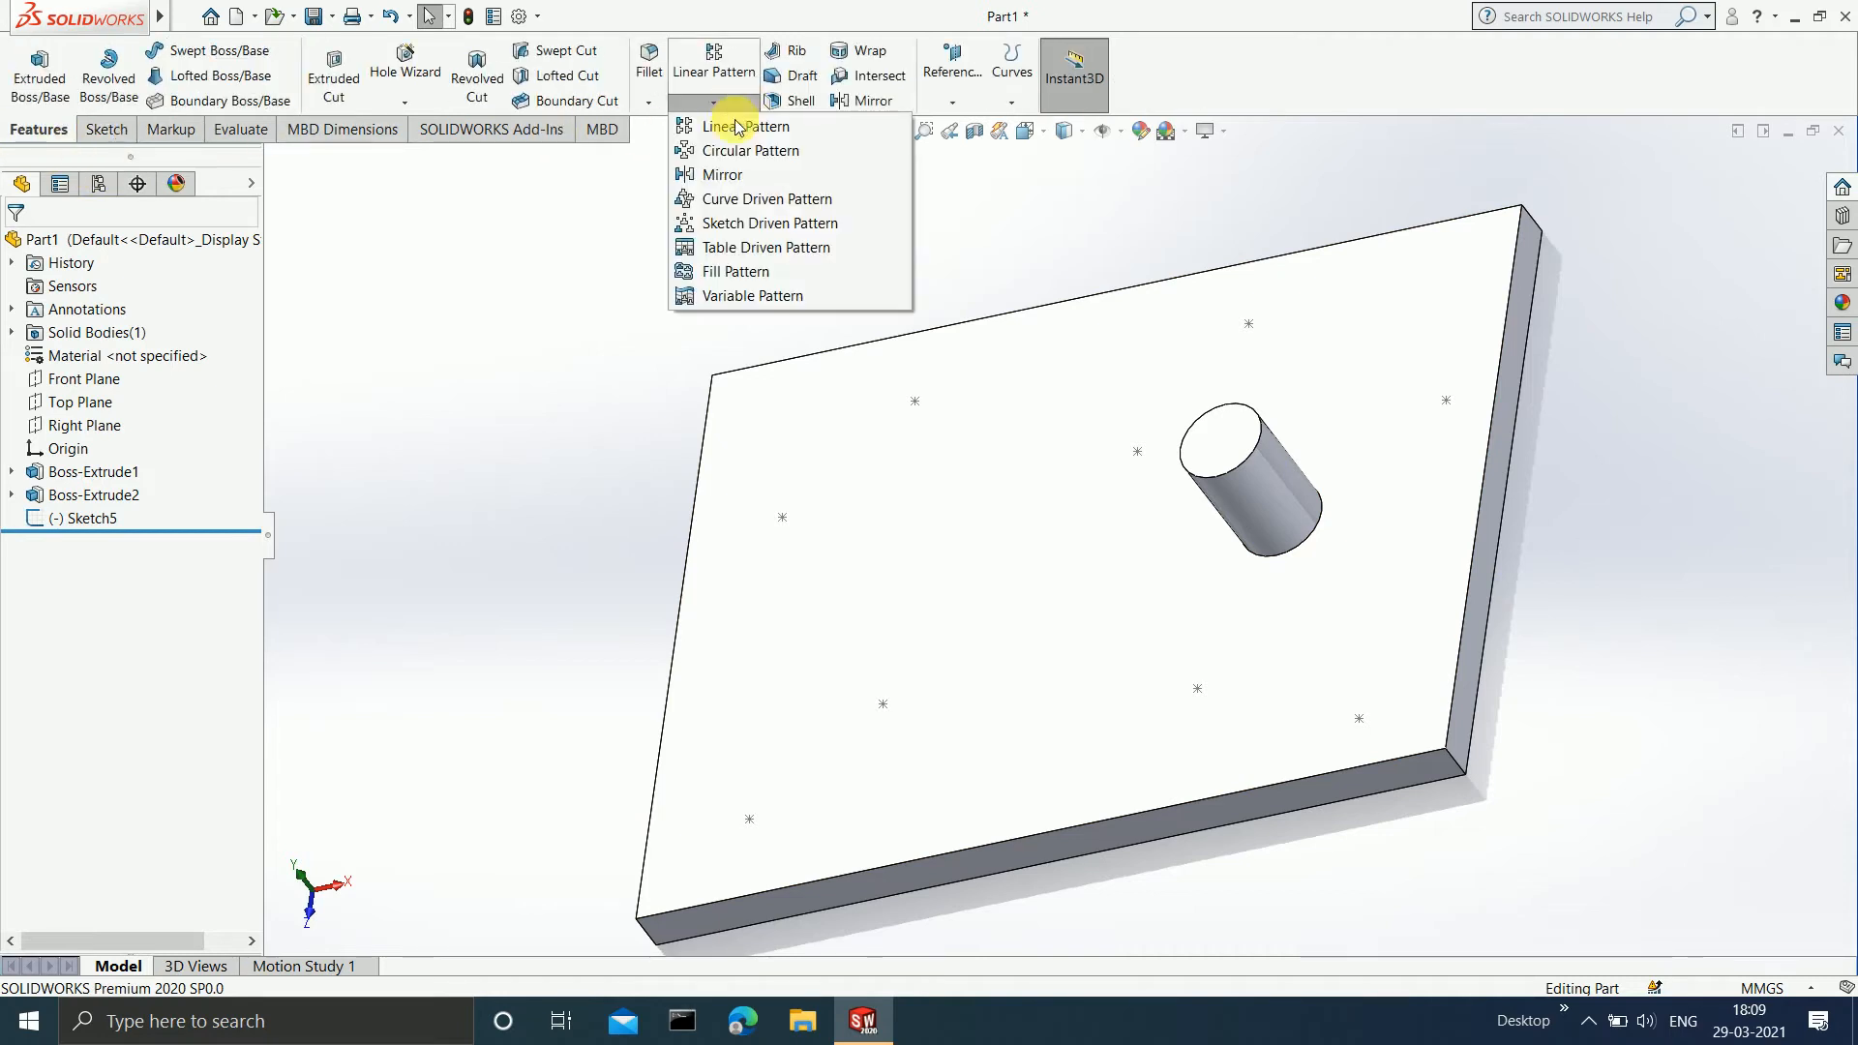
click(758, 225)
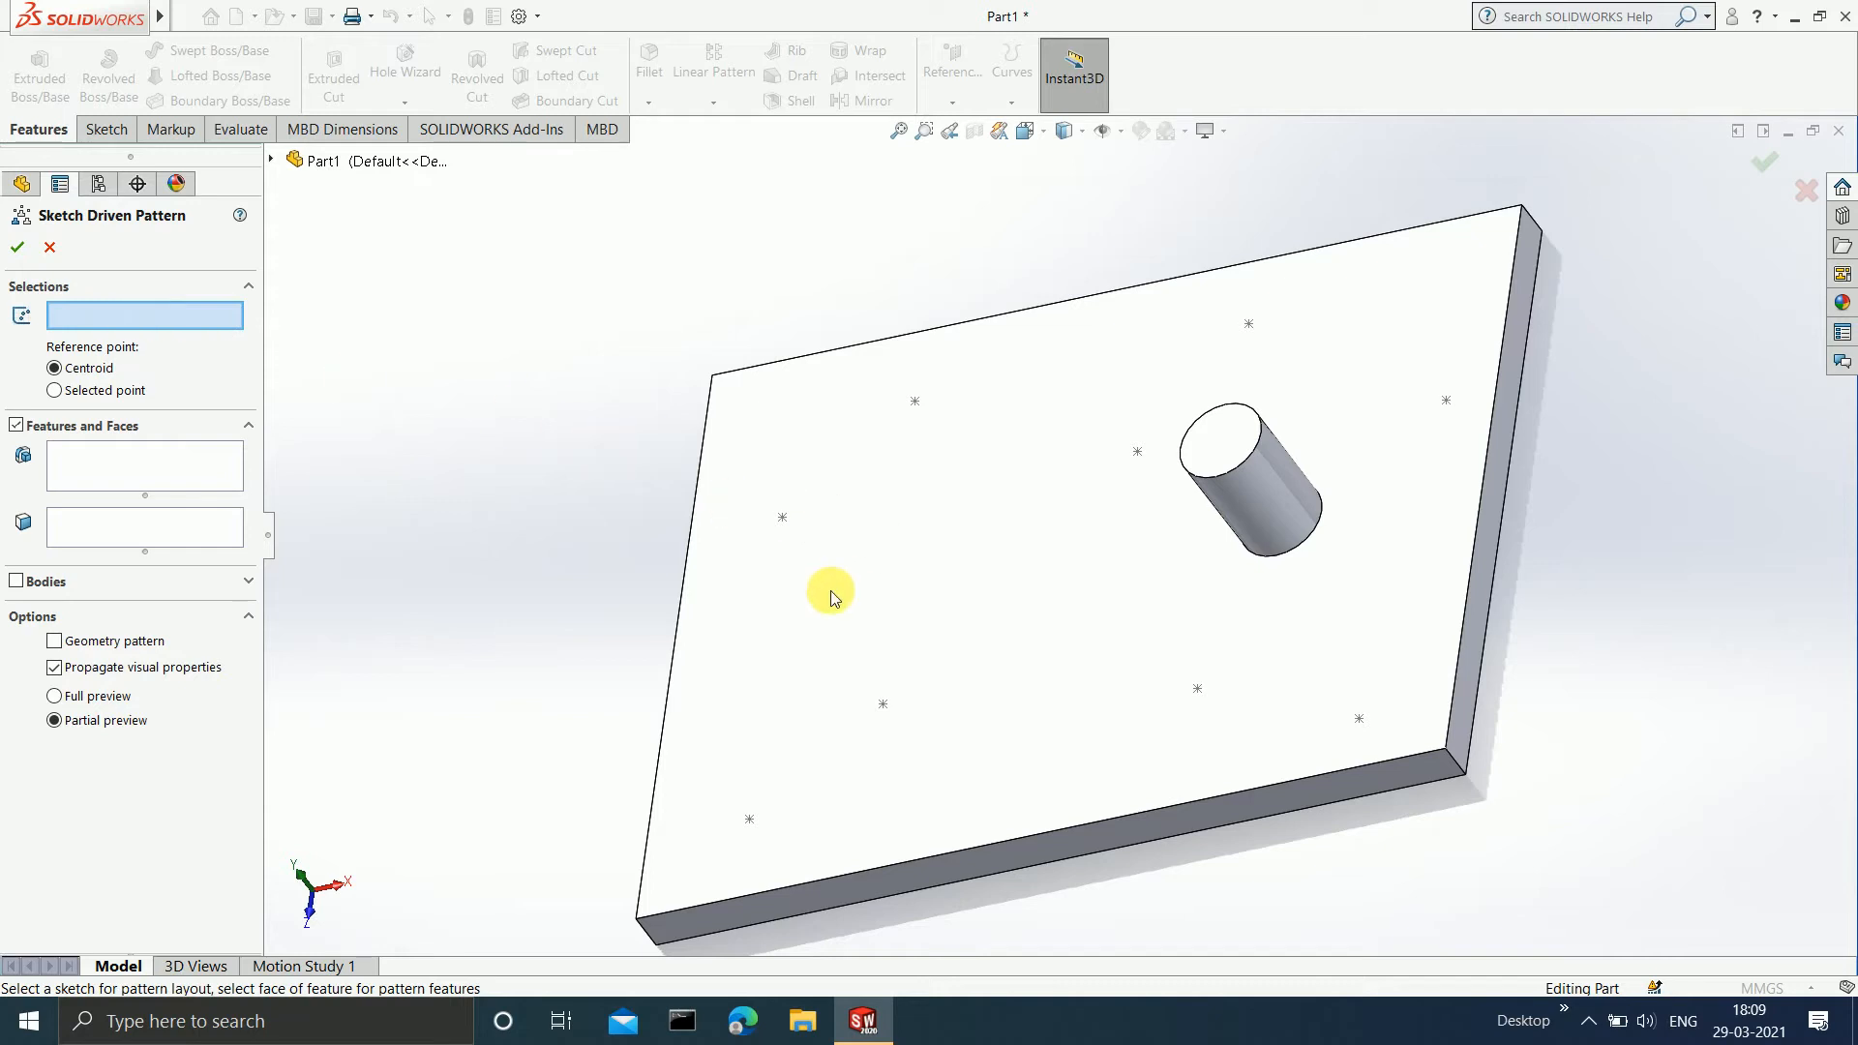
click(272, 160)
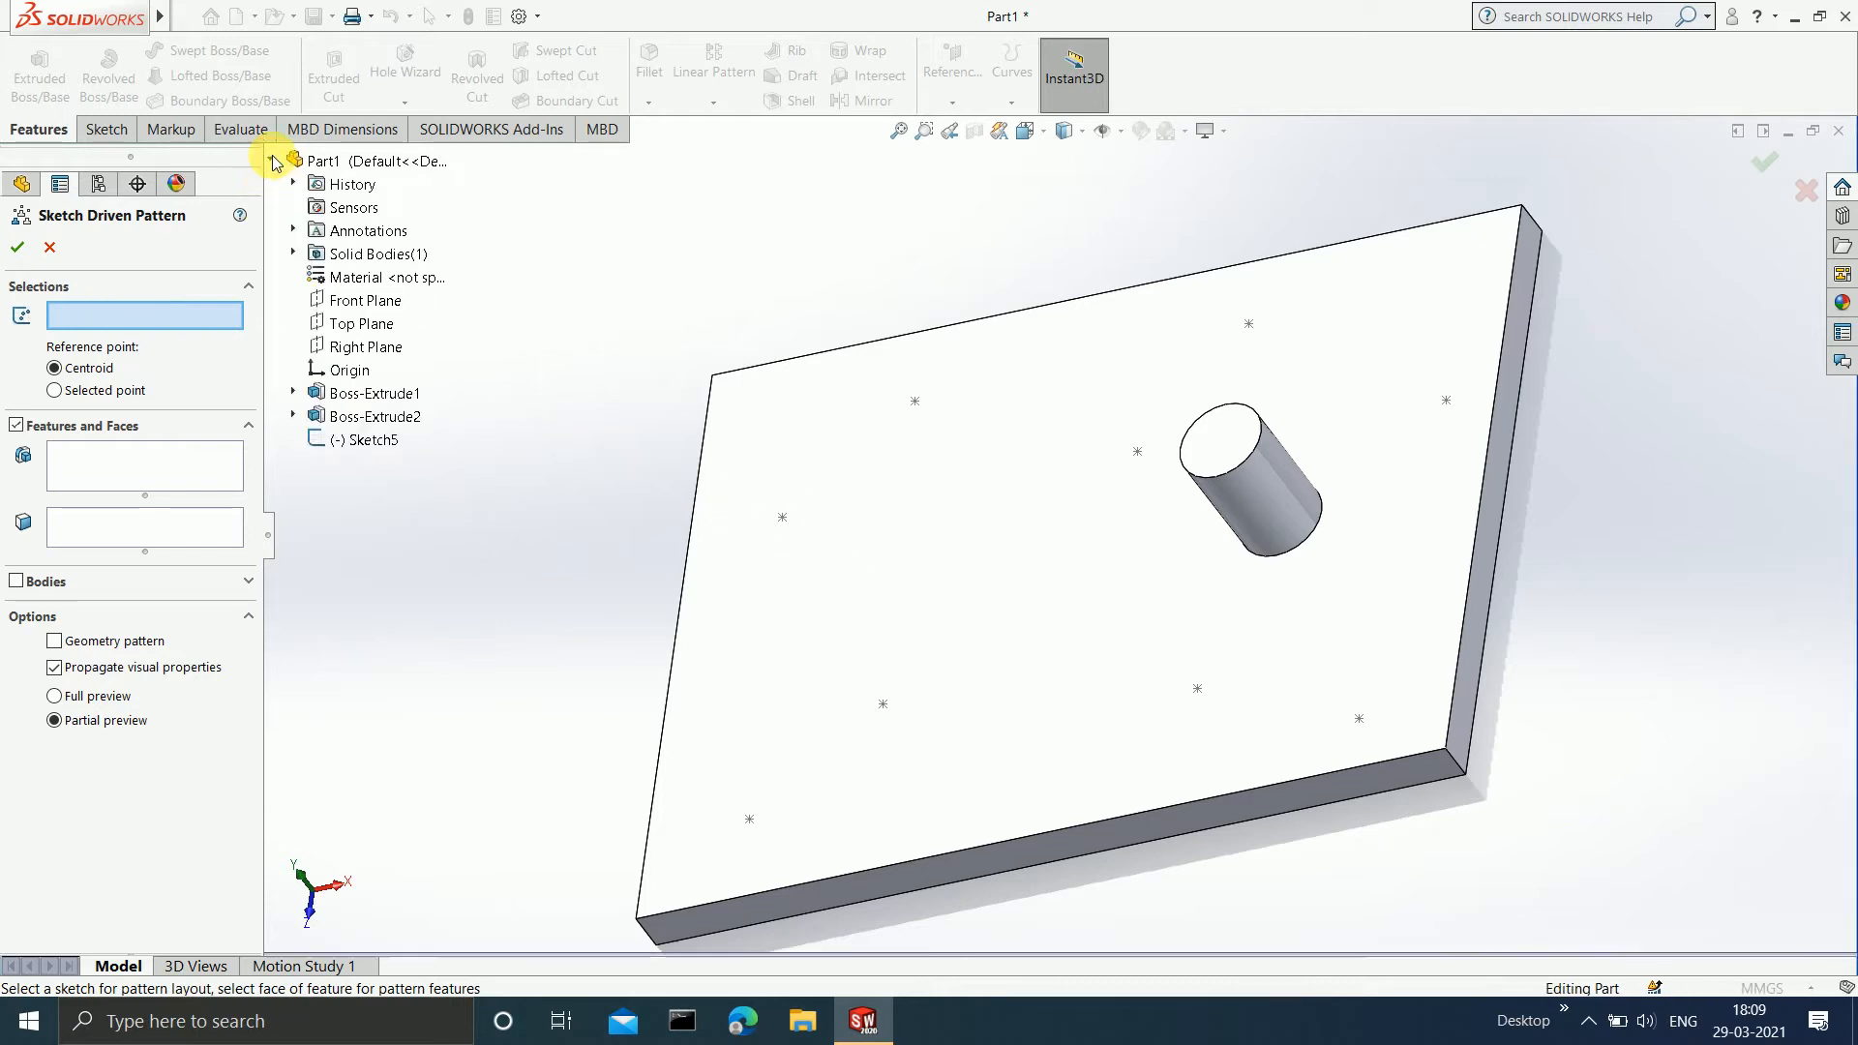
click(369, 442)
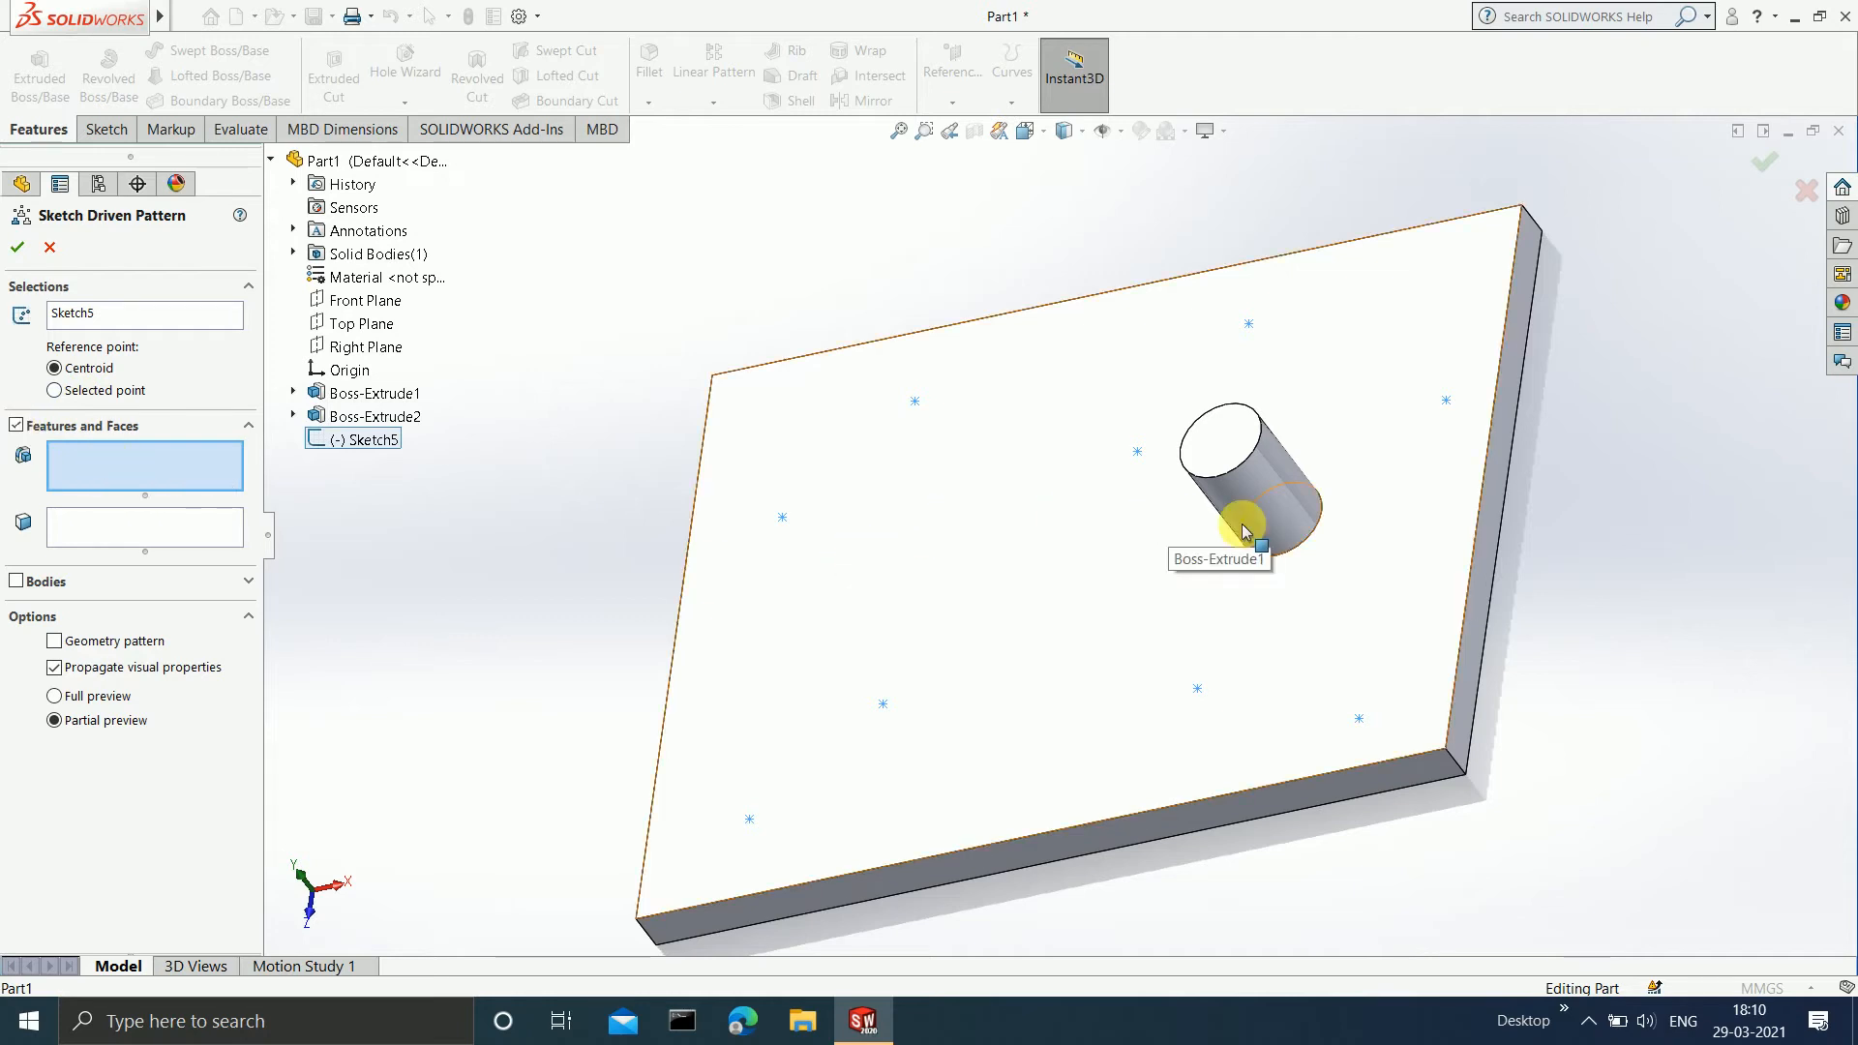
click(1279, 511)
mouse_move(1380, 502)
middle_down()
mouse_move(1422, 518)
mouse_move(1427, 556)
middle_up()
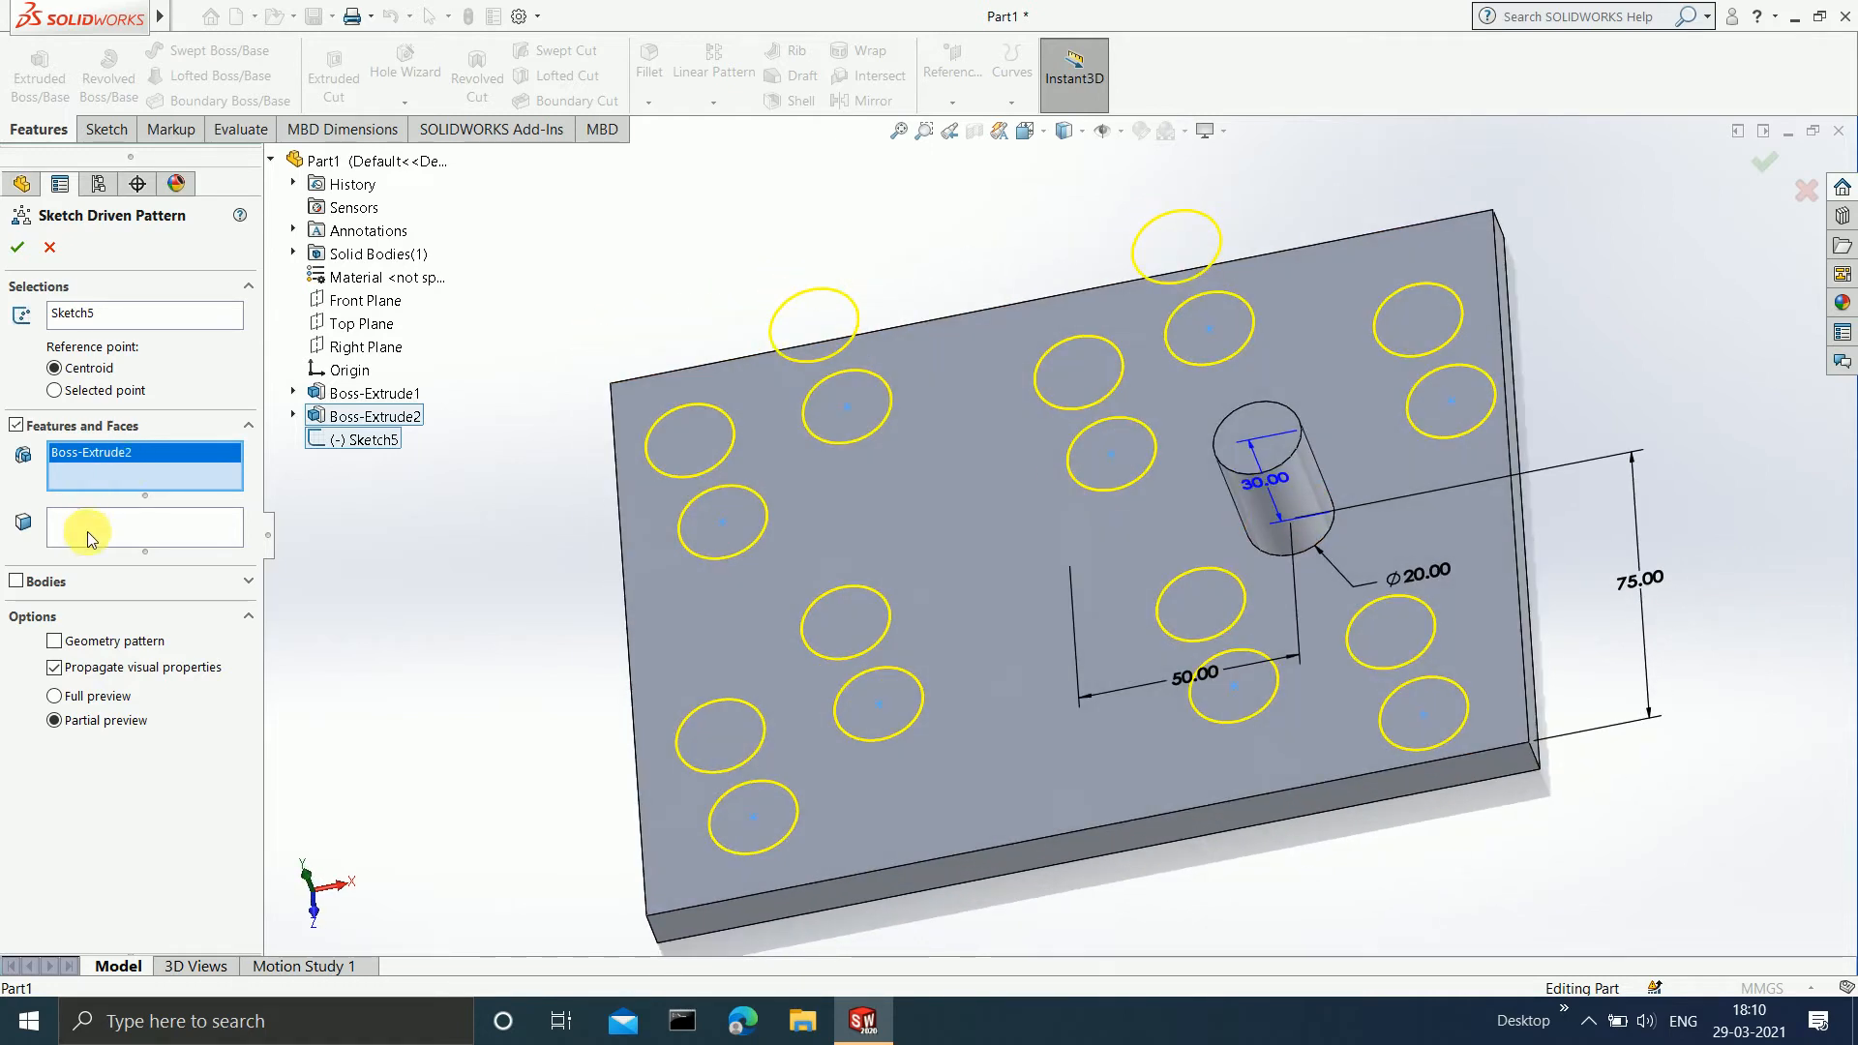
Try patterning the plate's solid body at the sketch points, and switch back to patterning features and faces.
click(87, 532)
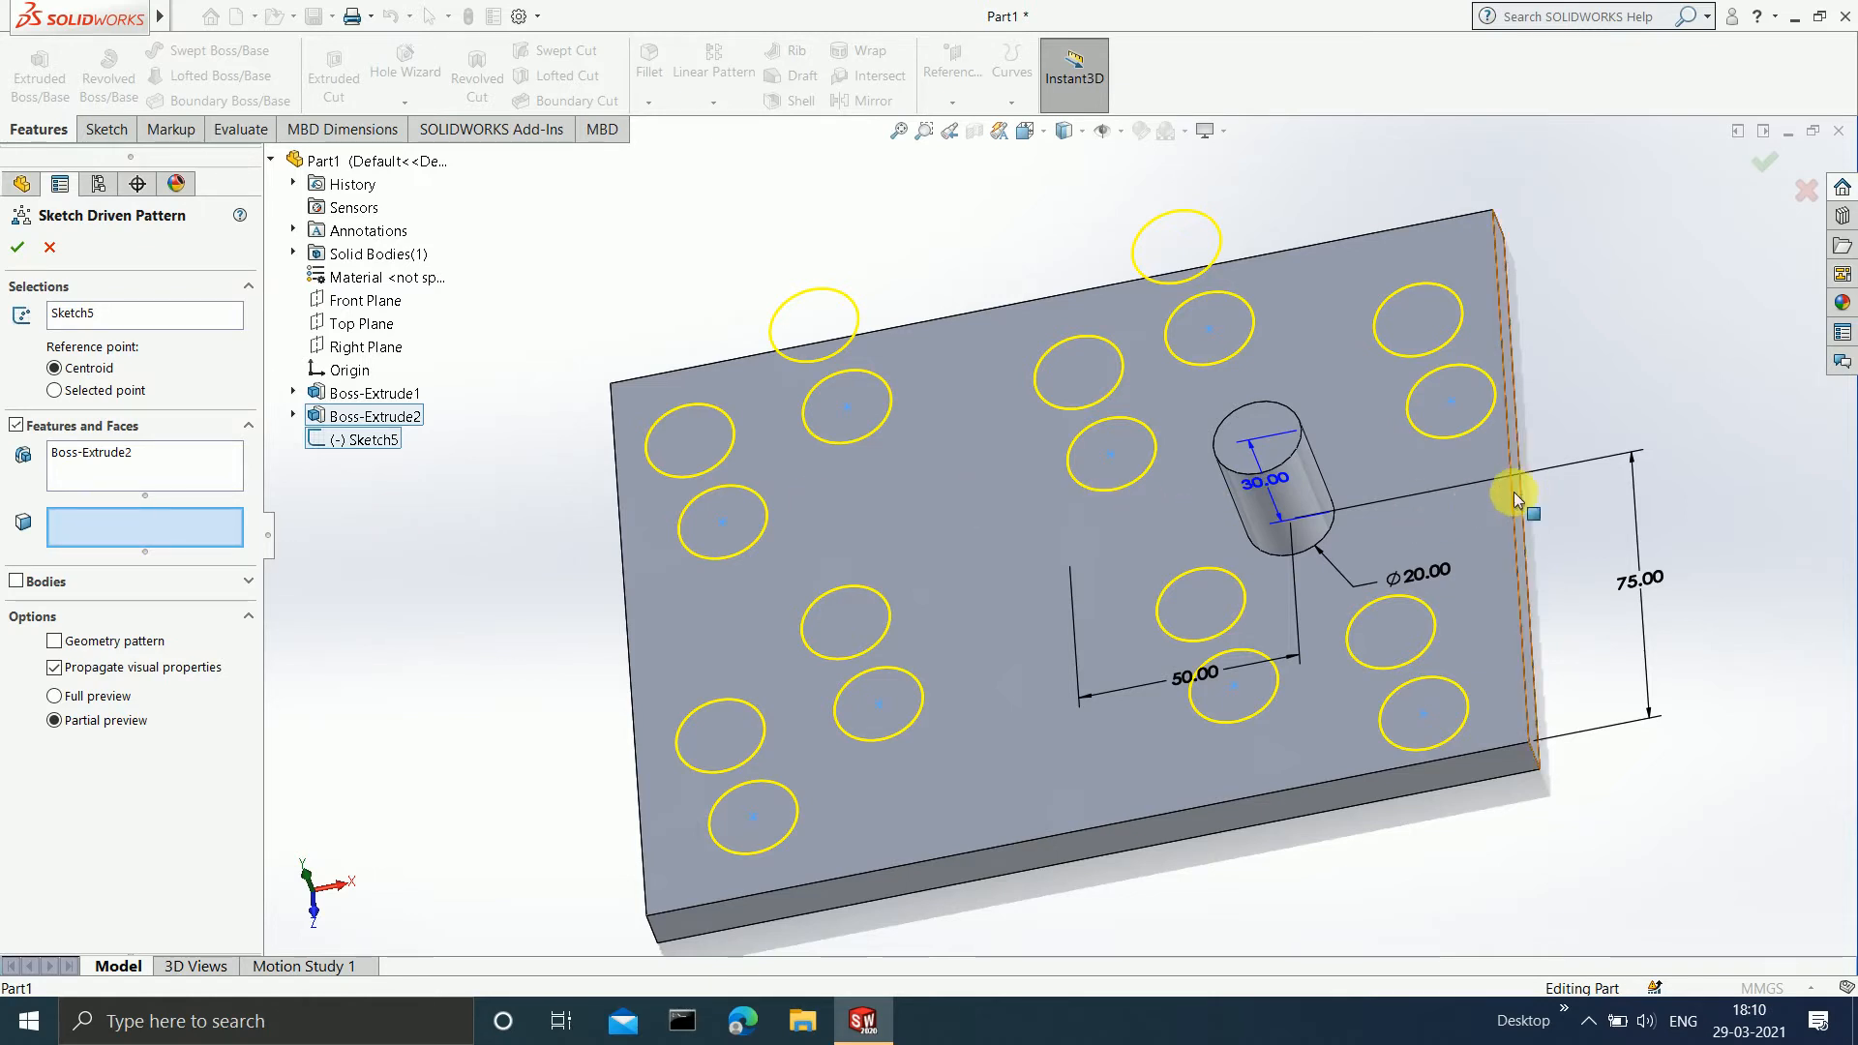
click(15, 581)
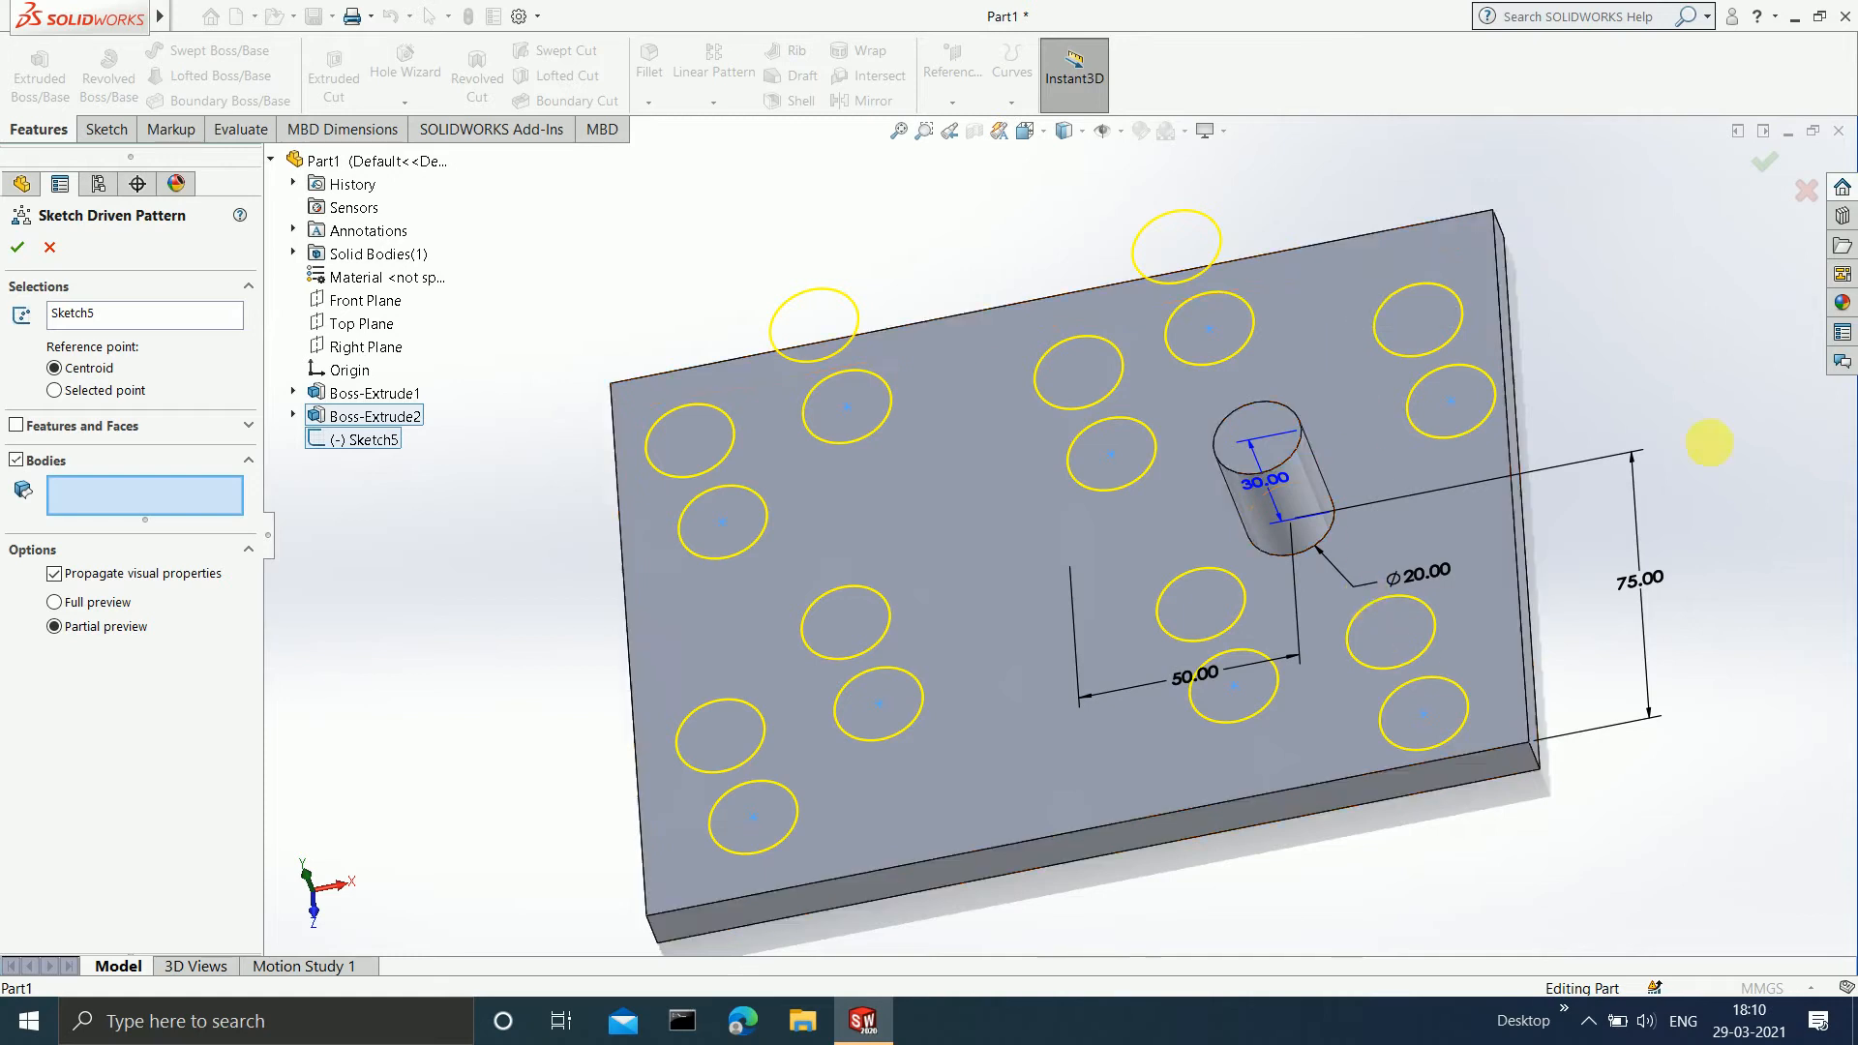
click(1454, 523)
scroll(1057, 488, up, 3)
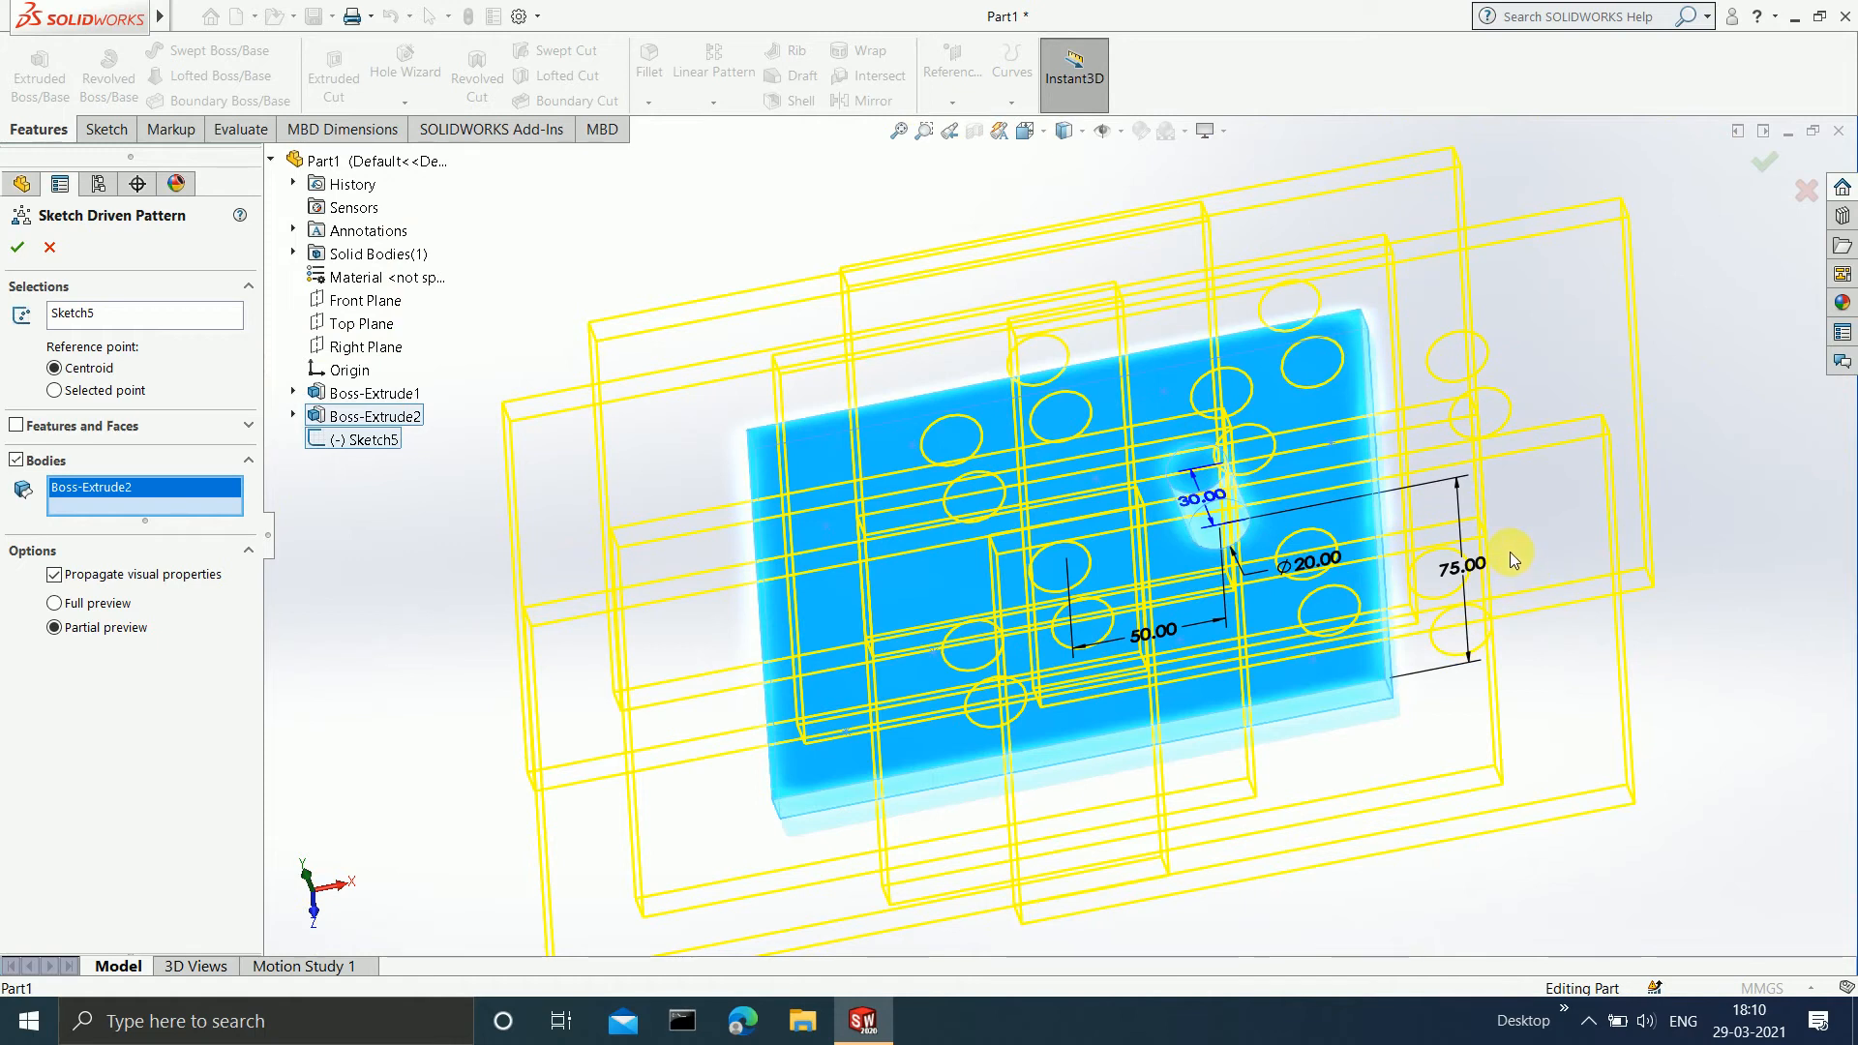
click(32, 429)
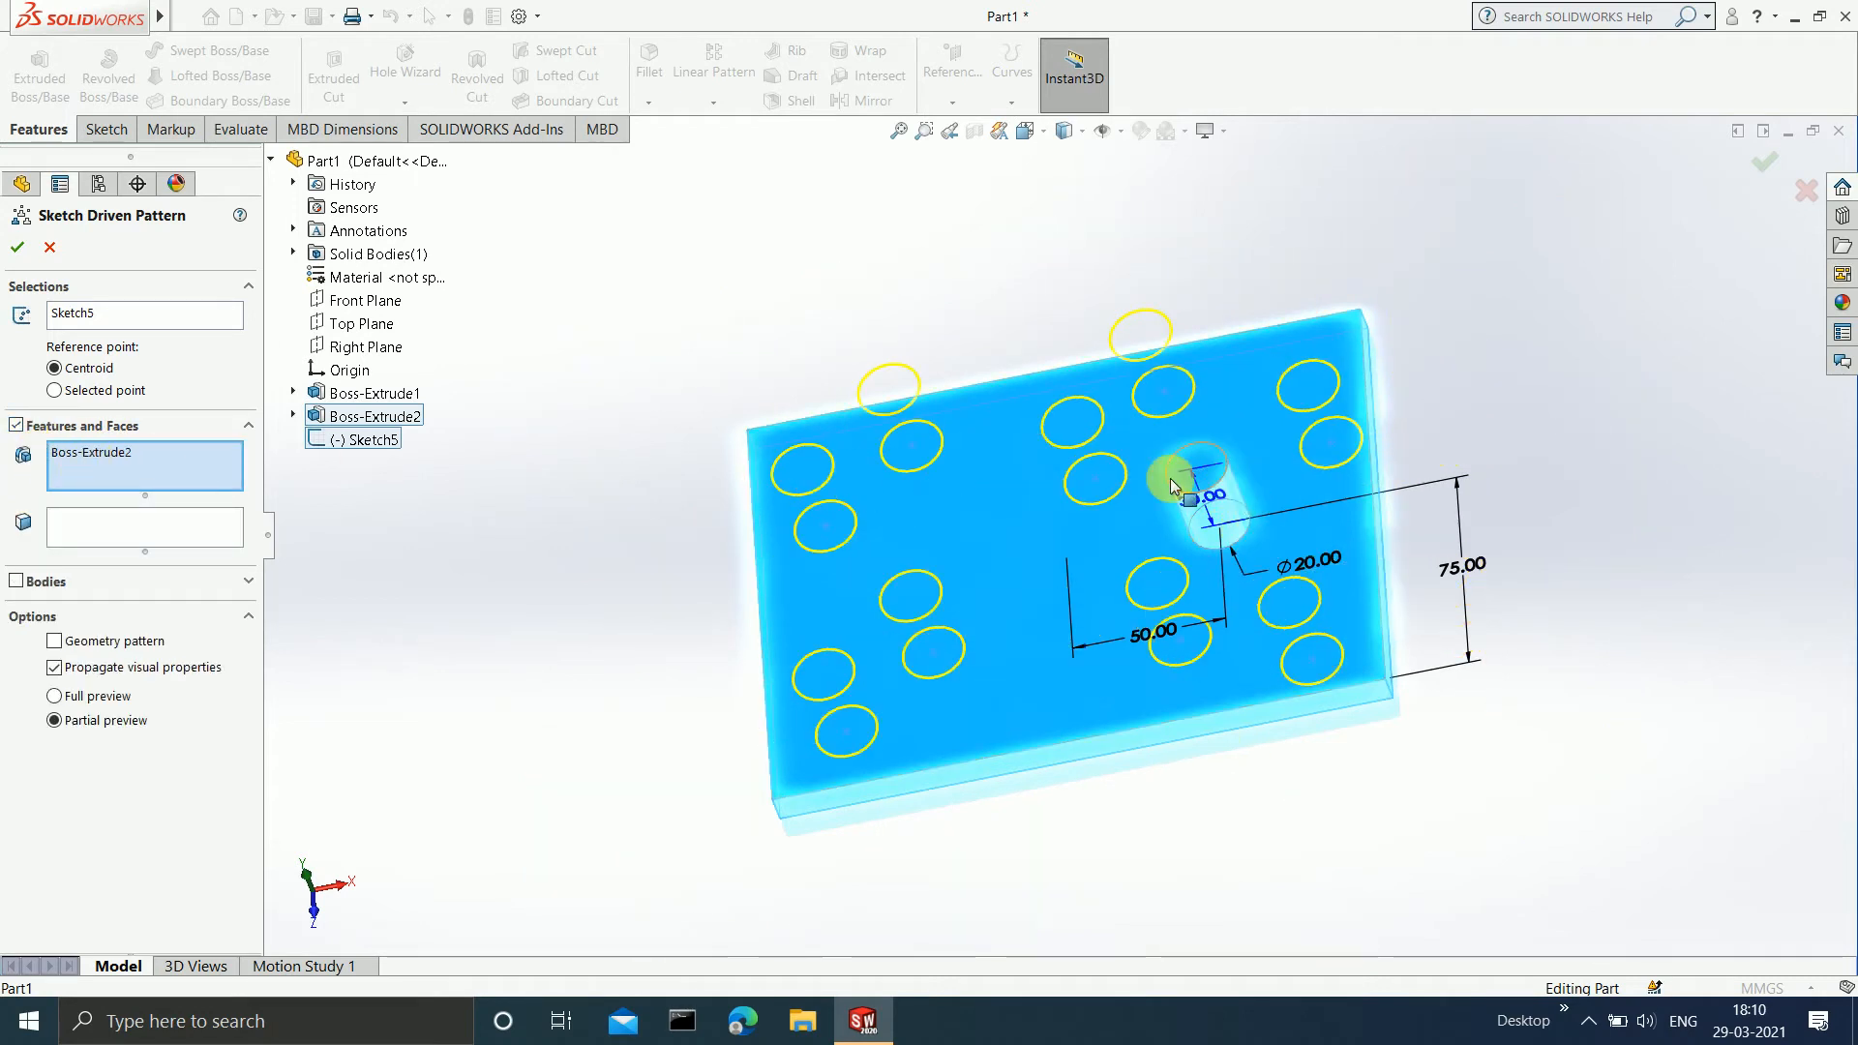
Switch the pattern to full preview and create the cylindrical bosses at the sketch points.
scroll(1199, 557, down, 1)
scroll(1113, 512, down, 2)
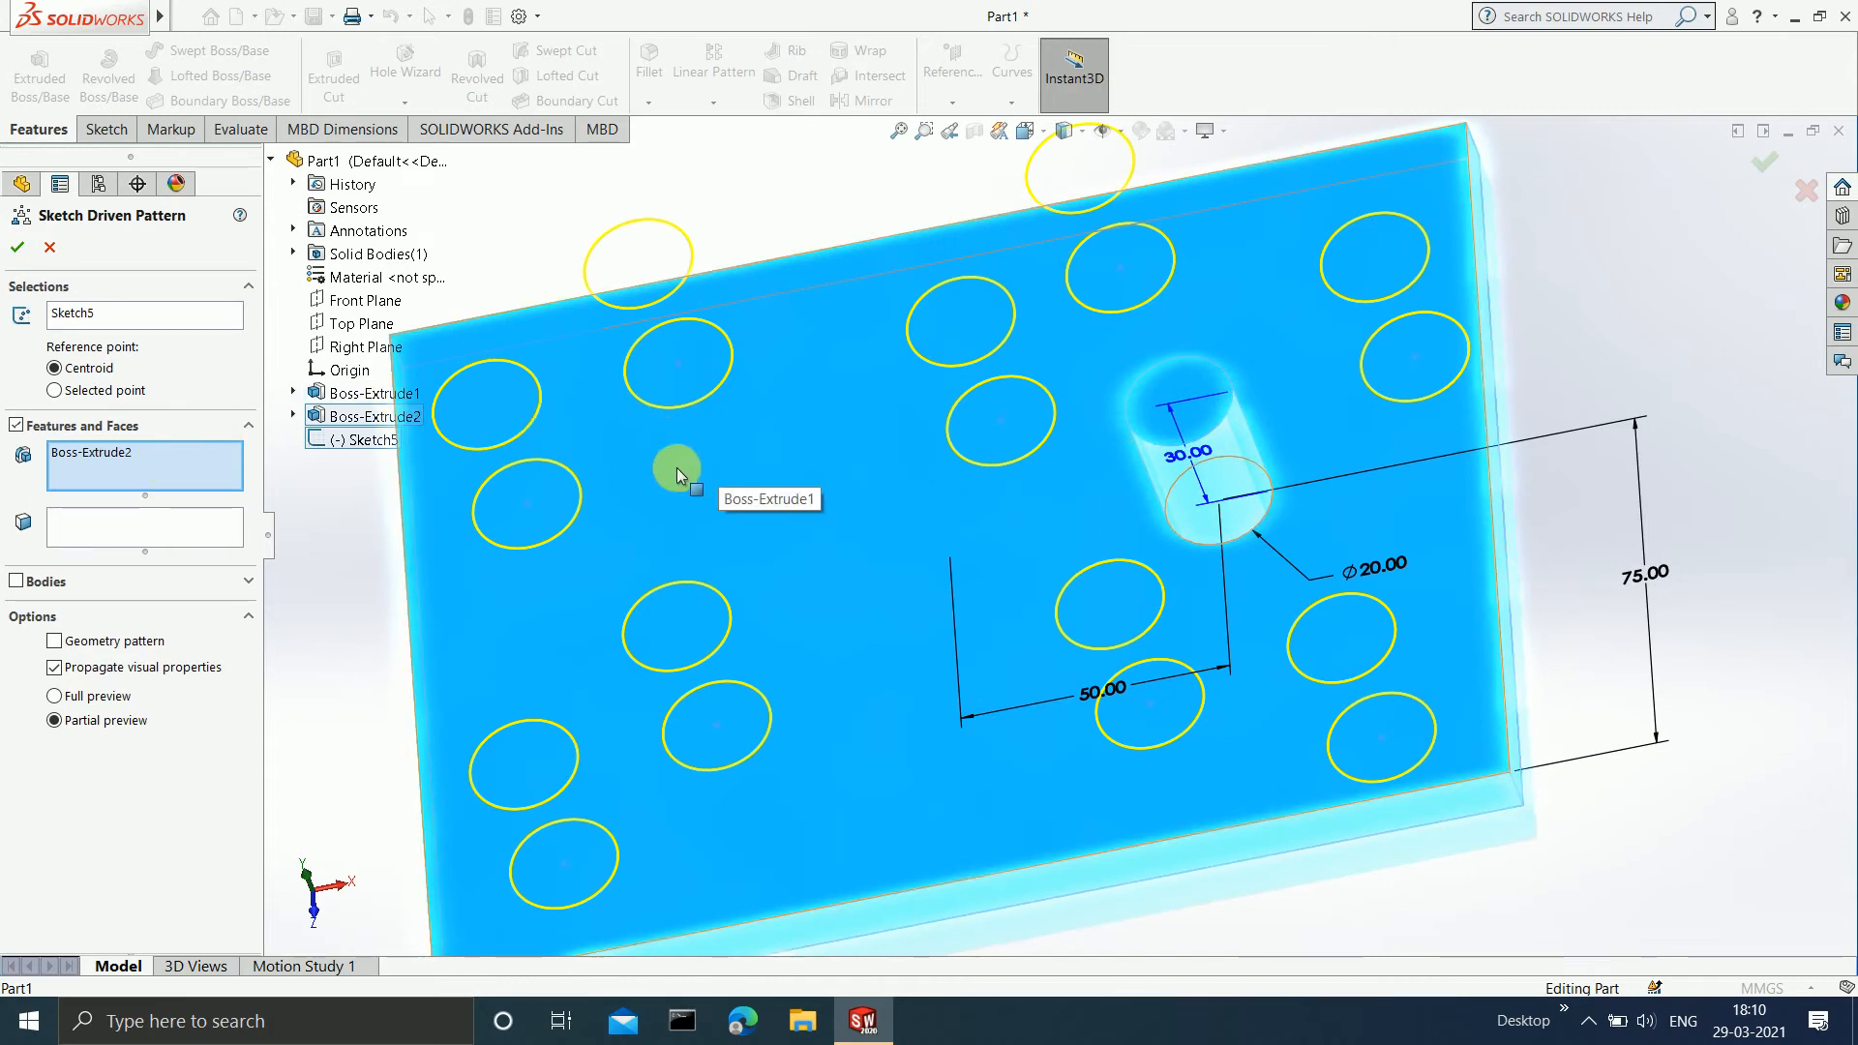
scroll(1070, 527, up, 1)
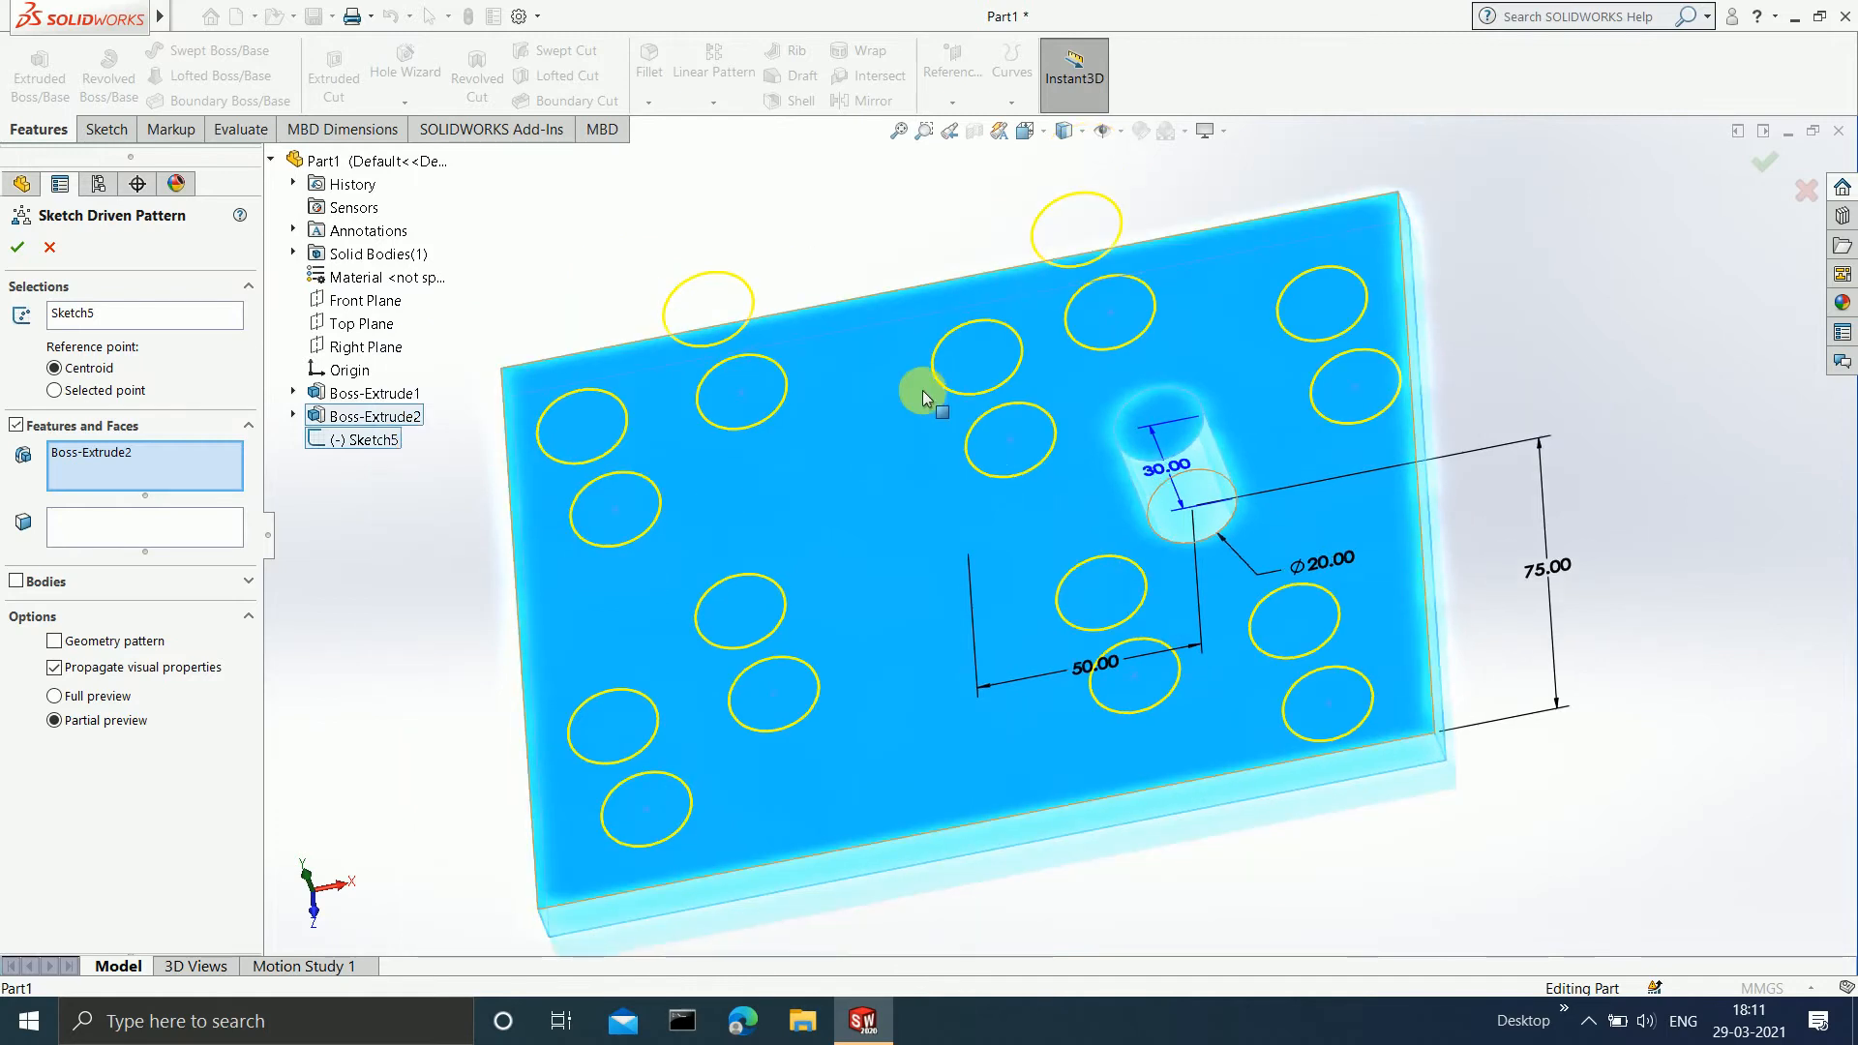
click(54, 720)
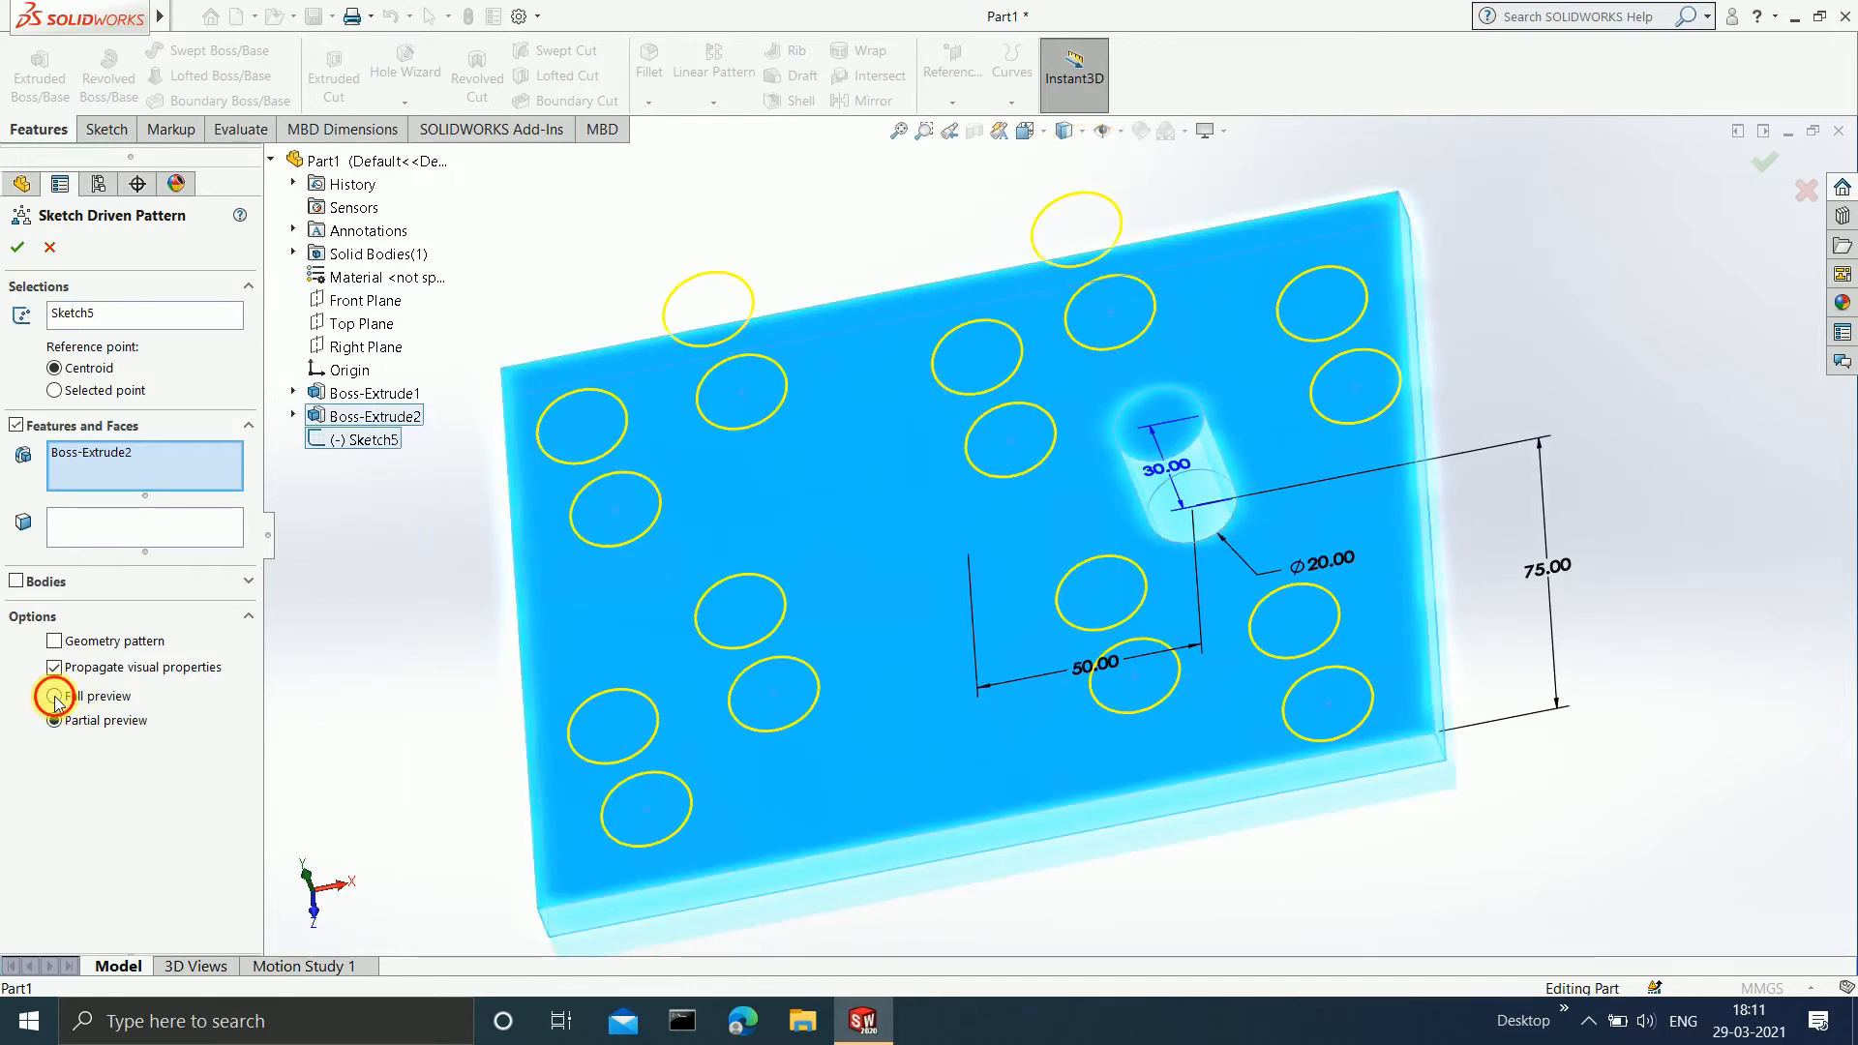
click(75, 698)
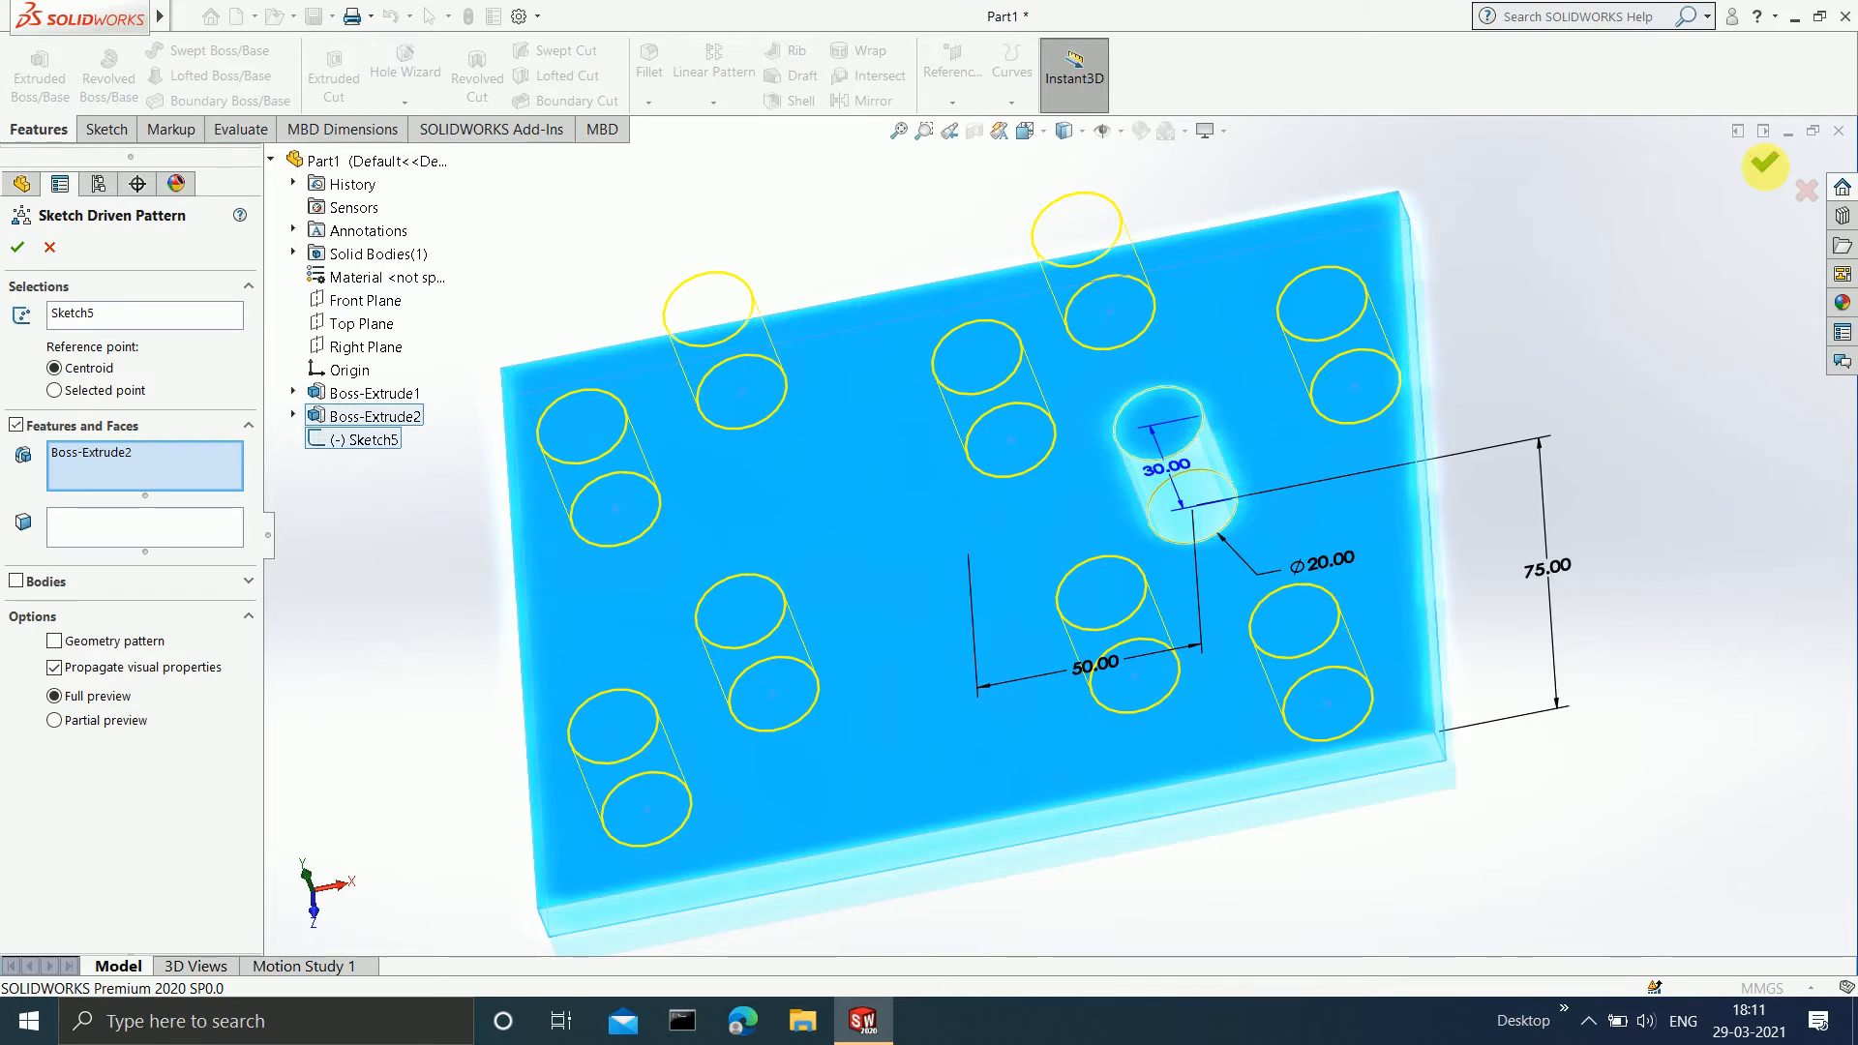
click(1765, 161)
middle_drag(1533, 381, 1371, 455)
scroll(1034, 561, up, 3)
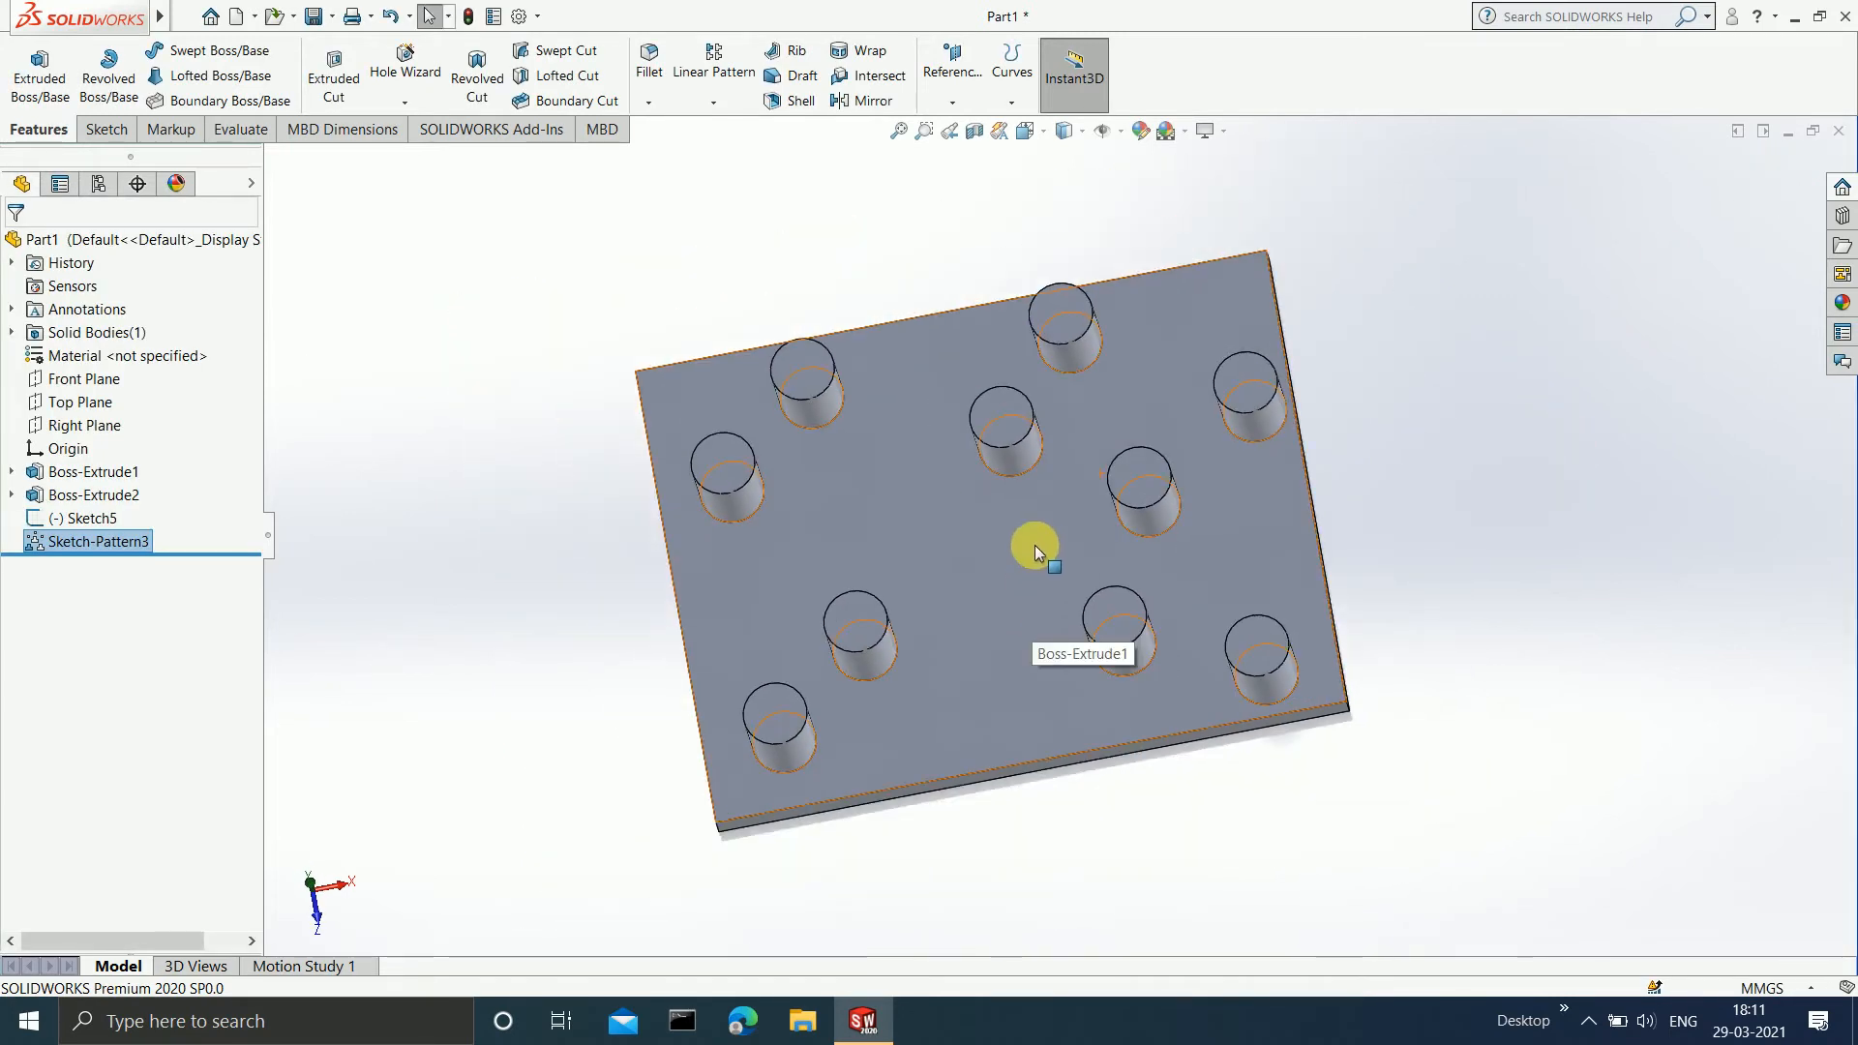
scroll(992, 530, down, 2)
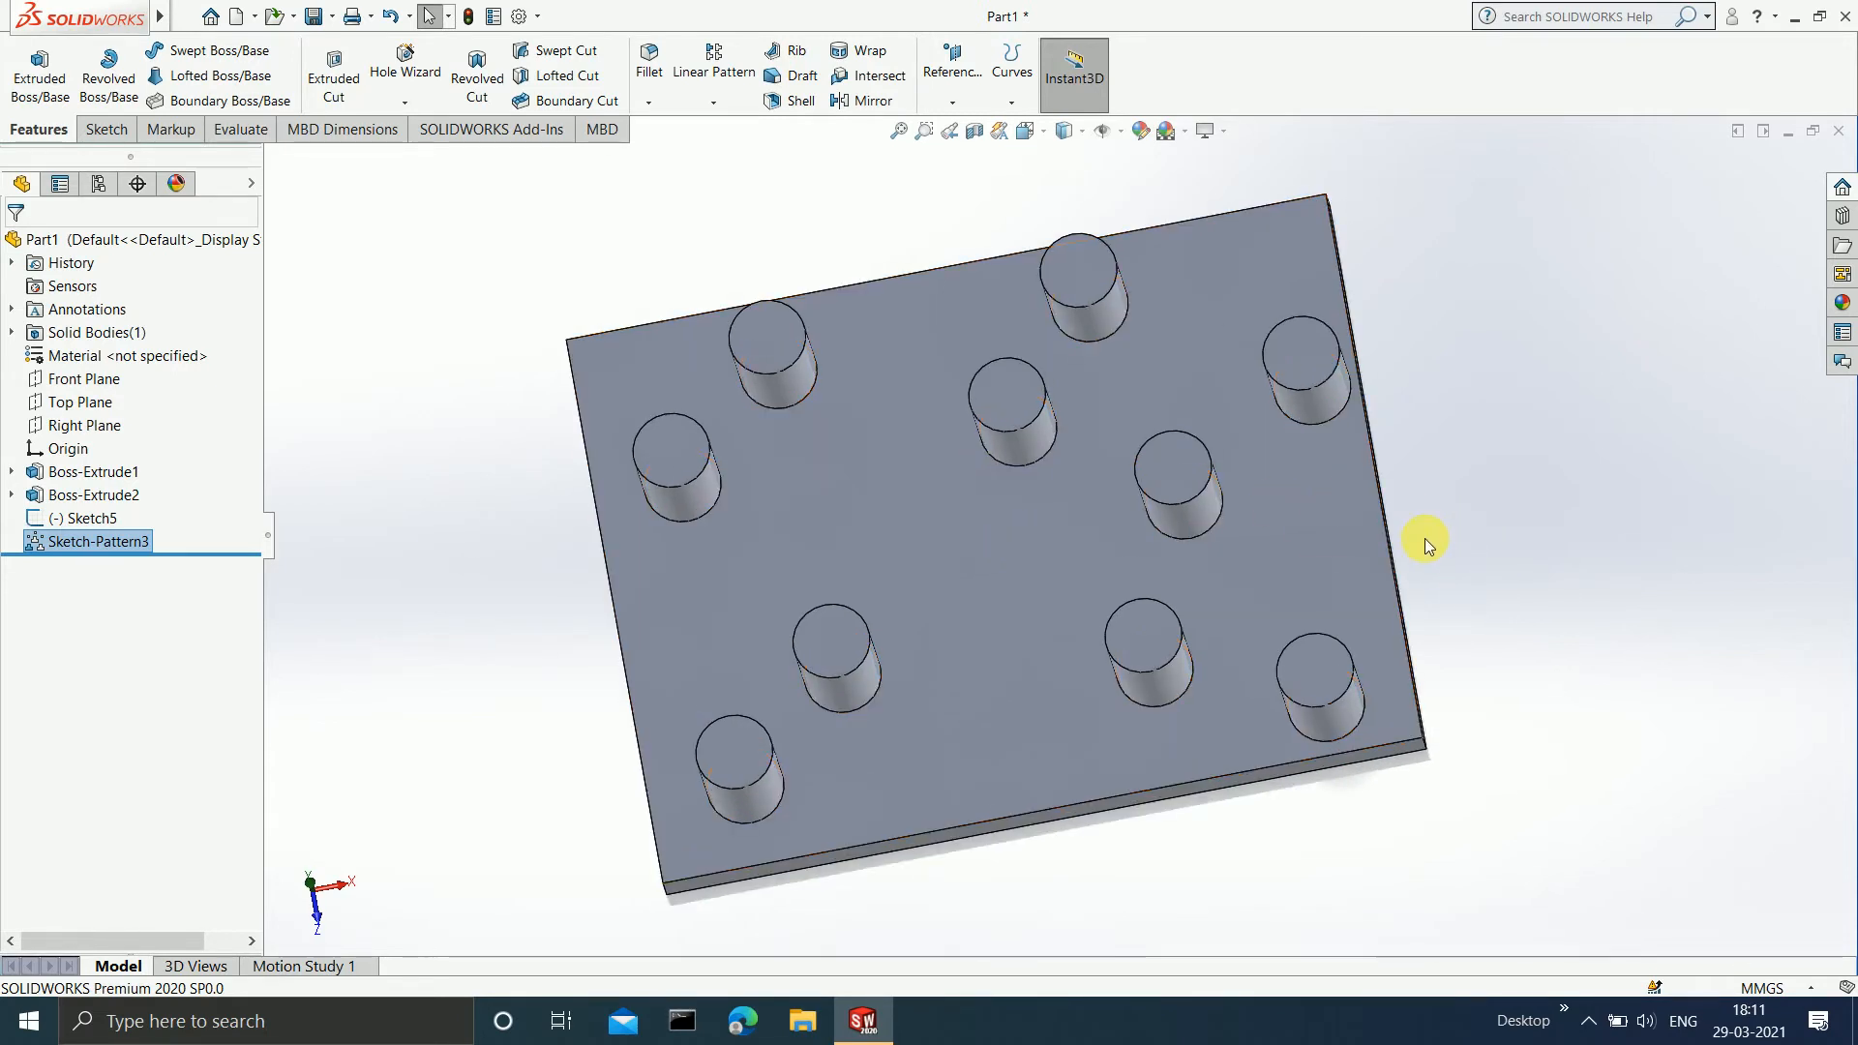
middle_drag(1468, 564, 1420, 557)
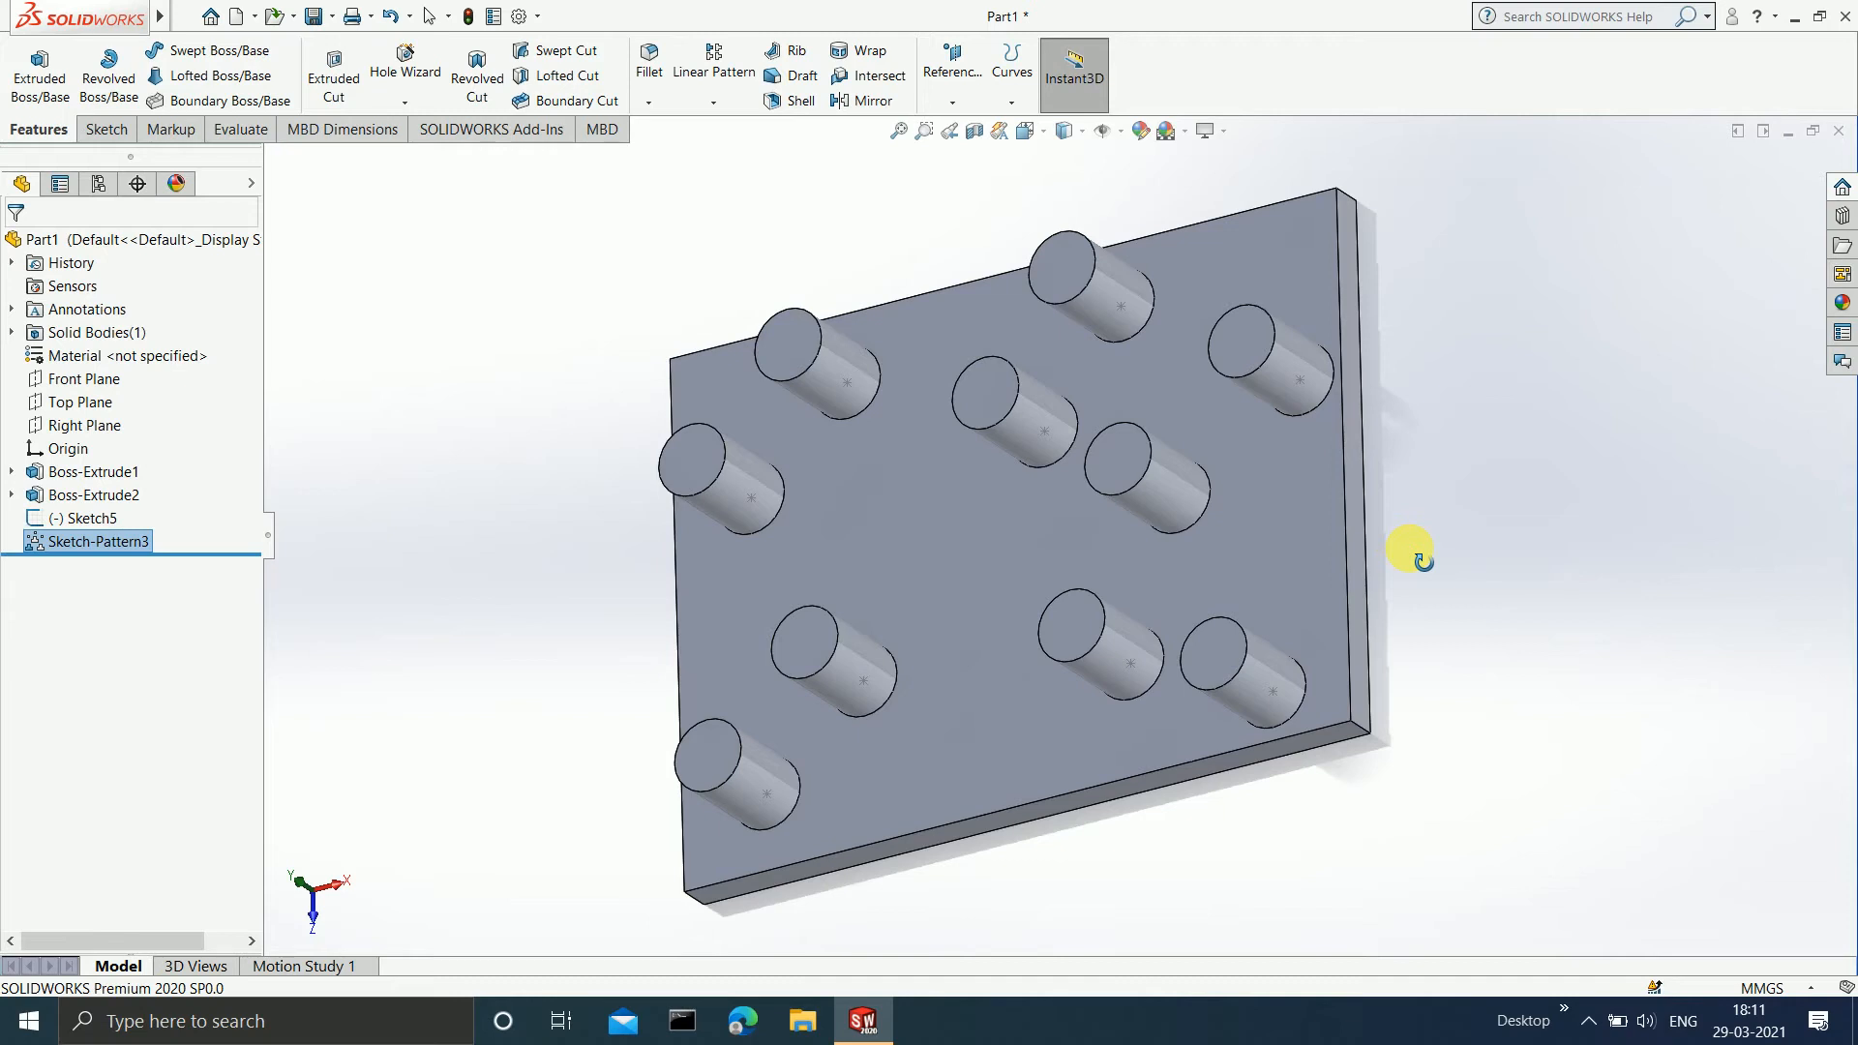
key(Escape)
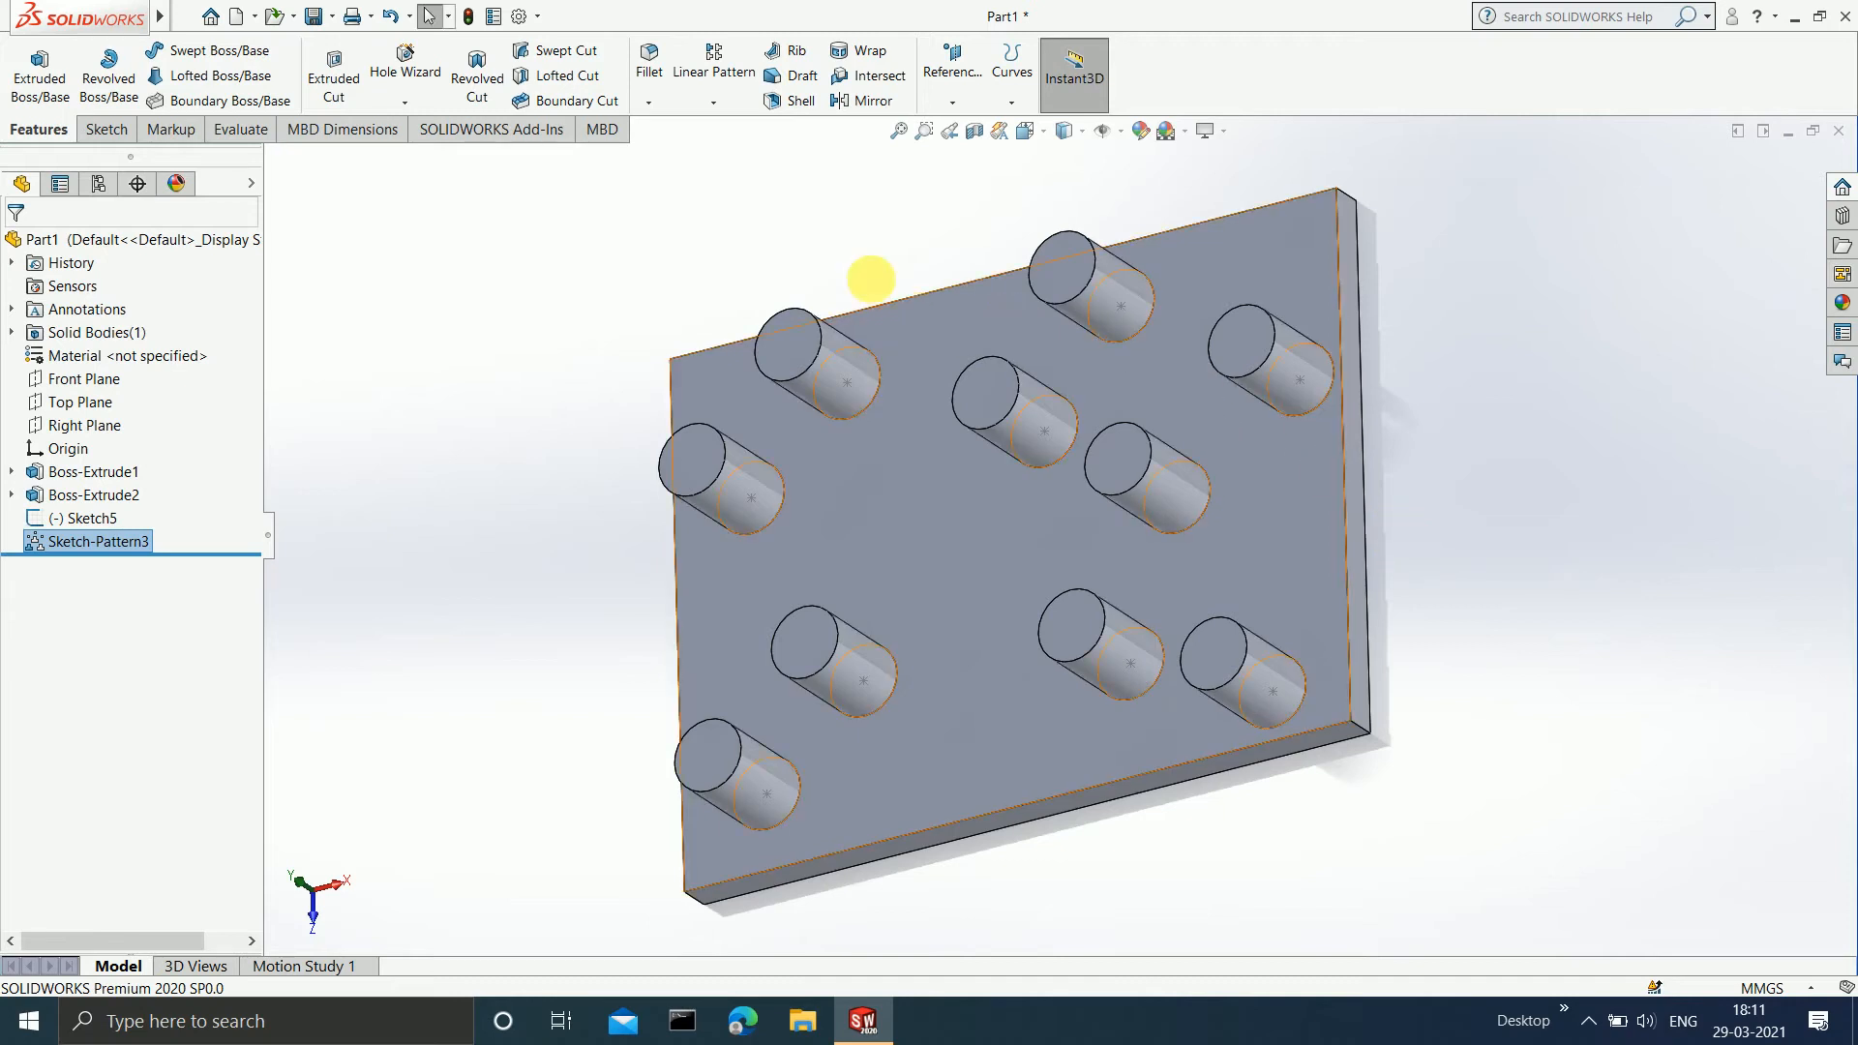
click(714, 93)
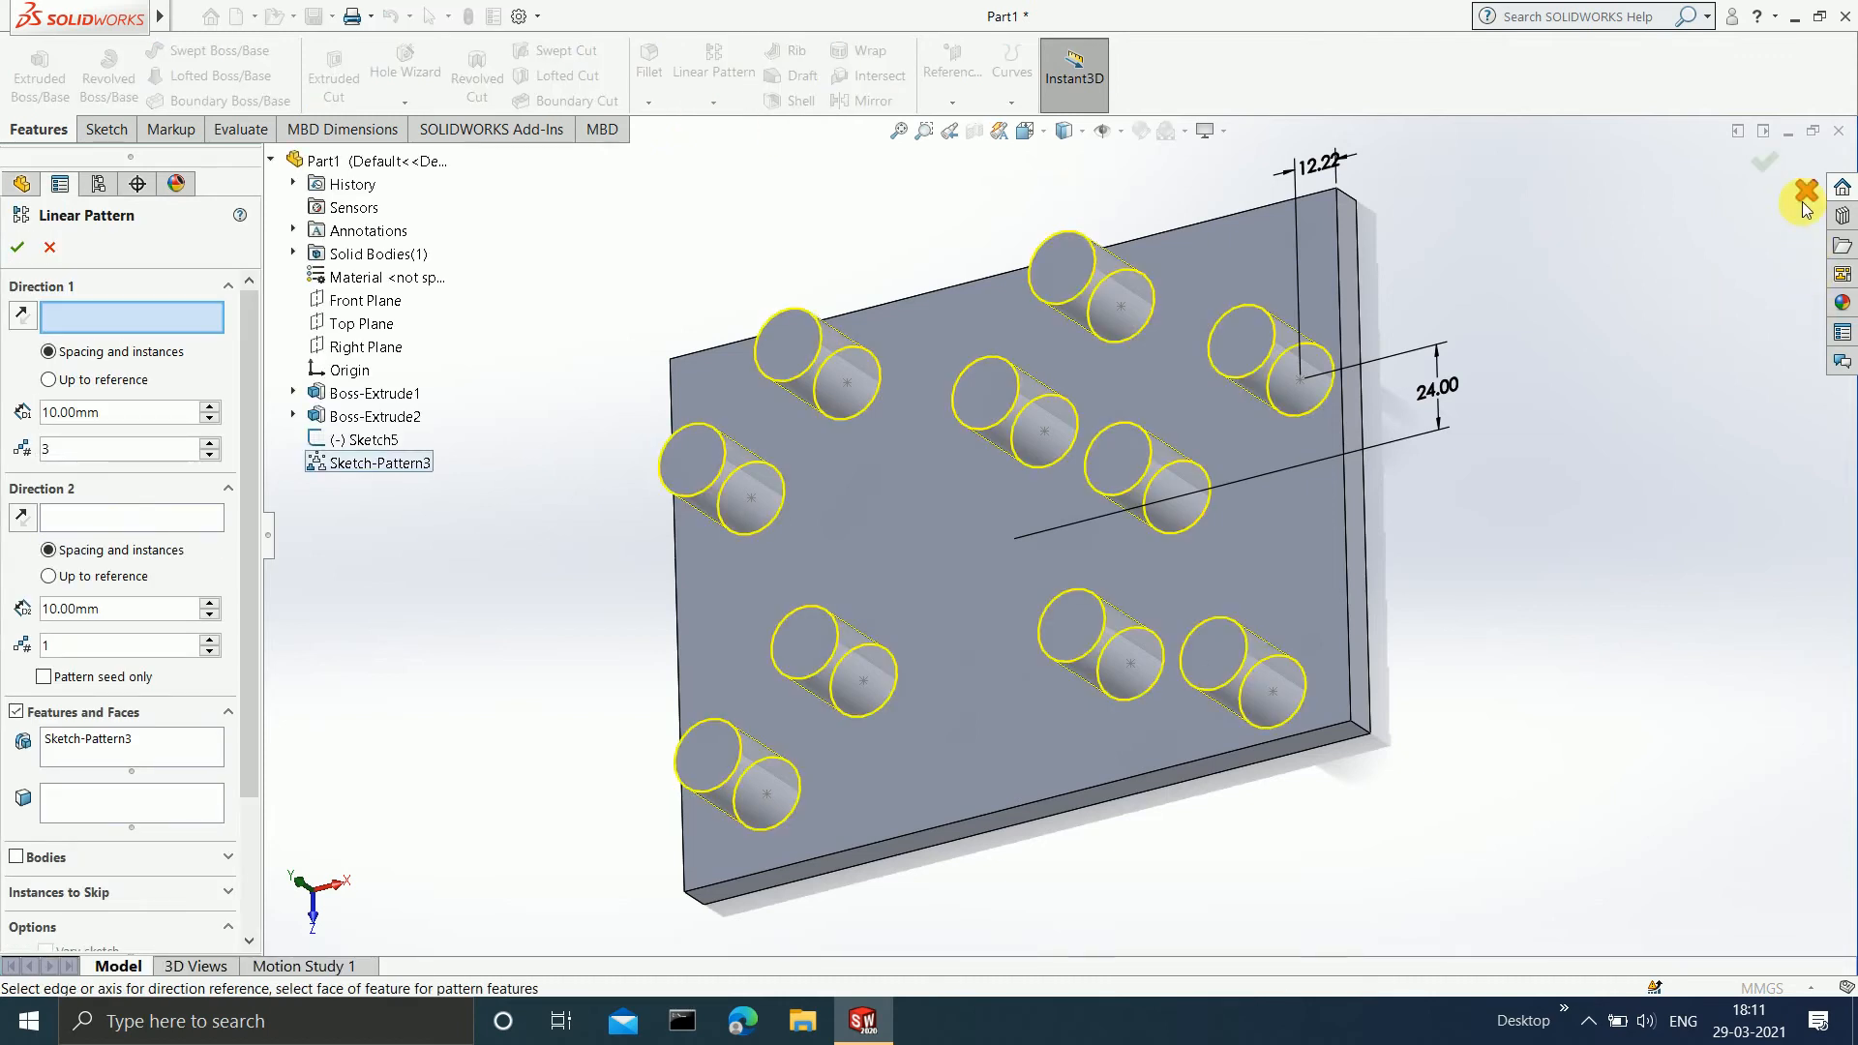
click(1806, 190)
click(716, 101)
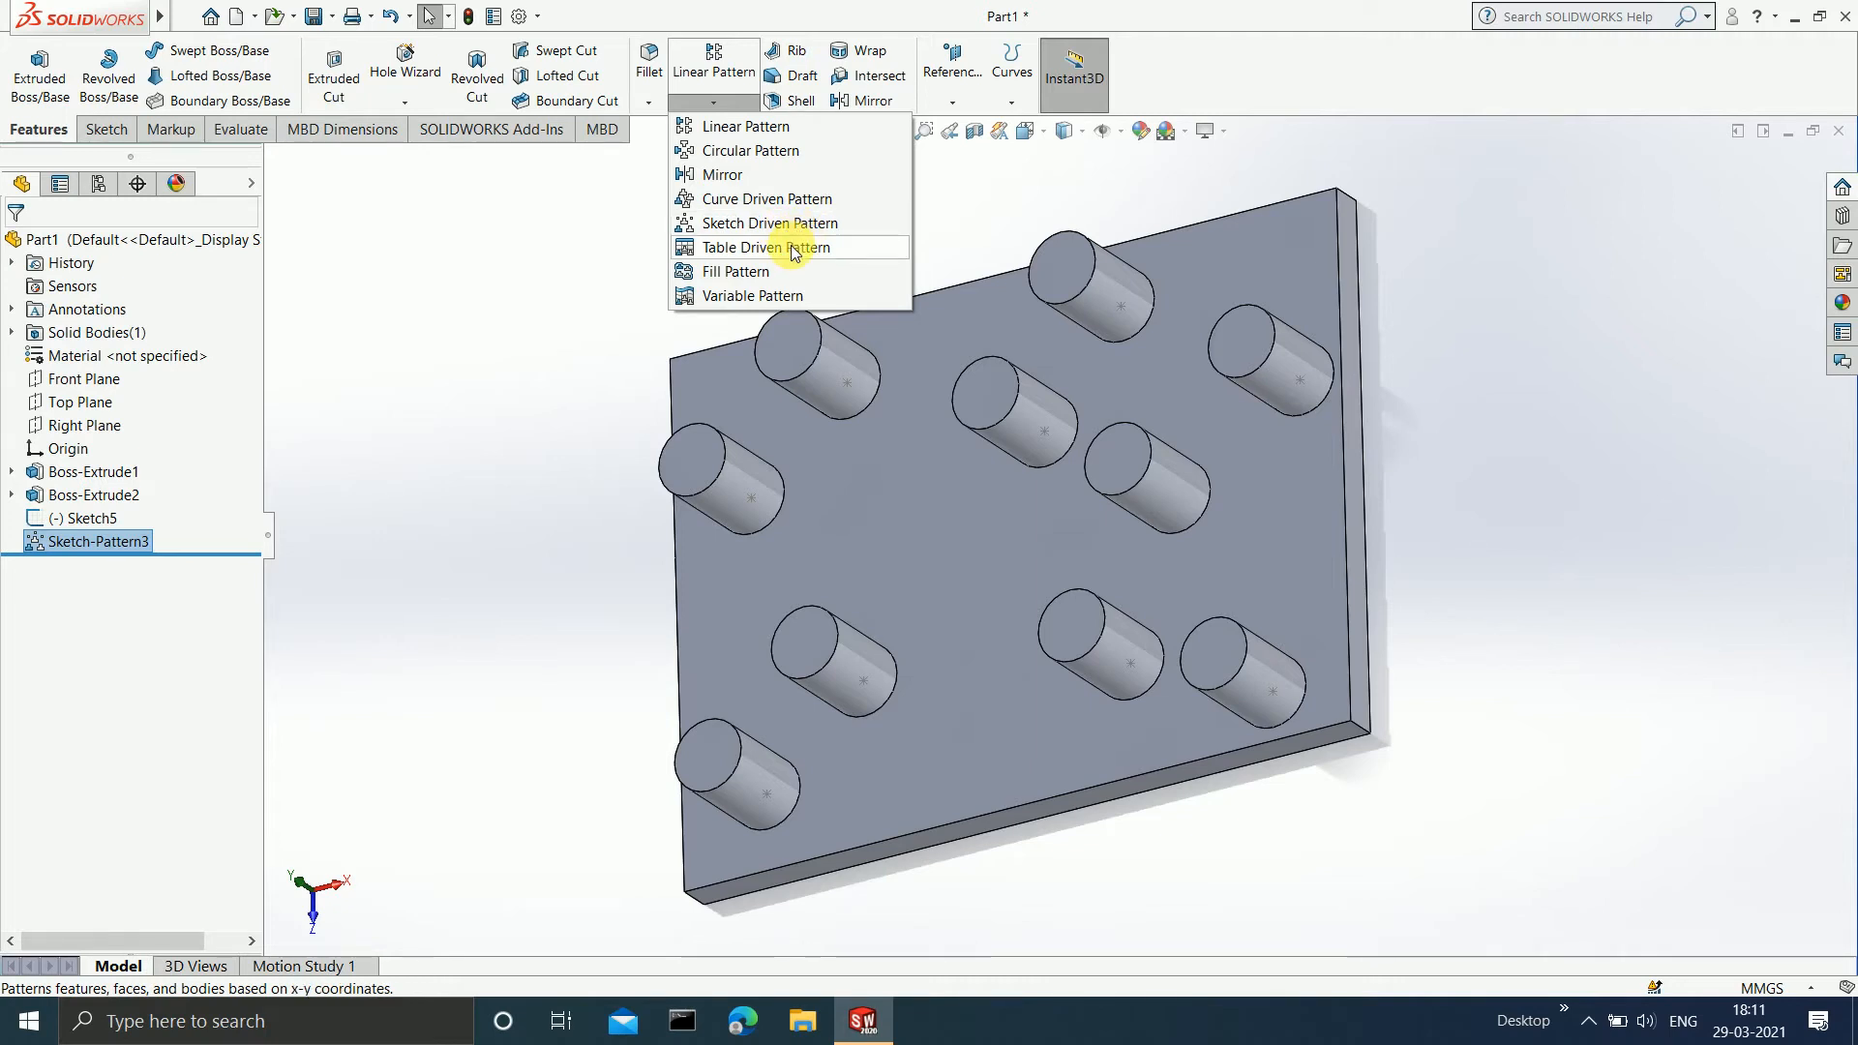
Delete the sketch-driven pattern feature from the part, leaving only the original cylindrical boss.
right_click(114, 550)
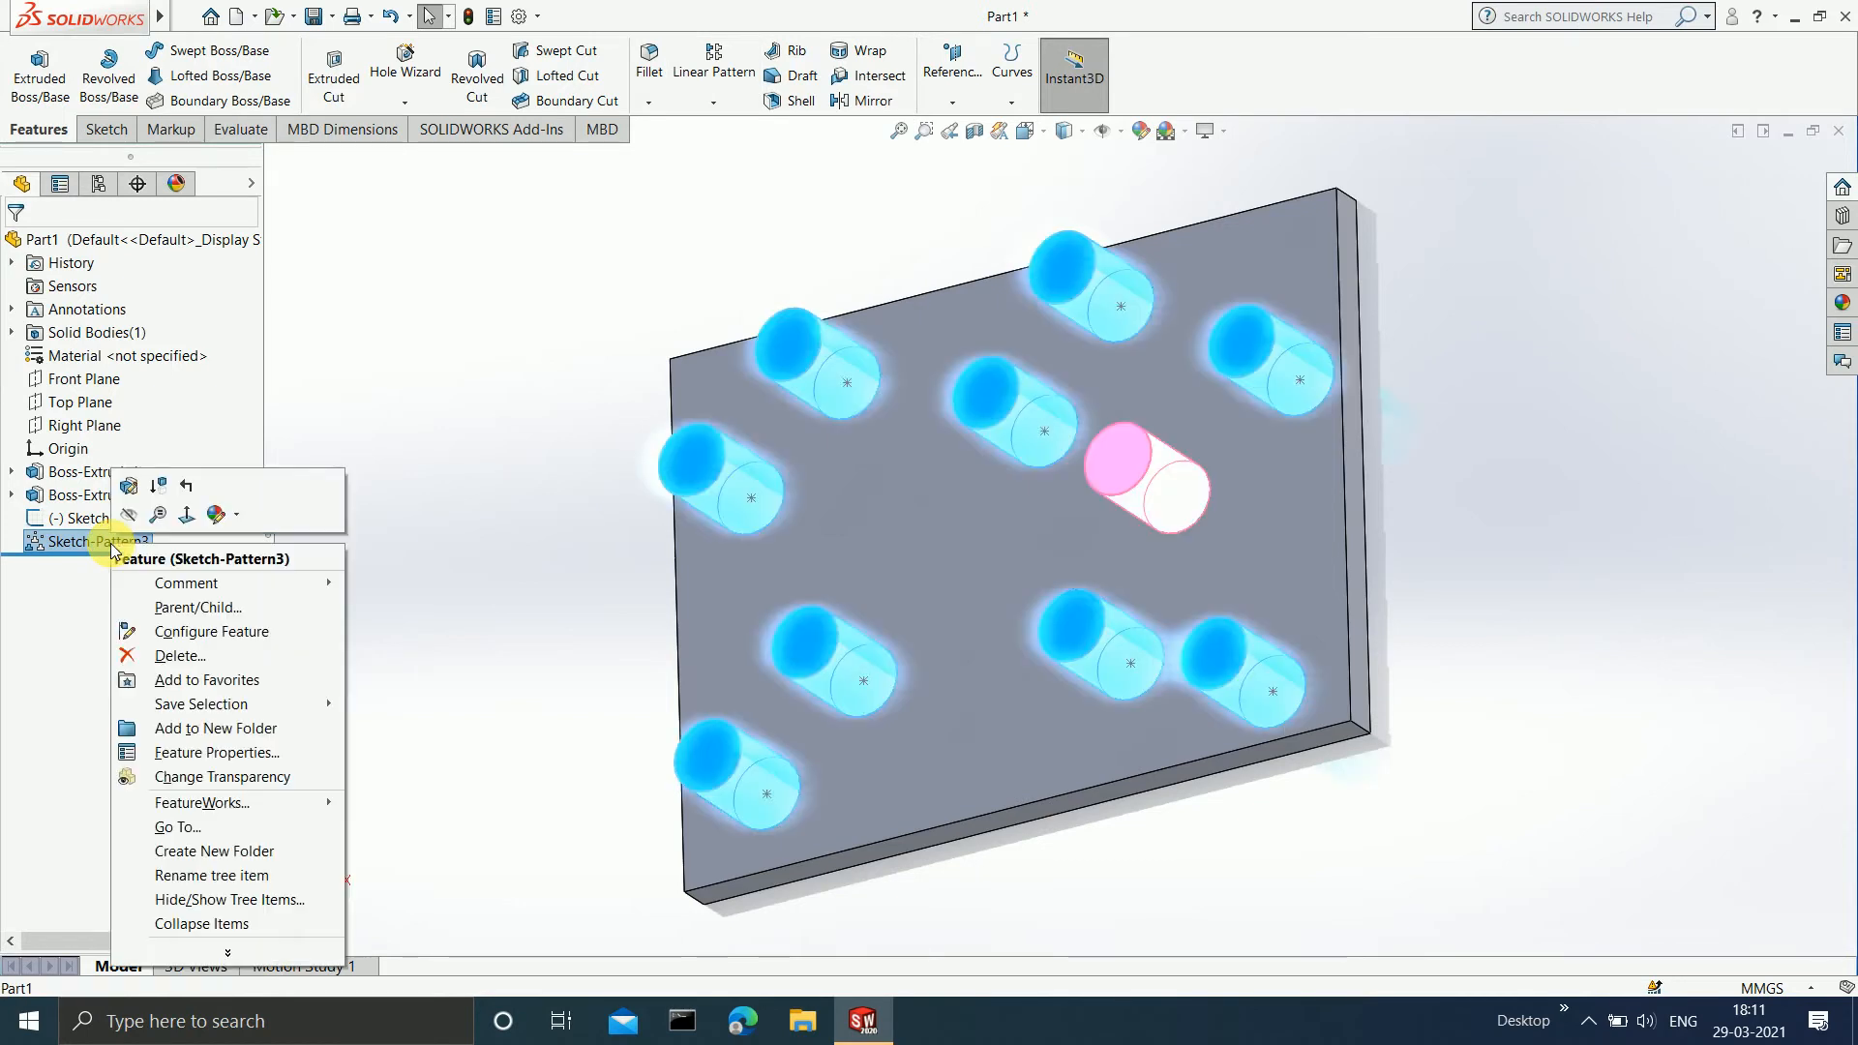
click(121, 654)
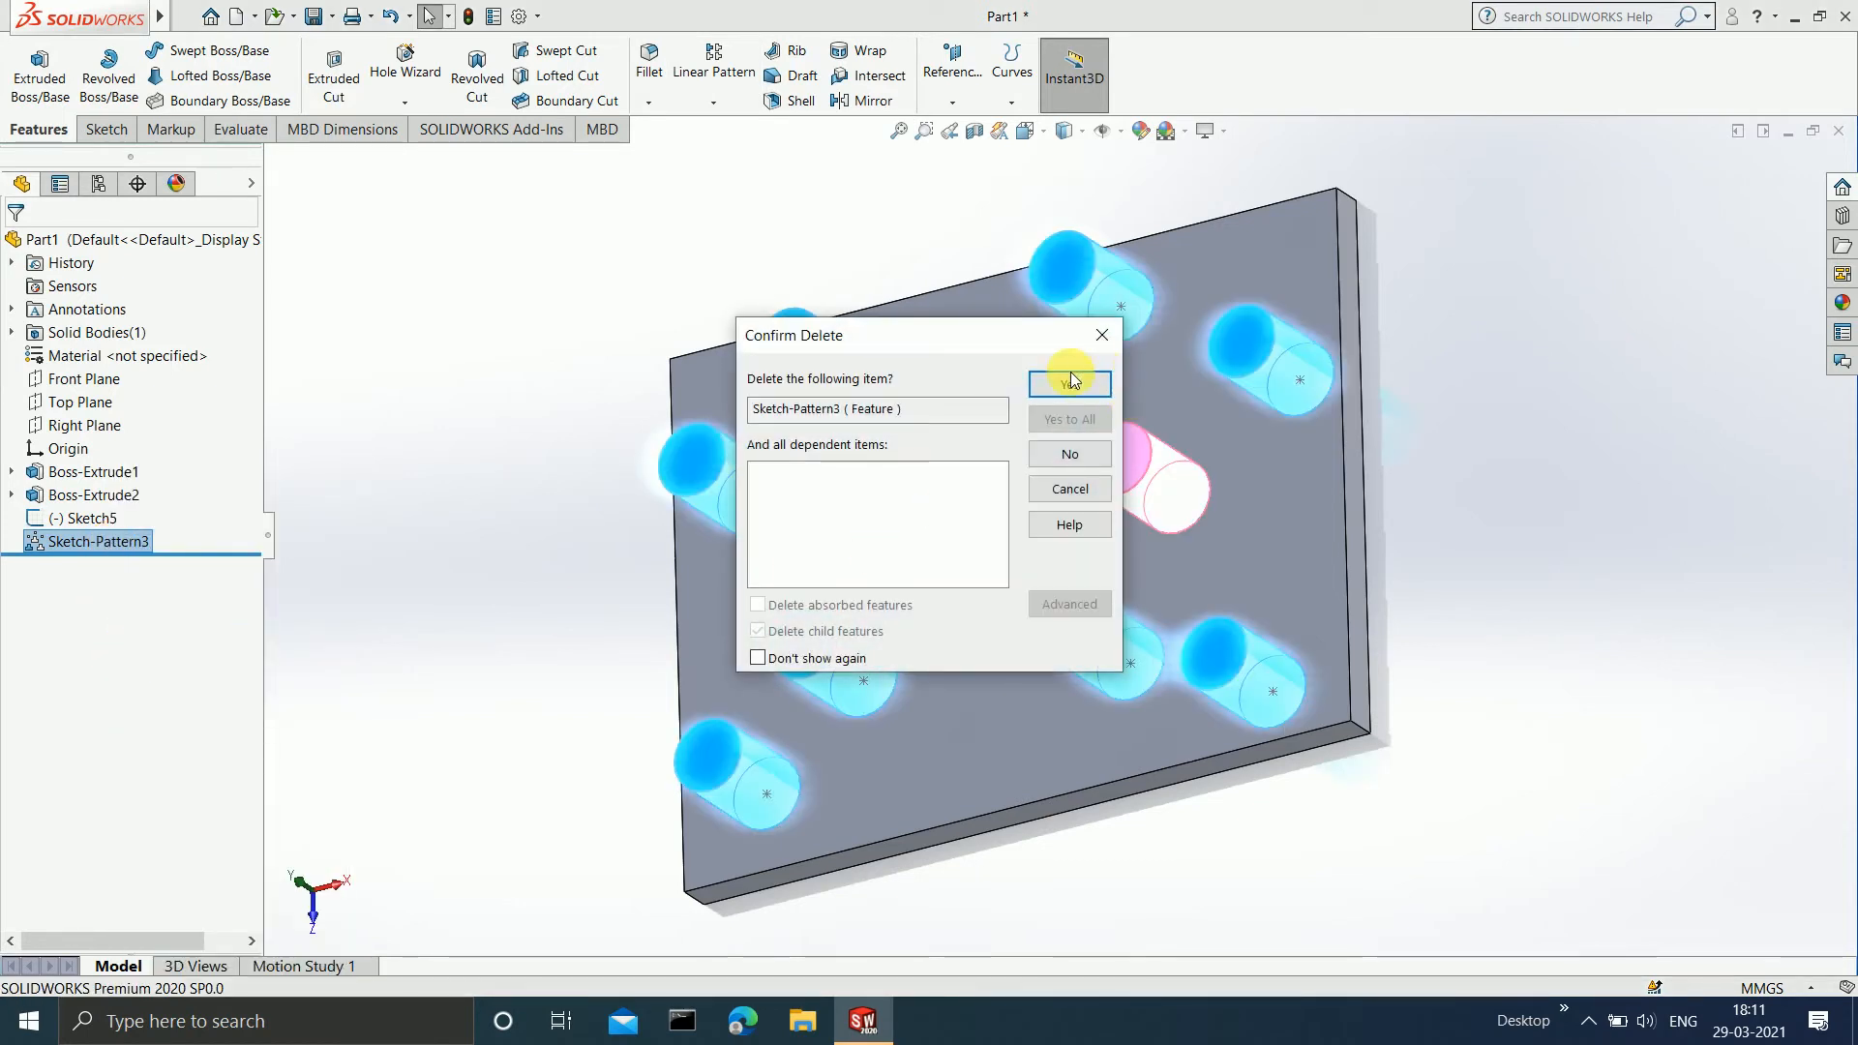
click(1071, 379)
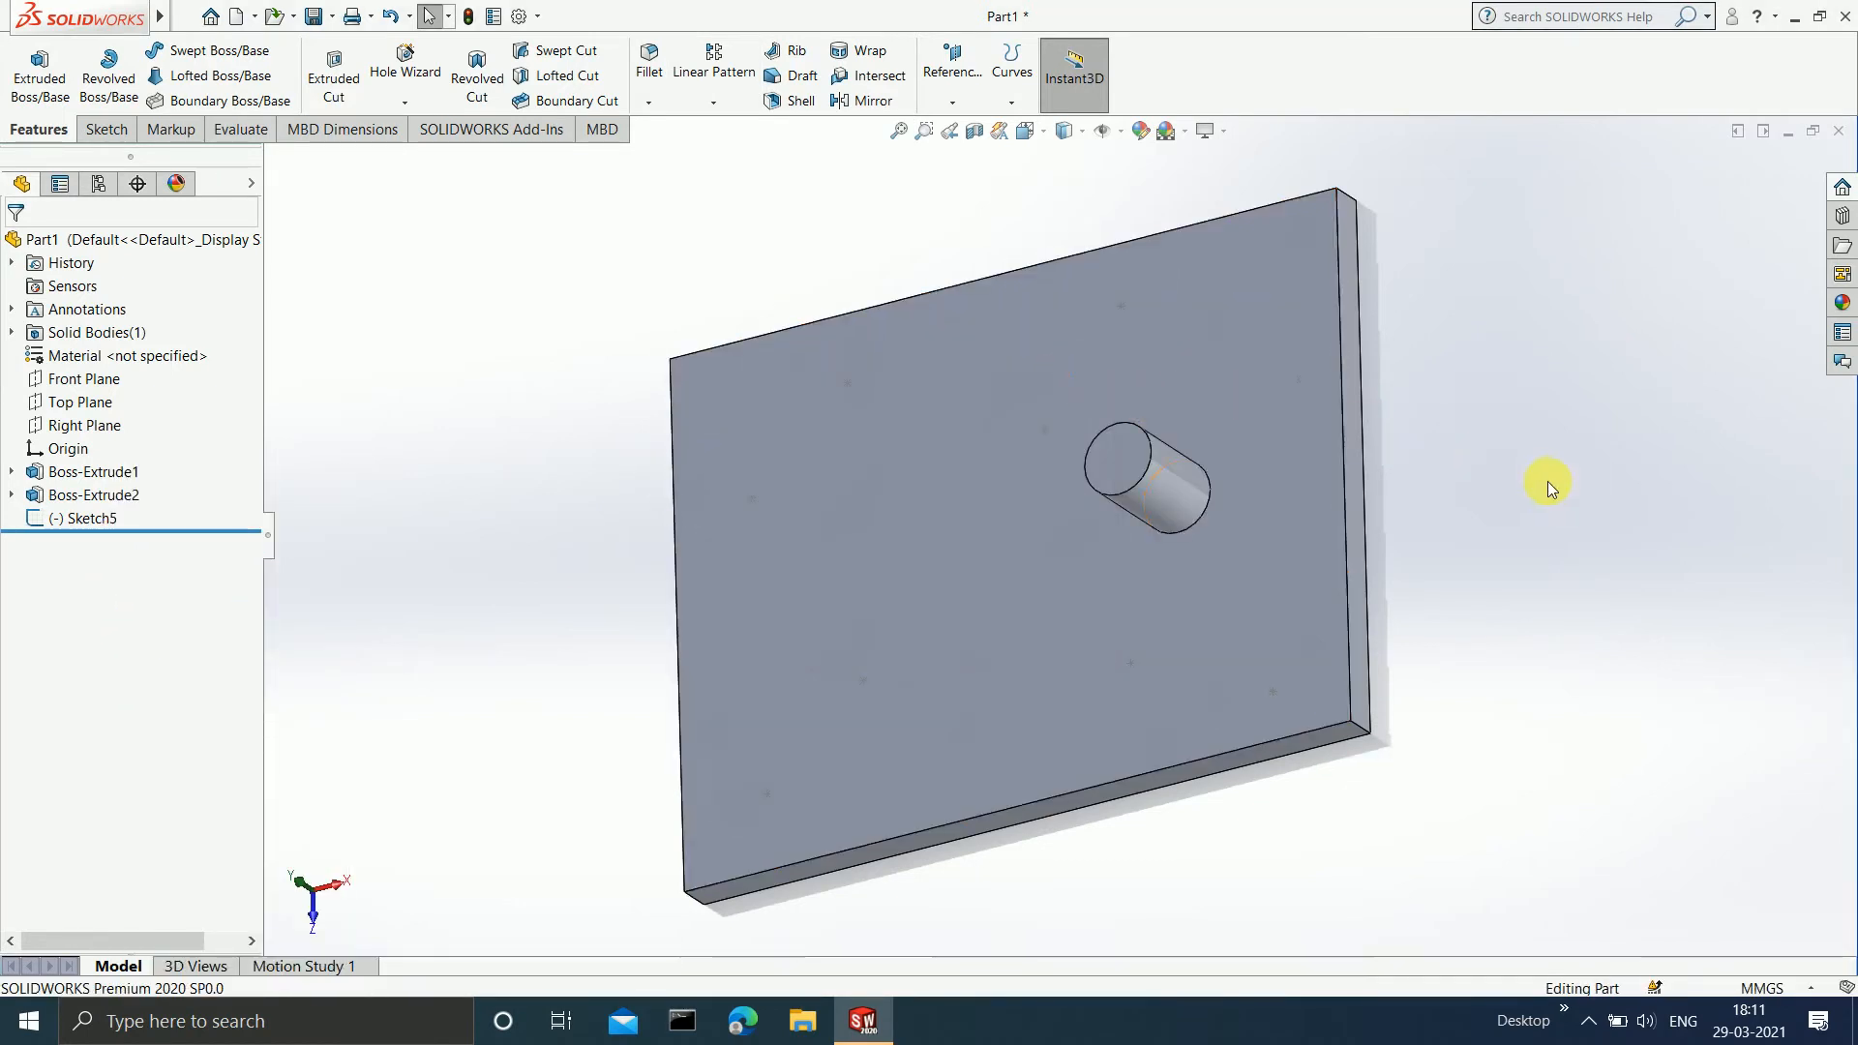
Delete the sketch containing the pattern points from the part.
mouse_move(1547, 480)
middle_down()
mouse_move(1611, 419)
mouse_move(1460, 480)
mouse_move(1534, 474)
middle_up()
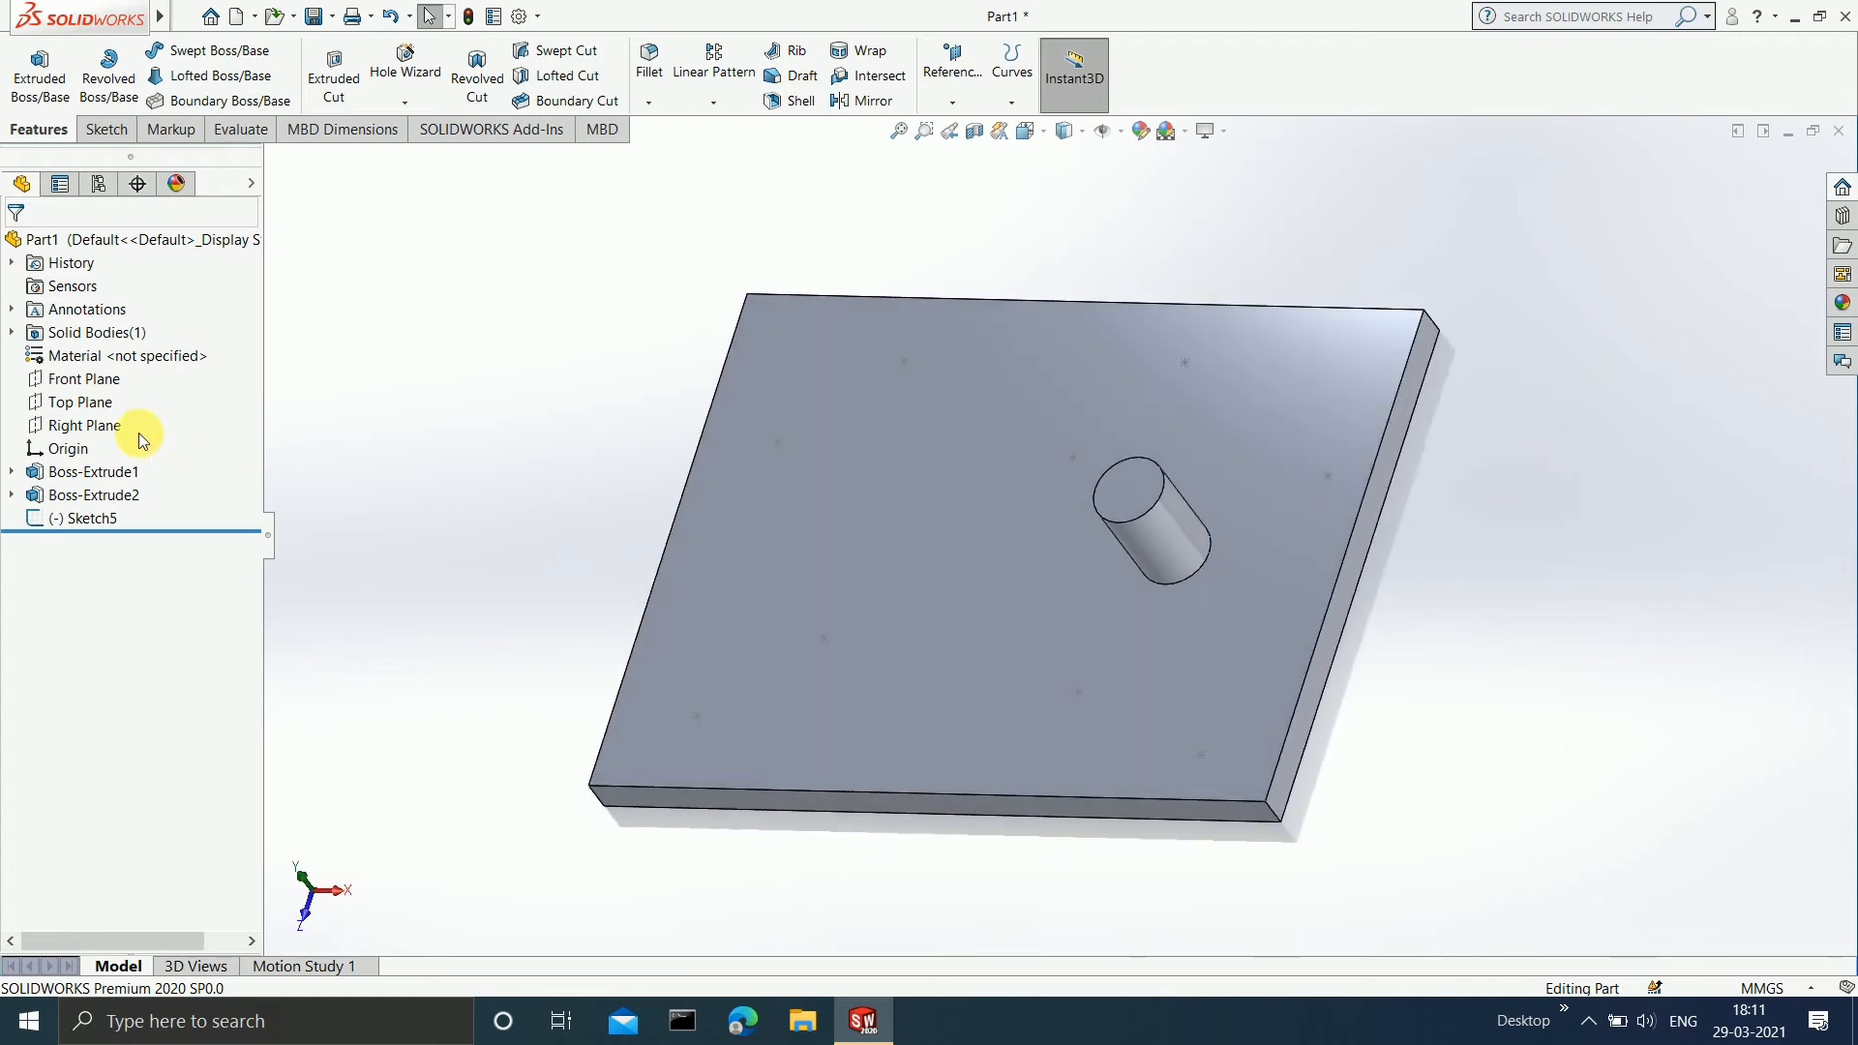
click(104, 520)
right_click(105, 520)
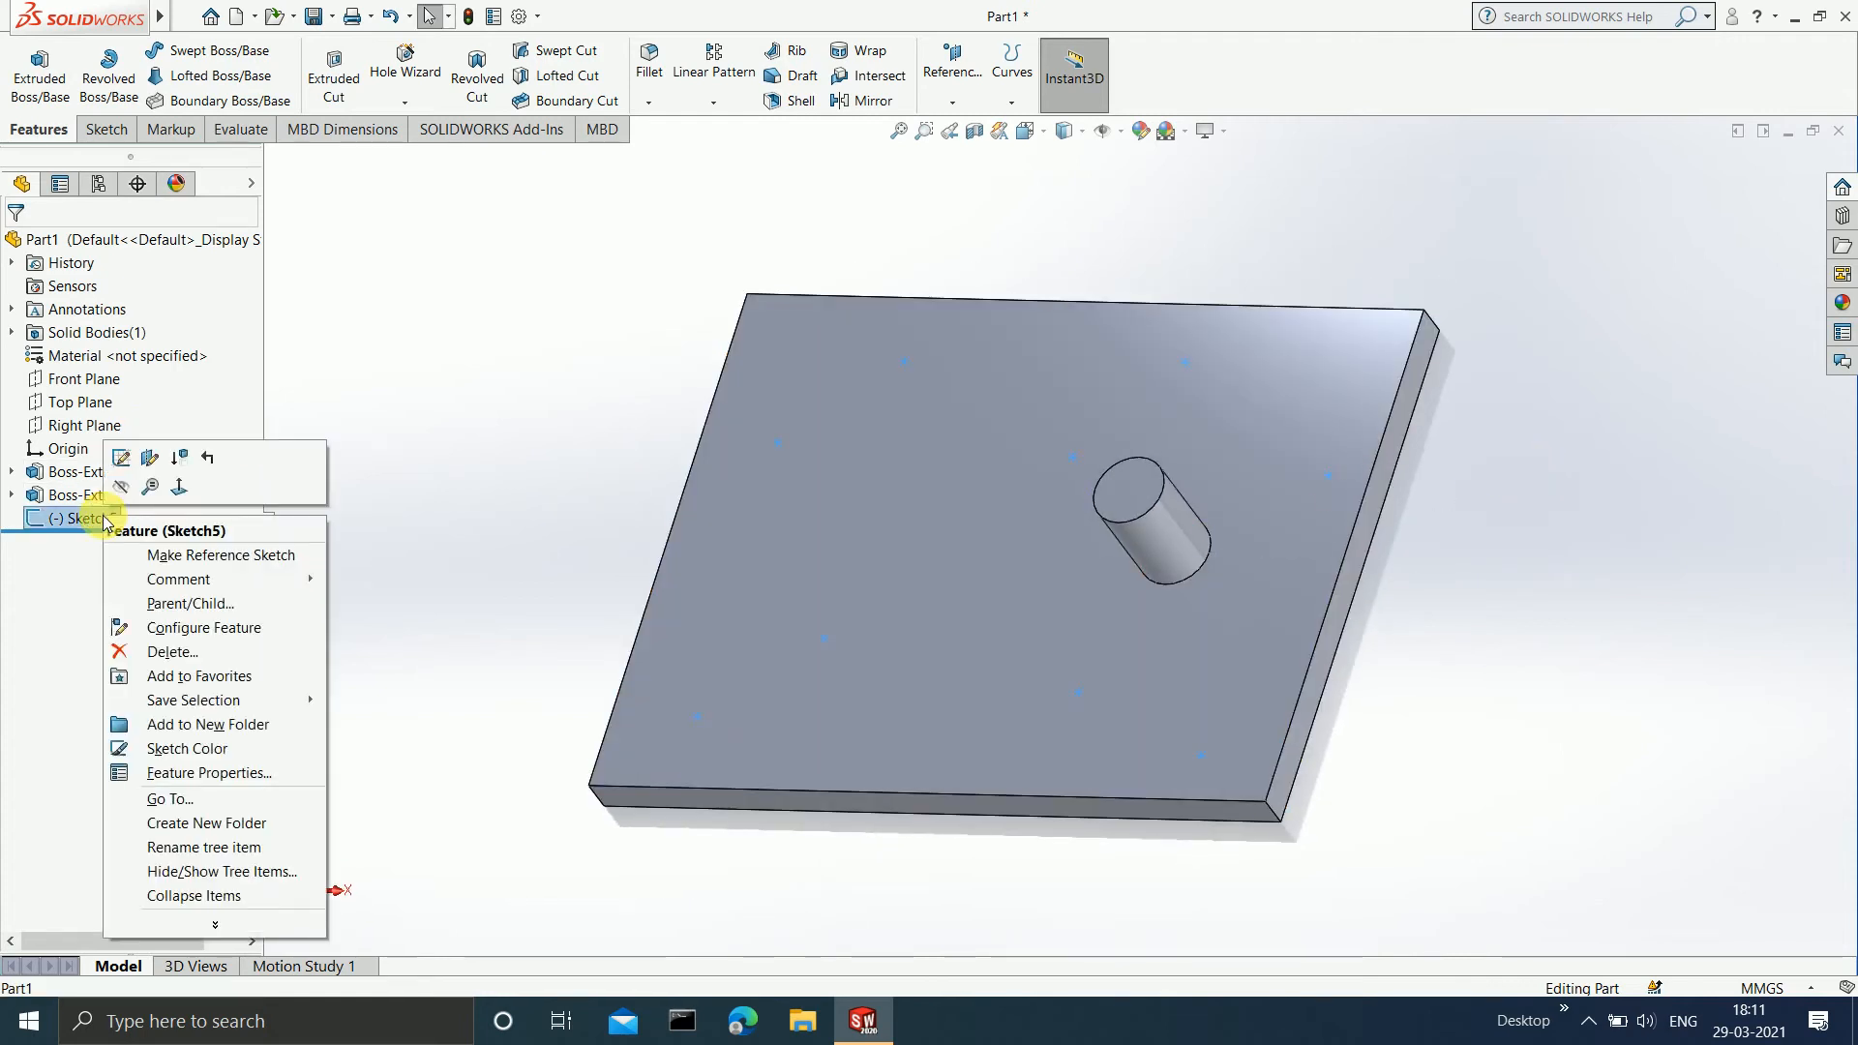
click(174, 652)
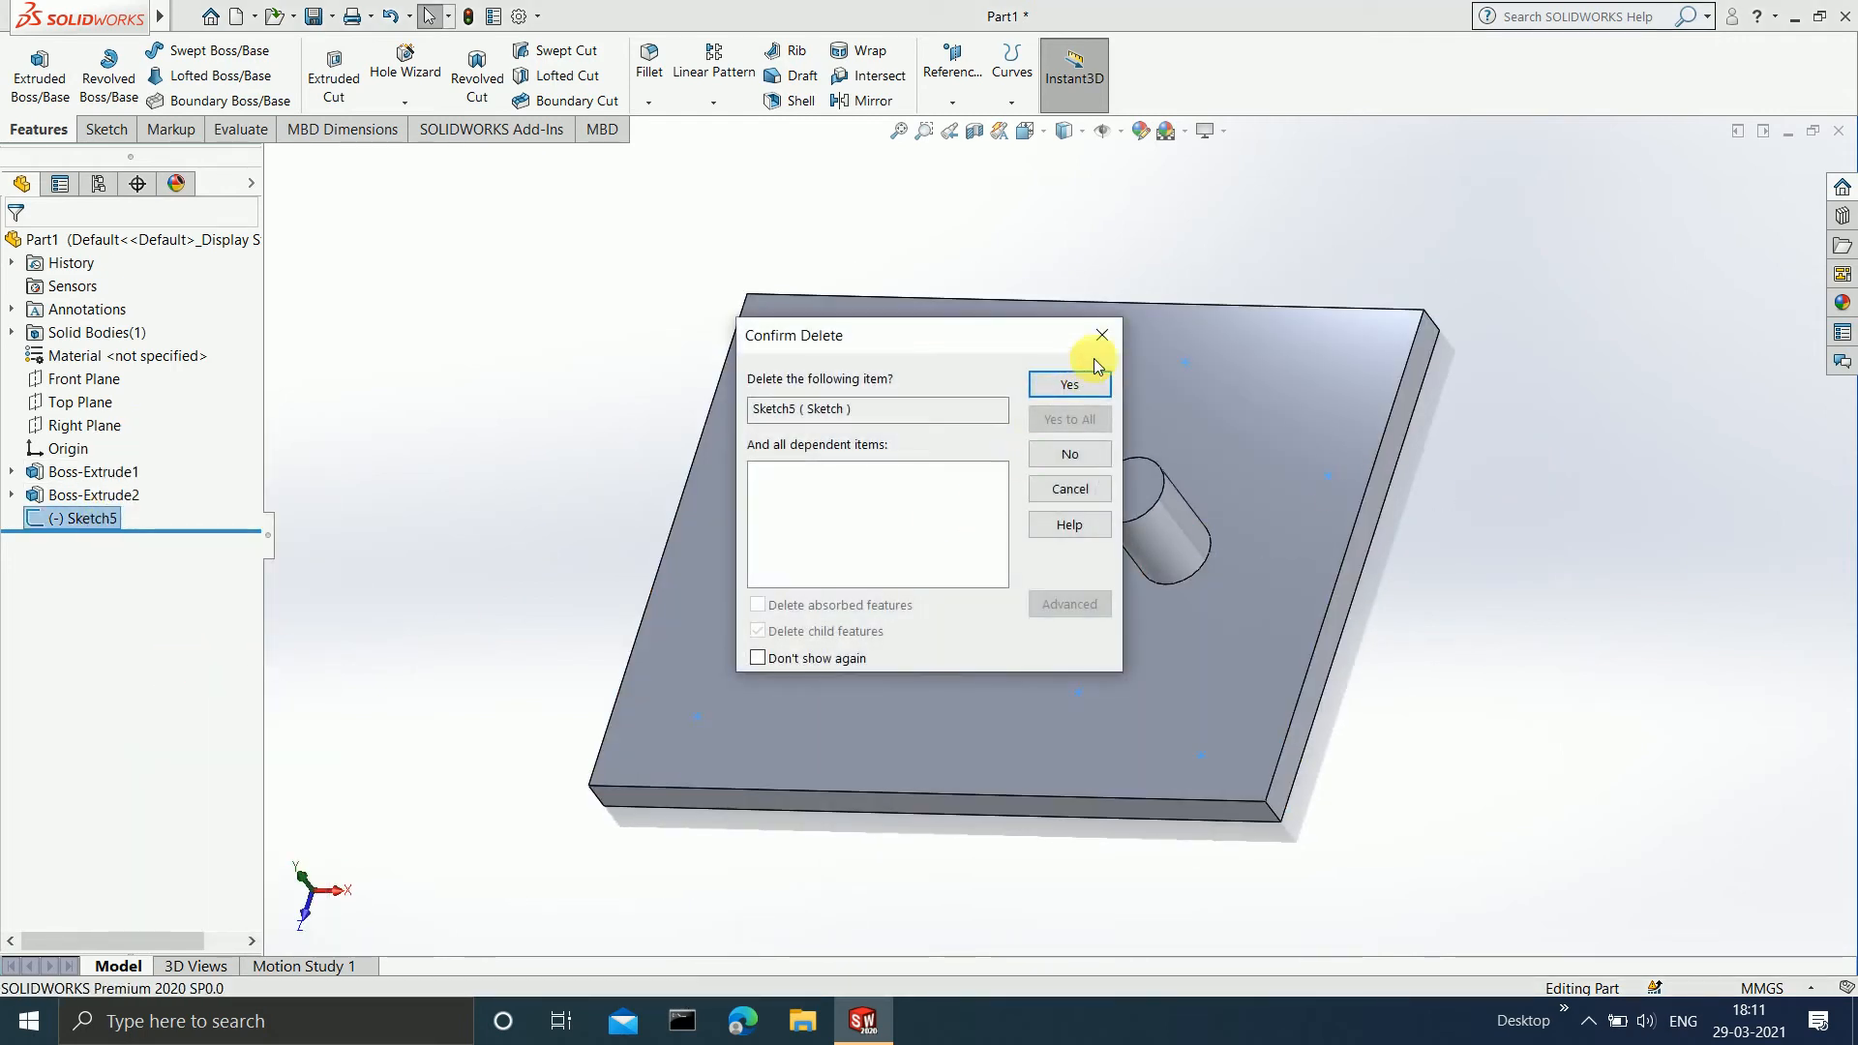
click(1070, 383)
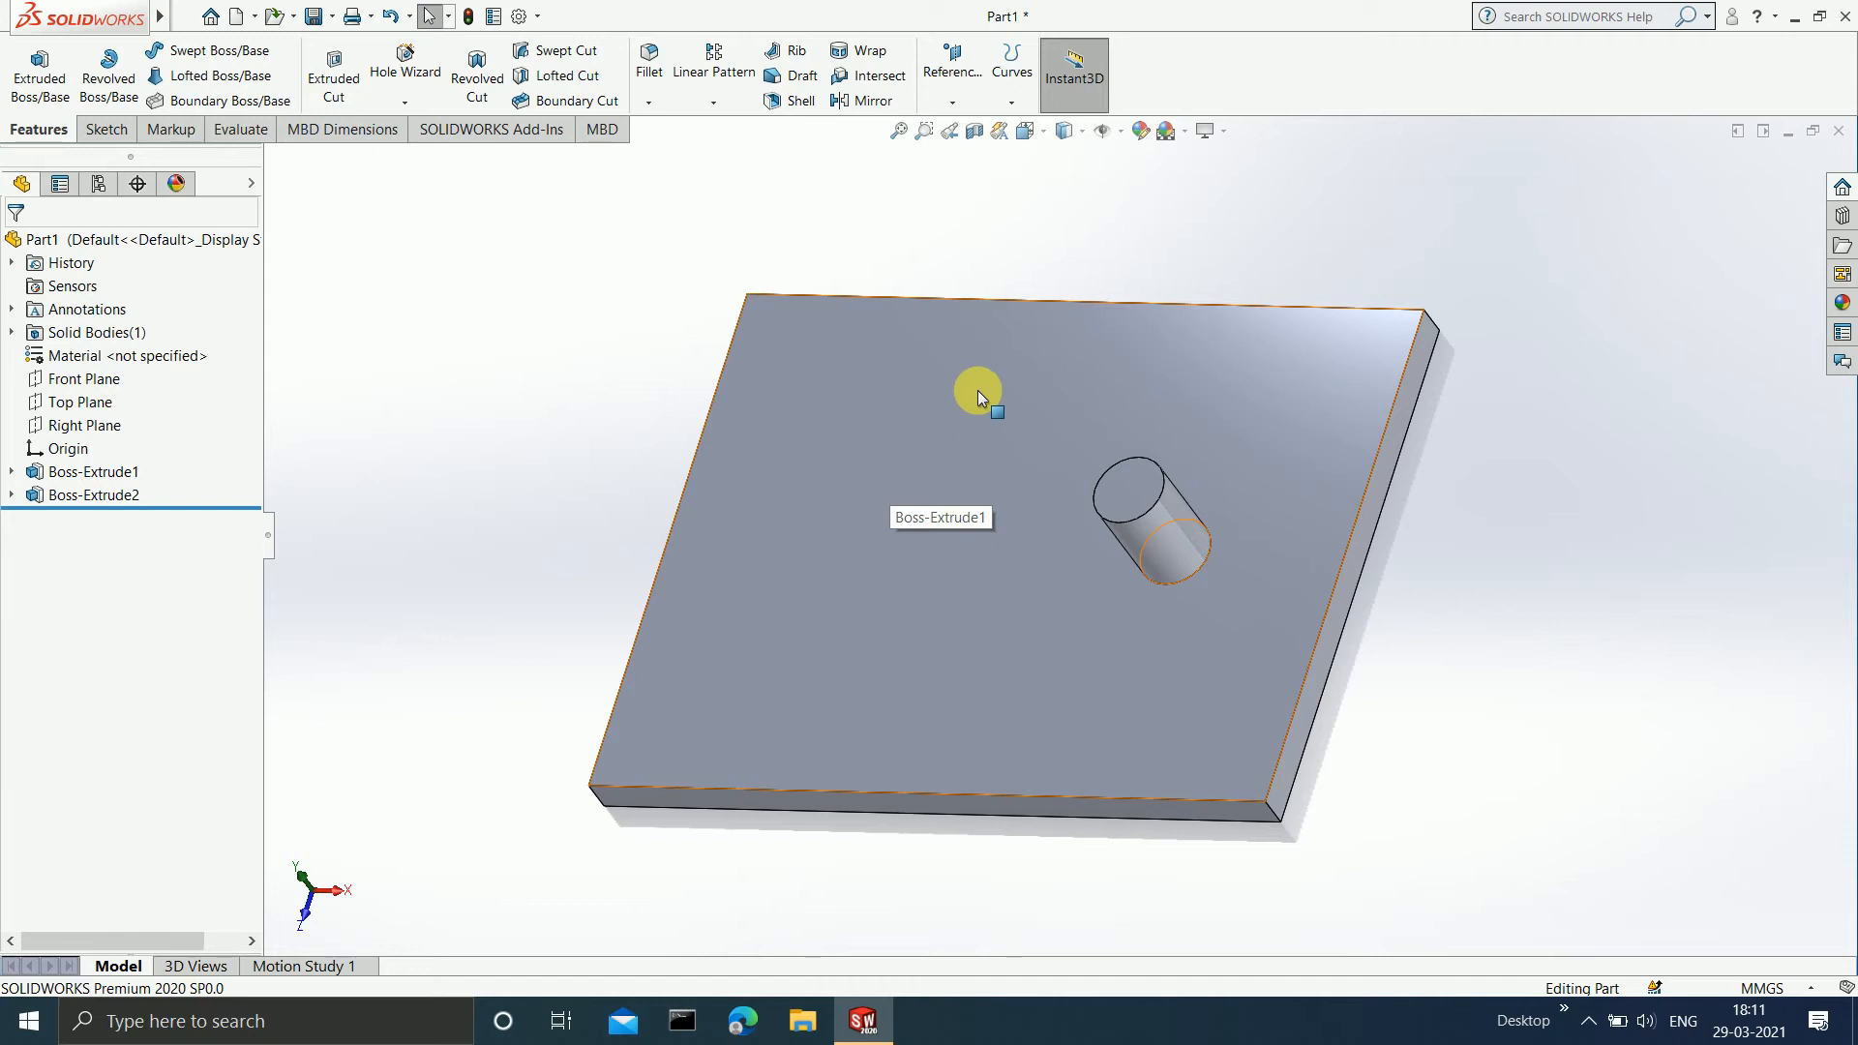
Start a reference Coordinate System with its origin at the front-left corner of the plate's top face.
click(949, 102)
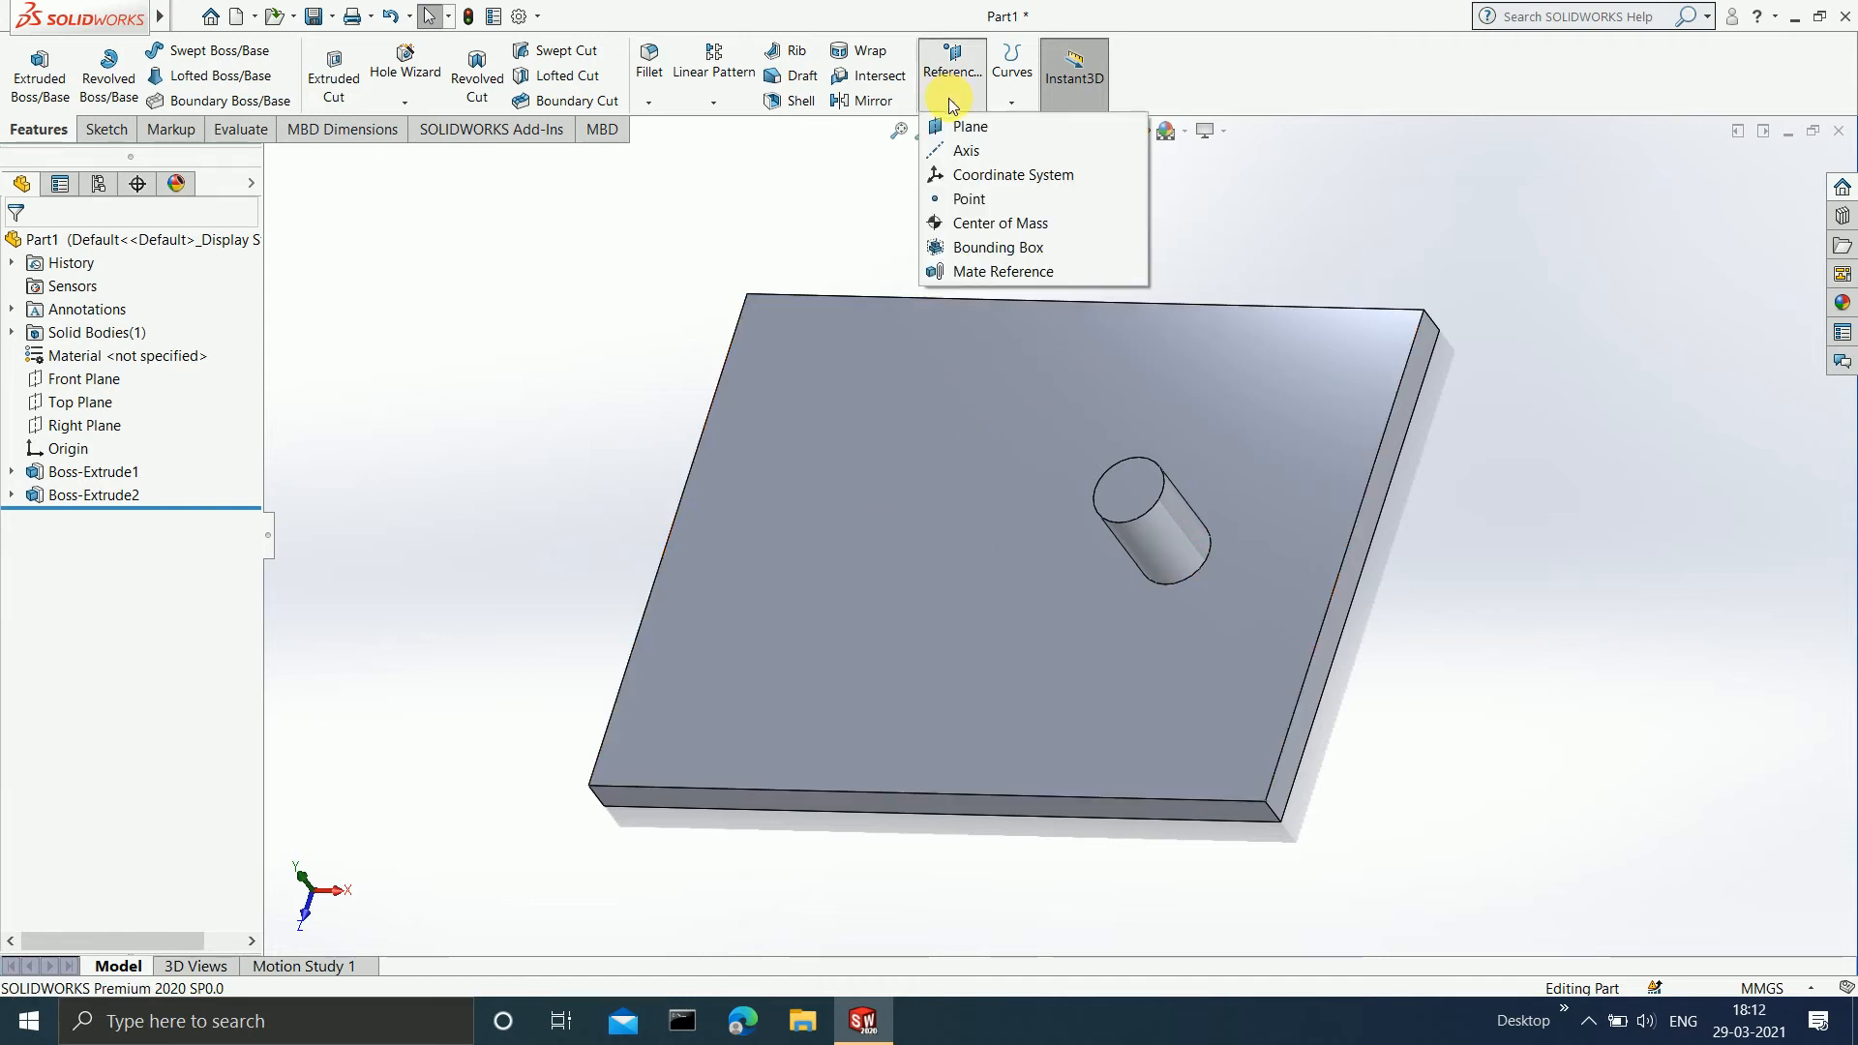
click(968, 191)
middle_drag(803, 380, 813, 557)
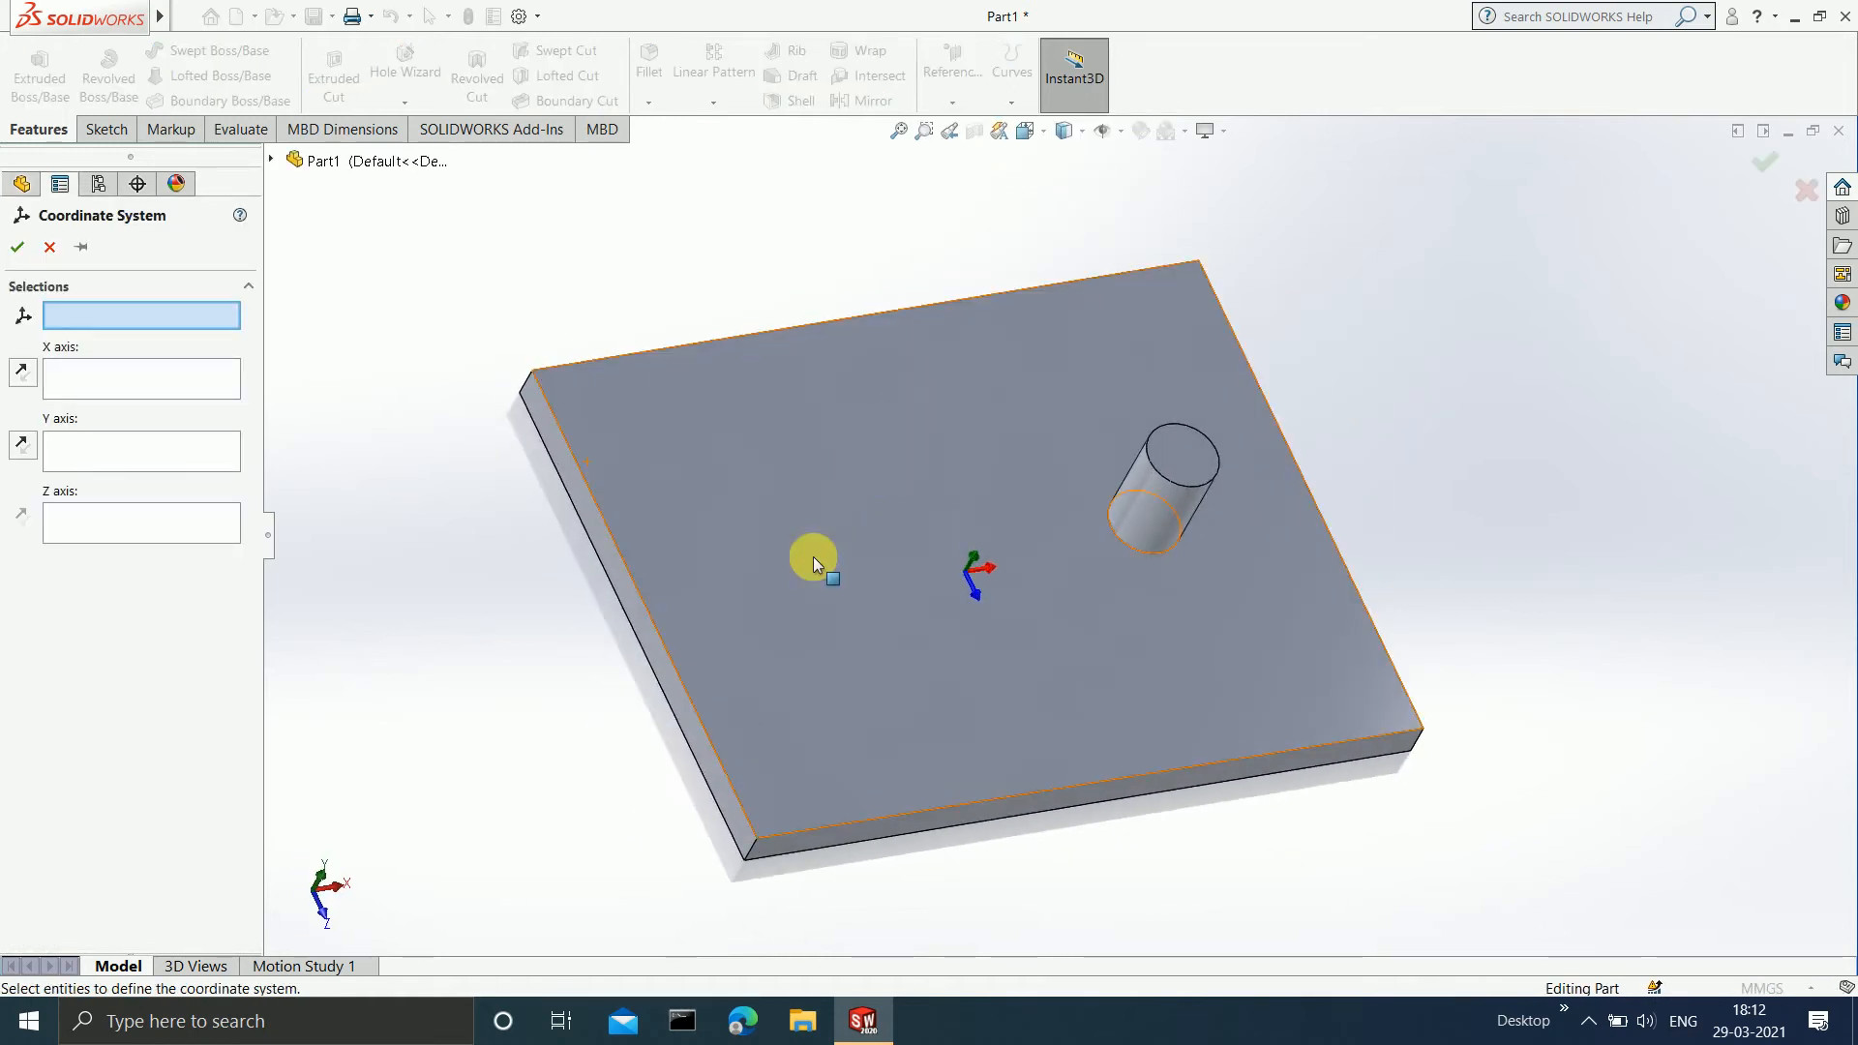
click(757, 837)
Align the coordinate system's X axis with the top face's front edge and its Y axis with the adjoining left edge.
middle_drag(786, 825, 626, 619)
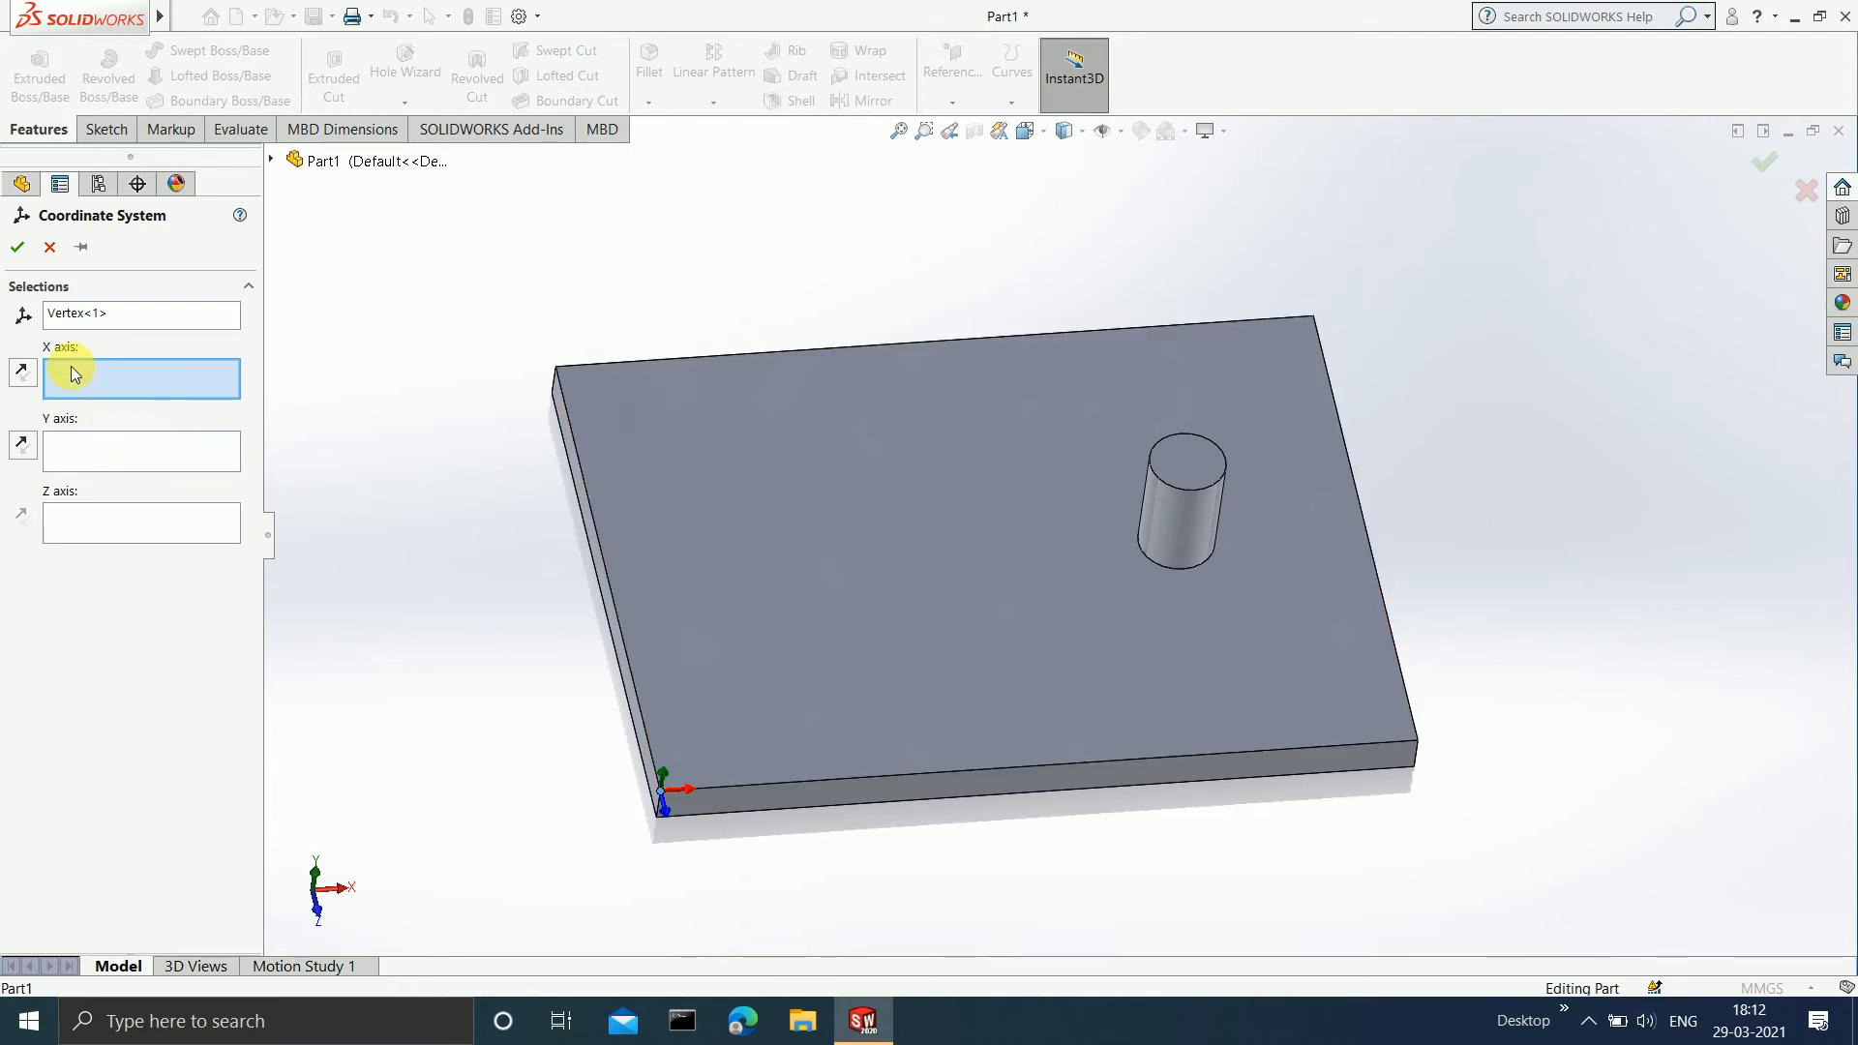
click(757, 788)
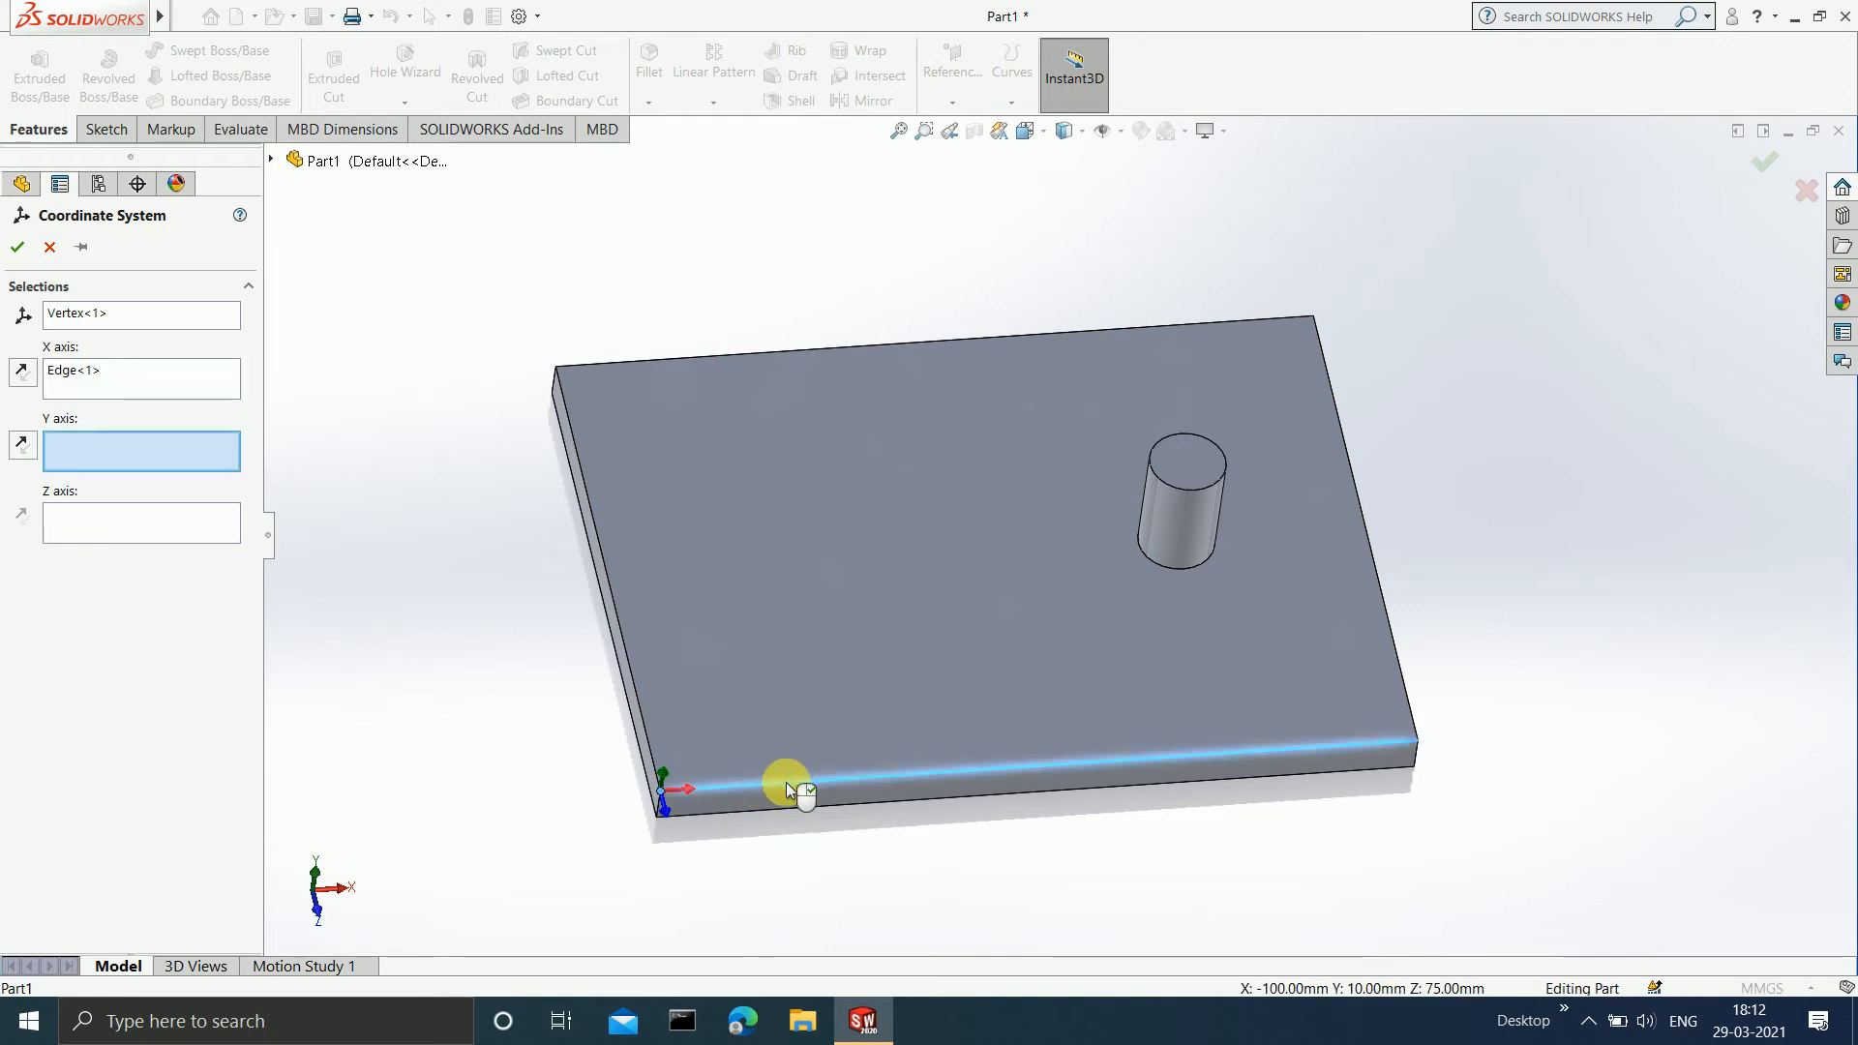
click(629, 671)
middle_drag(838, 740, 921, 629)
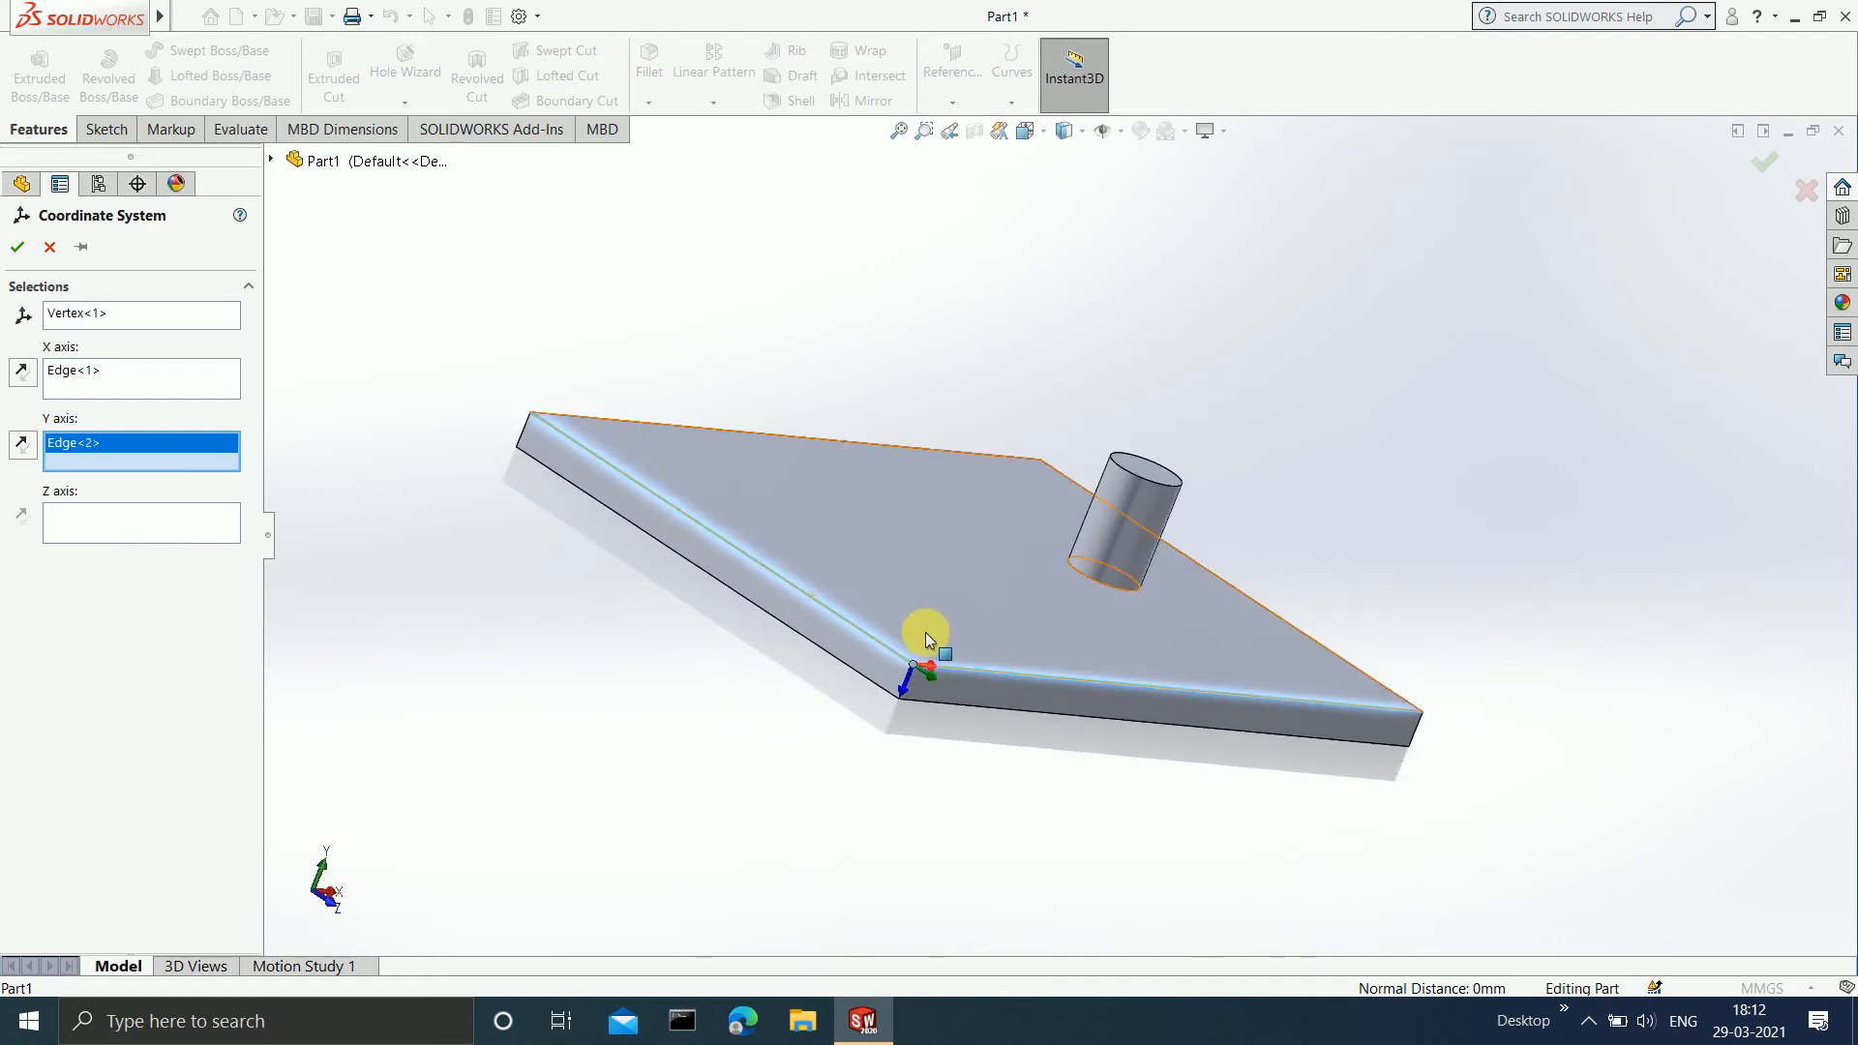
scroll(938, 531, down, 2)
scroll(1045, 682, down, 2)
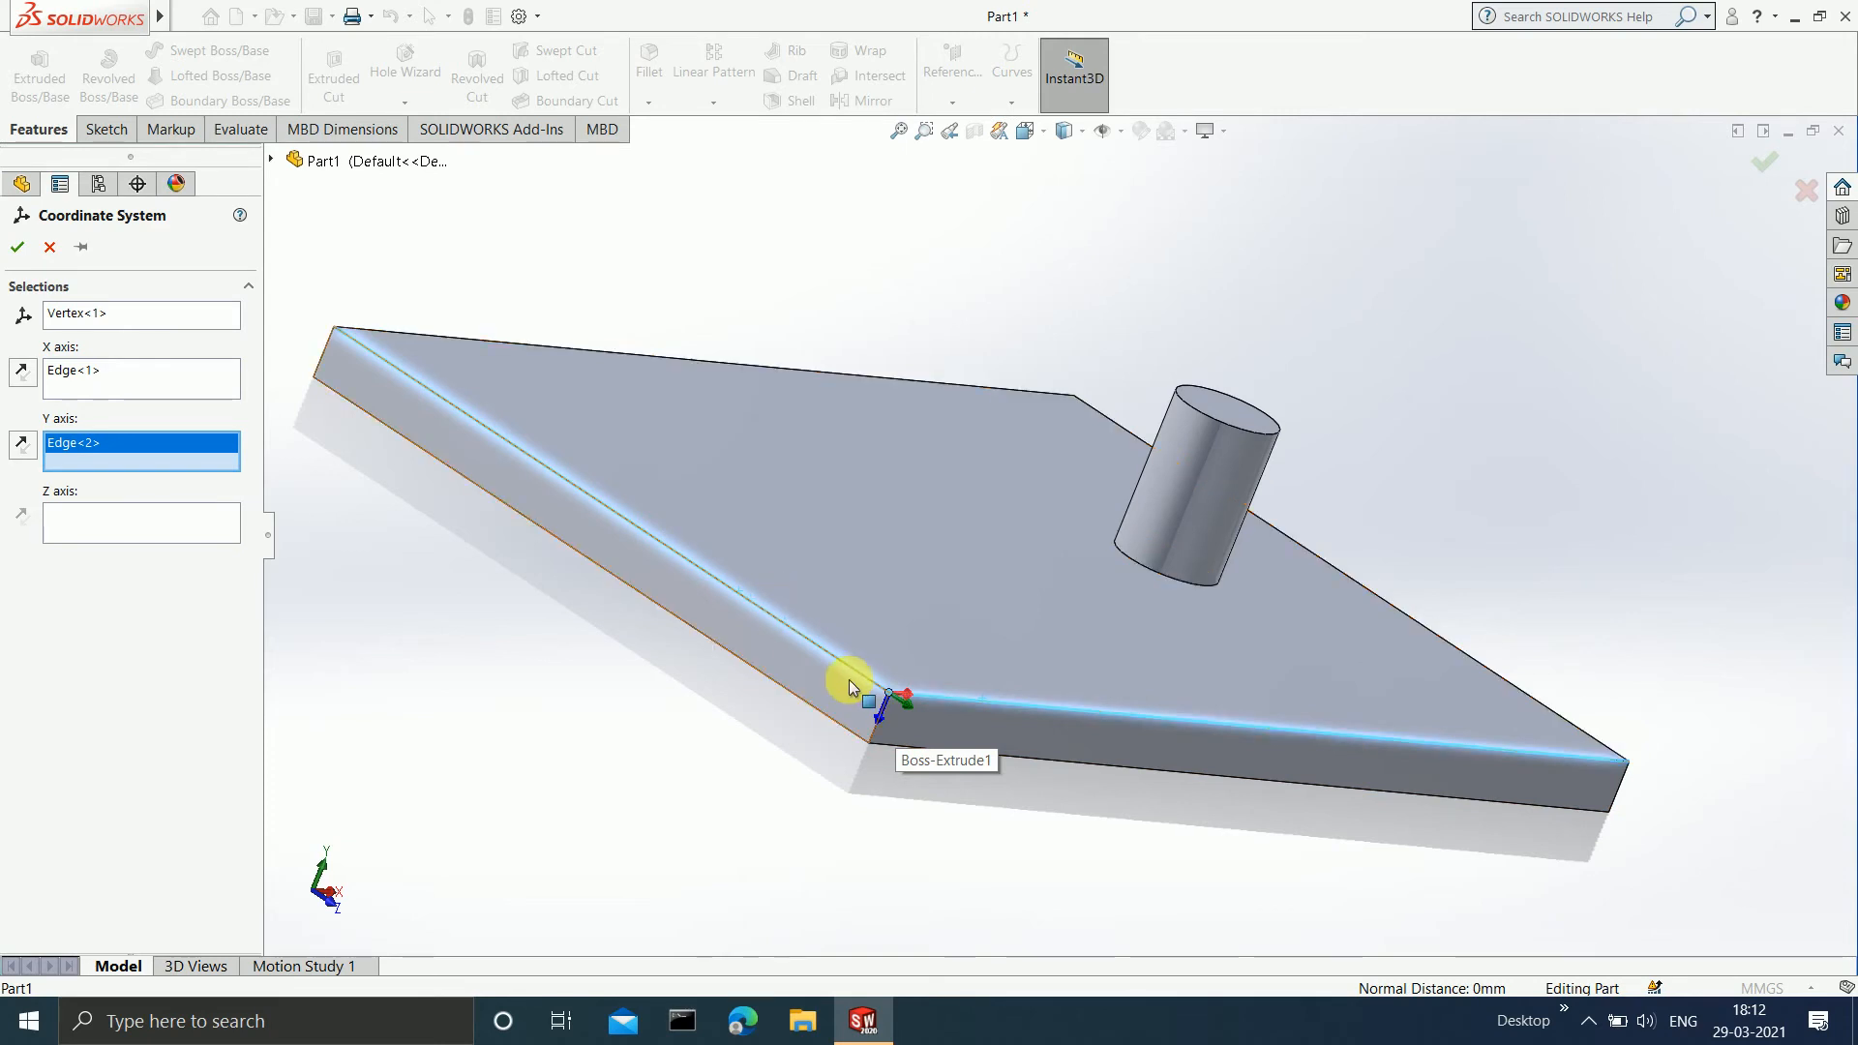
Finish creating the coordinate system at the plate's corner and dismiss the unsaved-document notification.
middle_drag(954, 684, 866, 766)
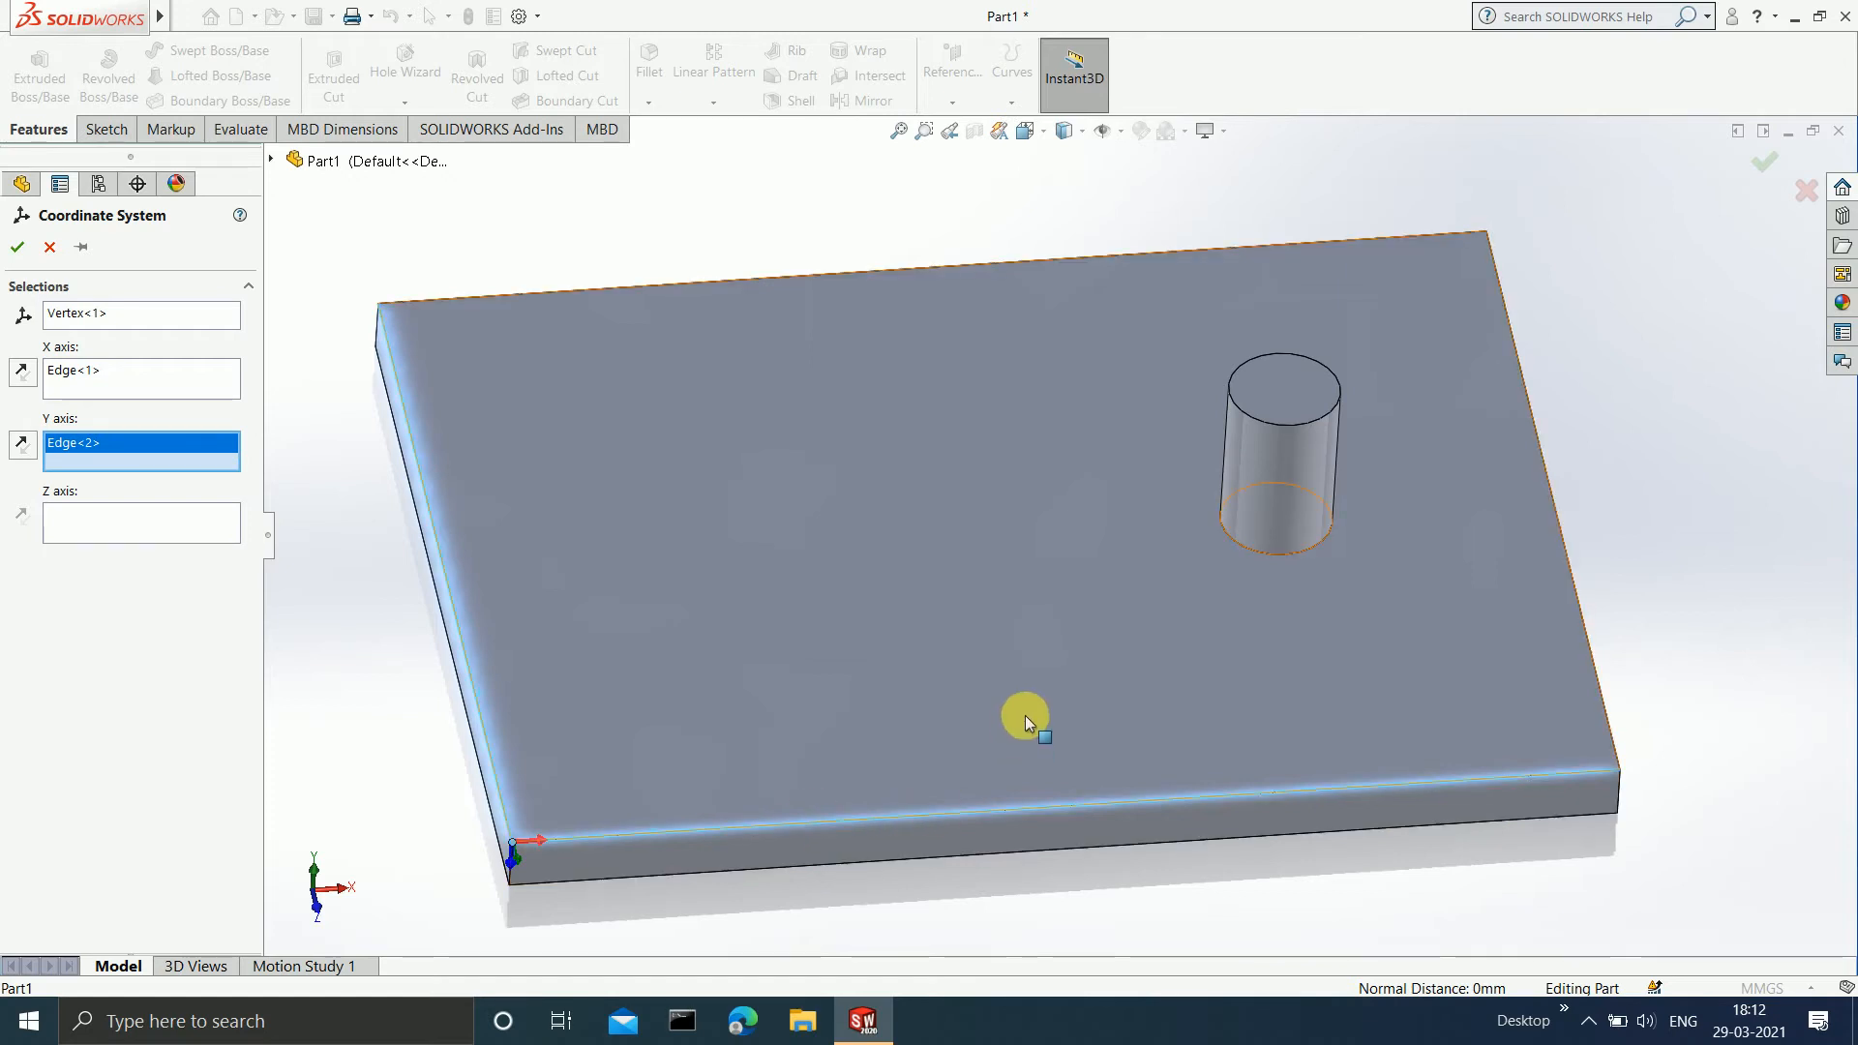
click(15, 256)
click(1214, 665)
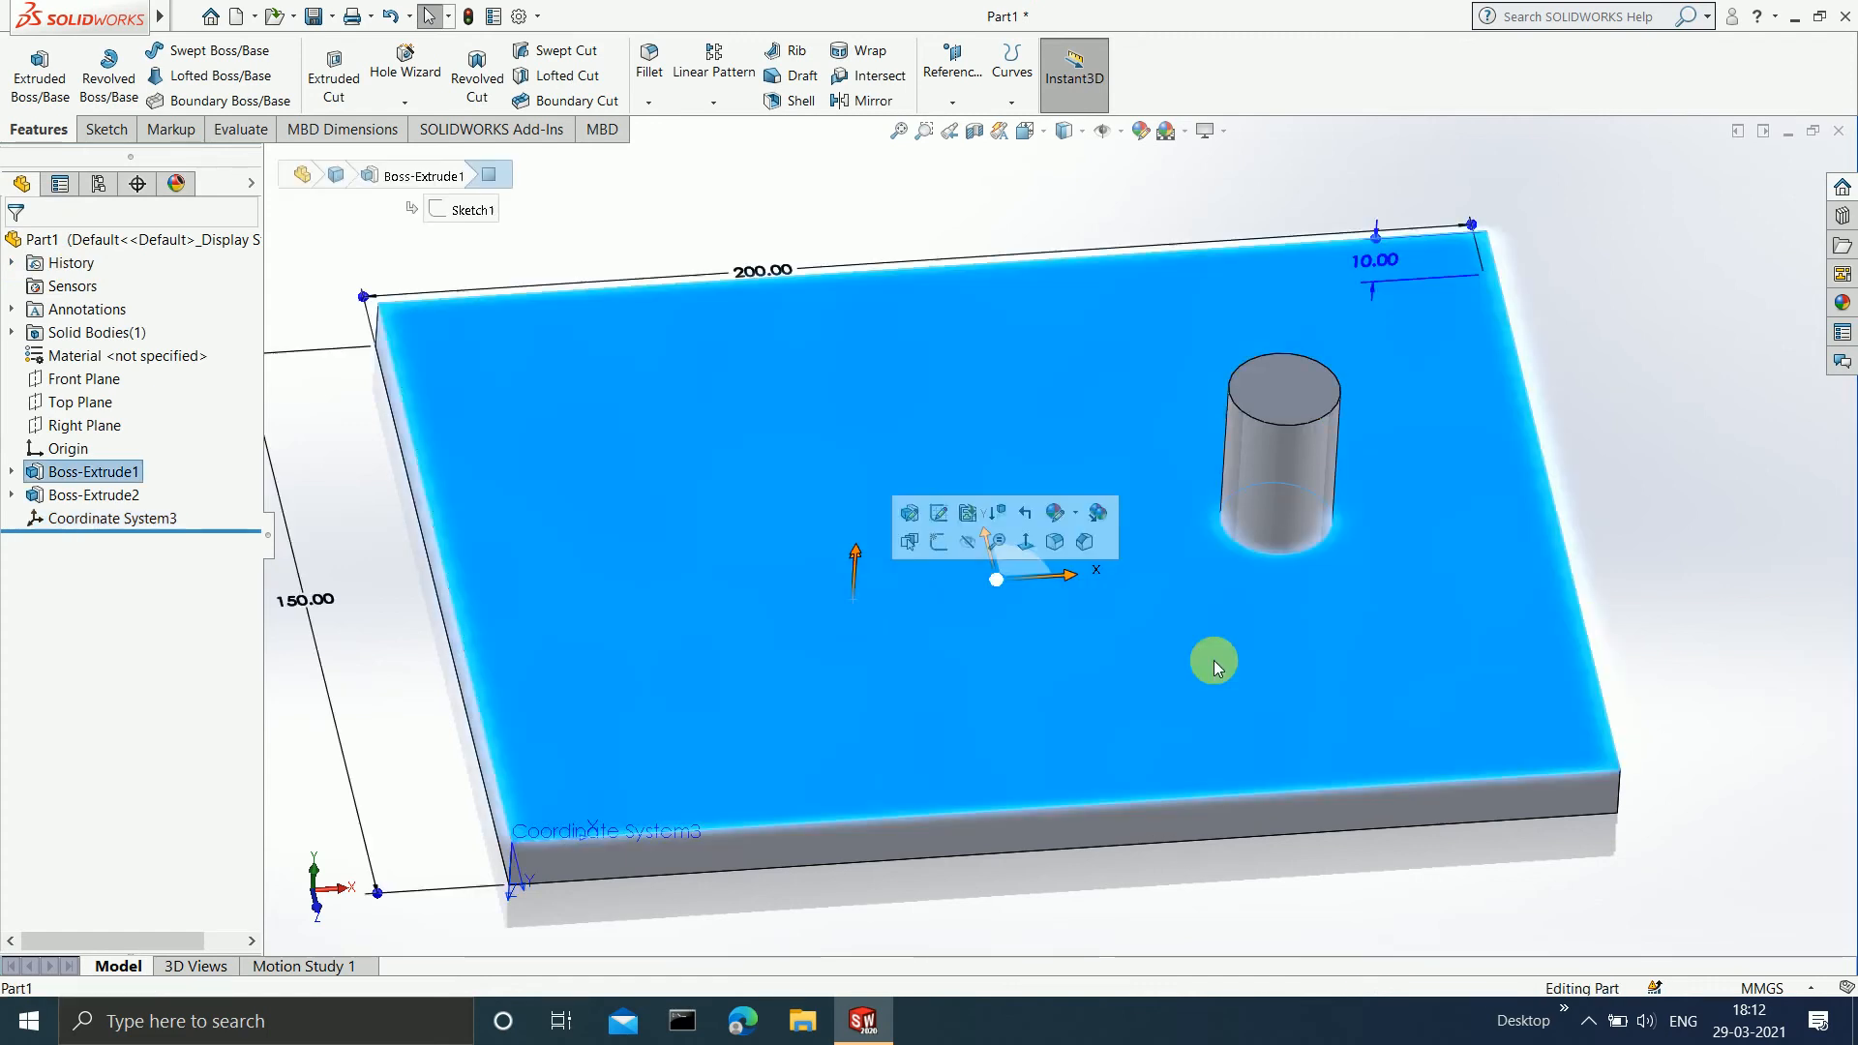
click(1666, 586)
scroll(1669, 583, up, 1)
middle_drag(1669, 583, 1630, 608)
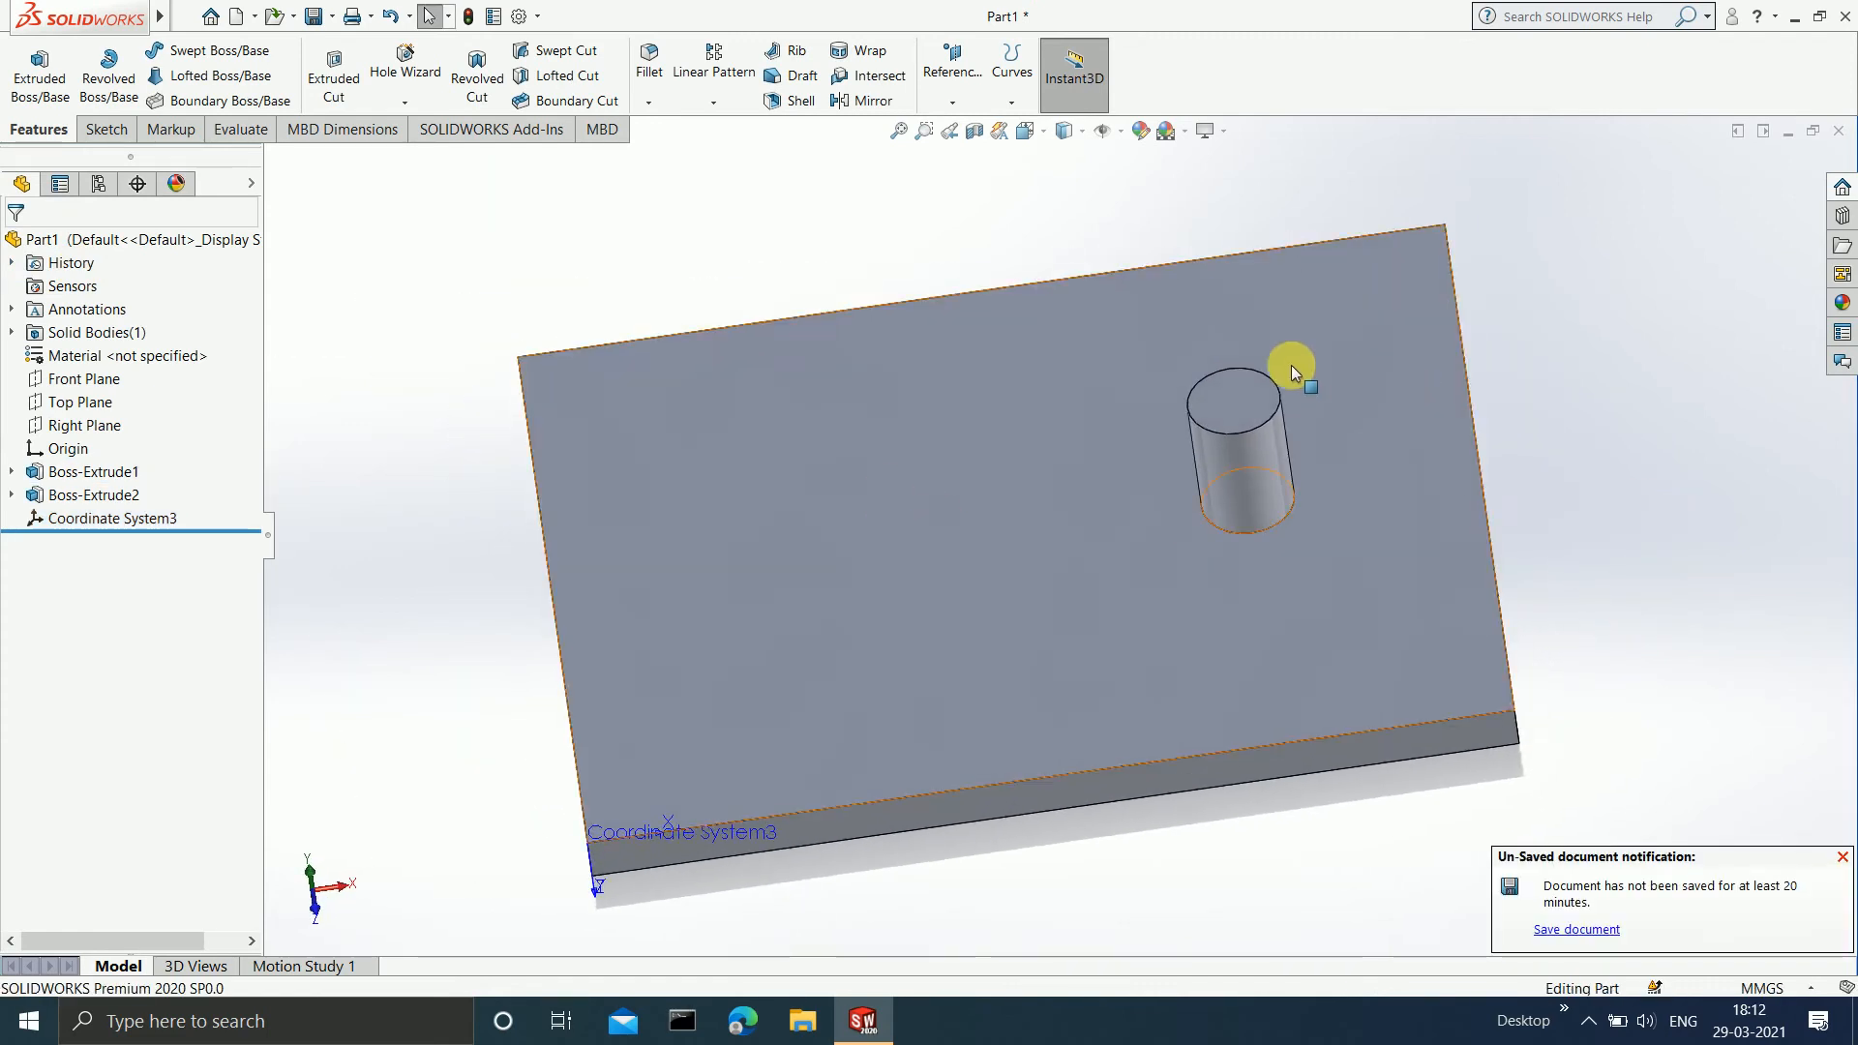
click(1840, 857)
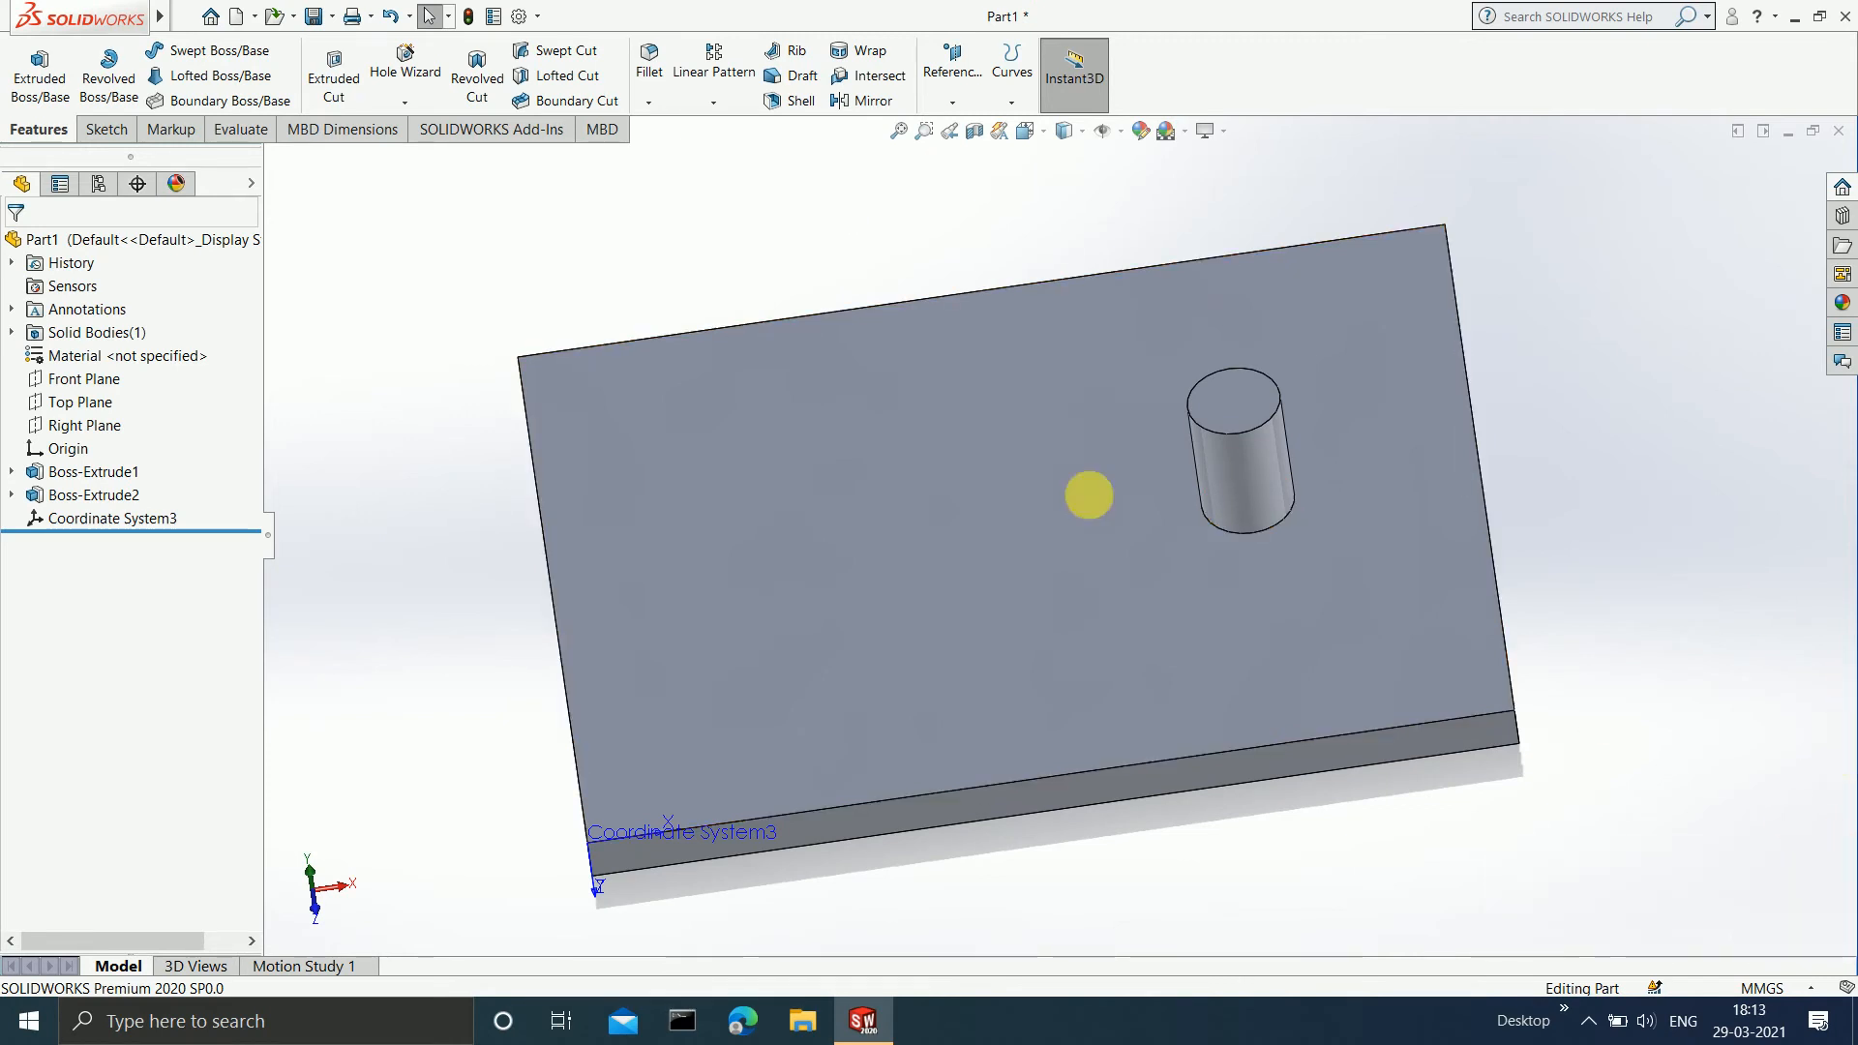
Start a Table Driven Pattern of the cylindrical boss, using Coordinate System3 as the reference and full preview.
click(714, 108)
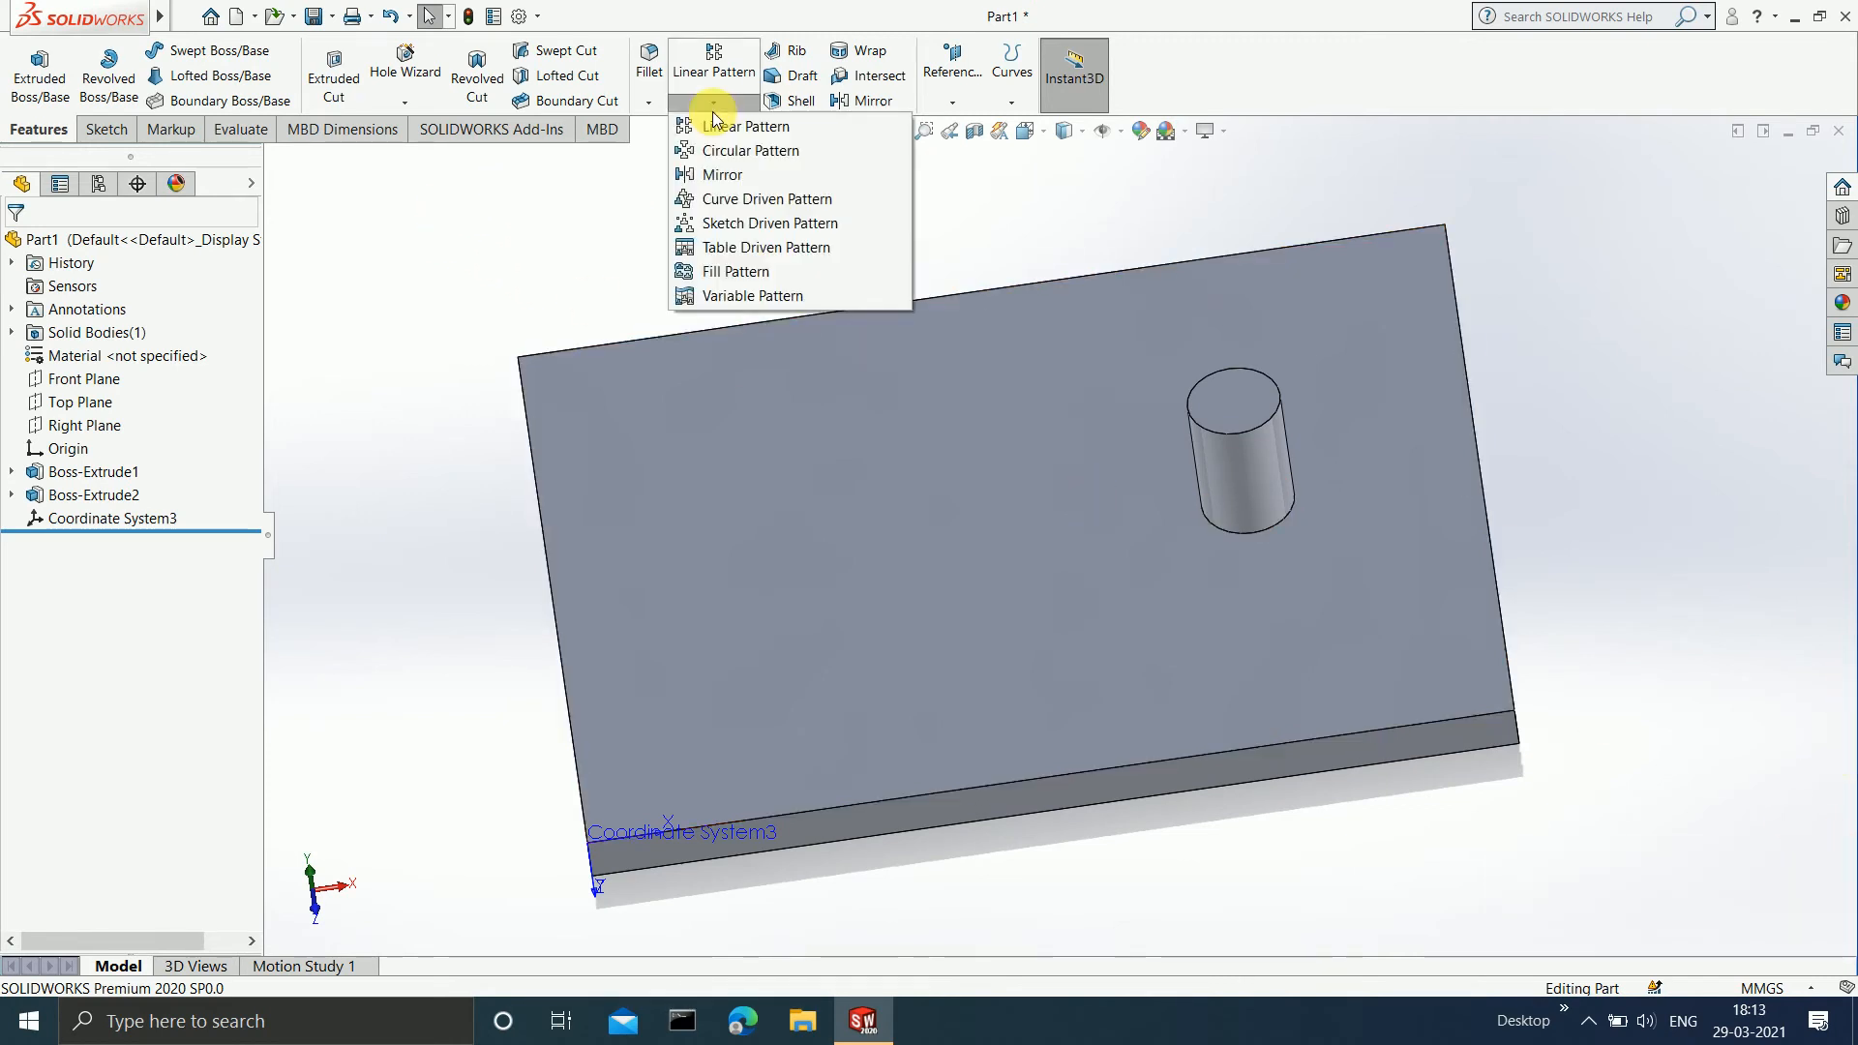
click(759, 250)
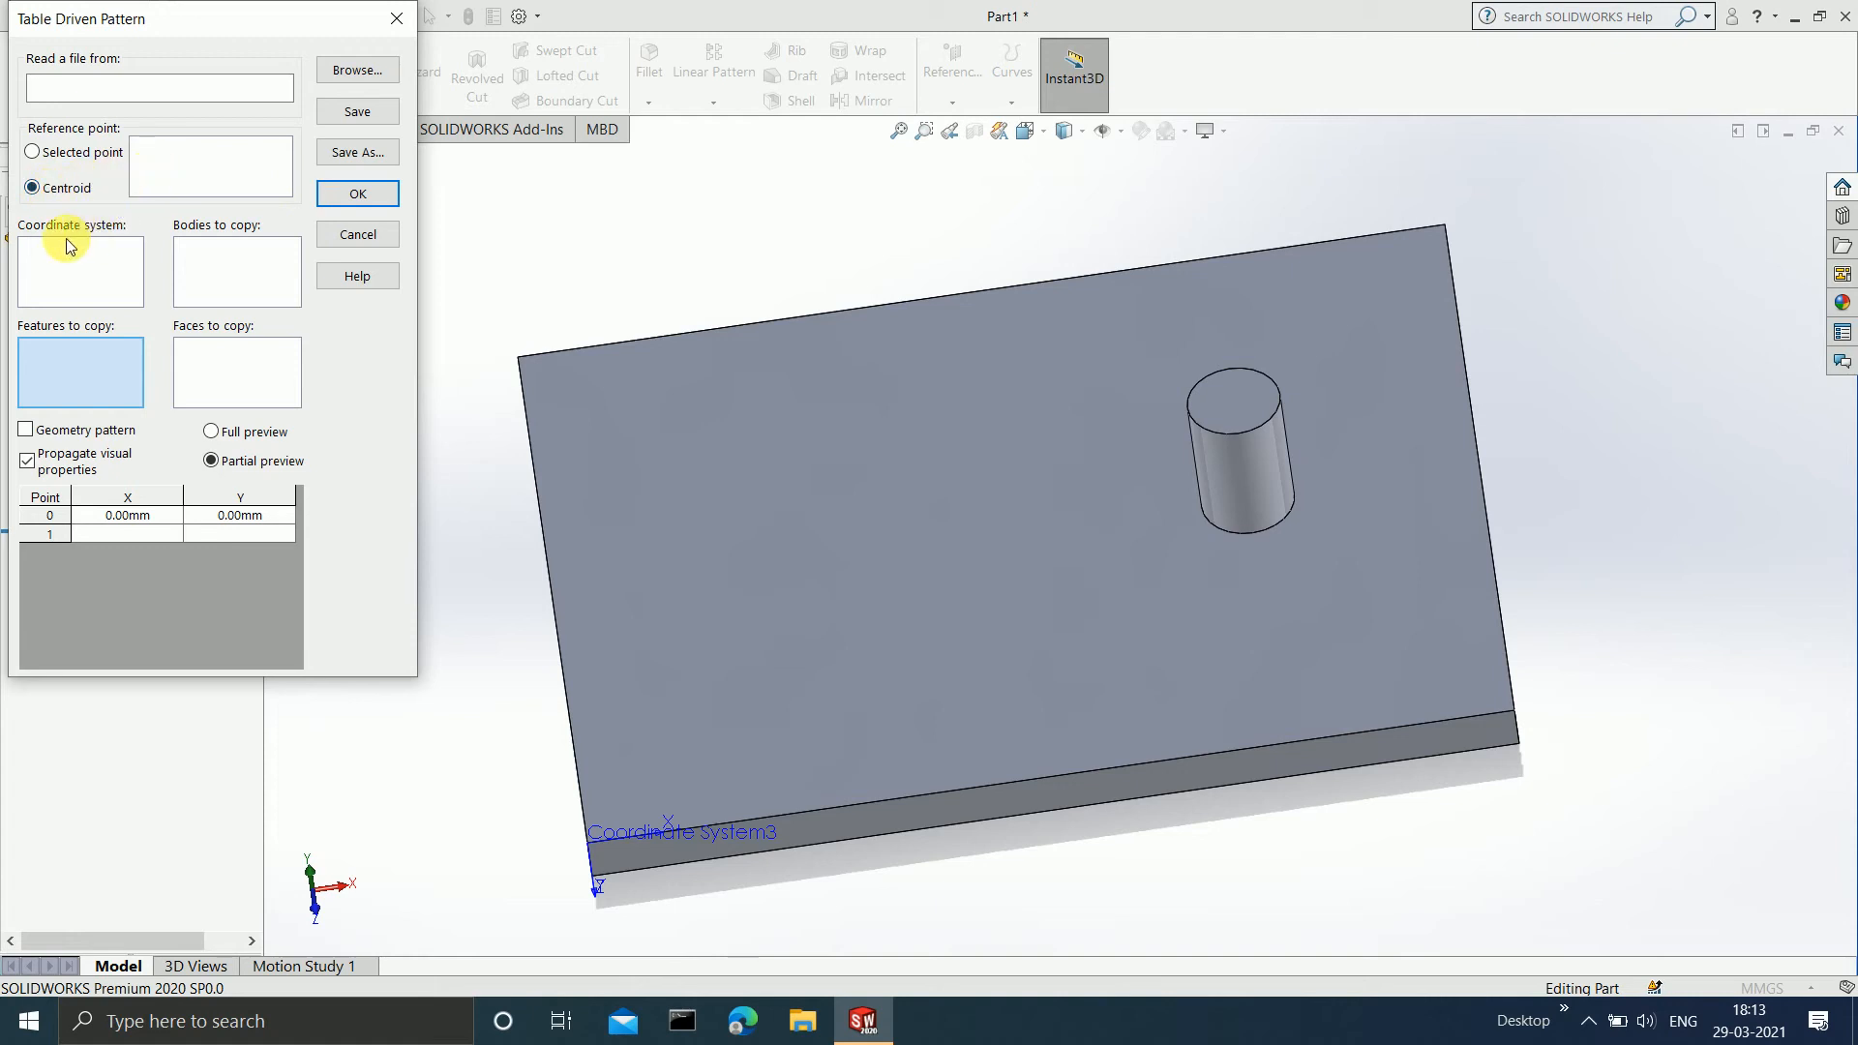
click(92, 259)
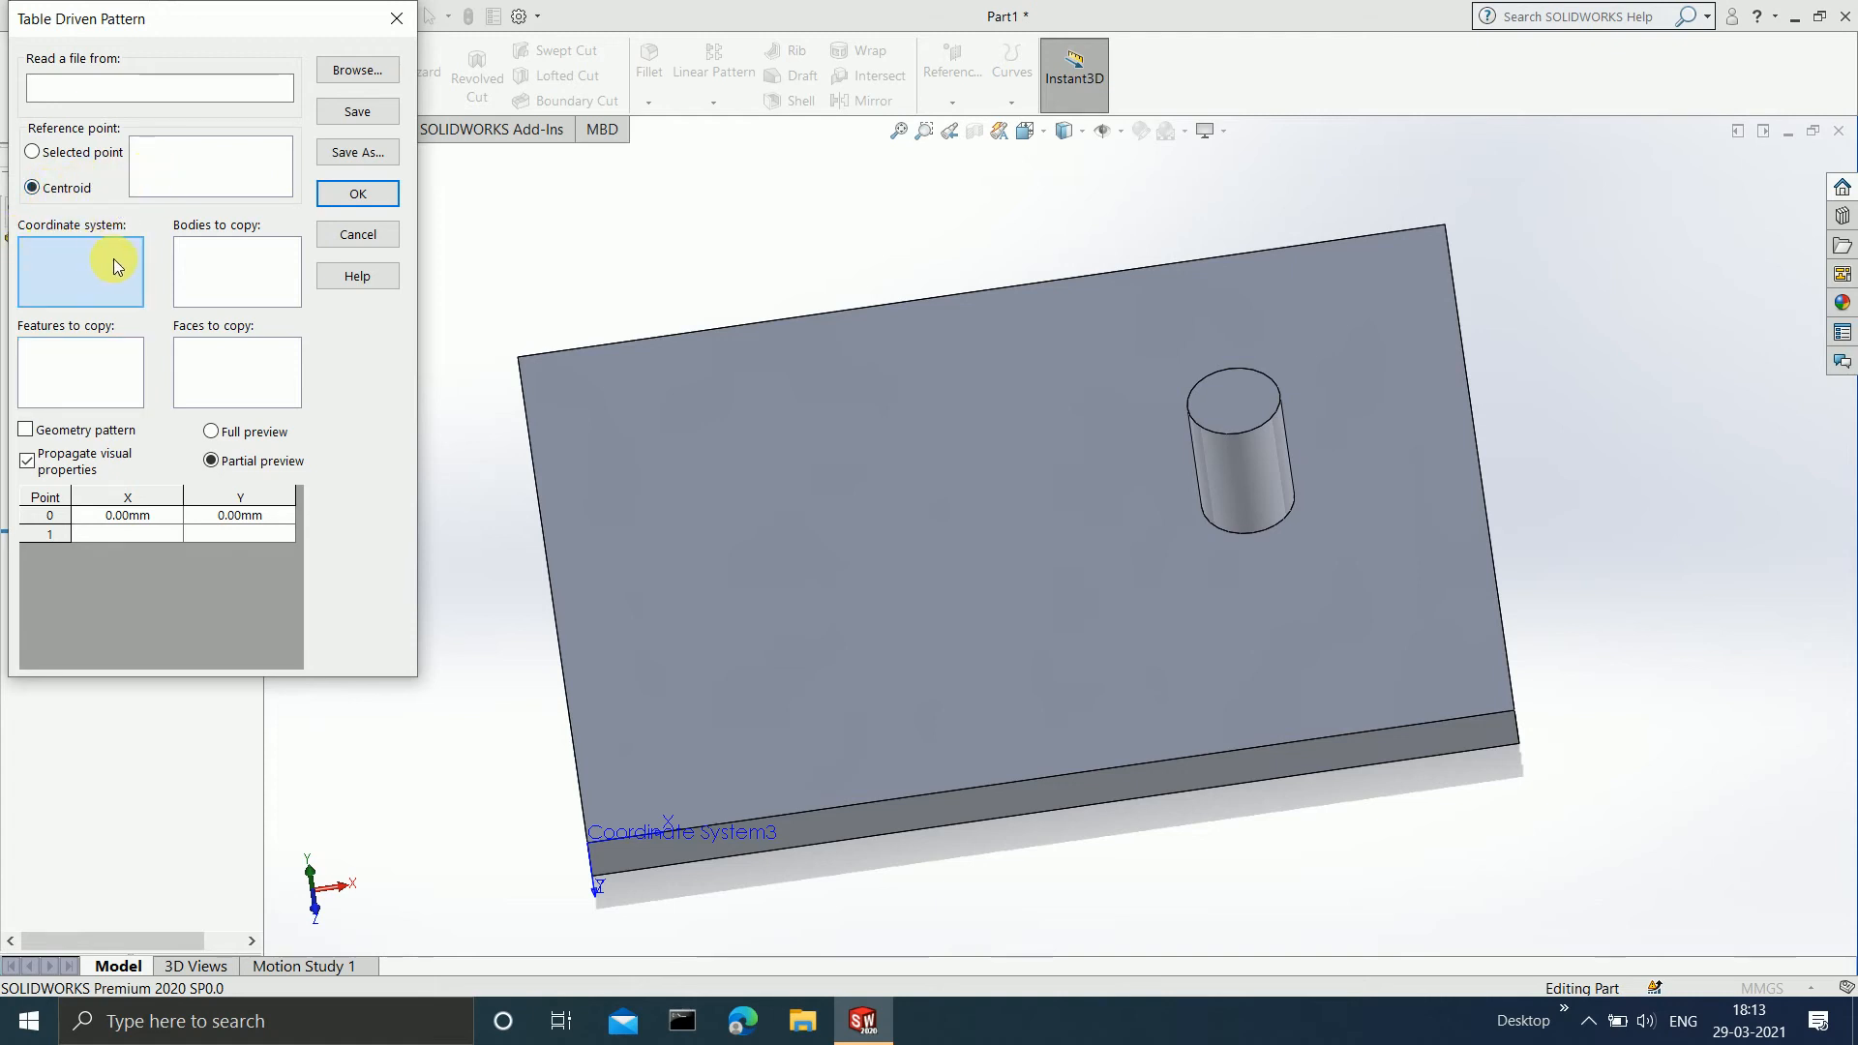
click(624, 839)
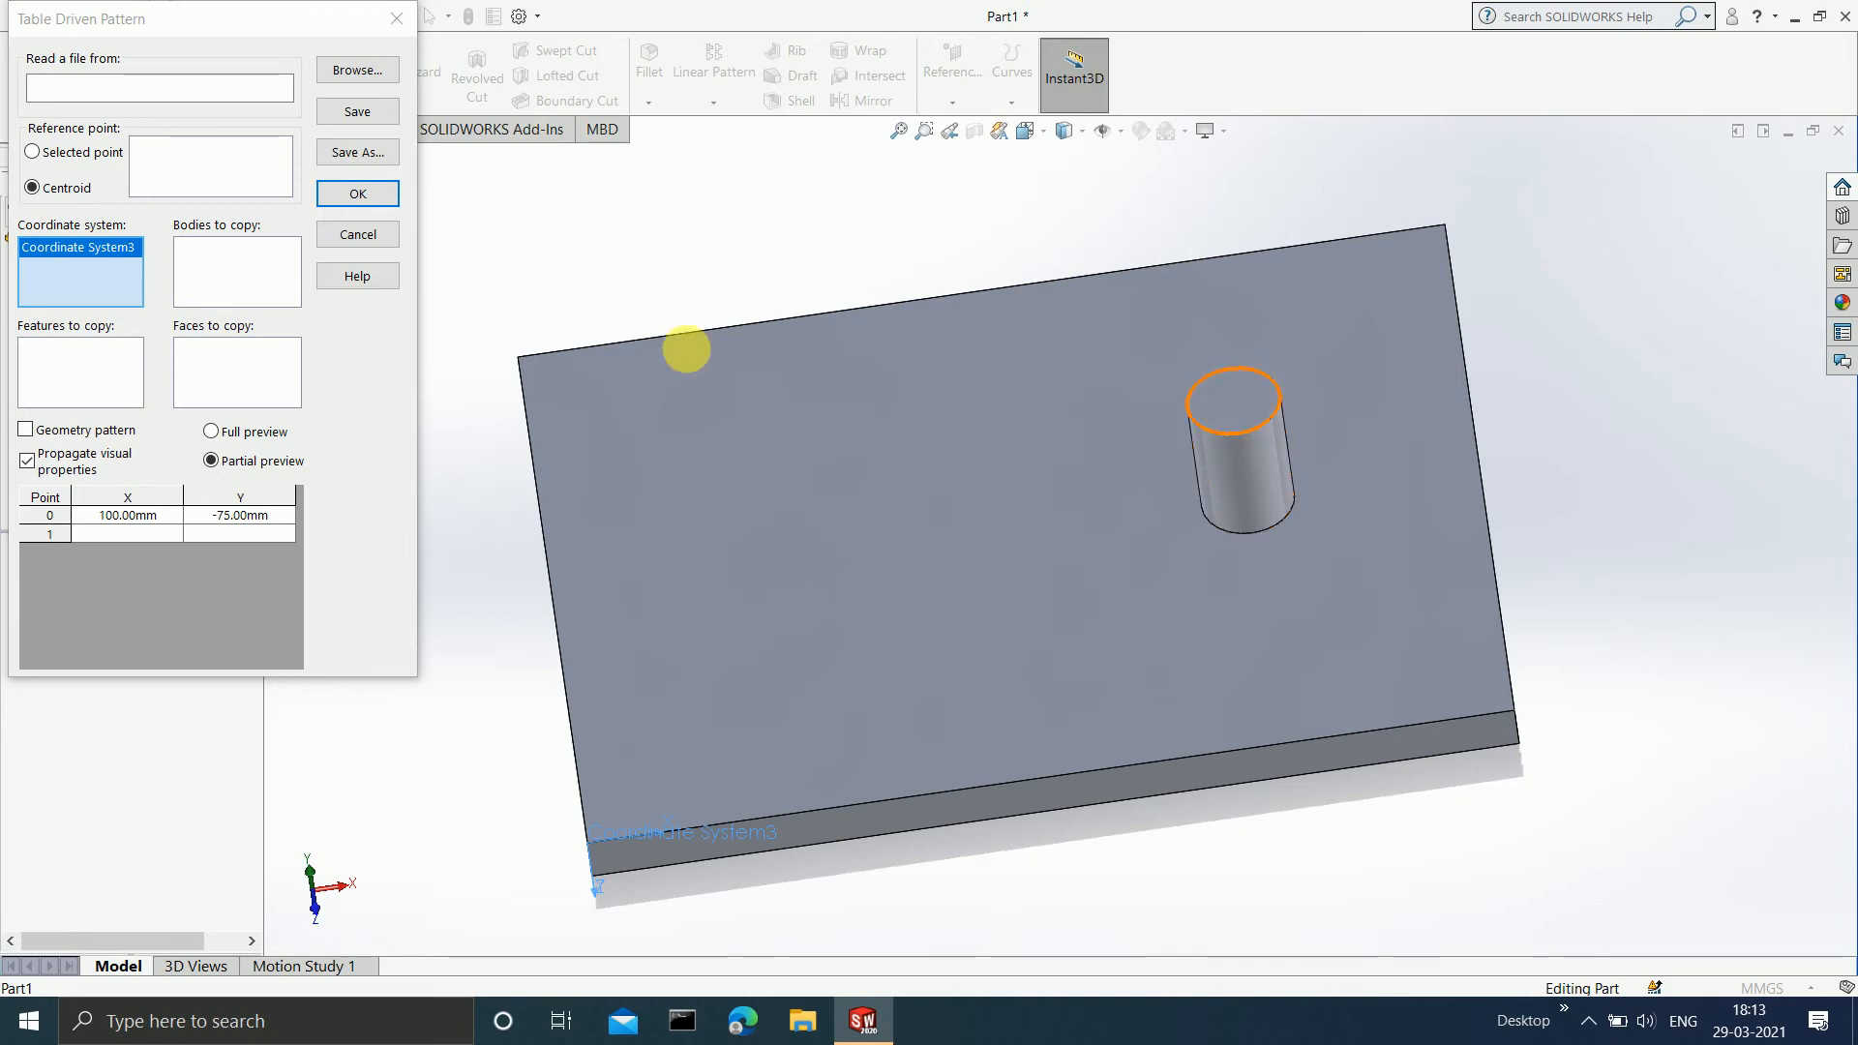
click(61, 357)
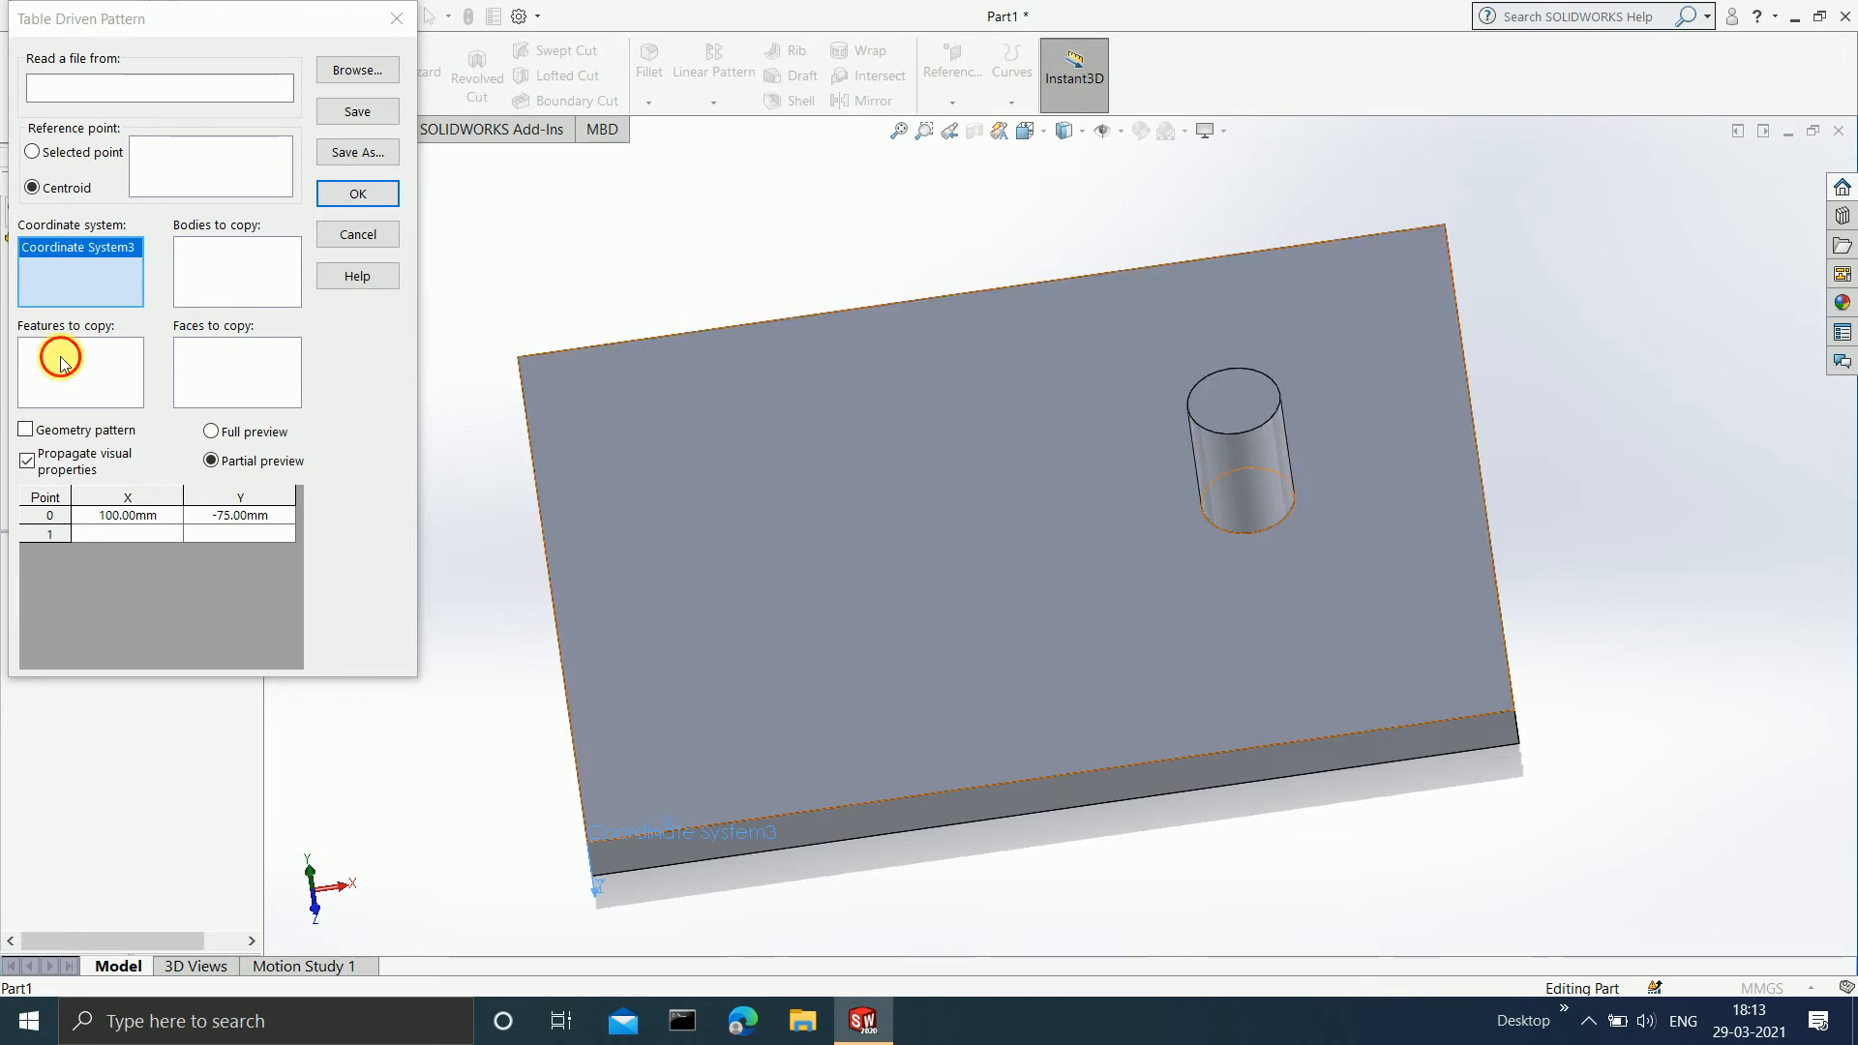
click(1214, 481)
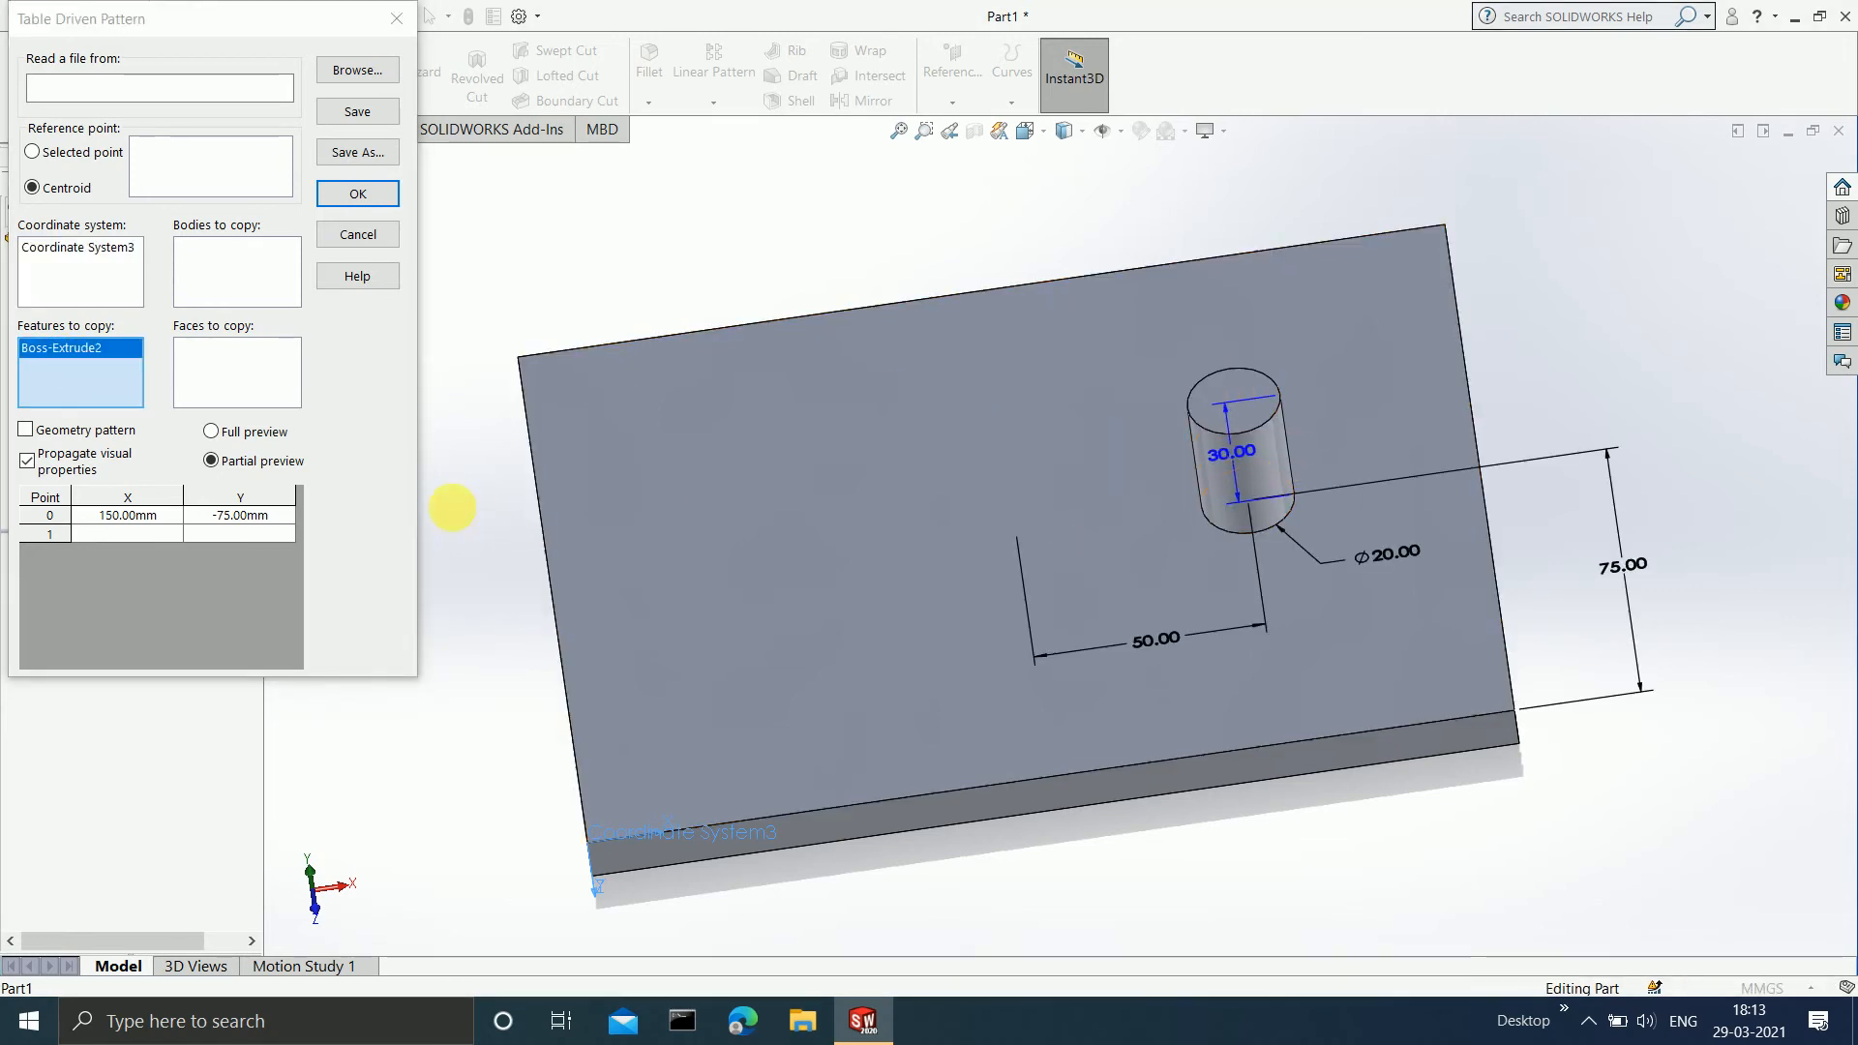
middle_drag(1352, 485, 1215, 519)
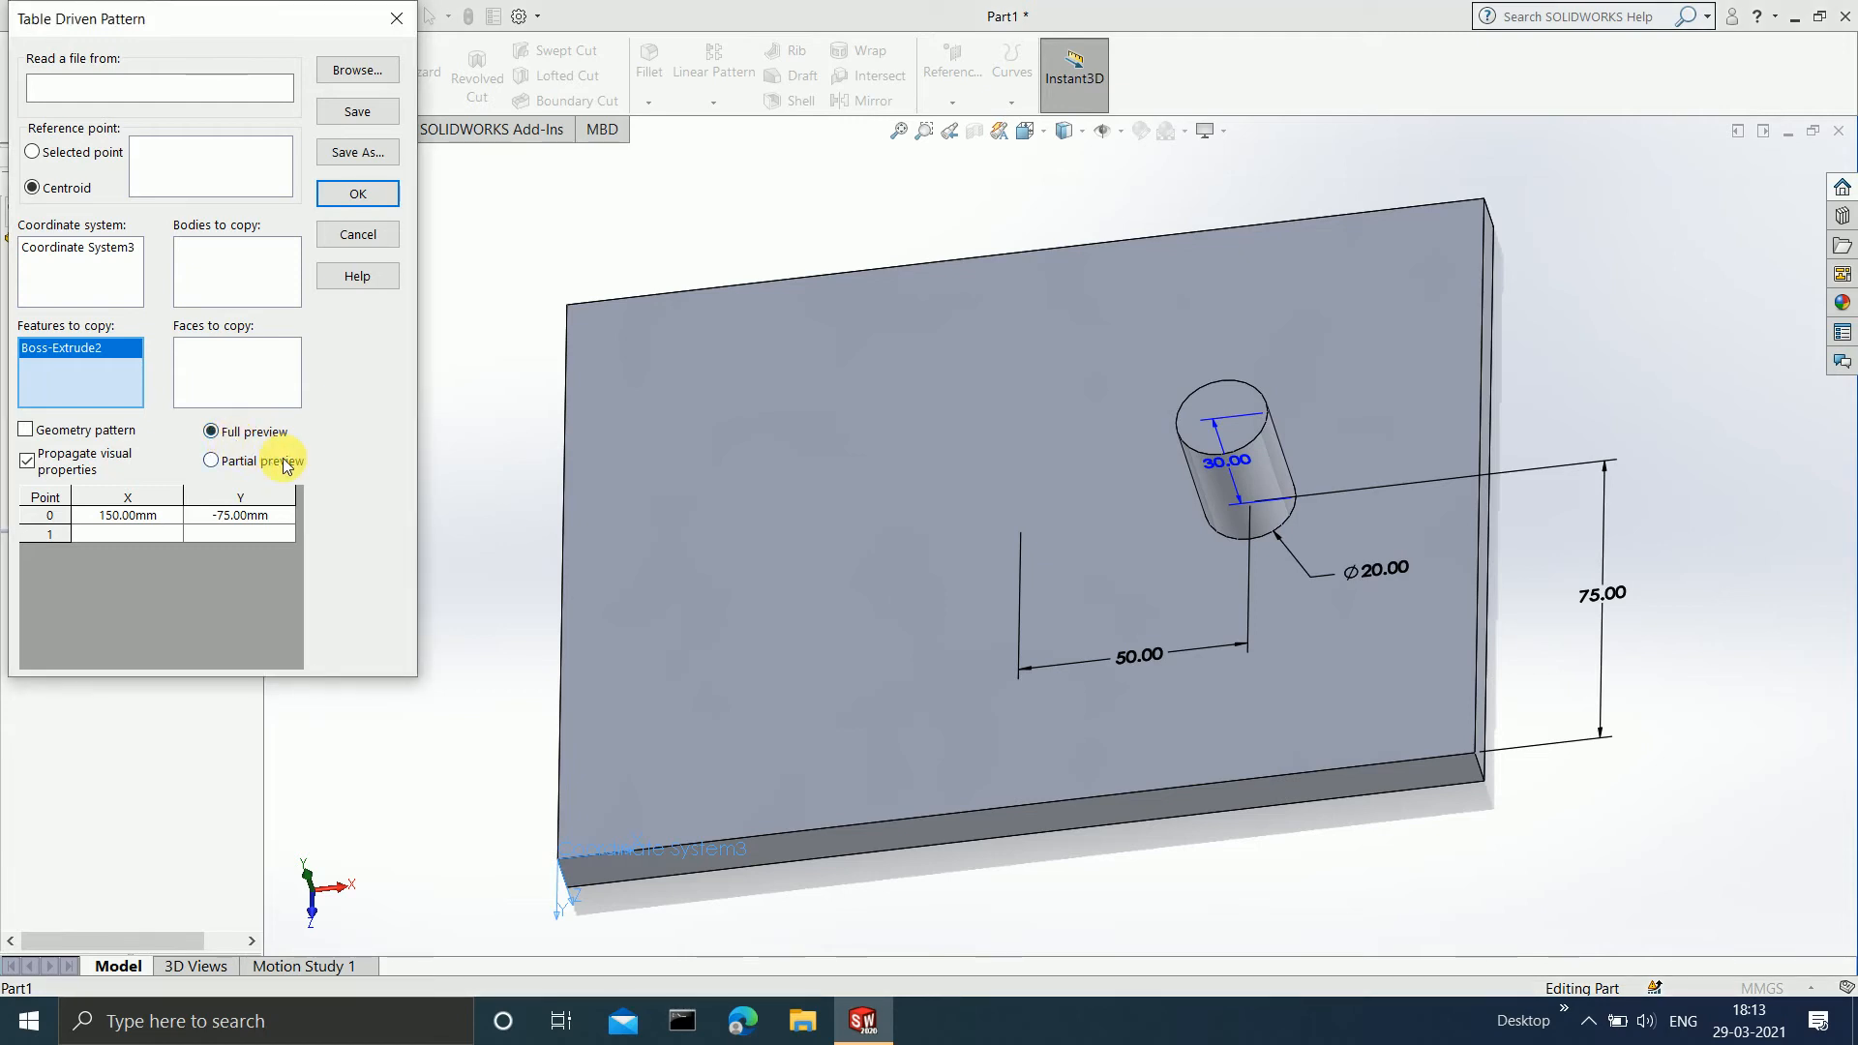
Add point 1 to the pattern table and set its X coordinate to 20 mm.
click(108, 537)
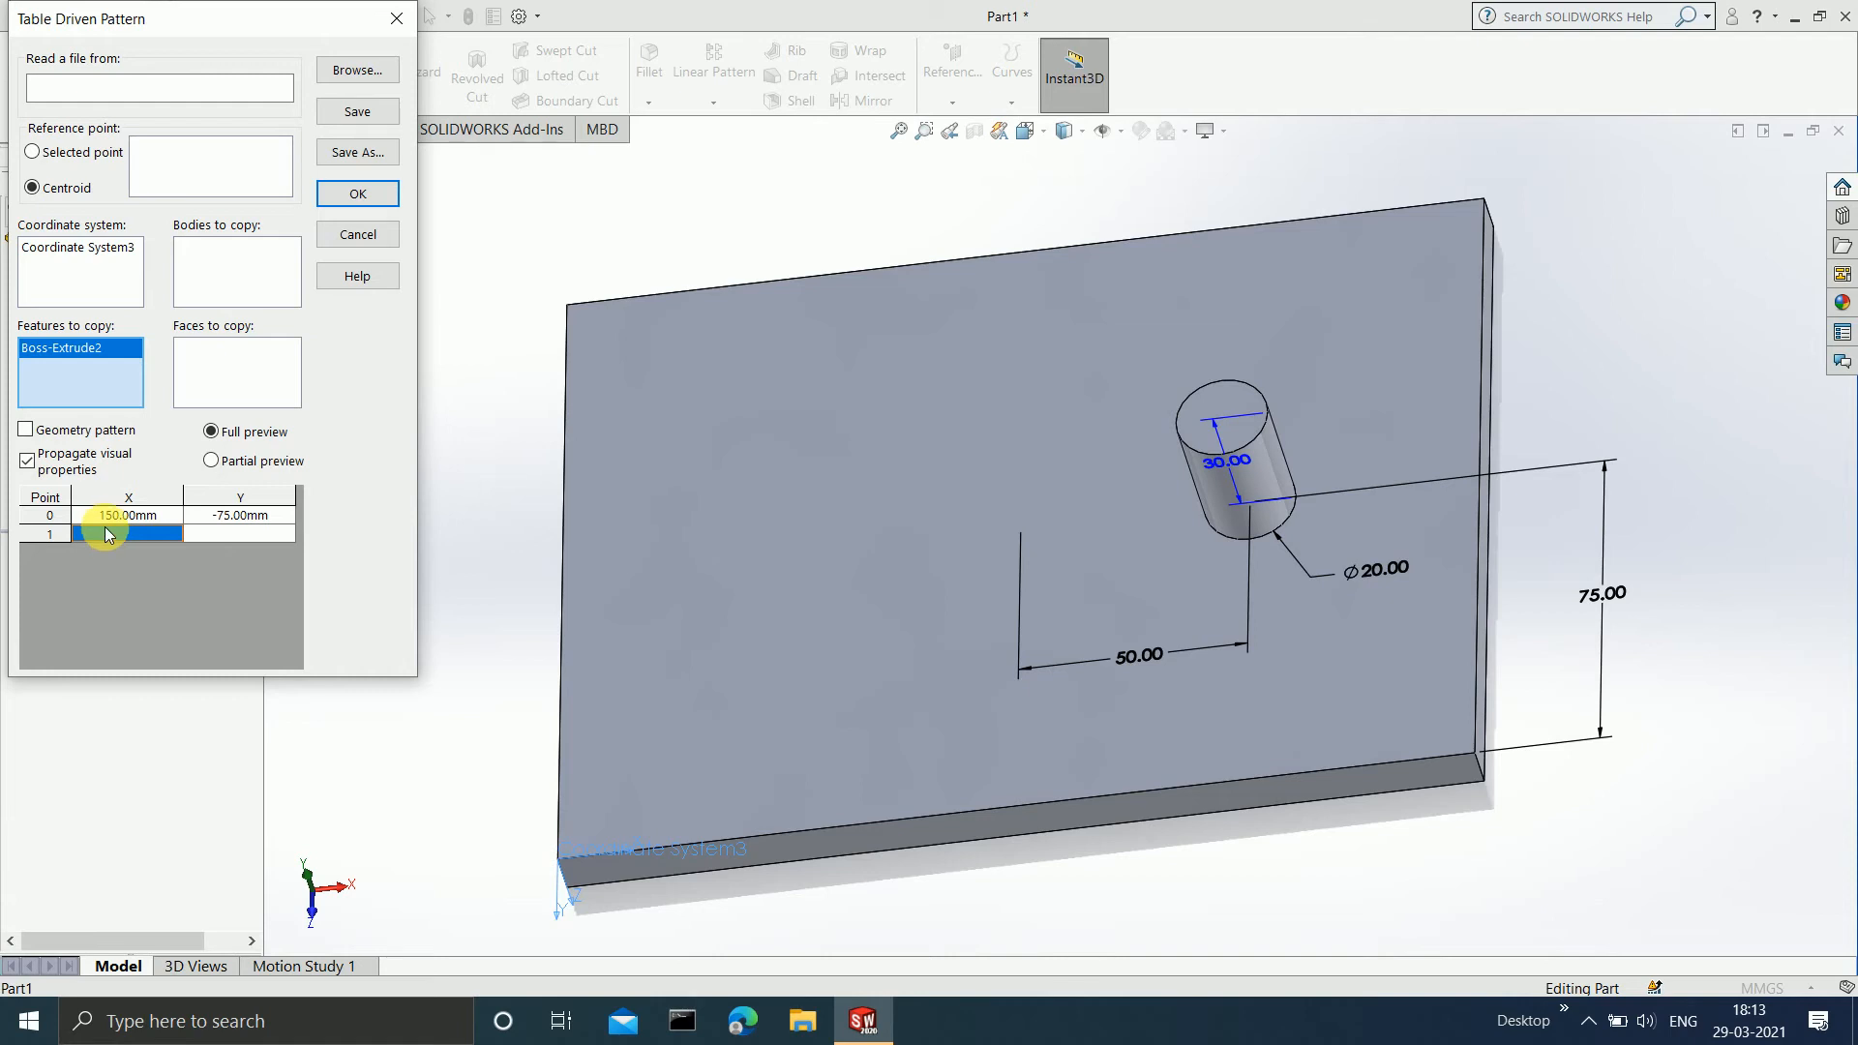
click(109, 535)
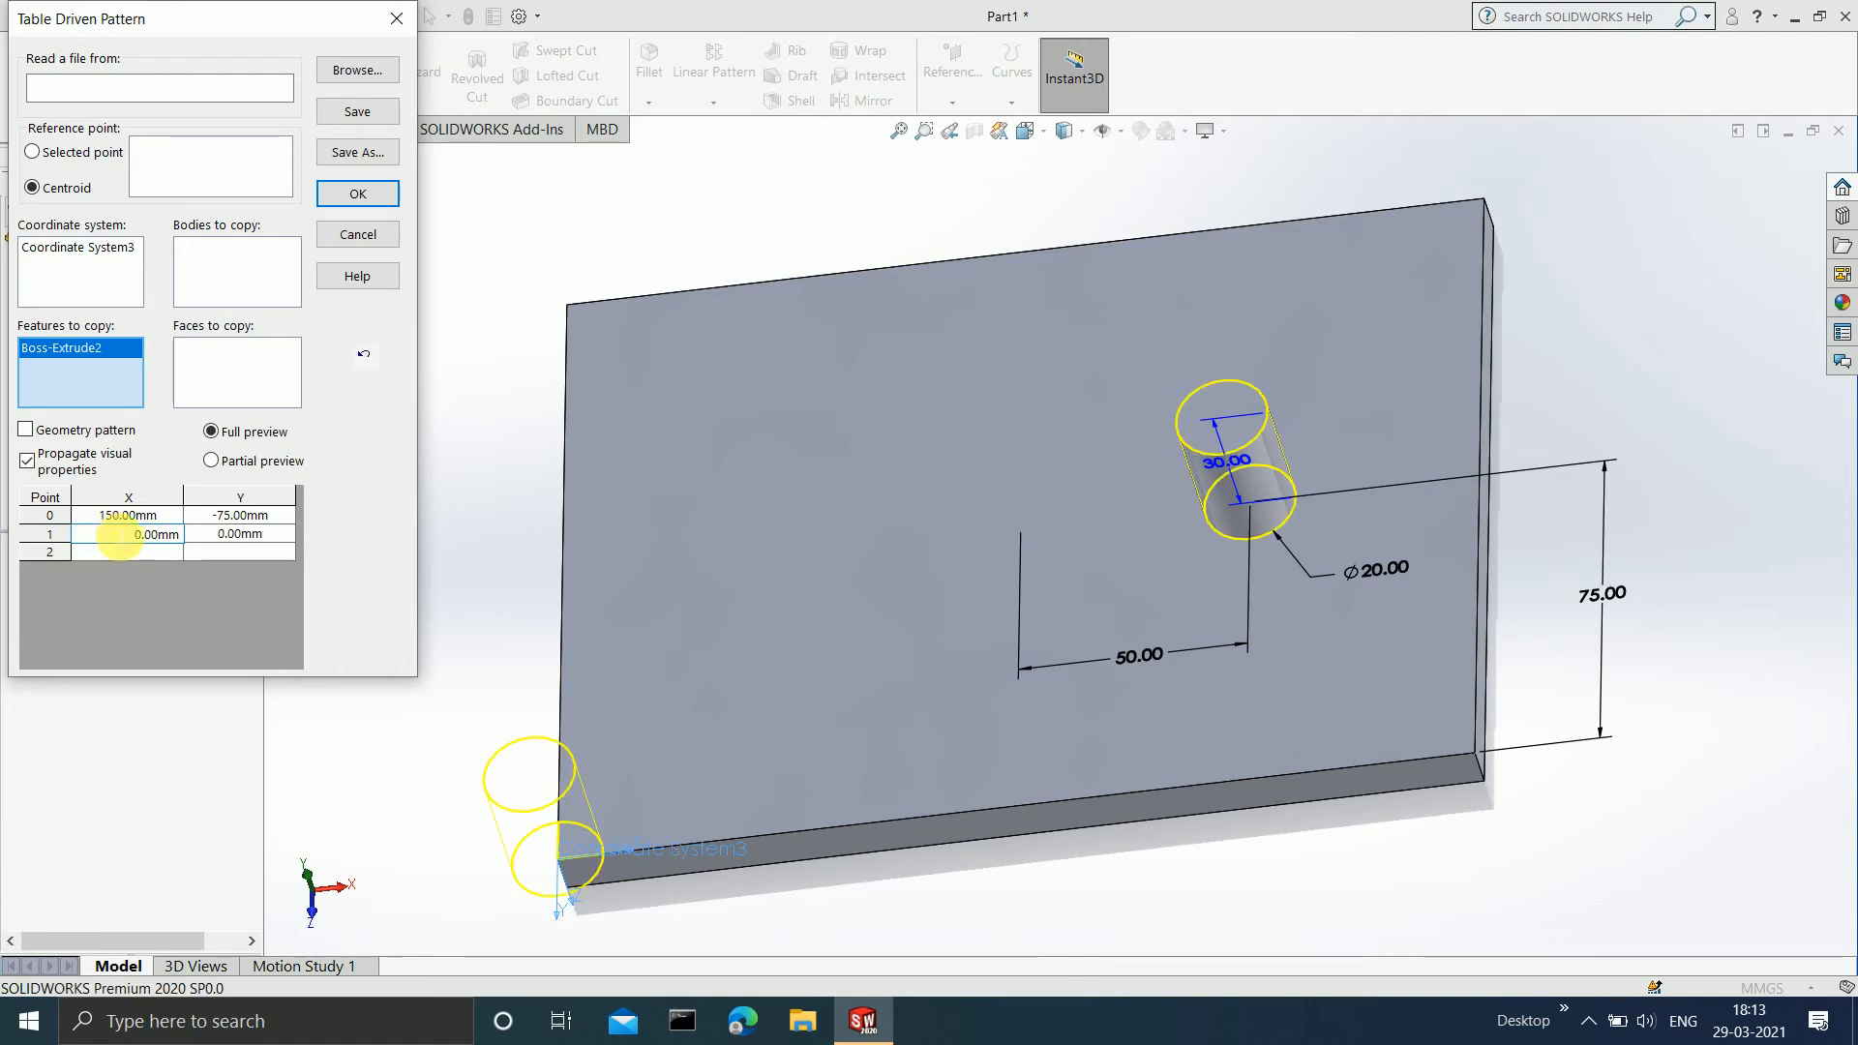
double_click(119, 537)
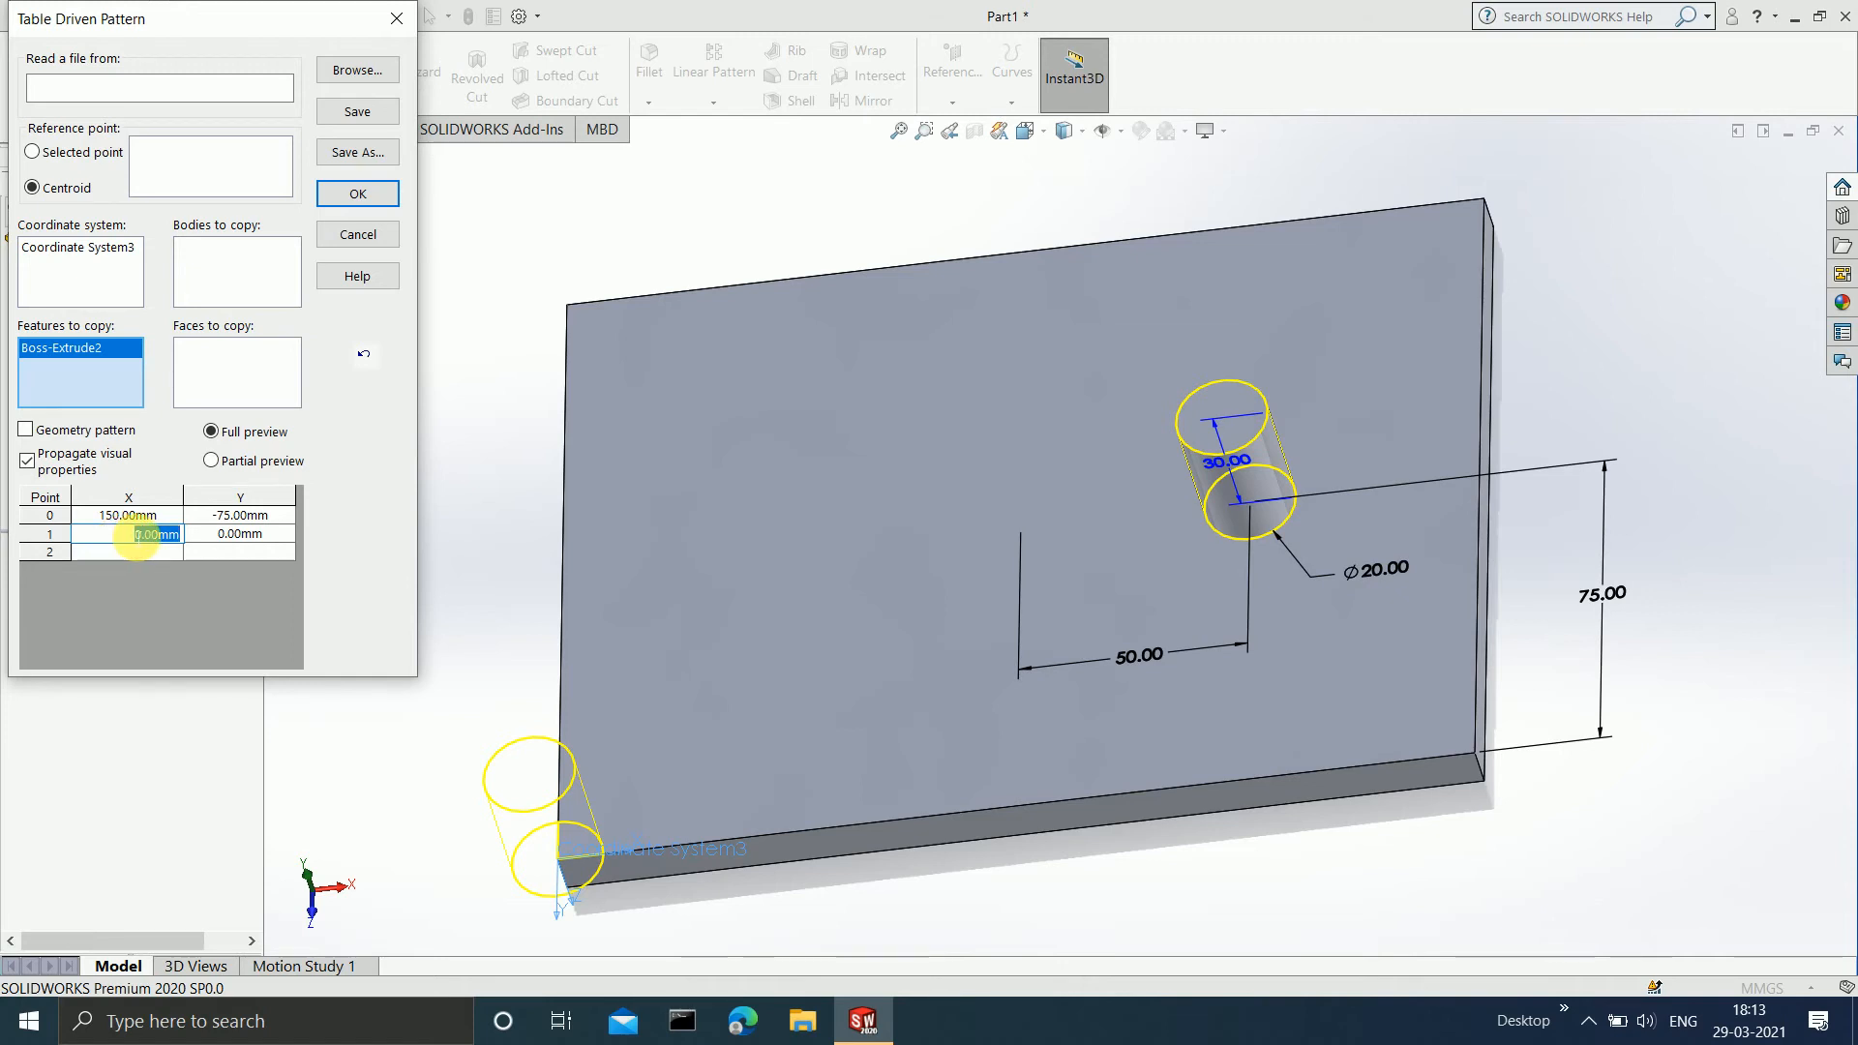
text(20)
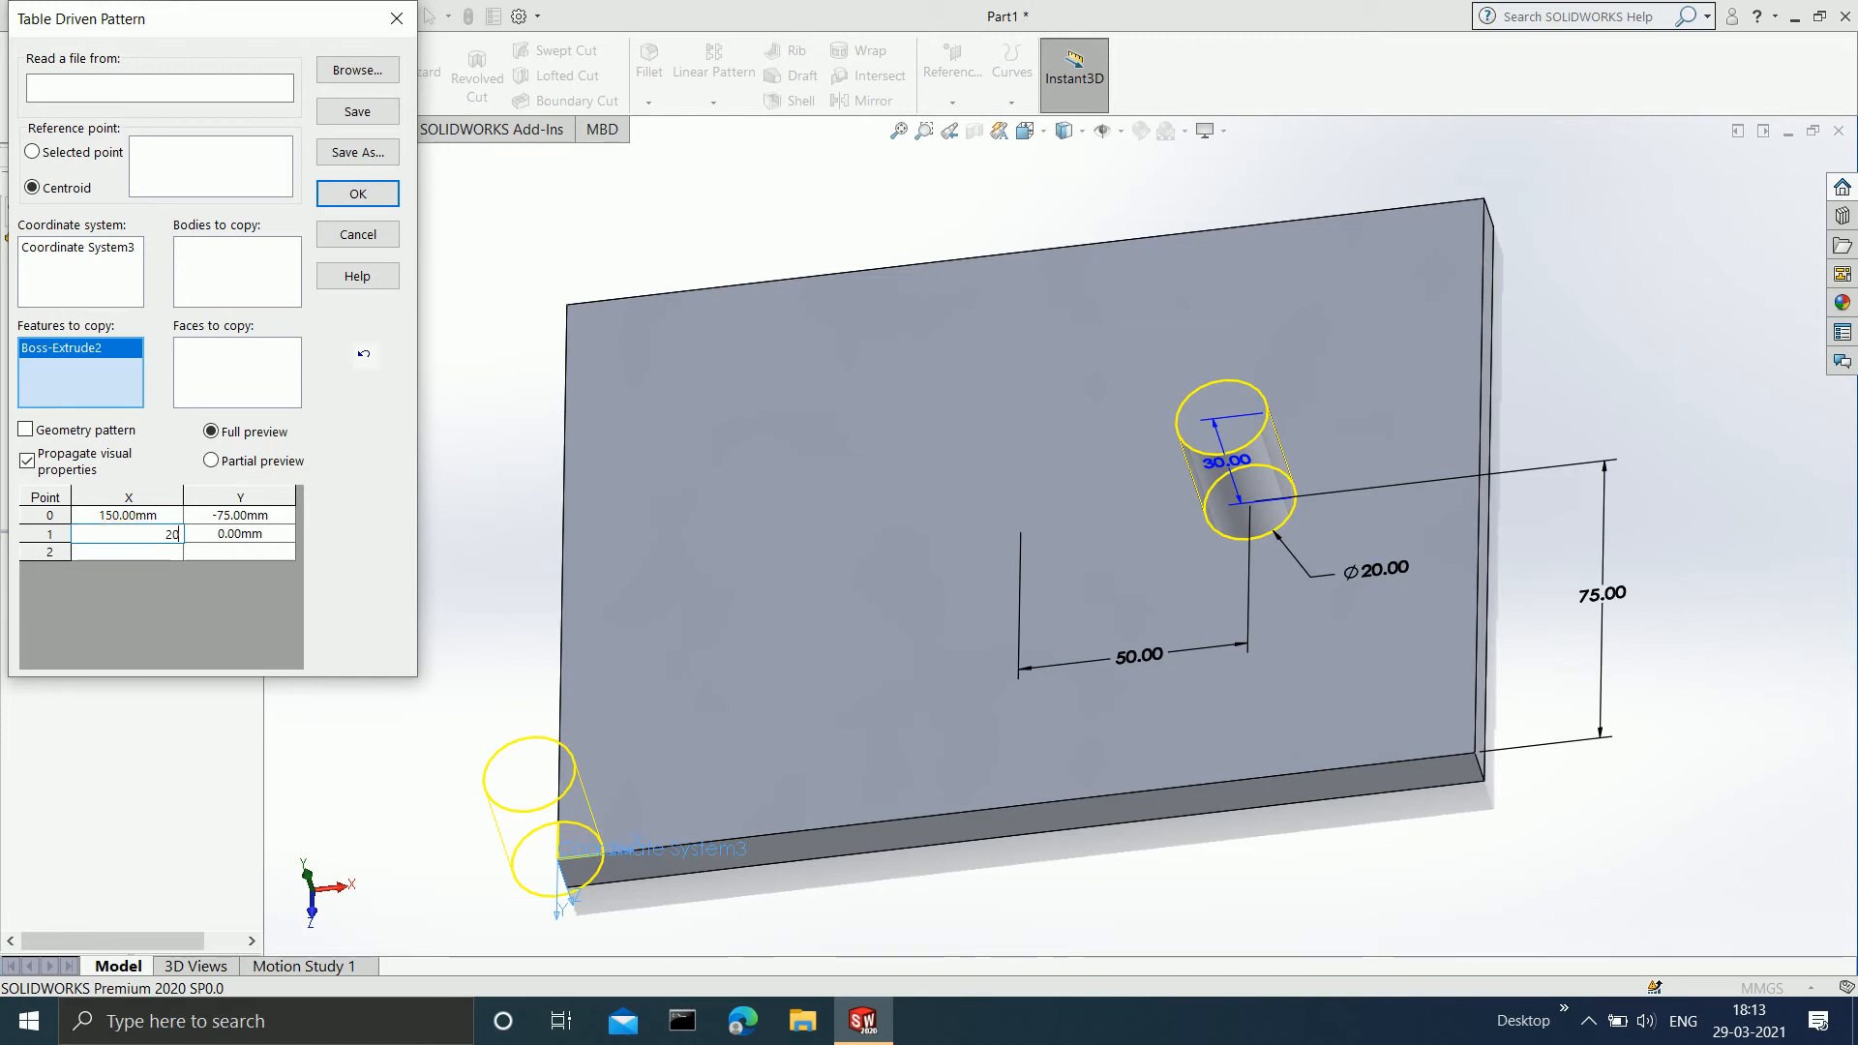
key(Return)
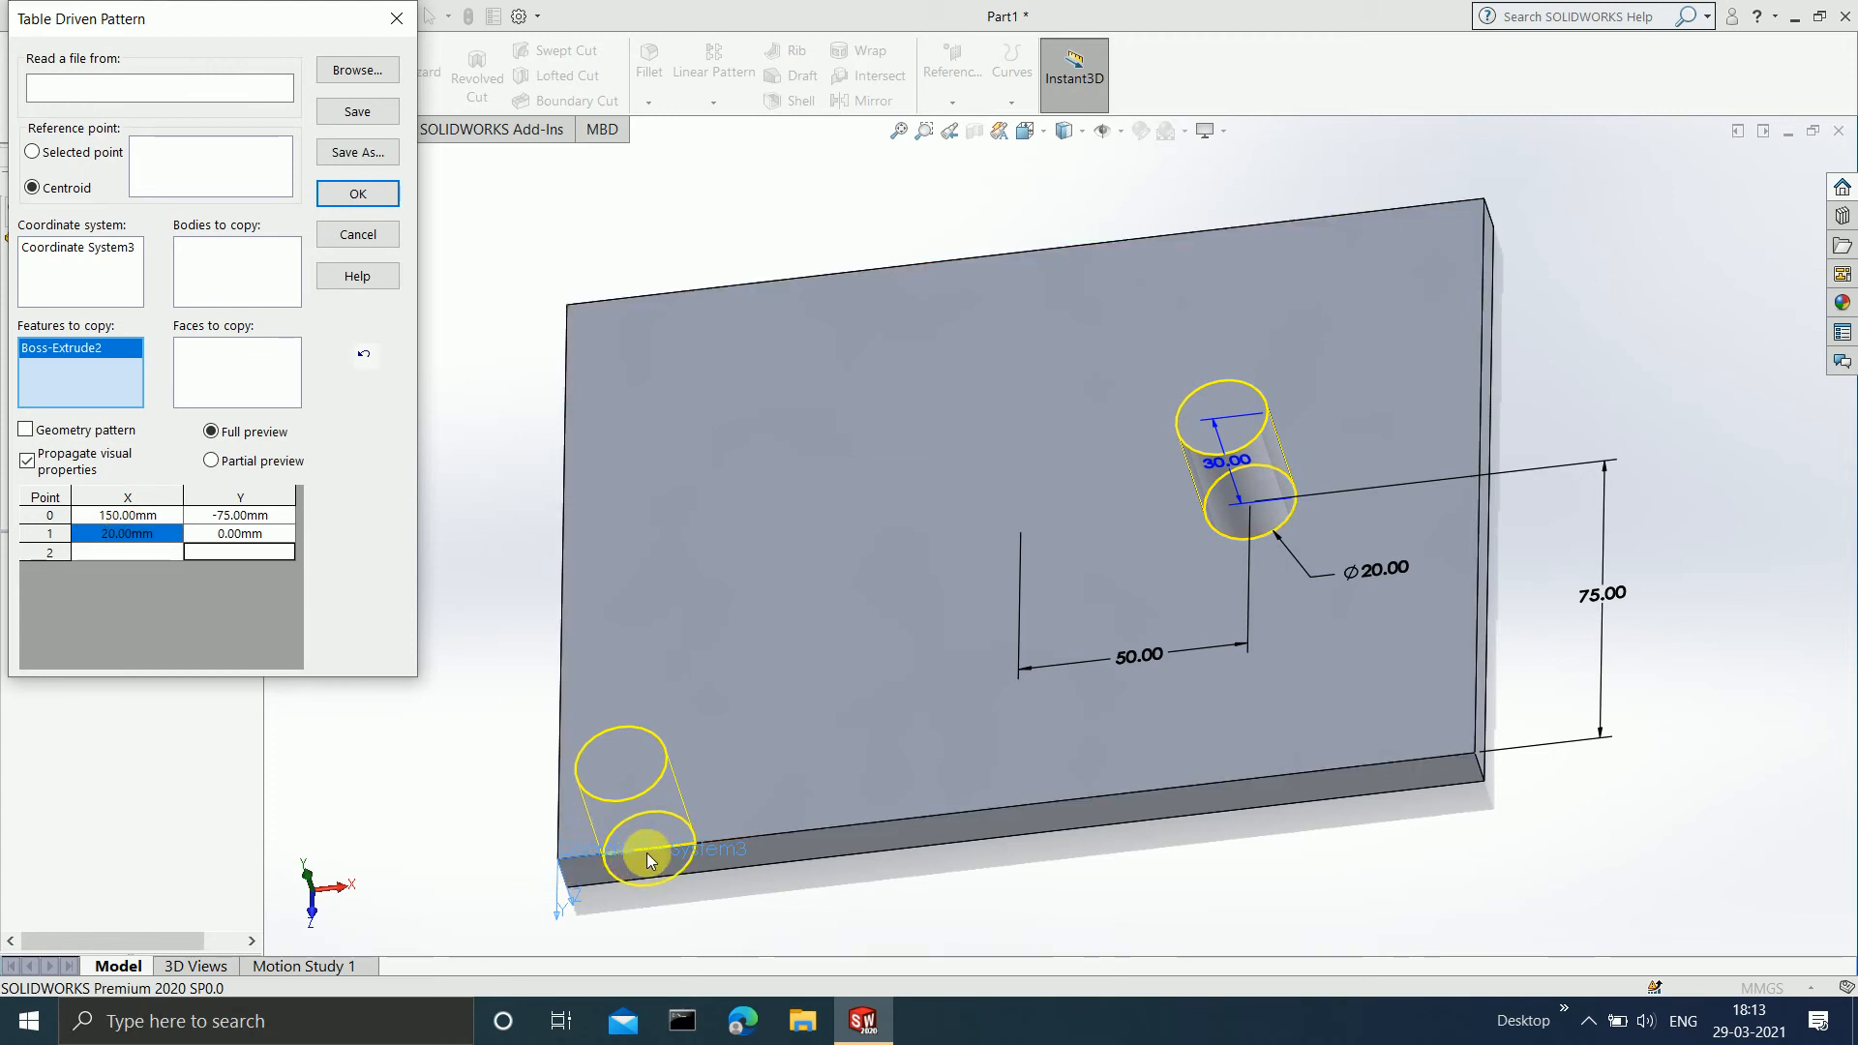
Set the Y coordinate of point 1 in the pattern table to 40 mm.
scroll(606, 842, down, 5)
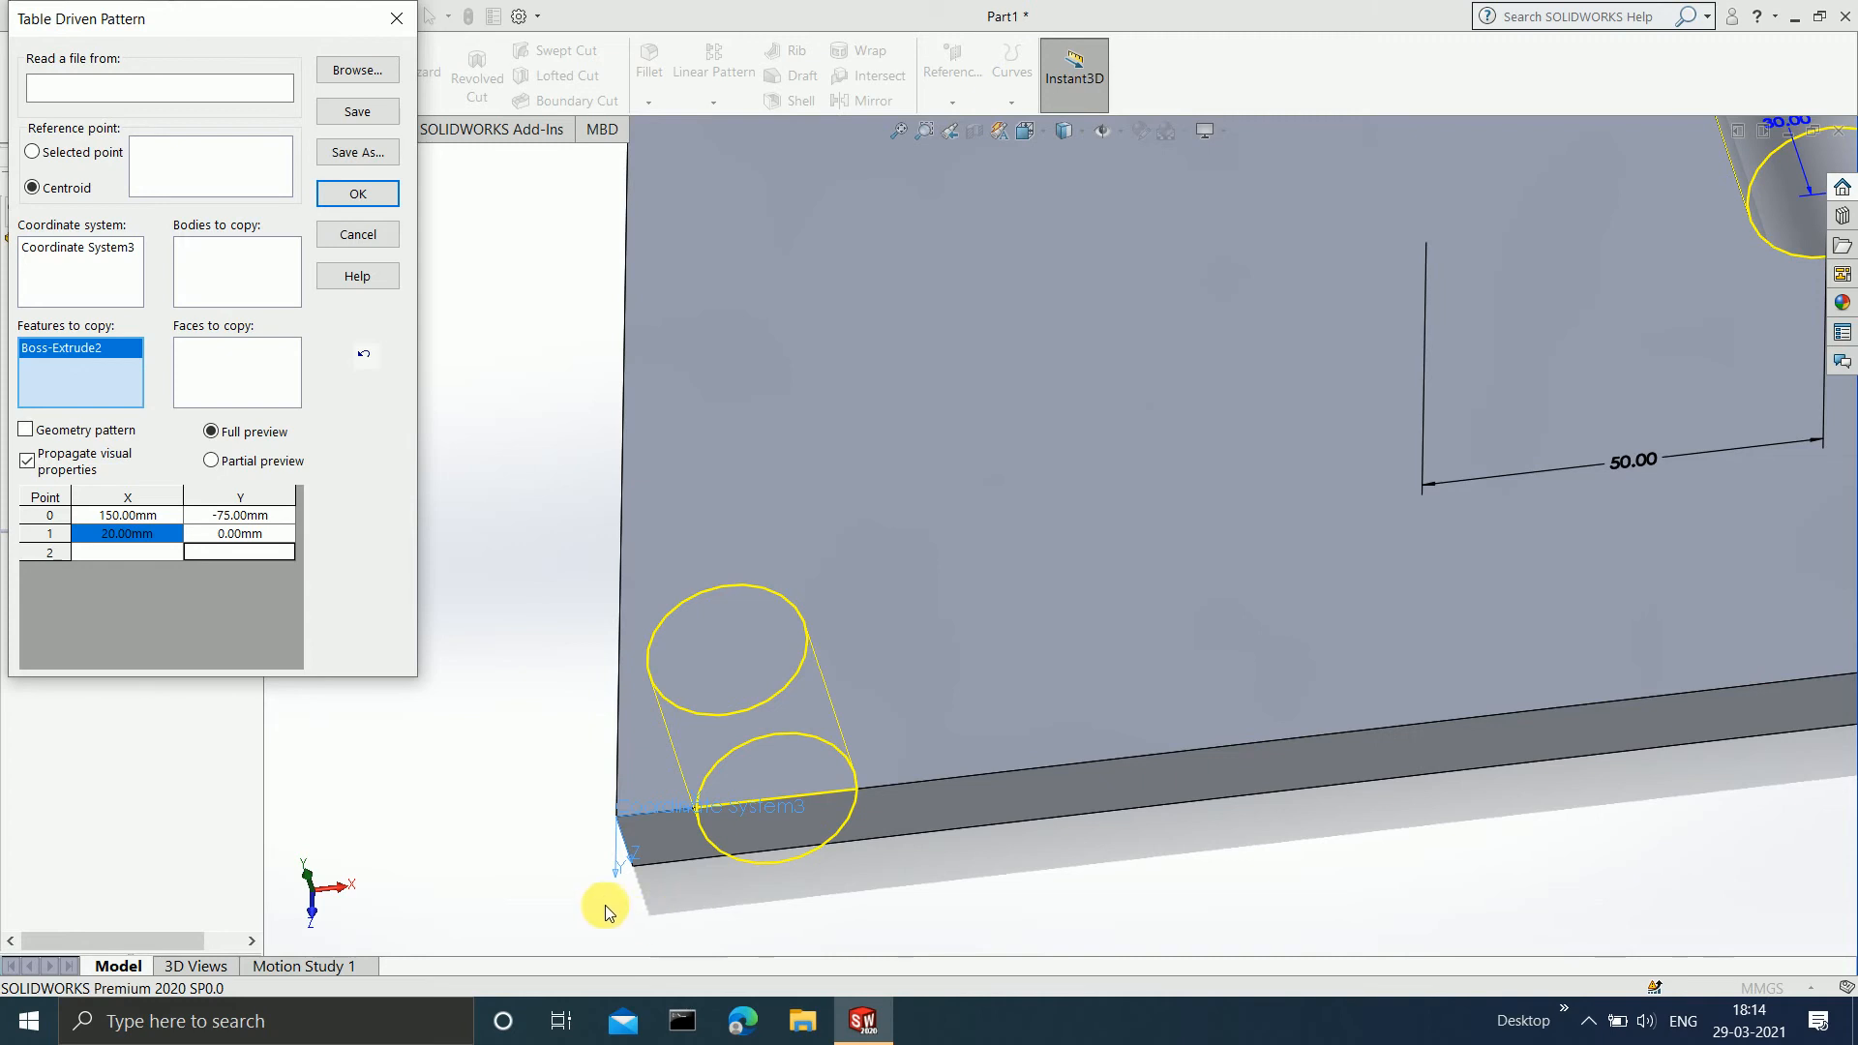
middle_drag(615, 859, 677, 813)
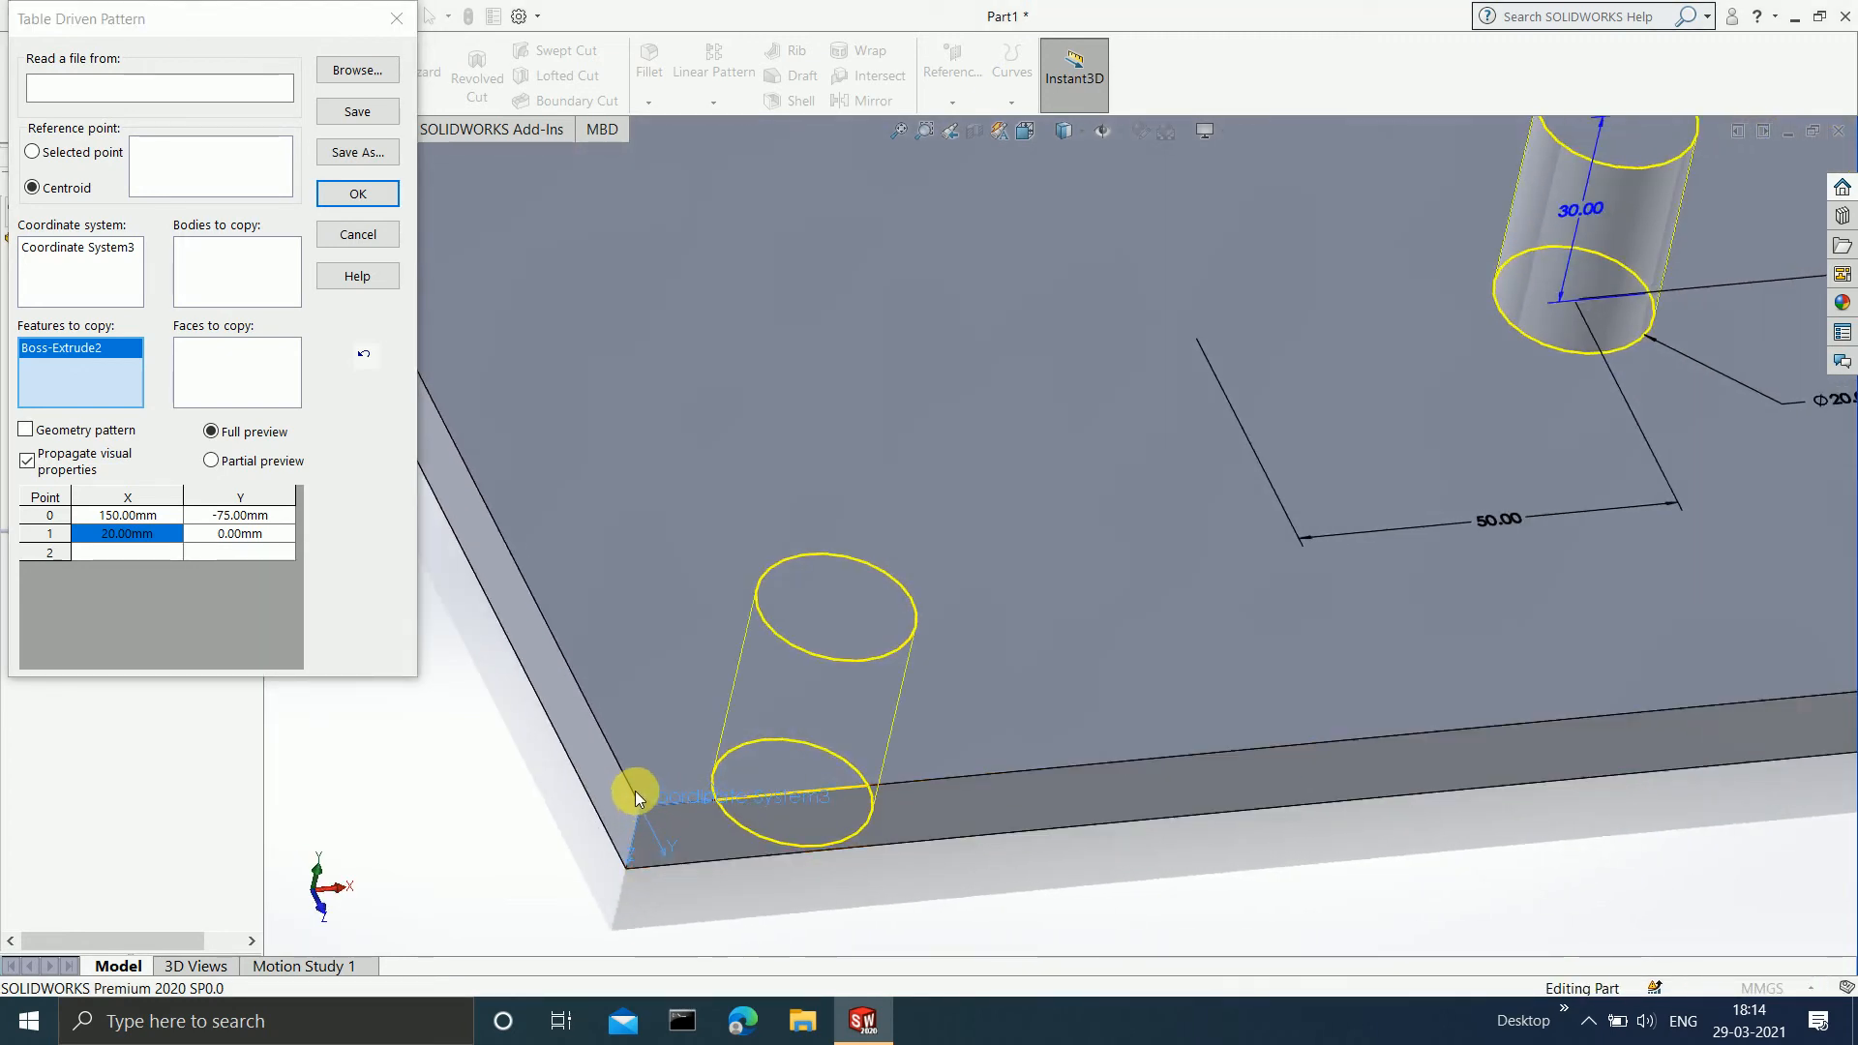
double_click(247, 542)
text(40)
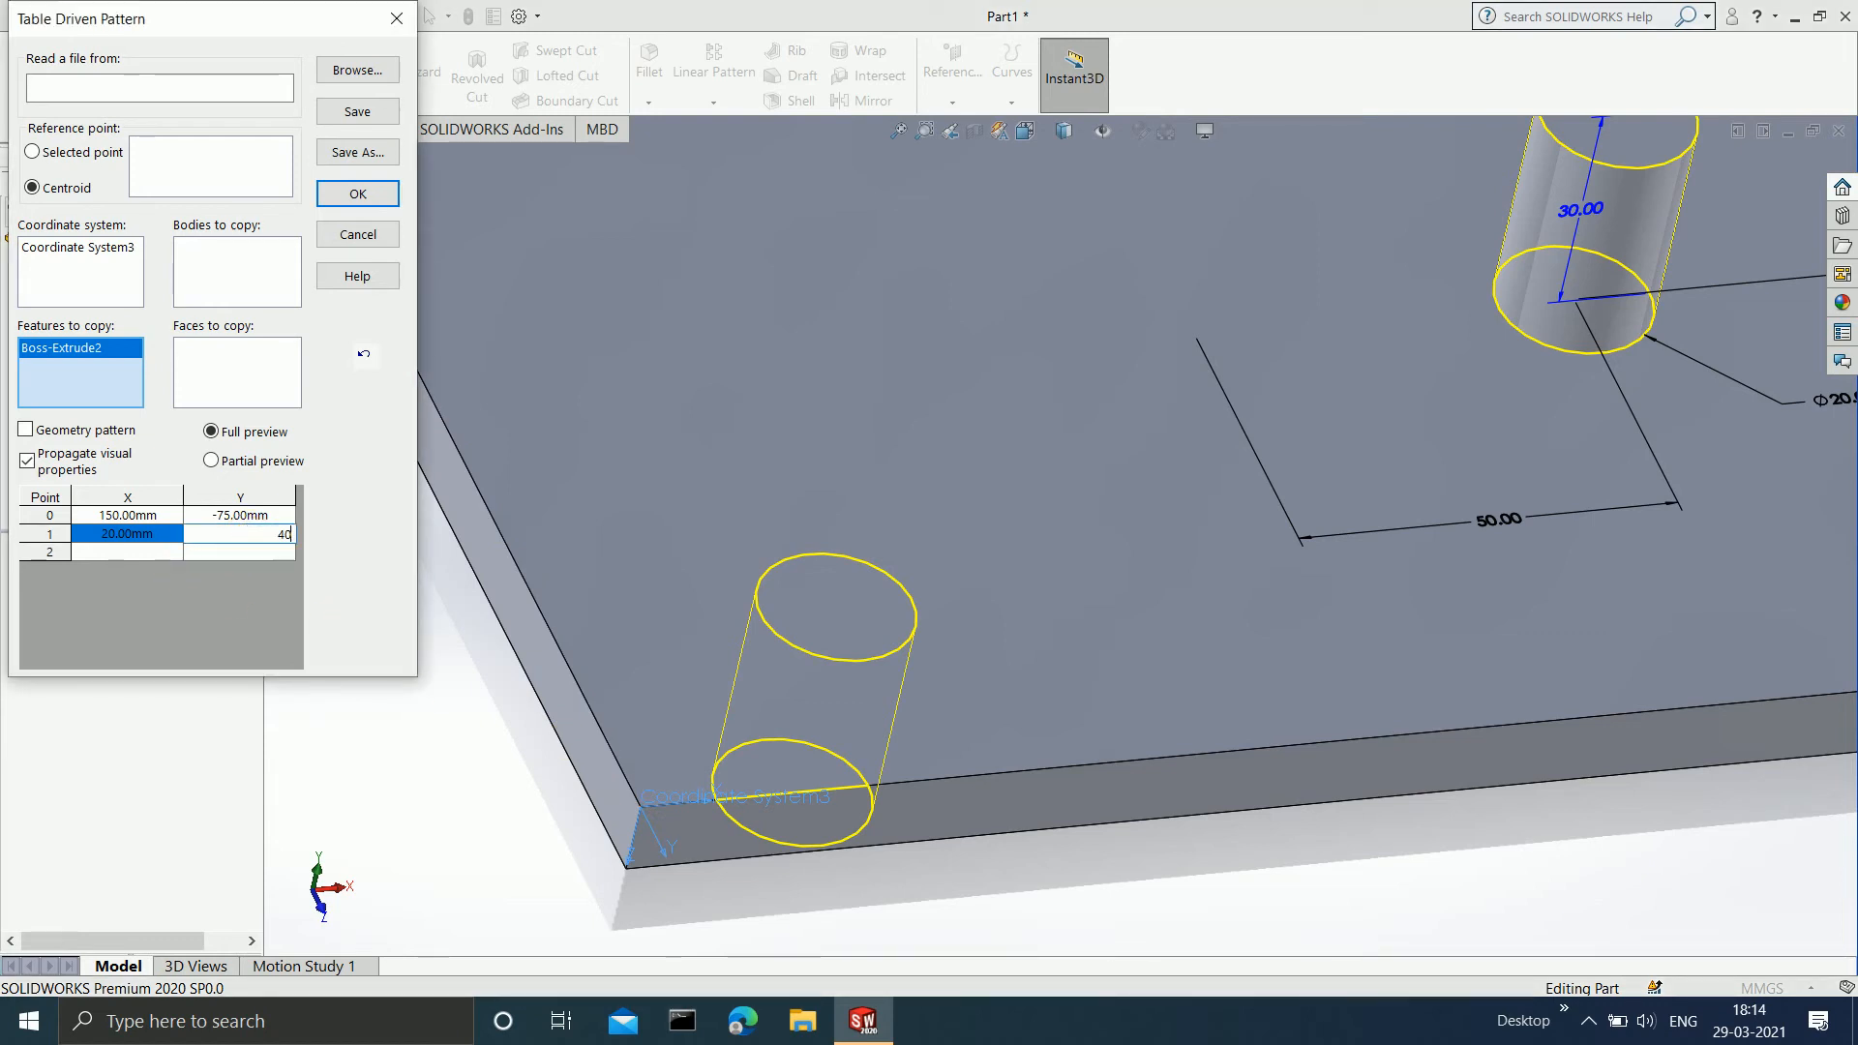
key(Return)
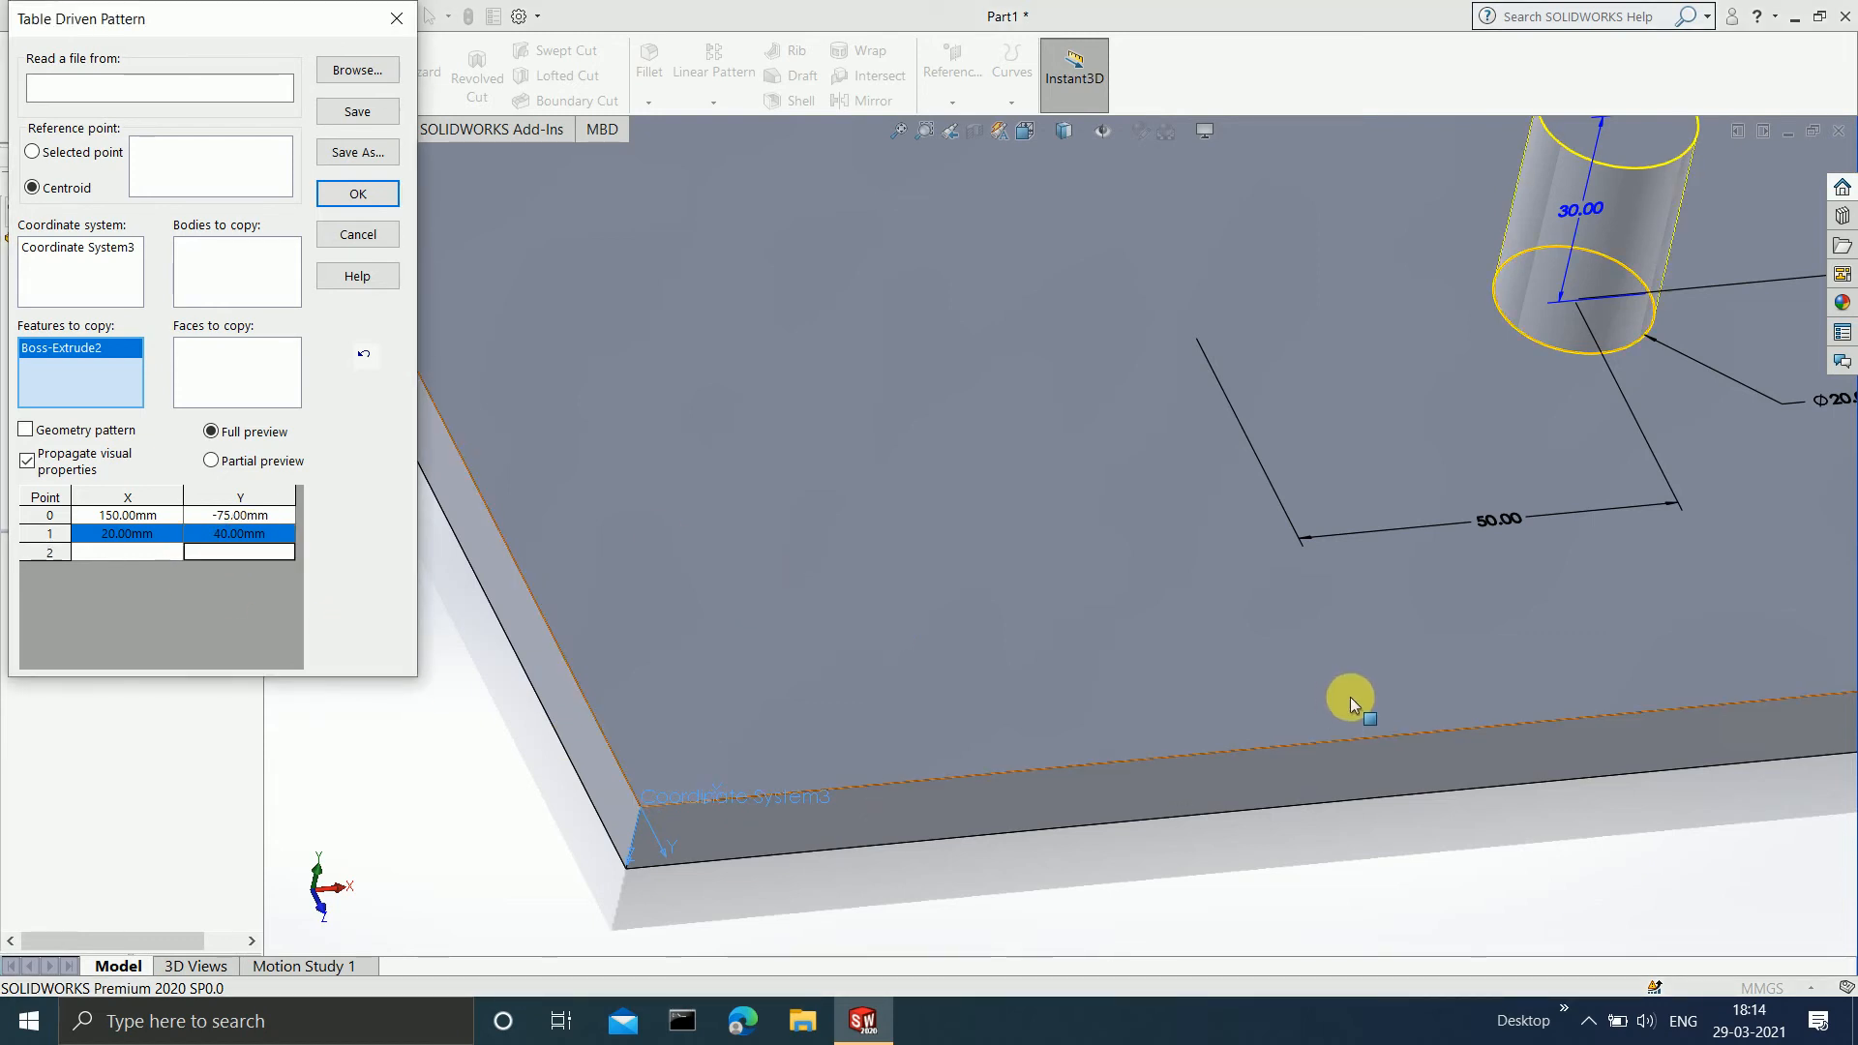
Reverse the sign of point 1's Y coordinate, making it -40 mm so the copy sits on the plate.
scroll(1350, 697, up, 3)
scroll(1273, 555, down, 3)
scroll(1215, 676, up, 2)
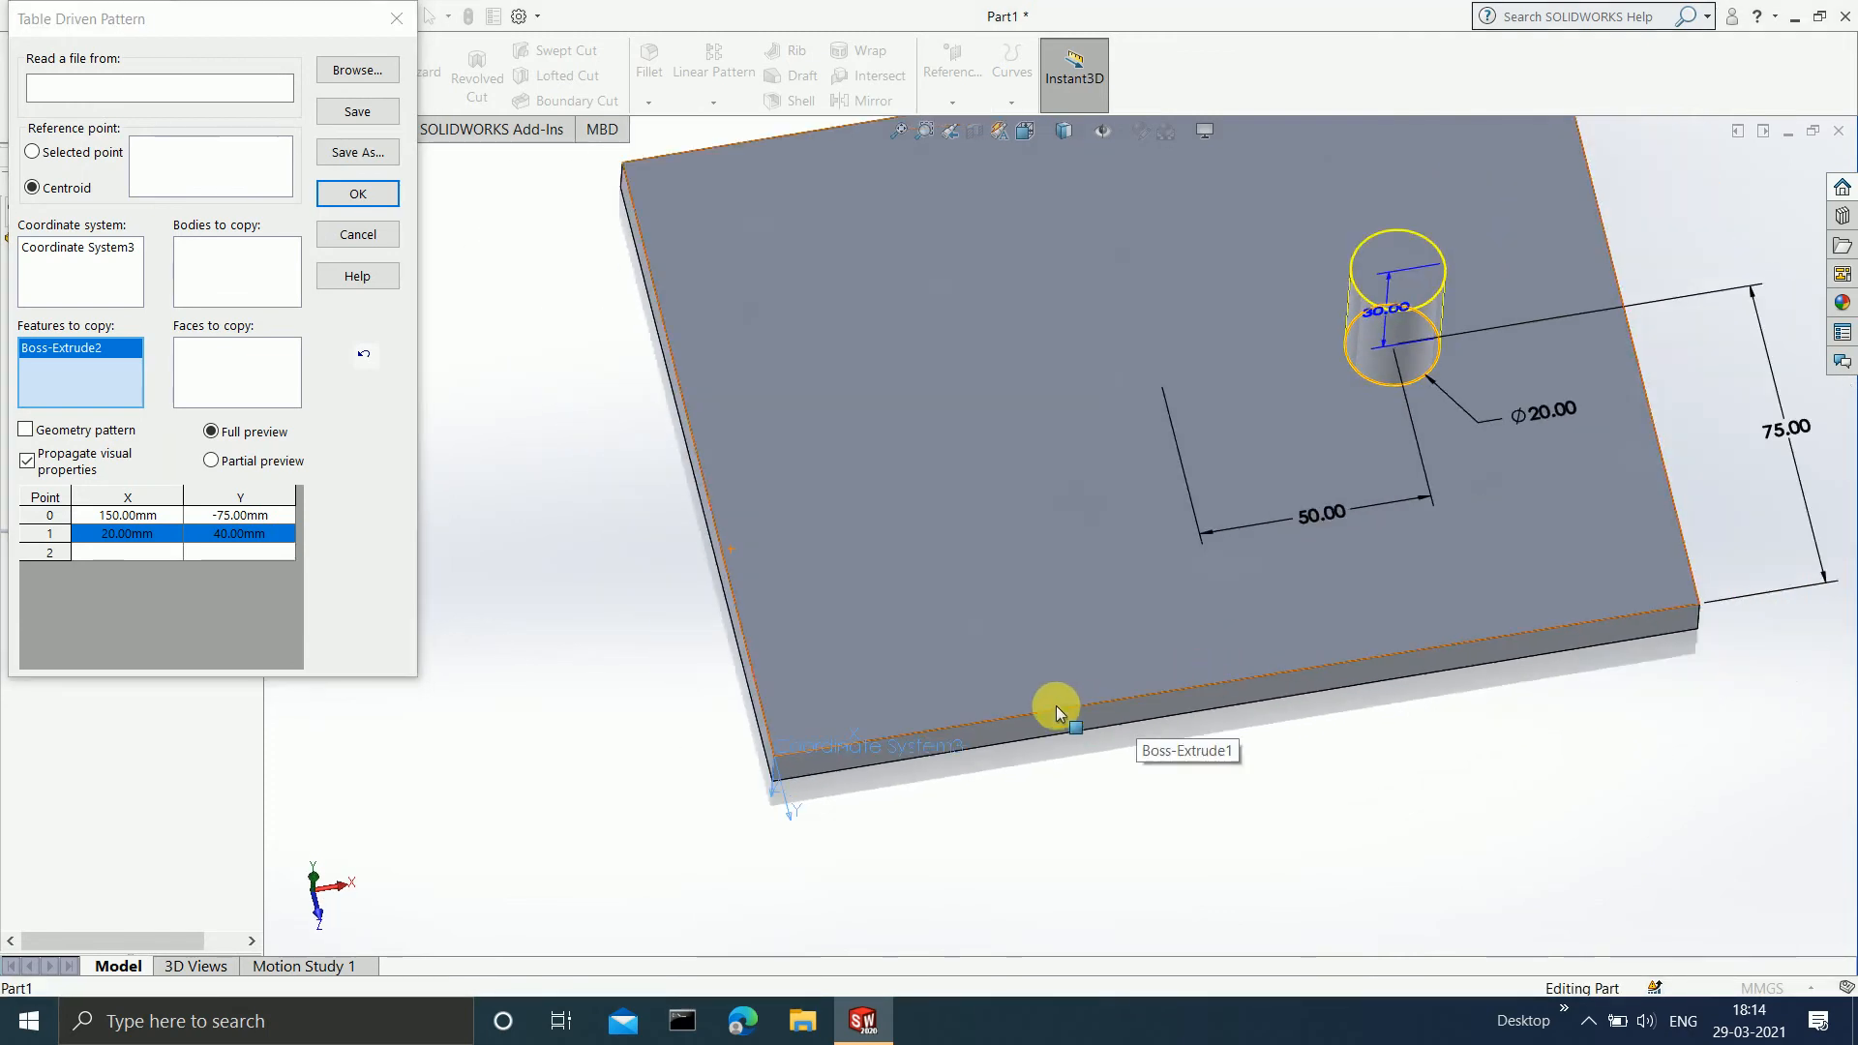
scroll(999, 420, up, 3)
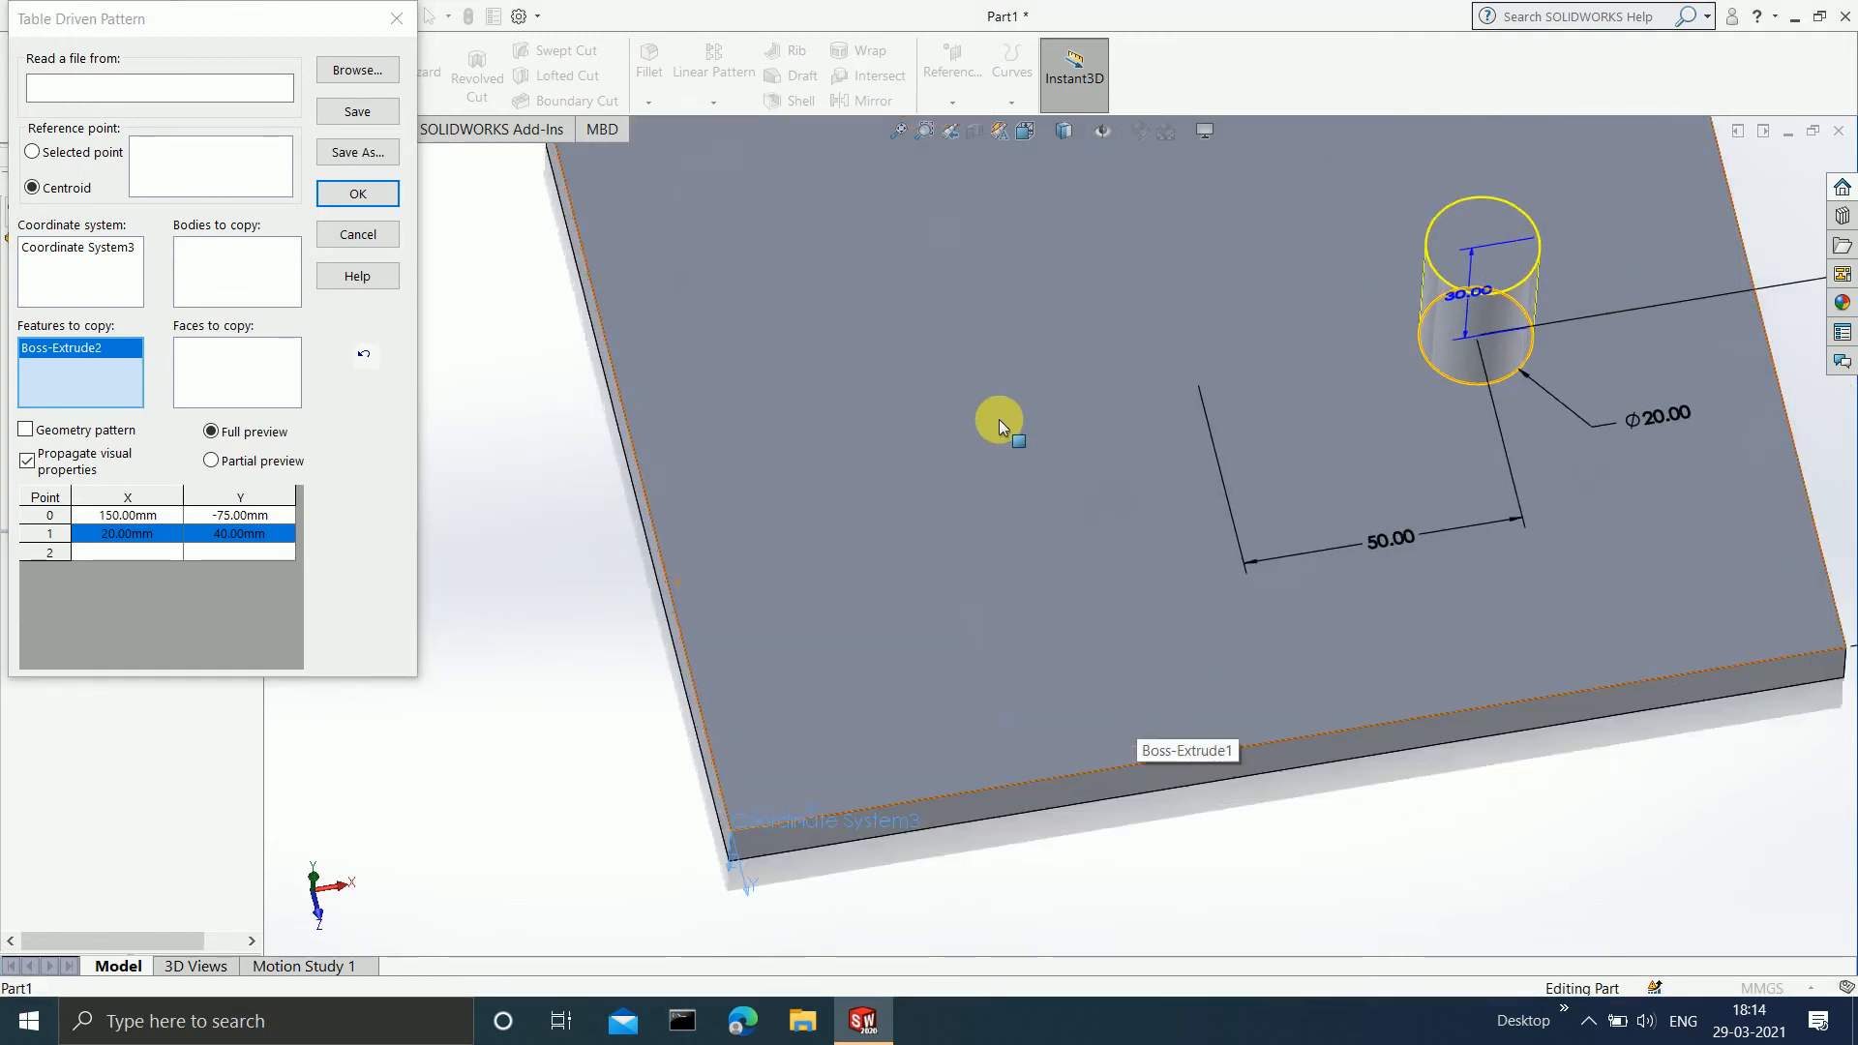
scroll(1203, 474, down, 3)
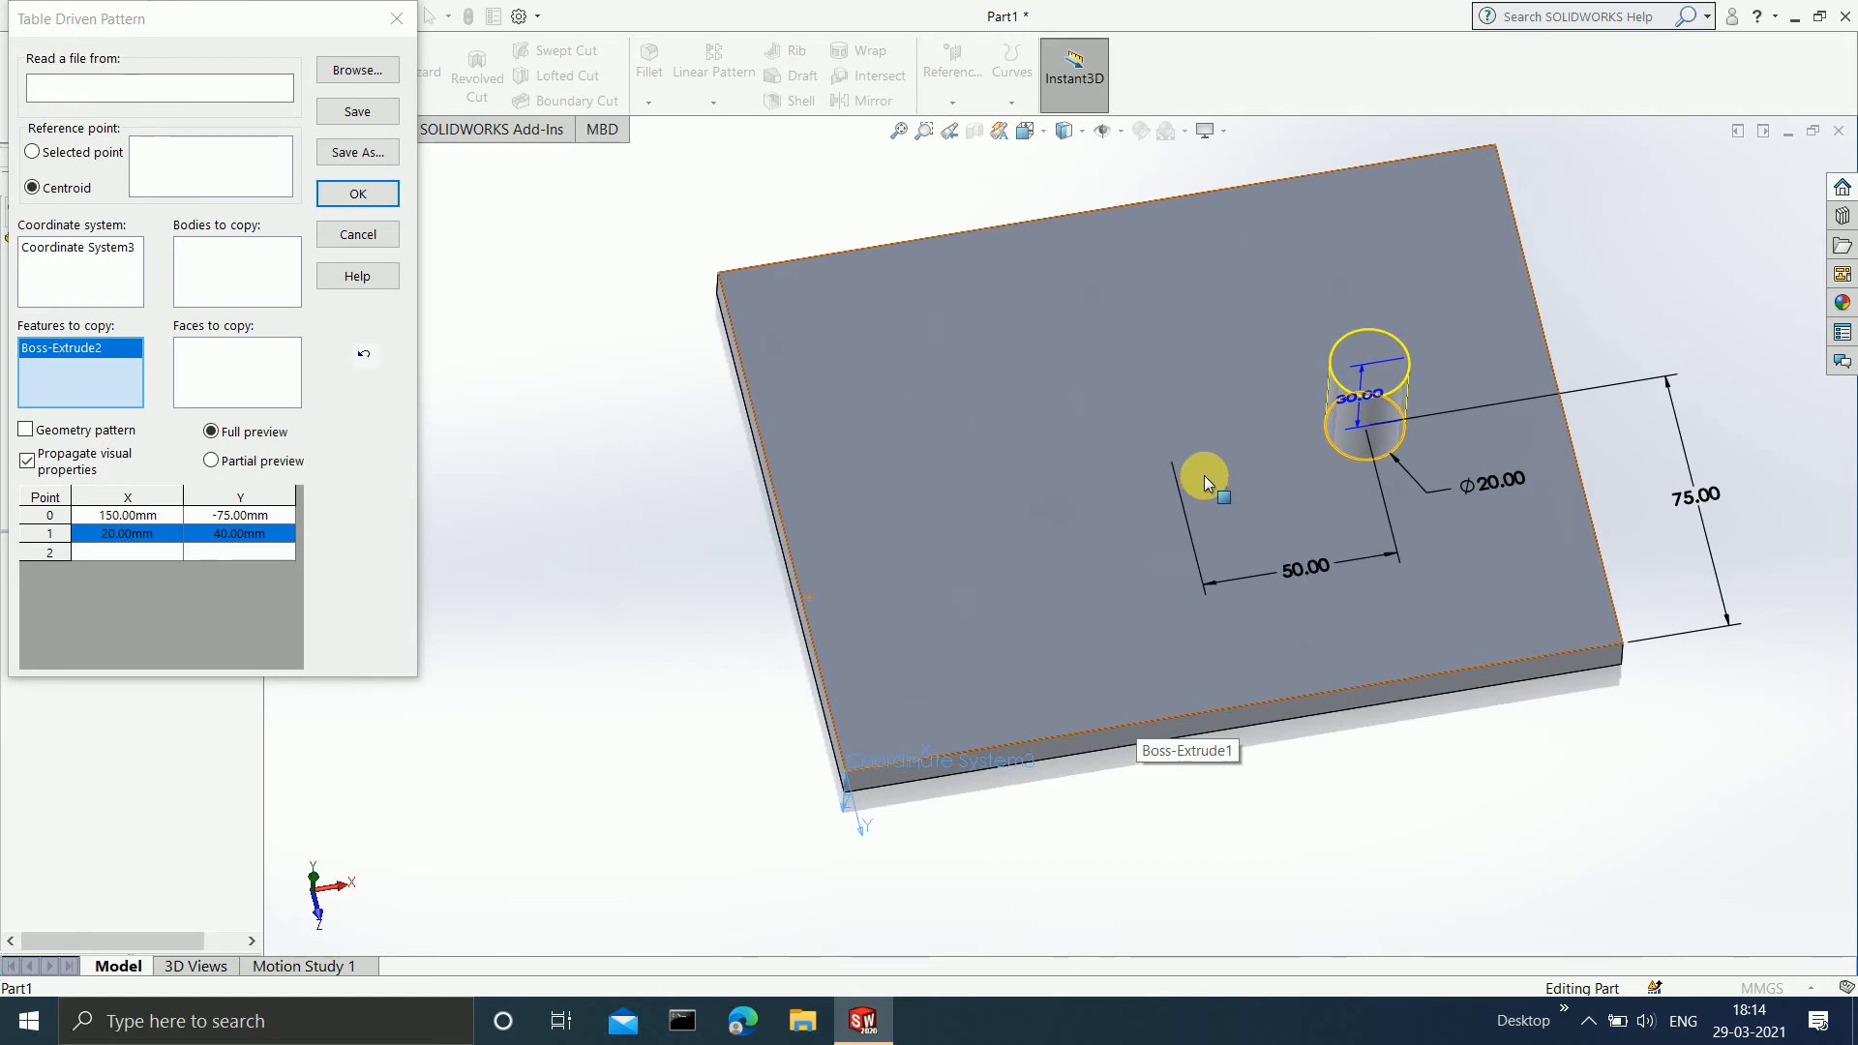
scroll(902, 807, up, 3)
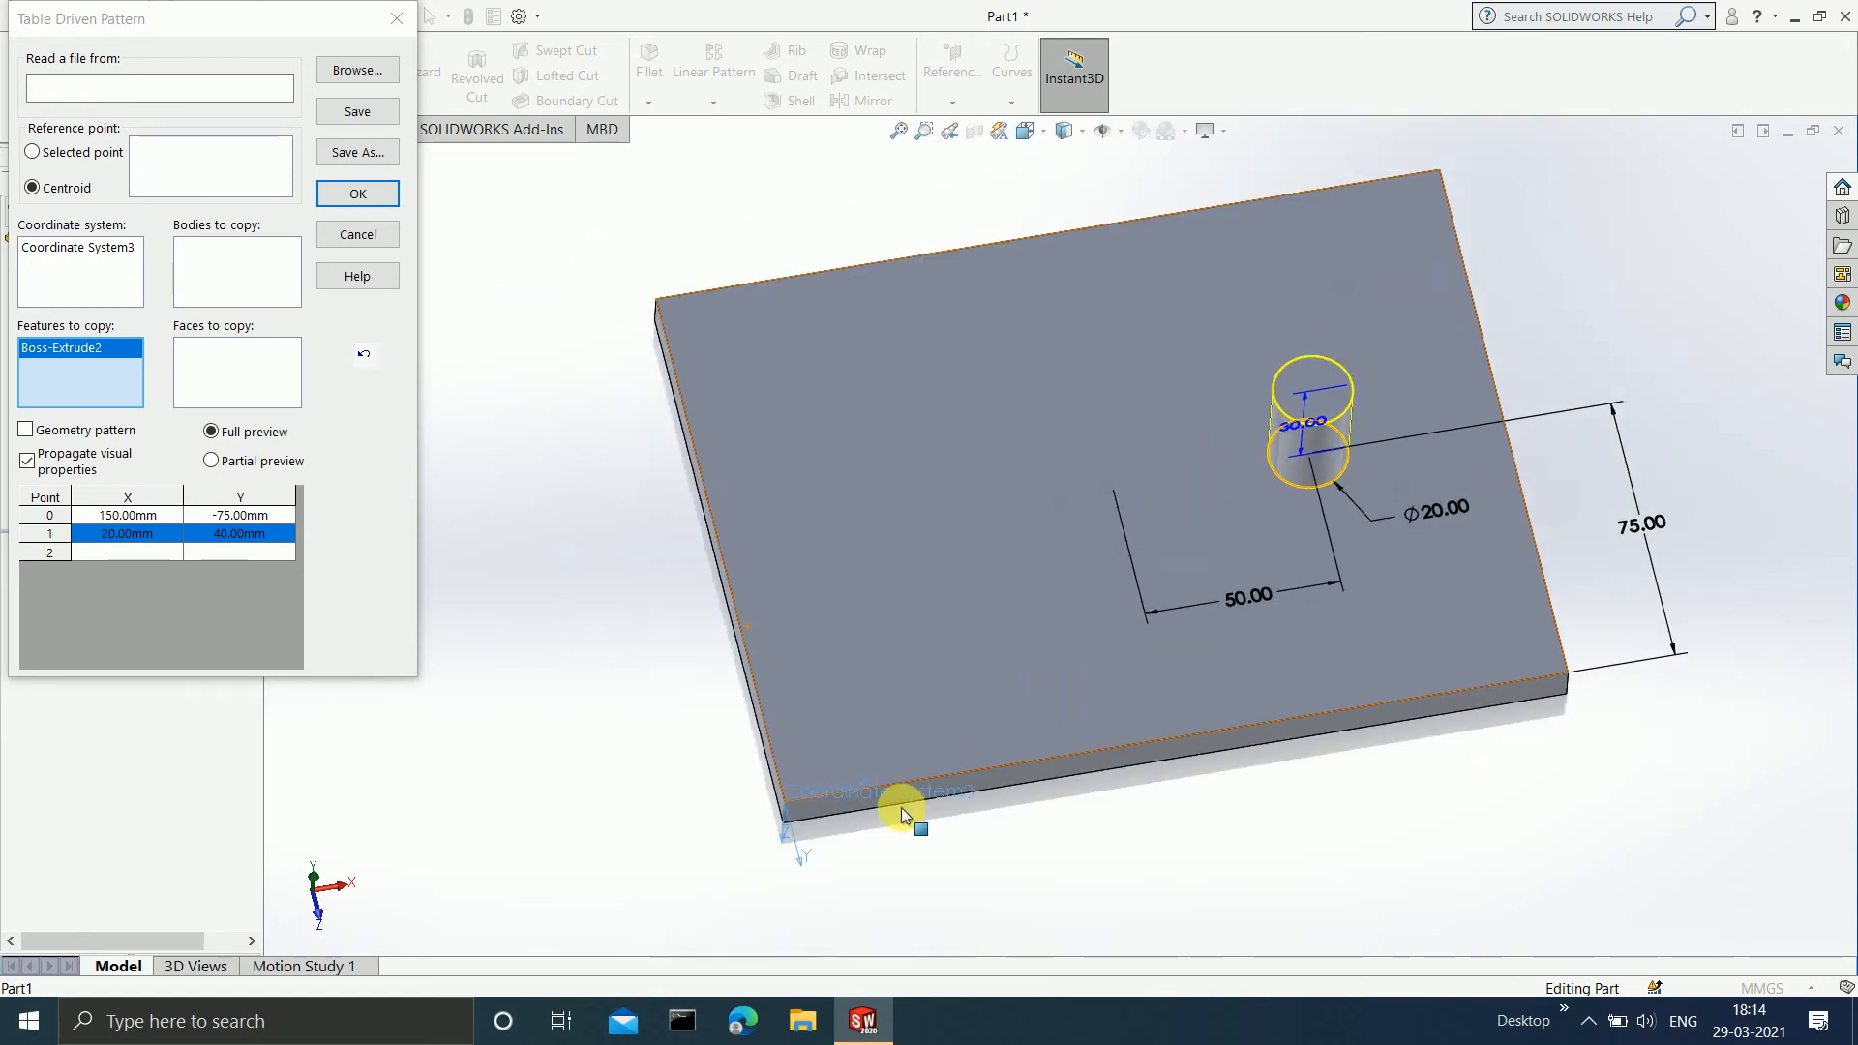
scroll(996, 439, down, 3)
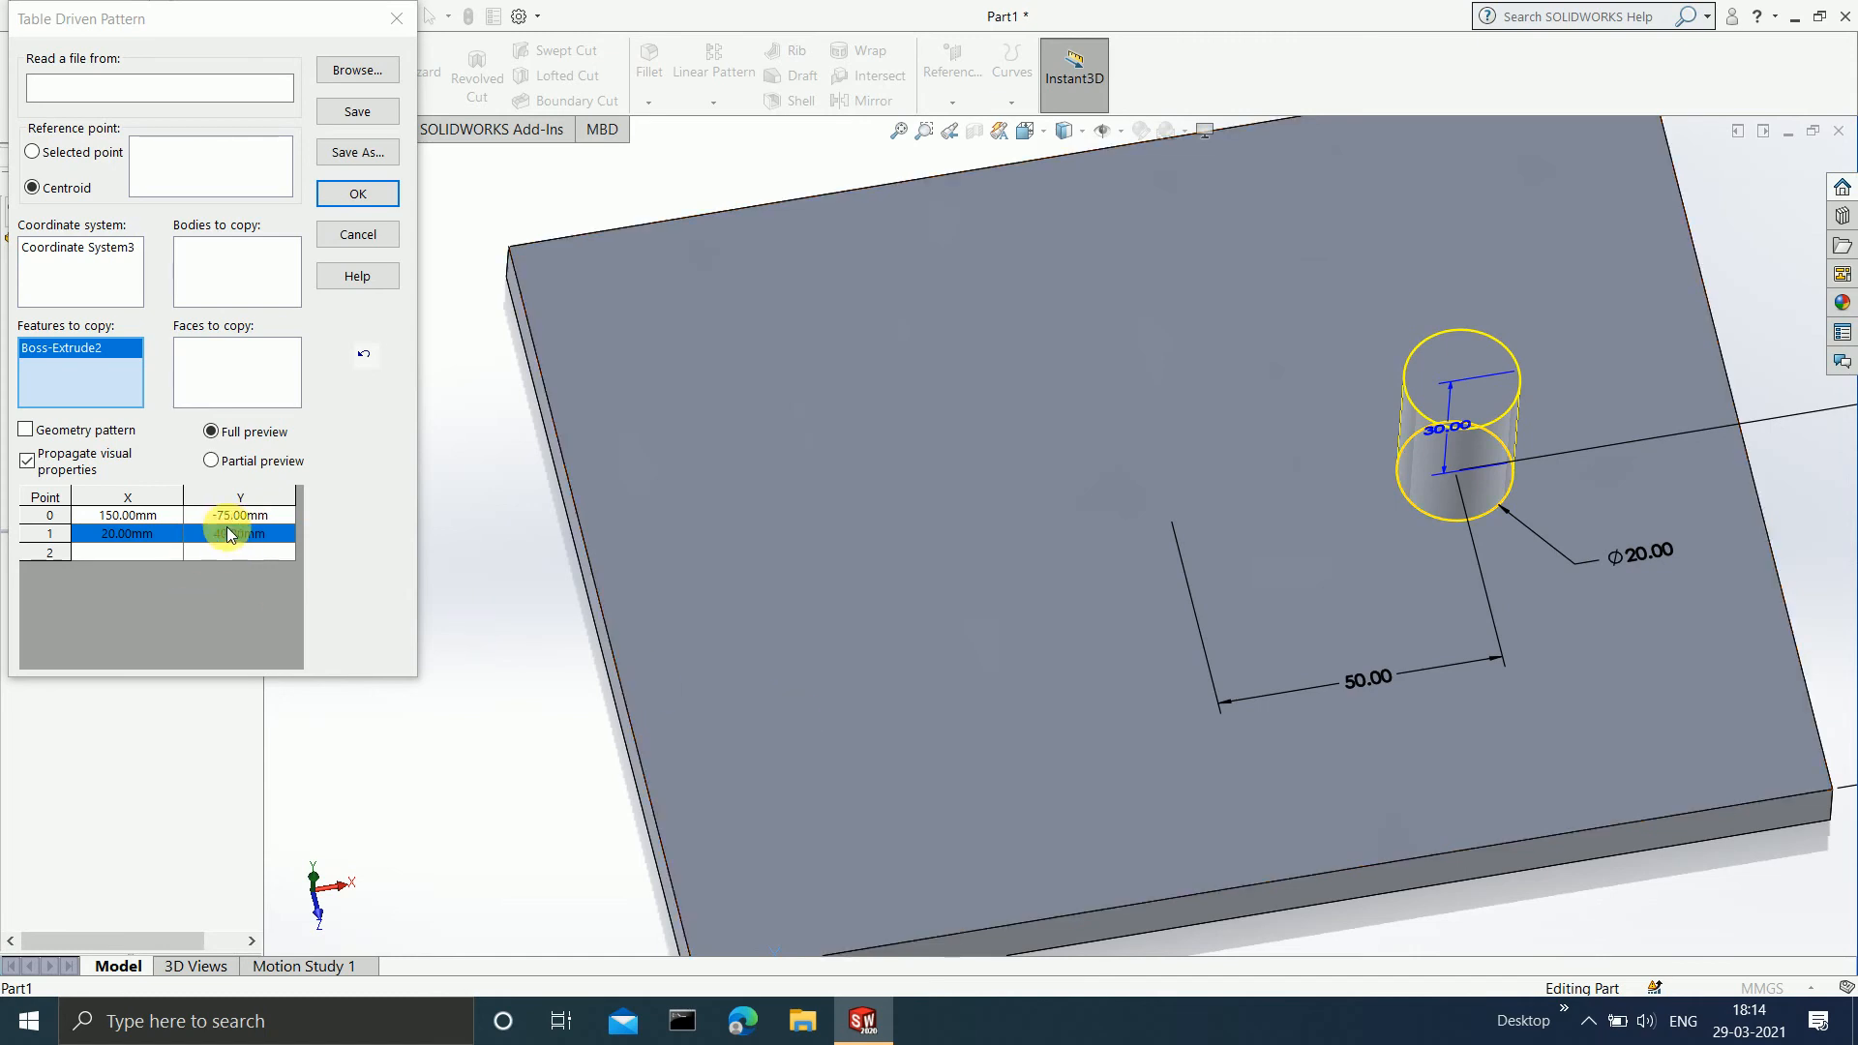
scroll(714, 838, up, 2)
scroll(856, 830, down, 2)
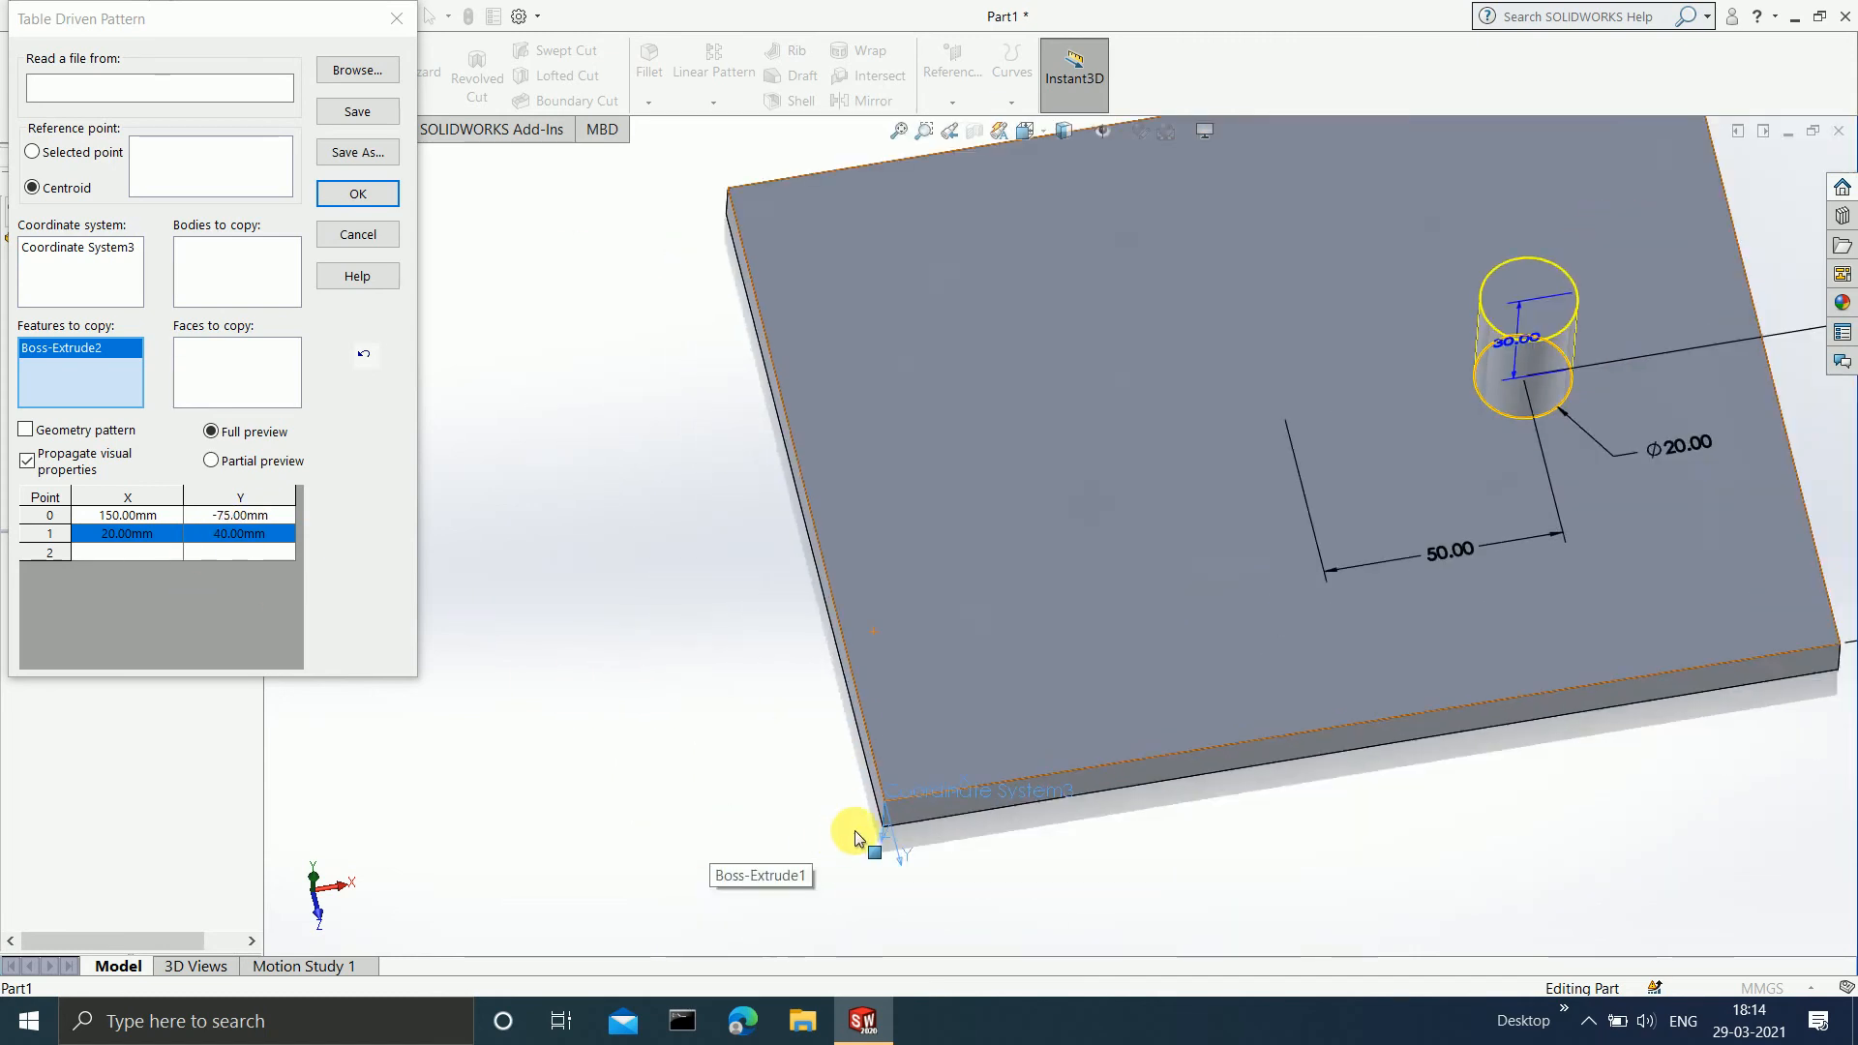
scroll(896, 693, down, 3)
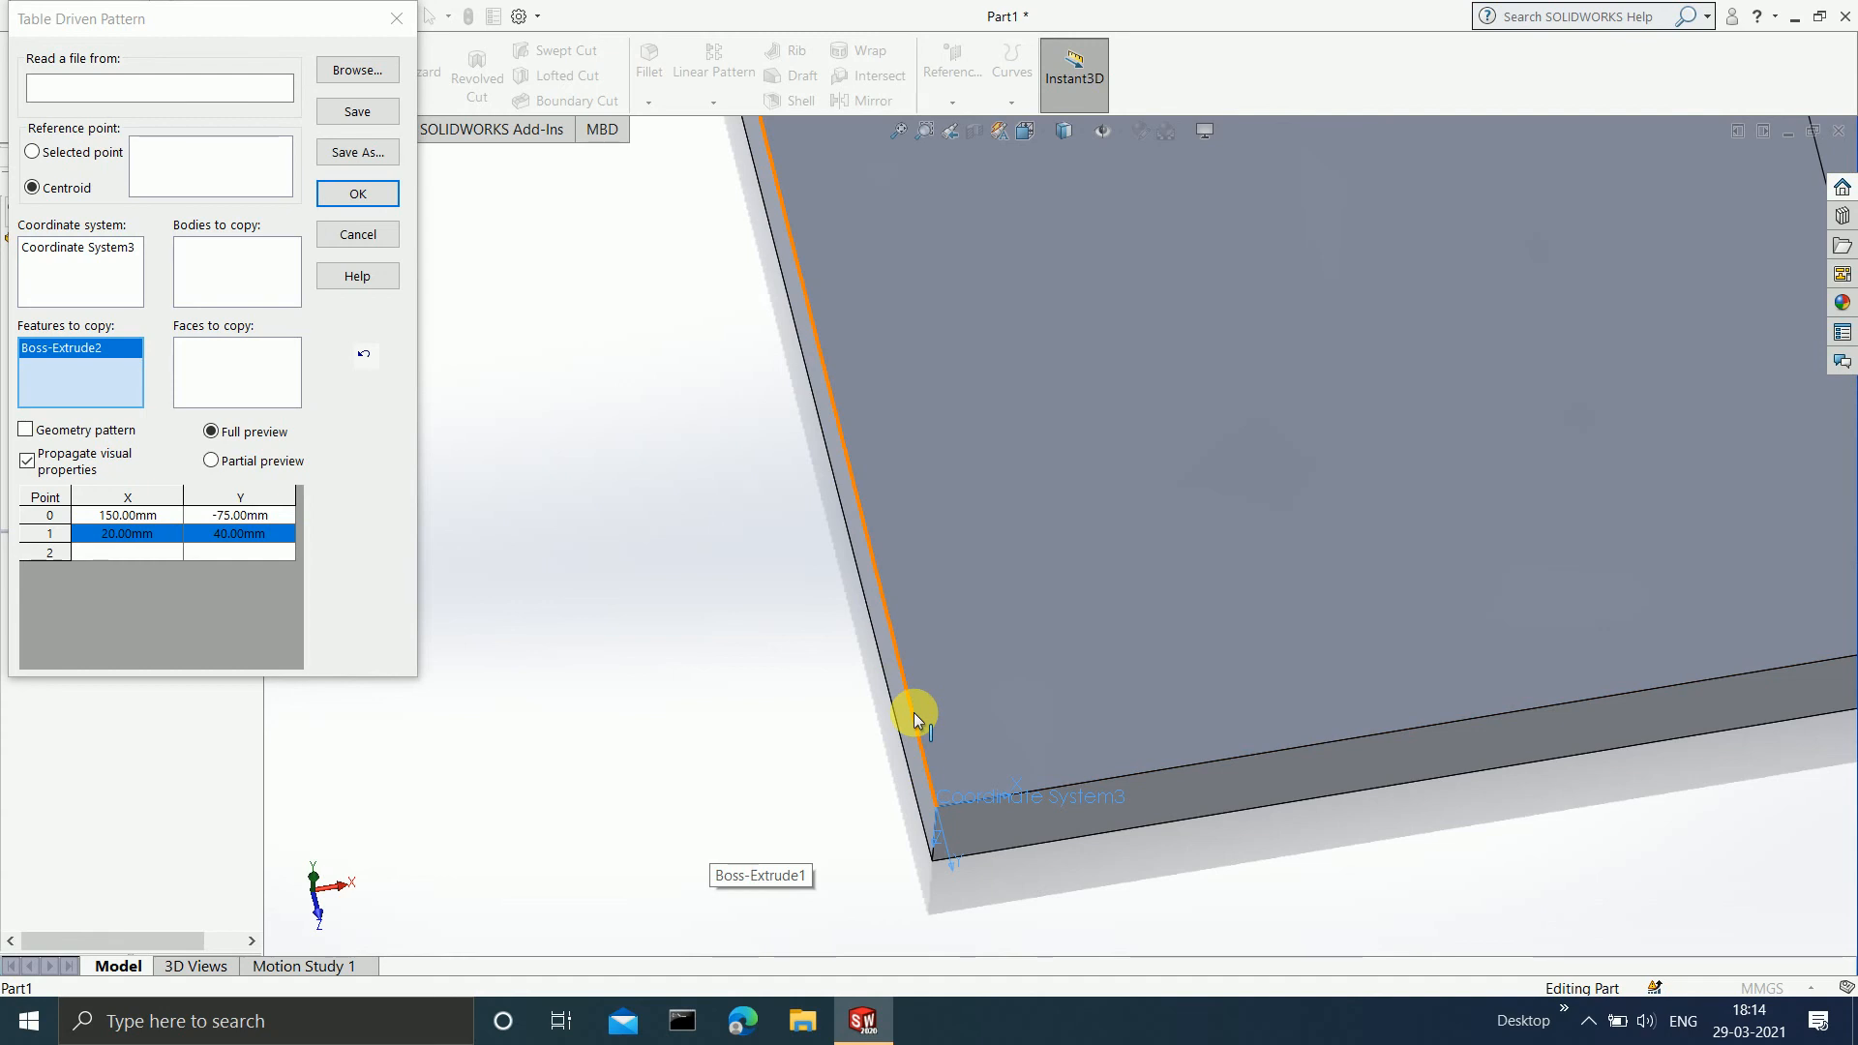
click(213, 535)
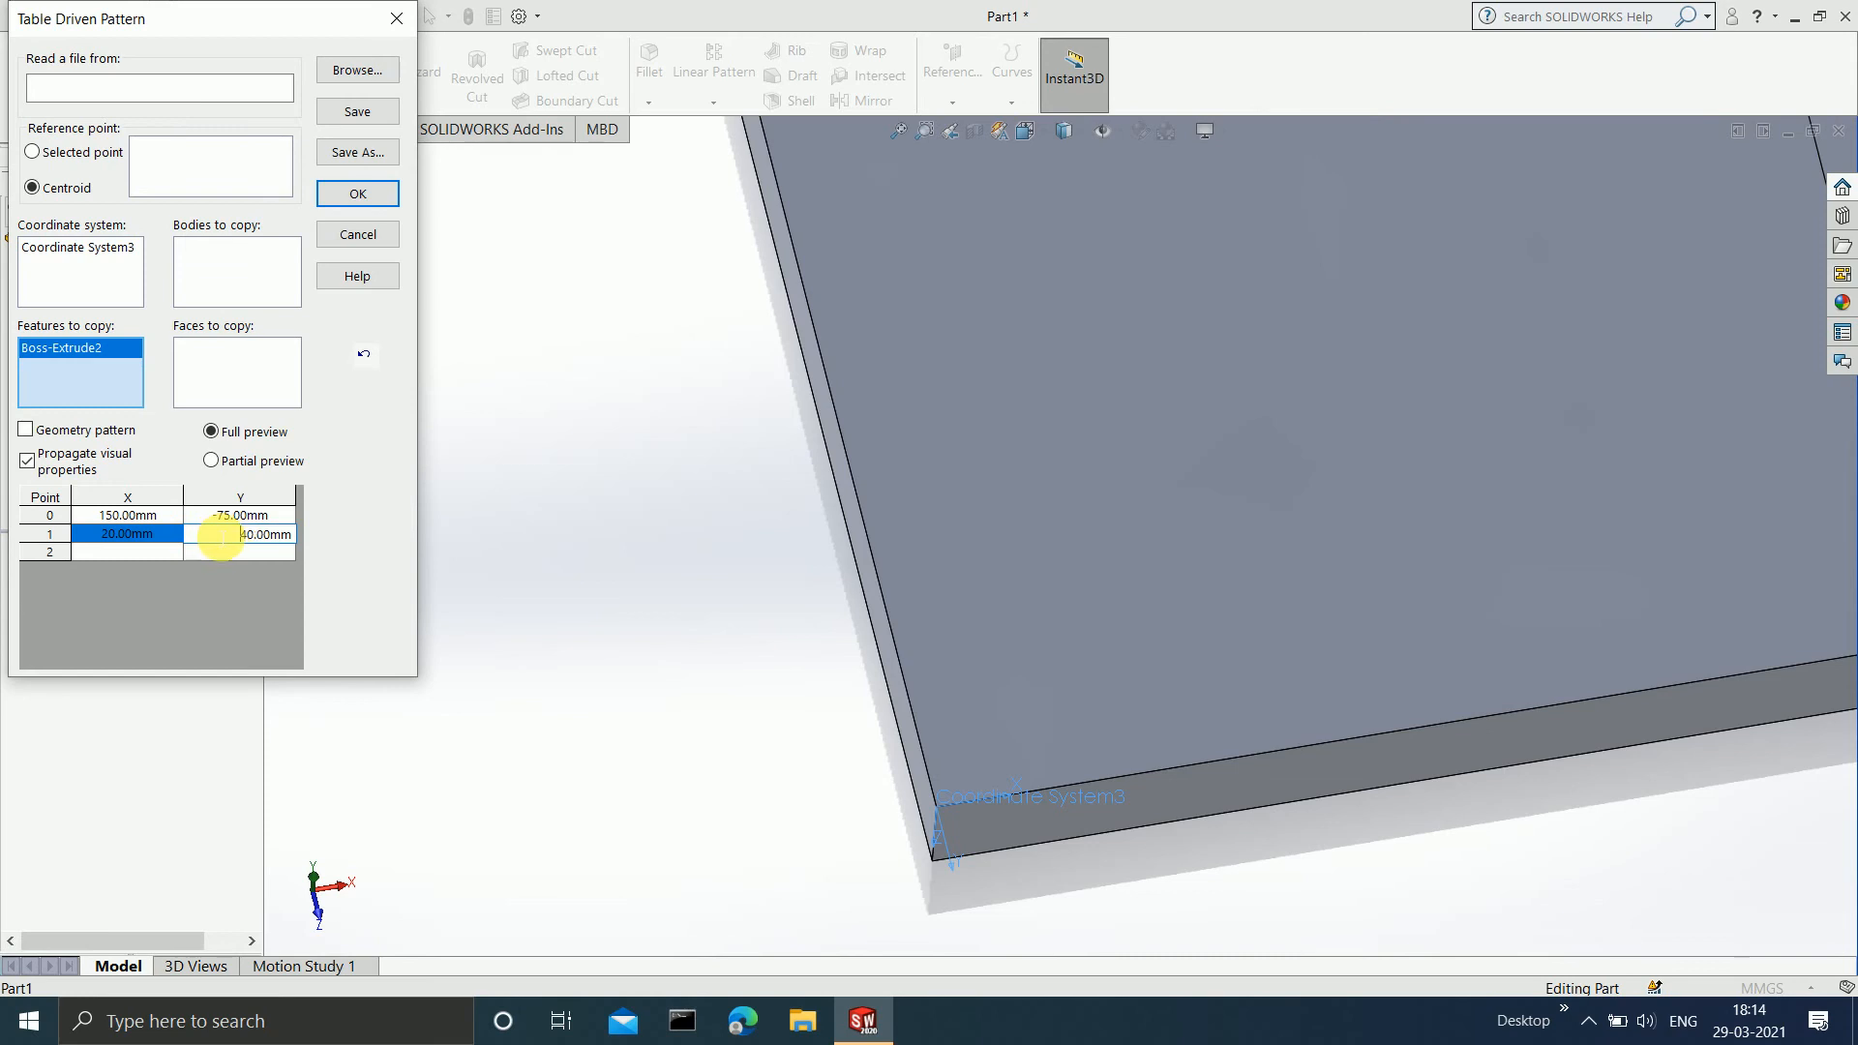
text(-)
key(Return)
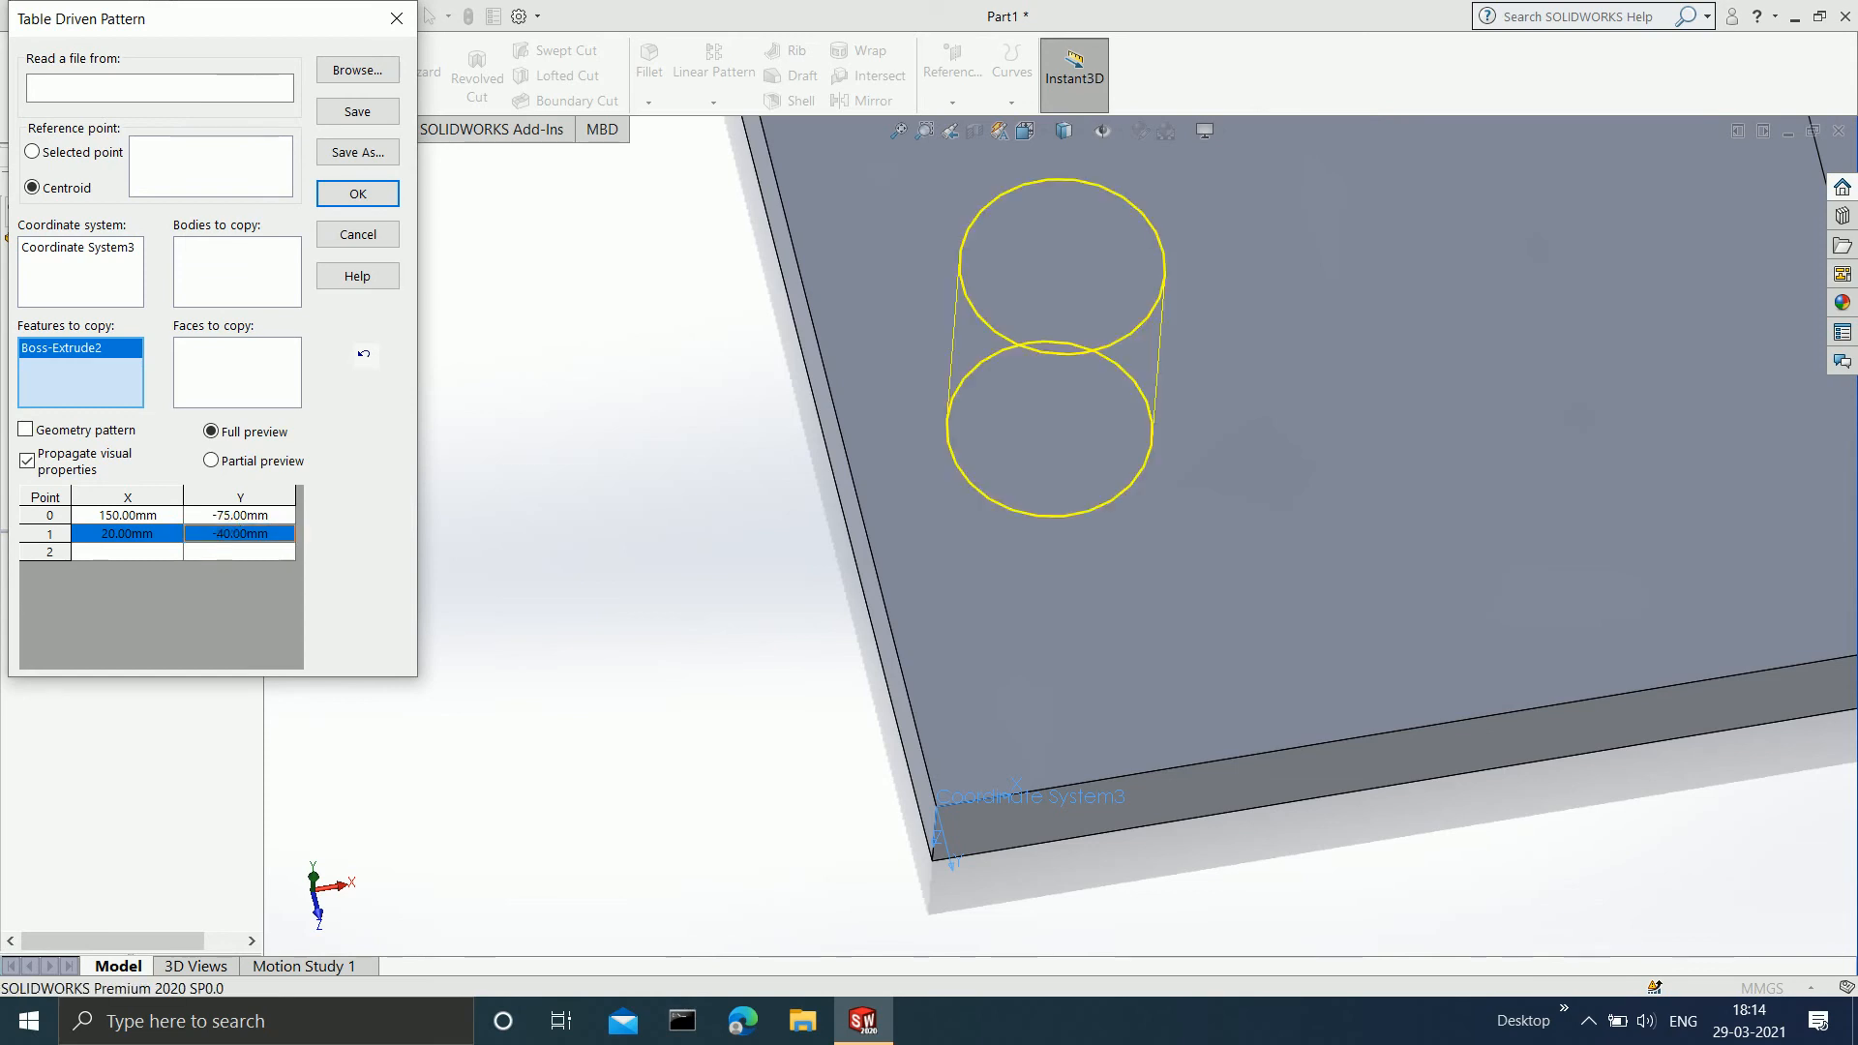
Examine the previewed boss copy at point 1 against the plate-corner coordinate system from several angles.
scroll(1316, 640, up, 6)
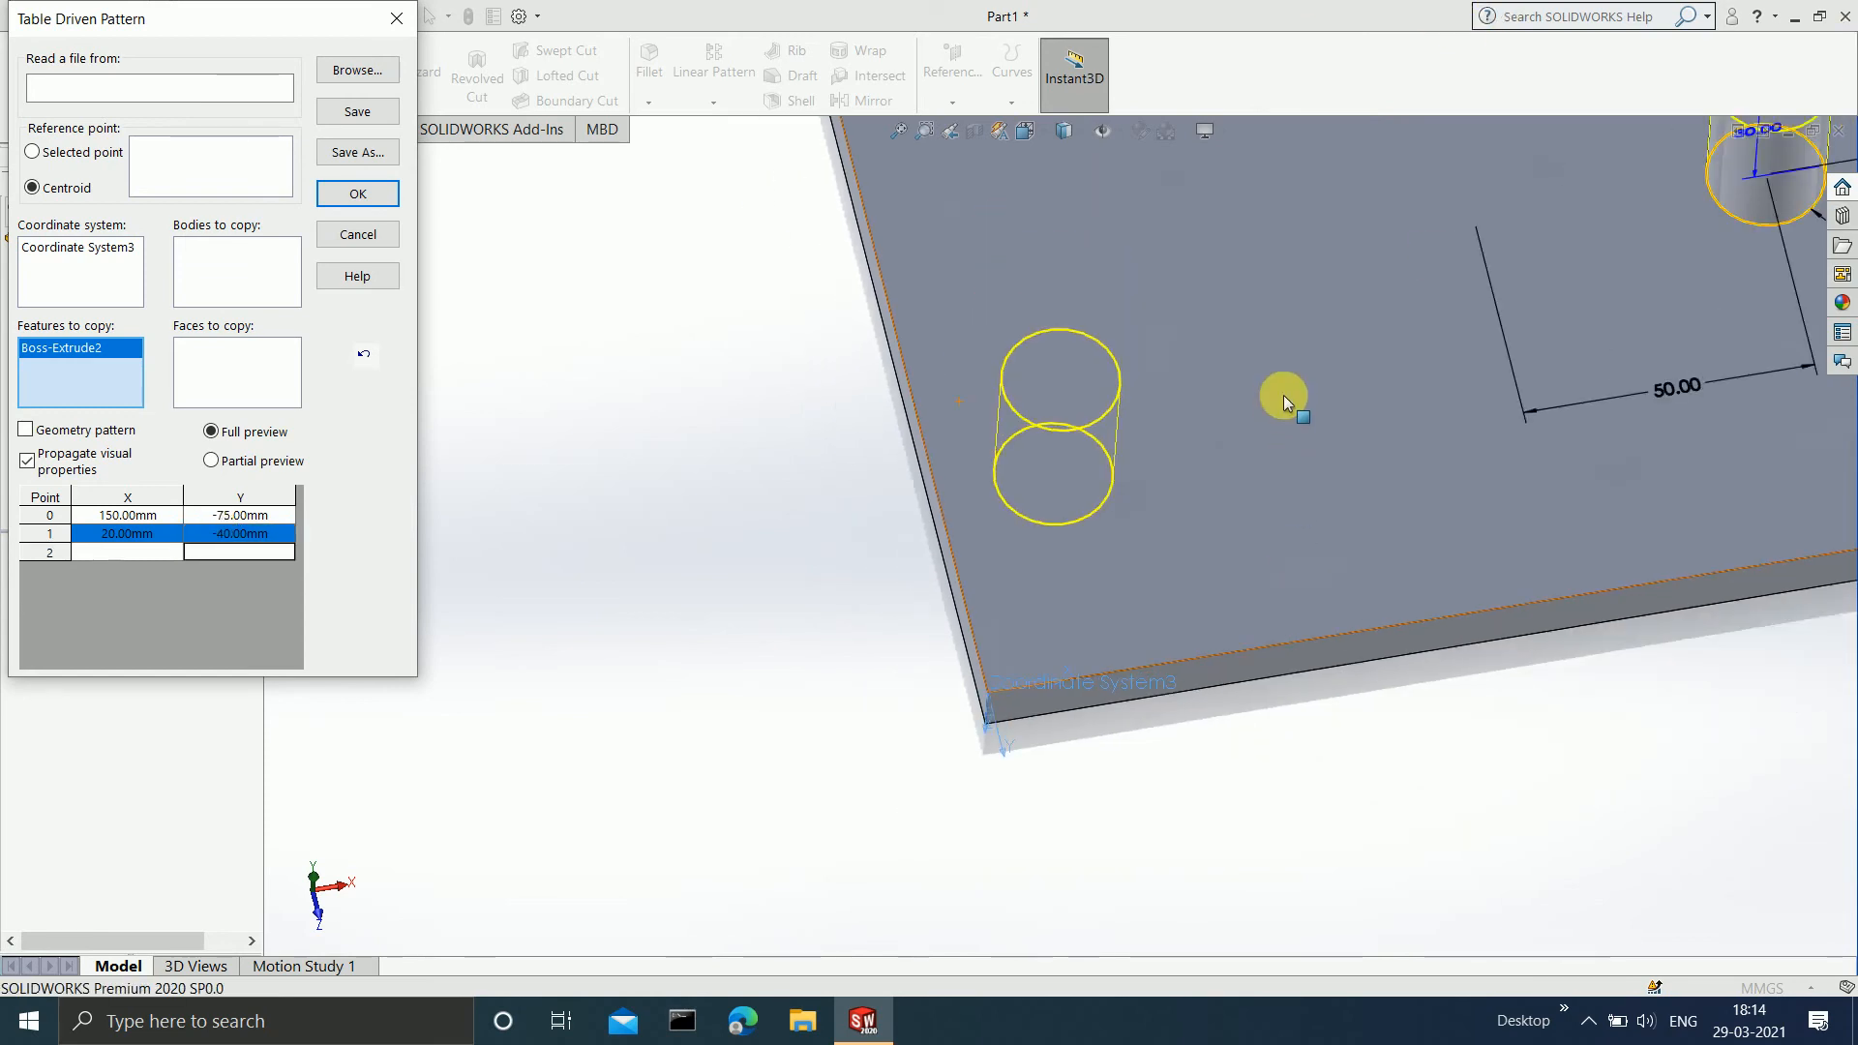
scroll(1327, 332, up, 3)
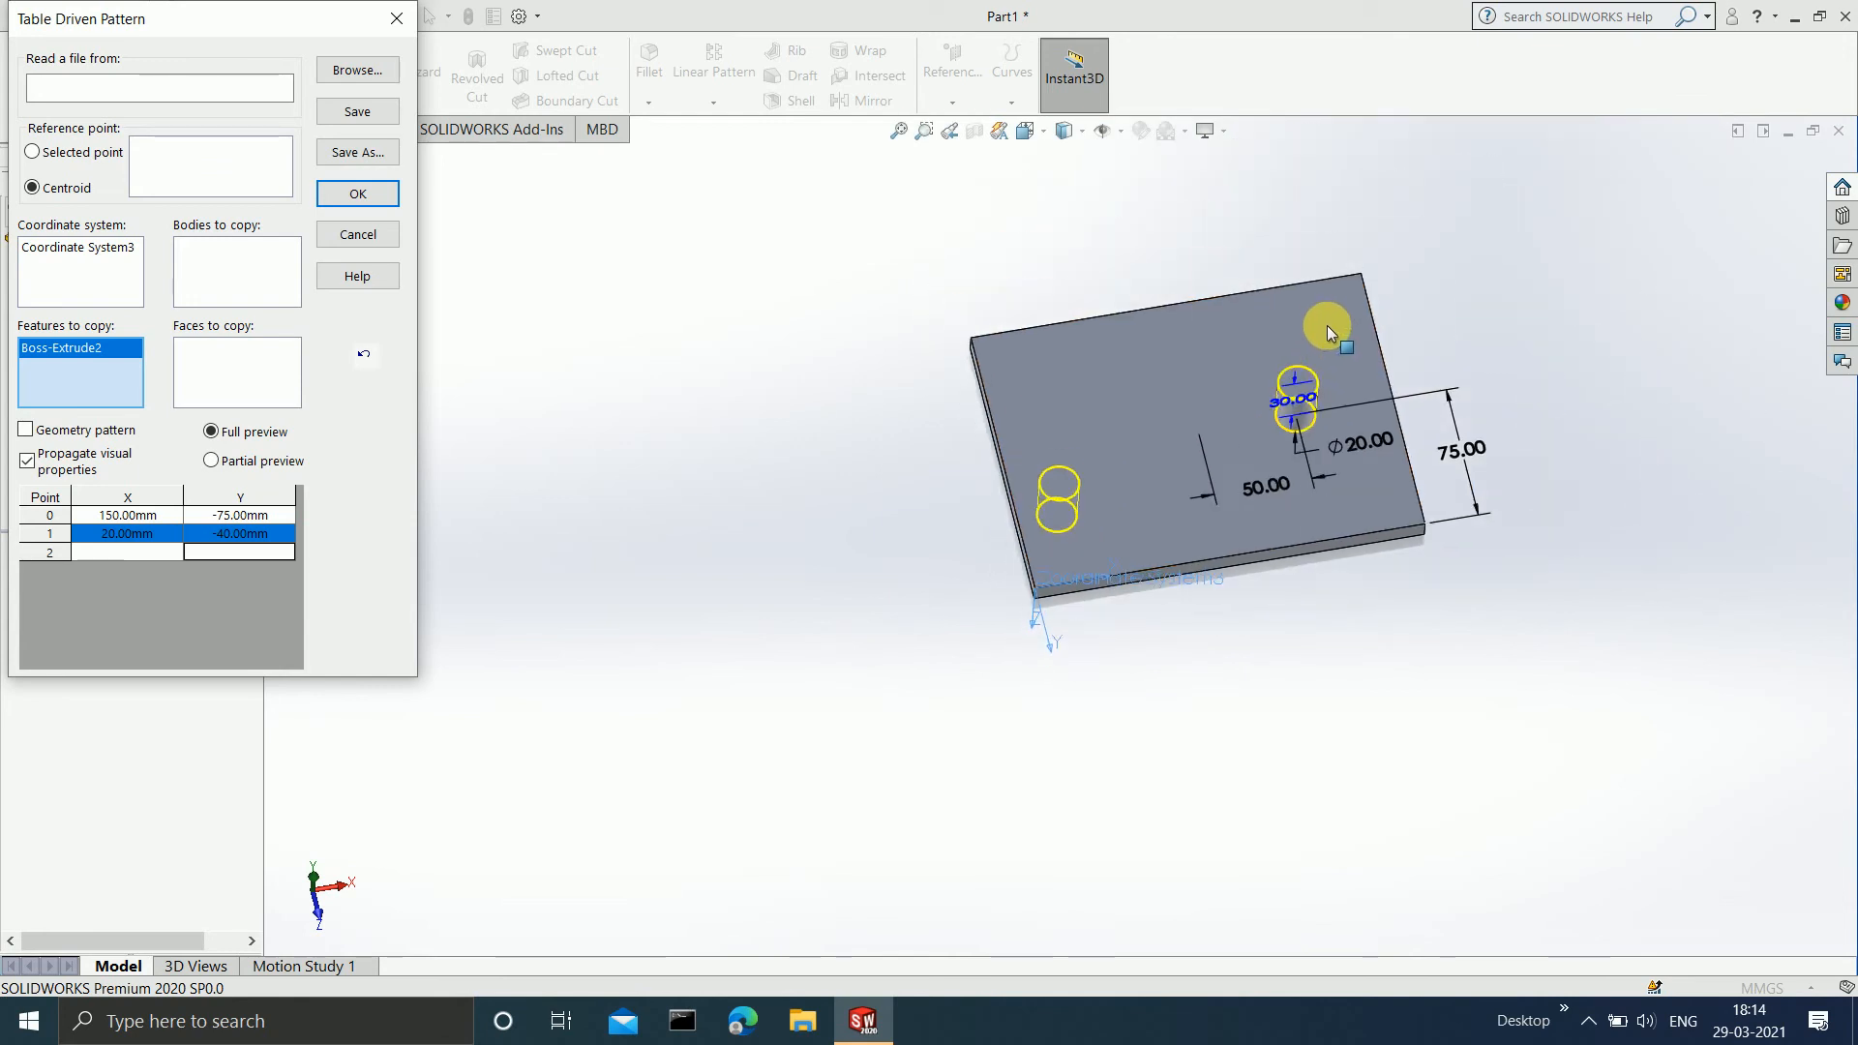
scroll(1326, 325, down, 2)
scroll(1175, 269, up, 1)
scroll(1064, 523, down, 2)
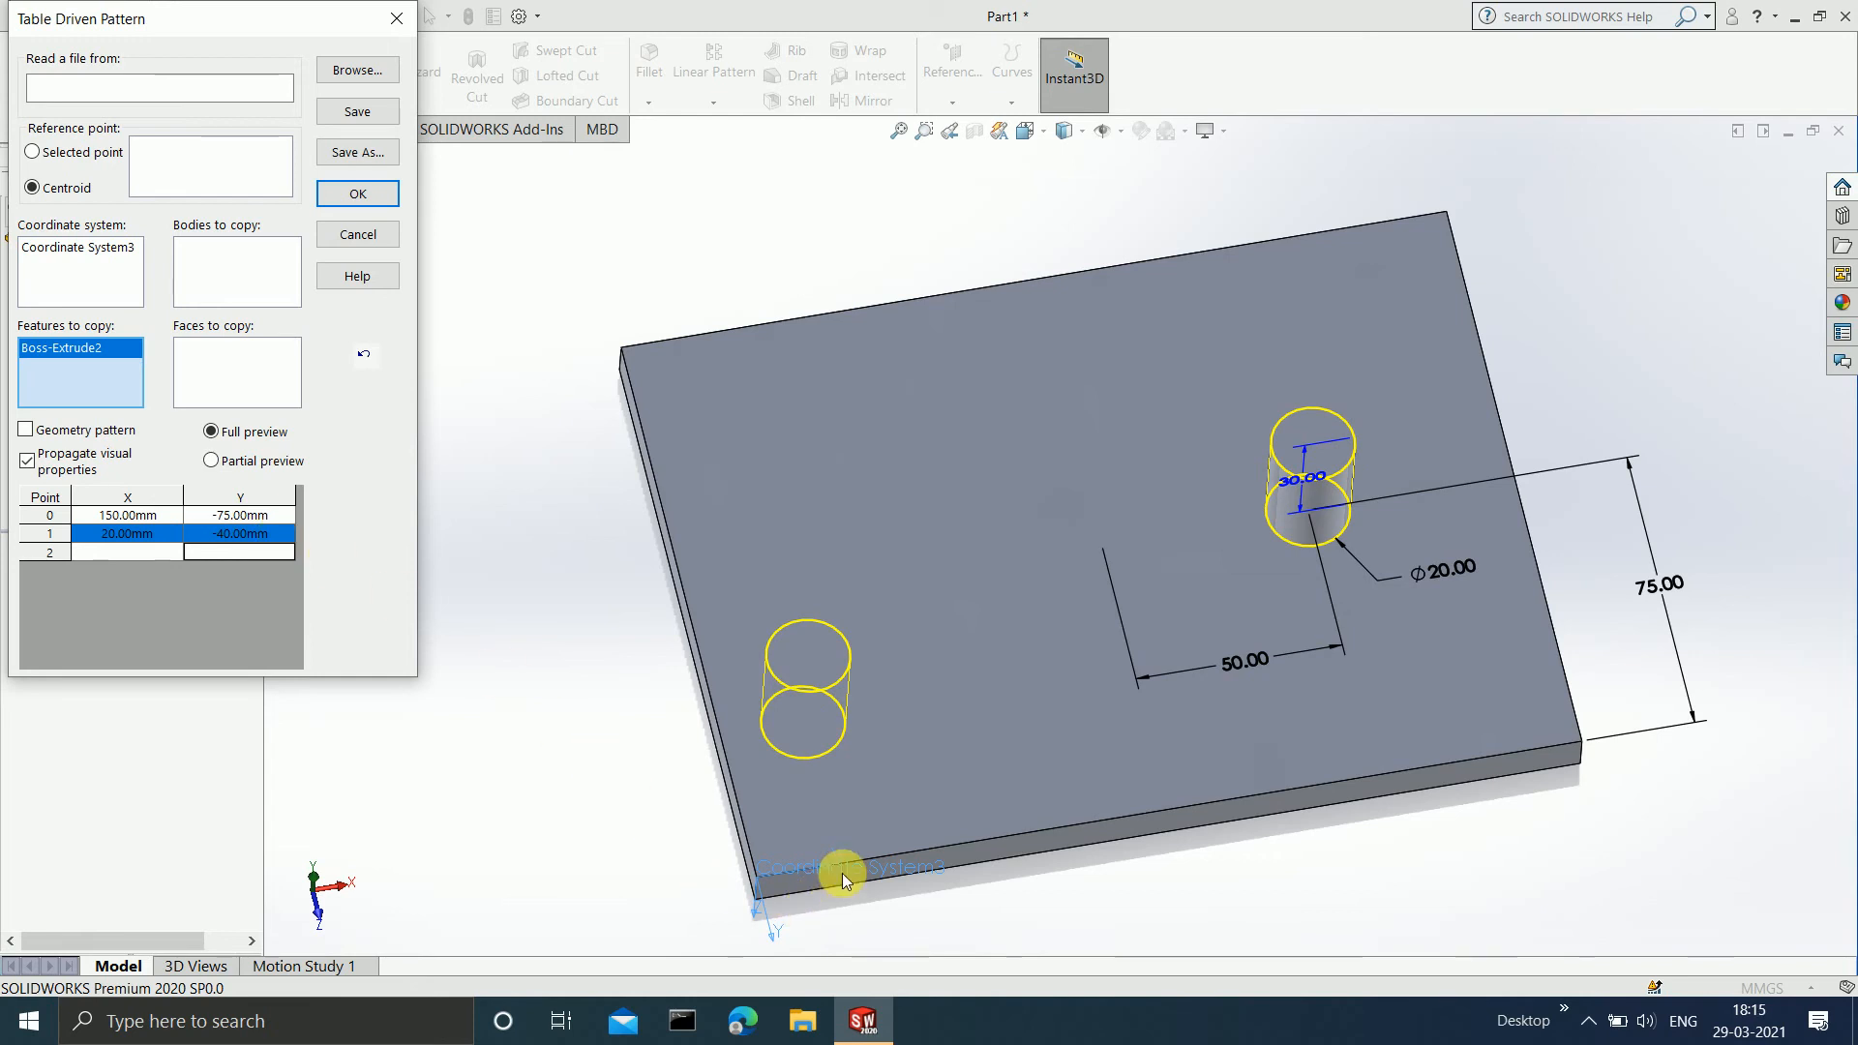
middle_drag(840, 873, 1065, 871)
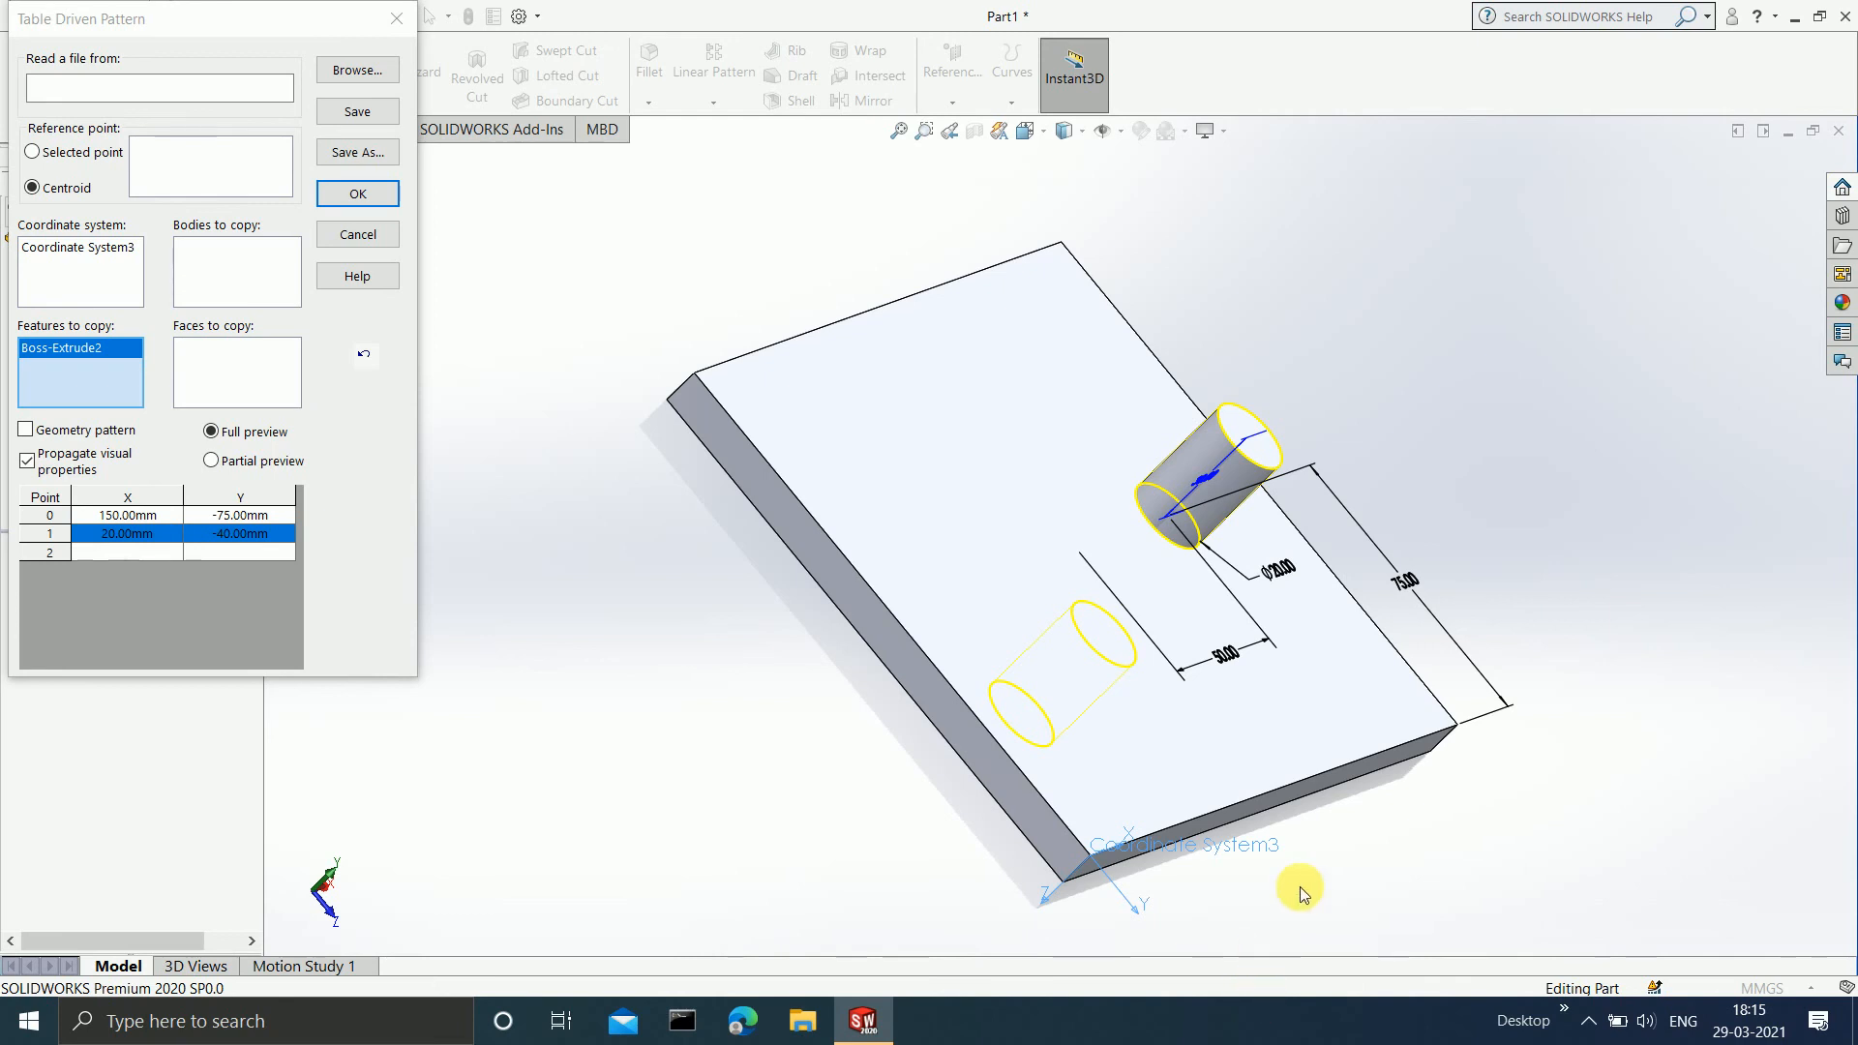
middle_drag(1286, 800, 1148, 775)
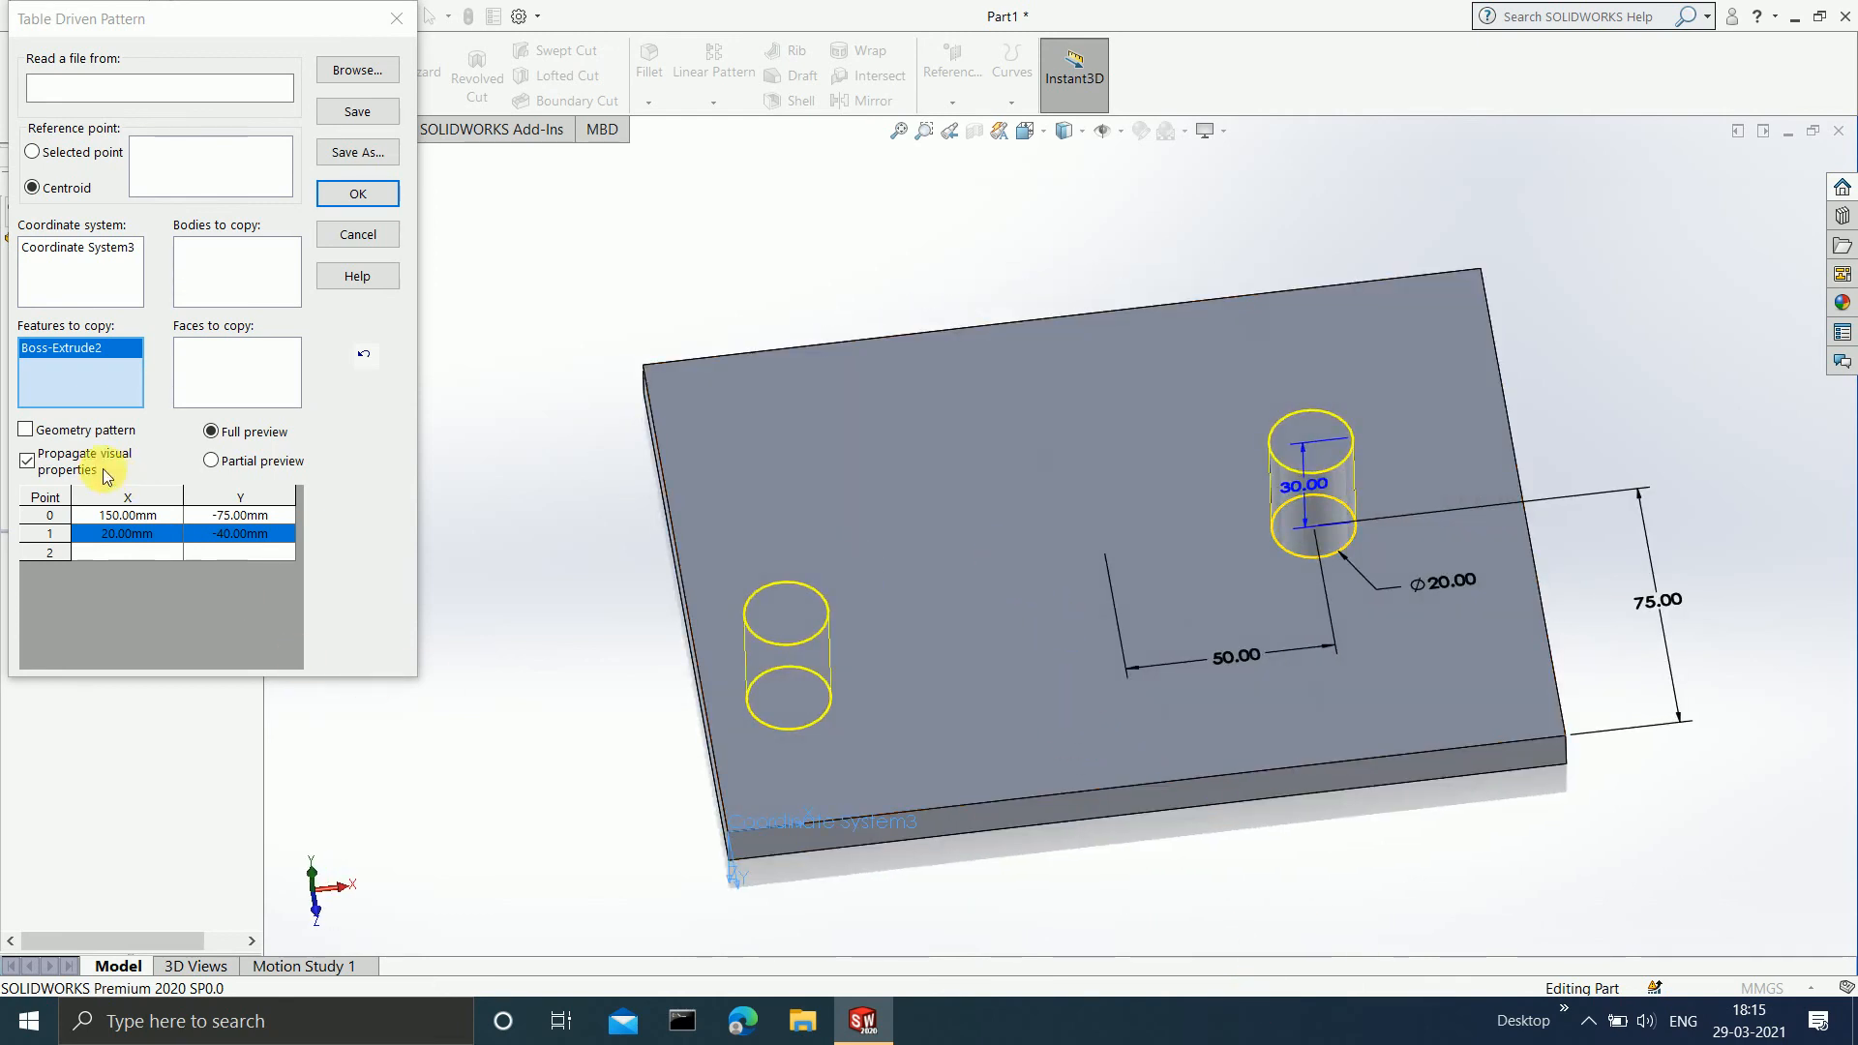
Add point 2 to the pattern table with an X coordinate of 60 mm and a Y coordinate of -60 mm.
click(128, 552)
double_click(128, 554)
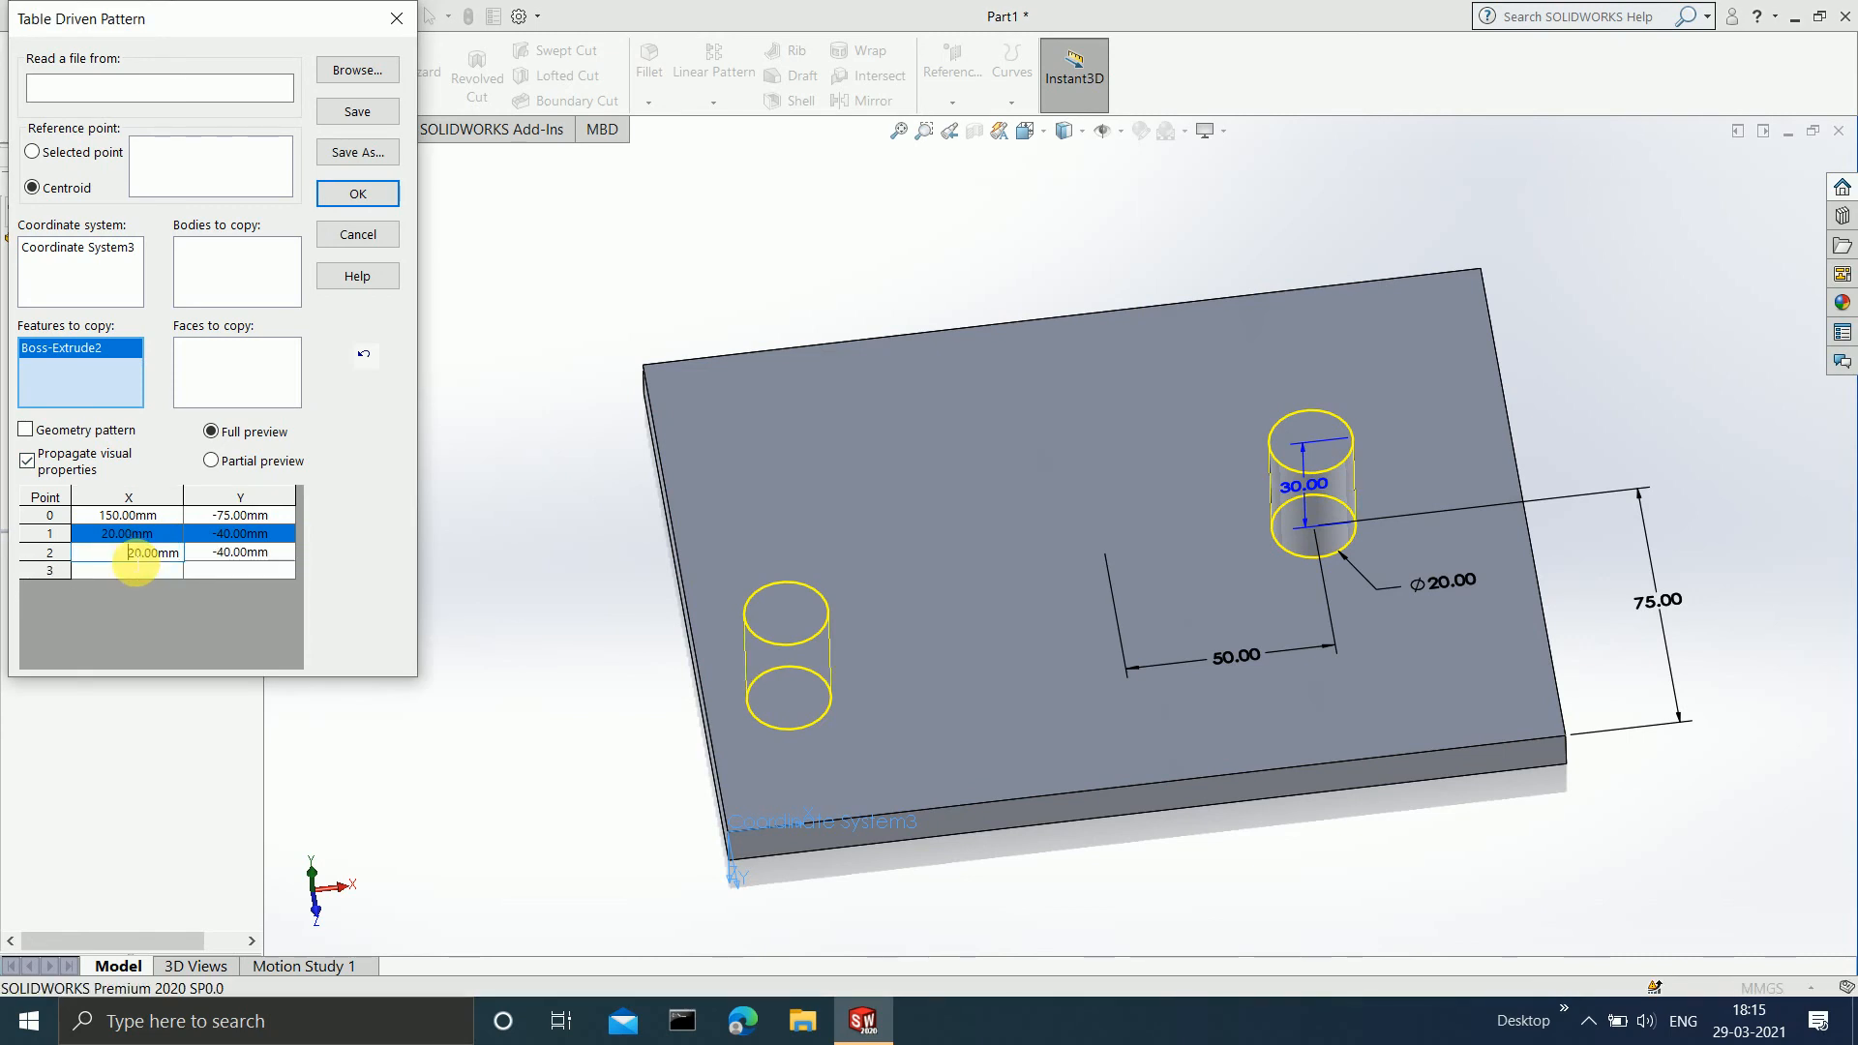
double_click(144, 559)
text(60)
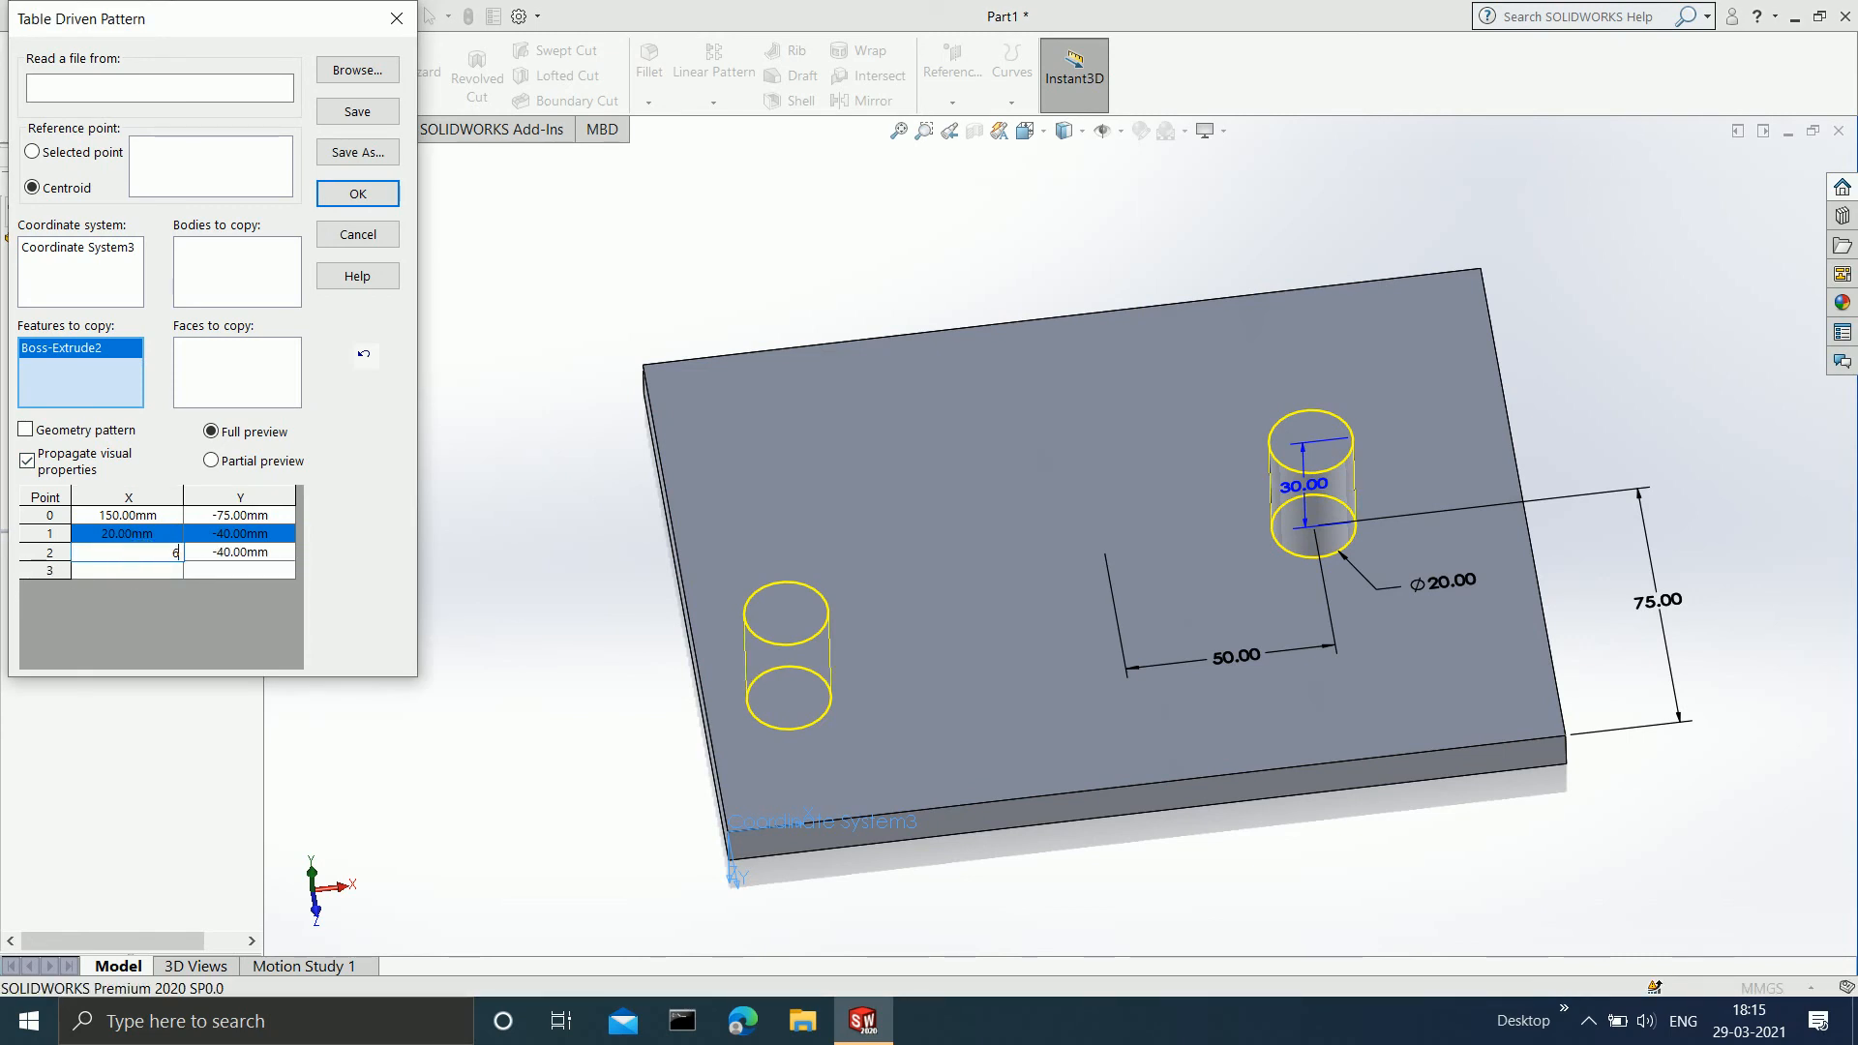
click(226, 547)
click(229, 550)
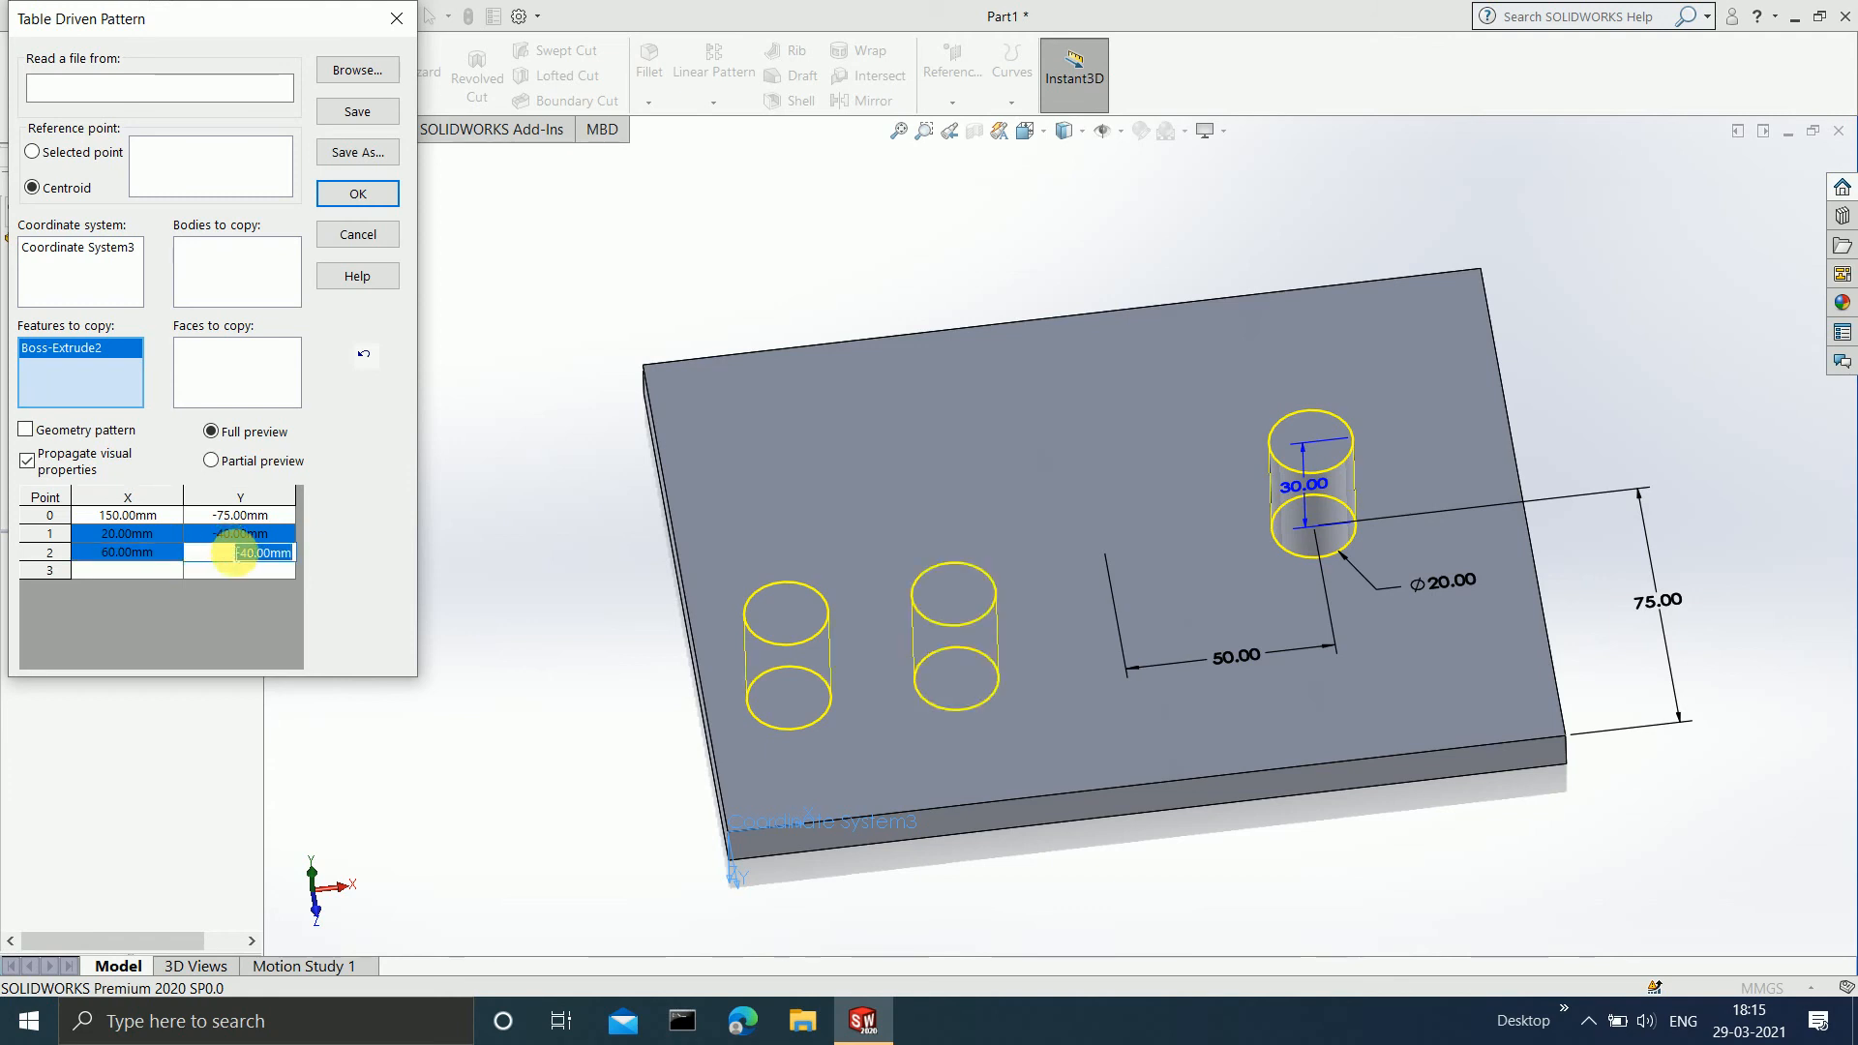
text(6)
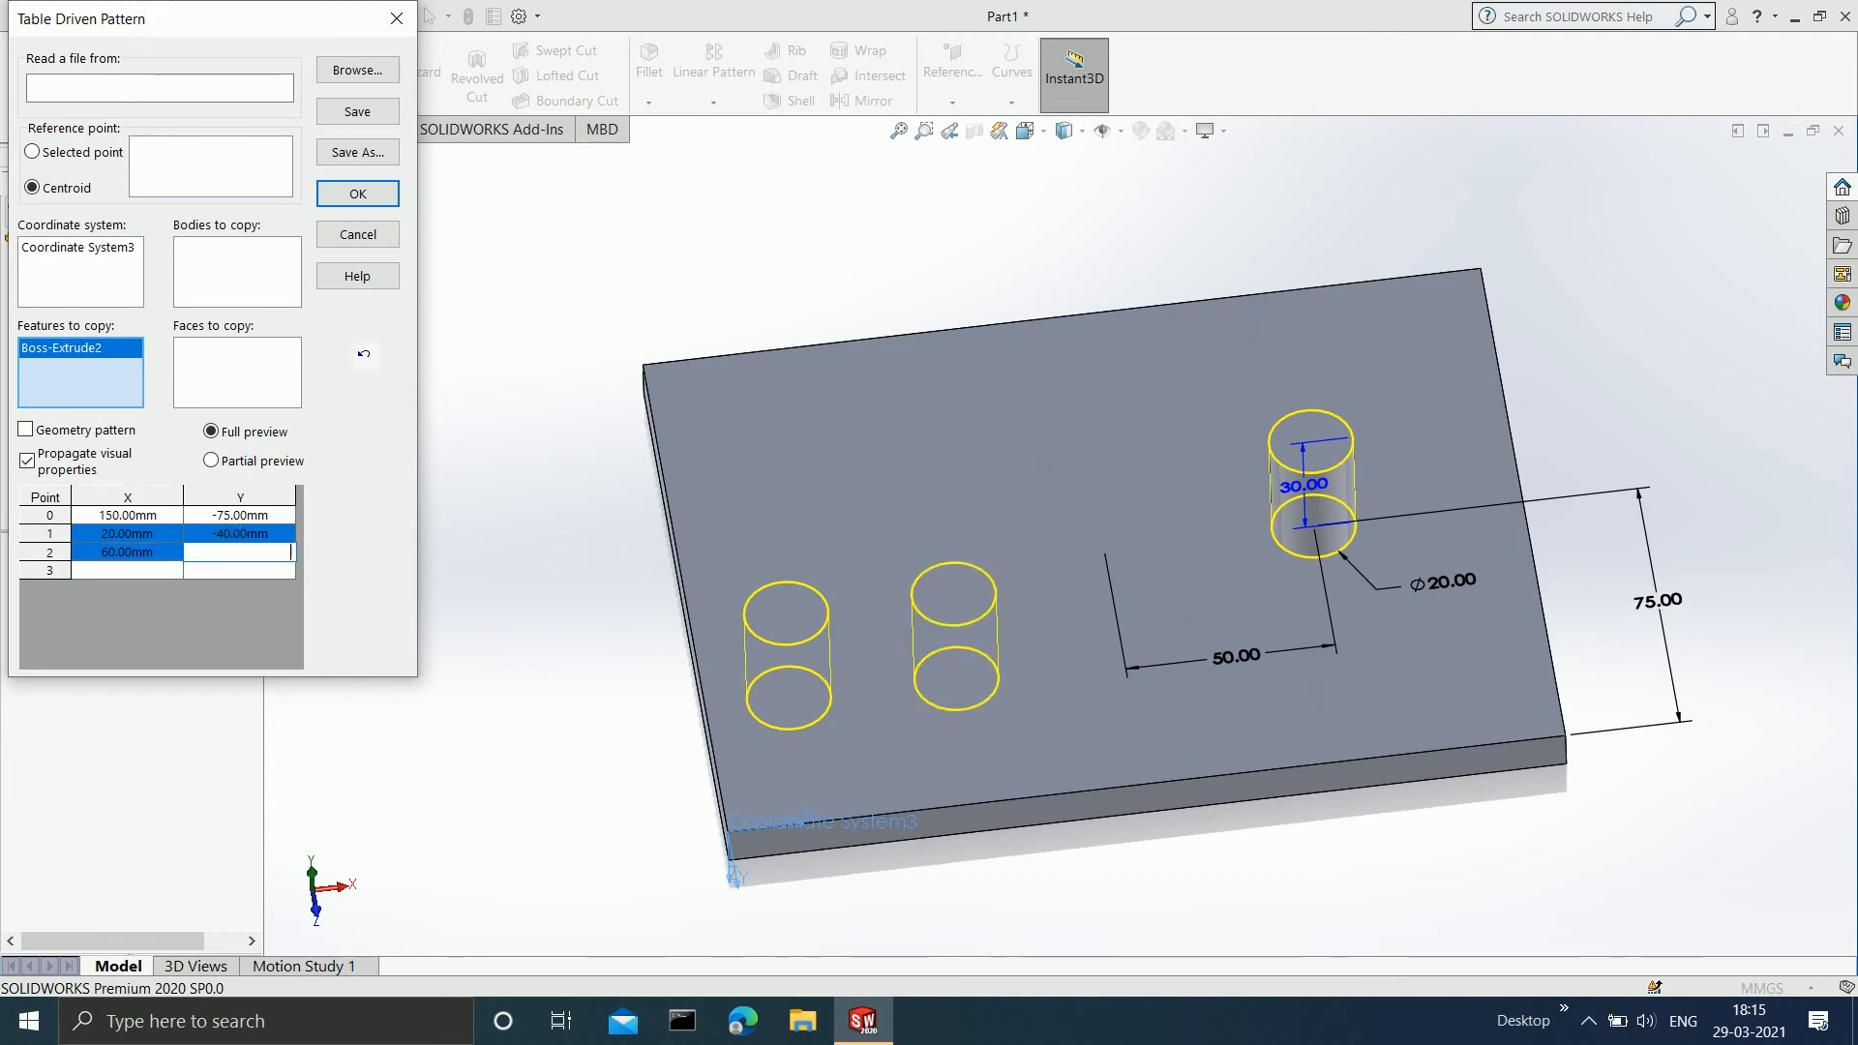
text(0)
key(Return)
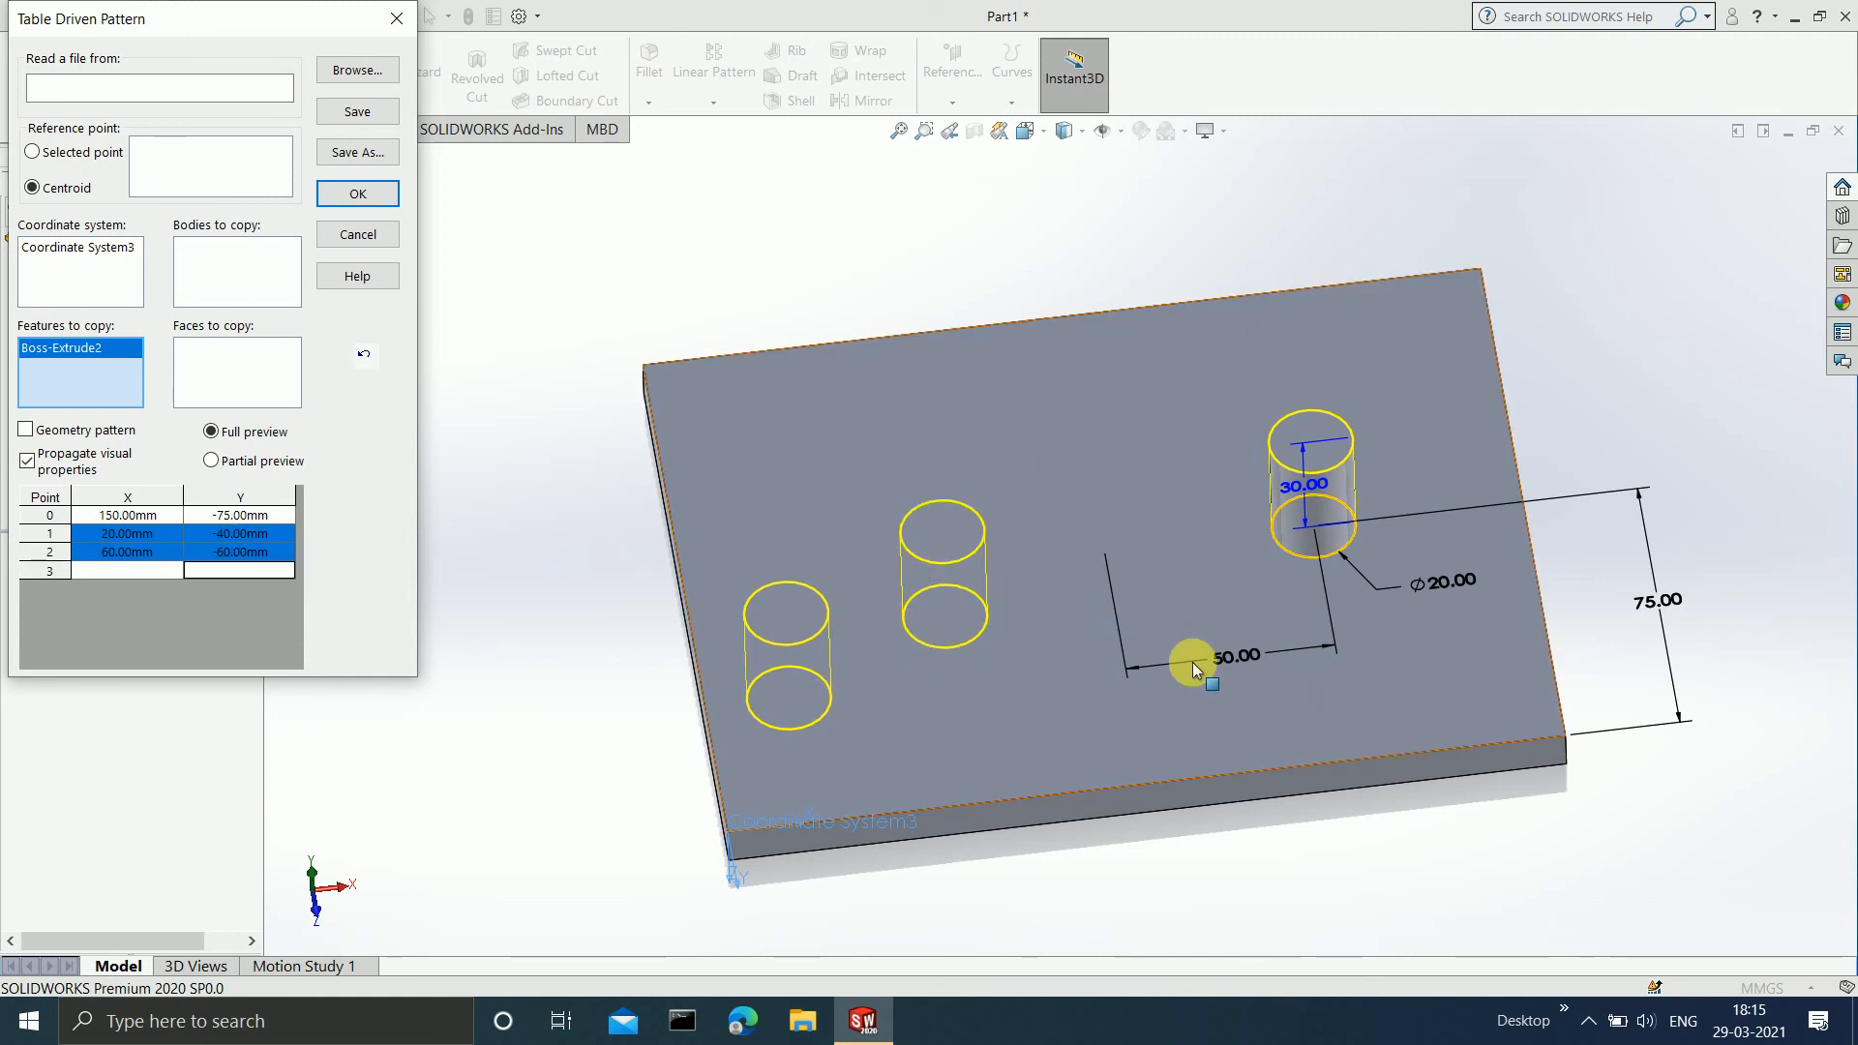
Remove the cylindrical boss from the features to copy and choose the whole solid body, plate and boss, as the body to copy.
middle_drag(1190, 664, 1173, 711)
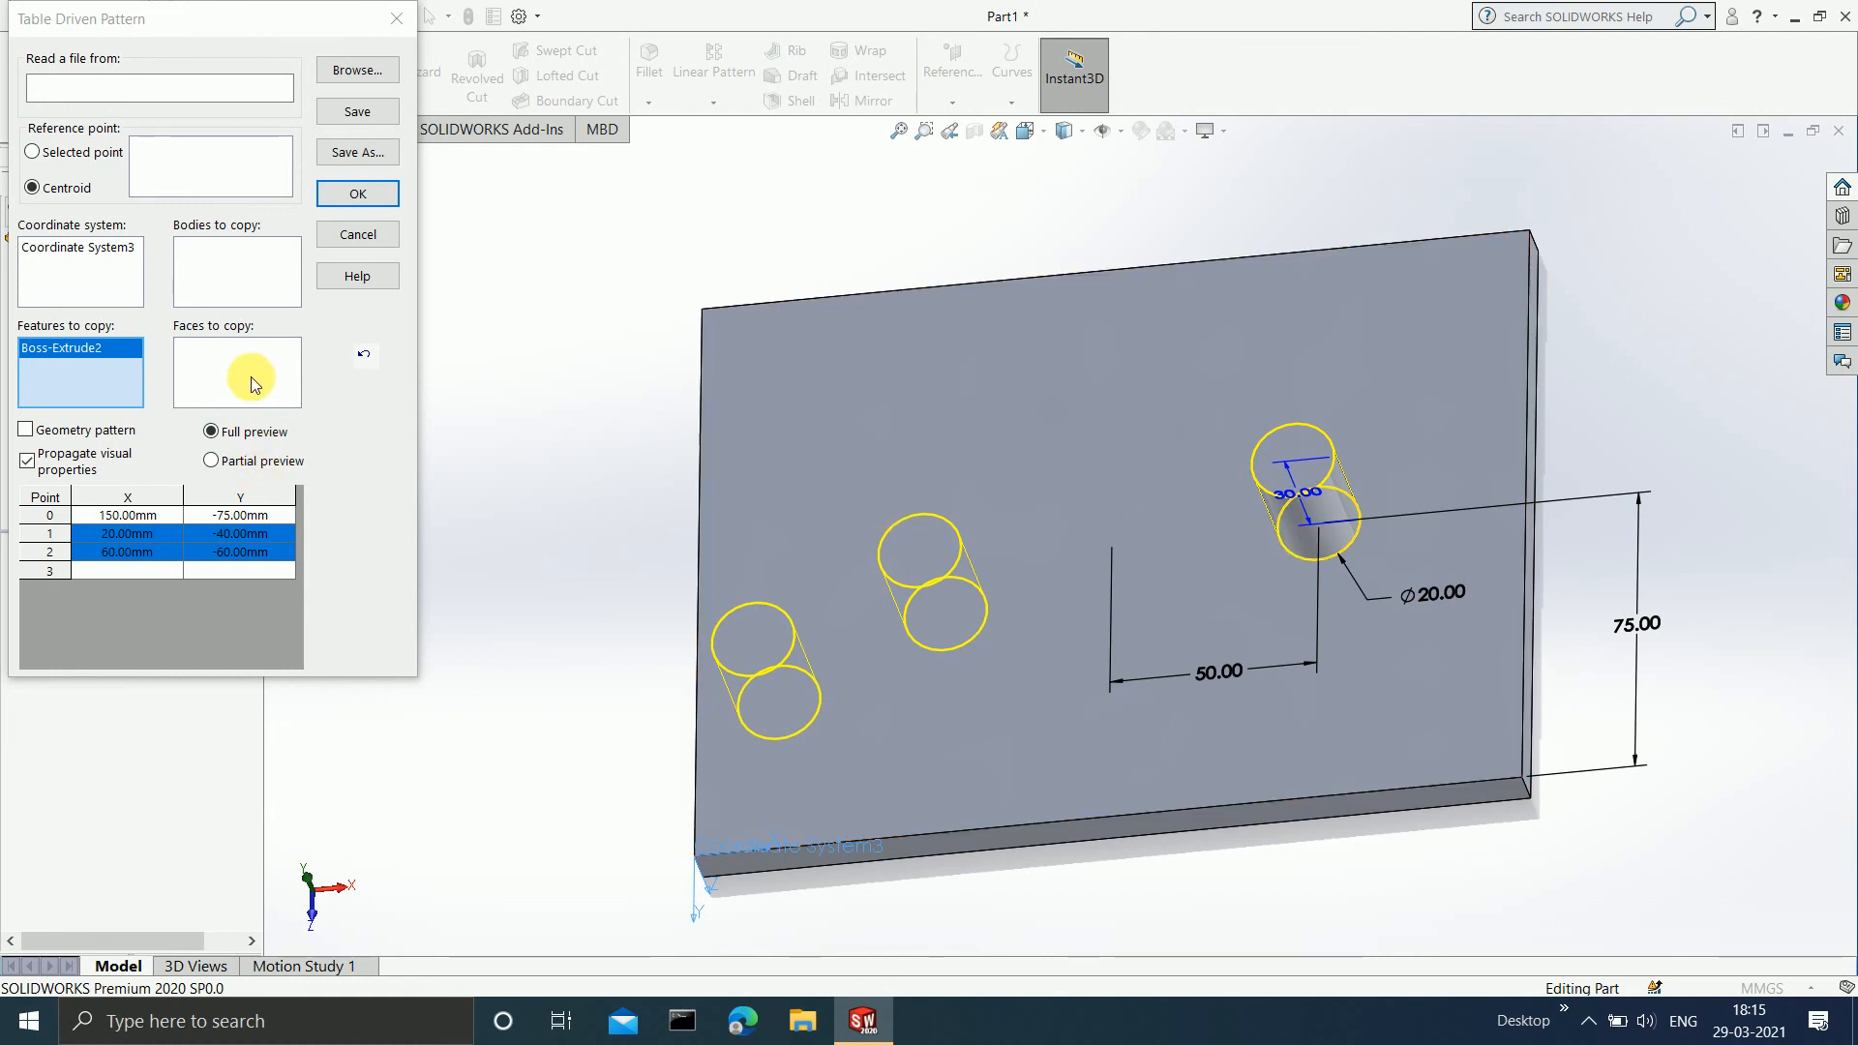
right_click(77, 347)
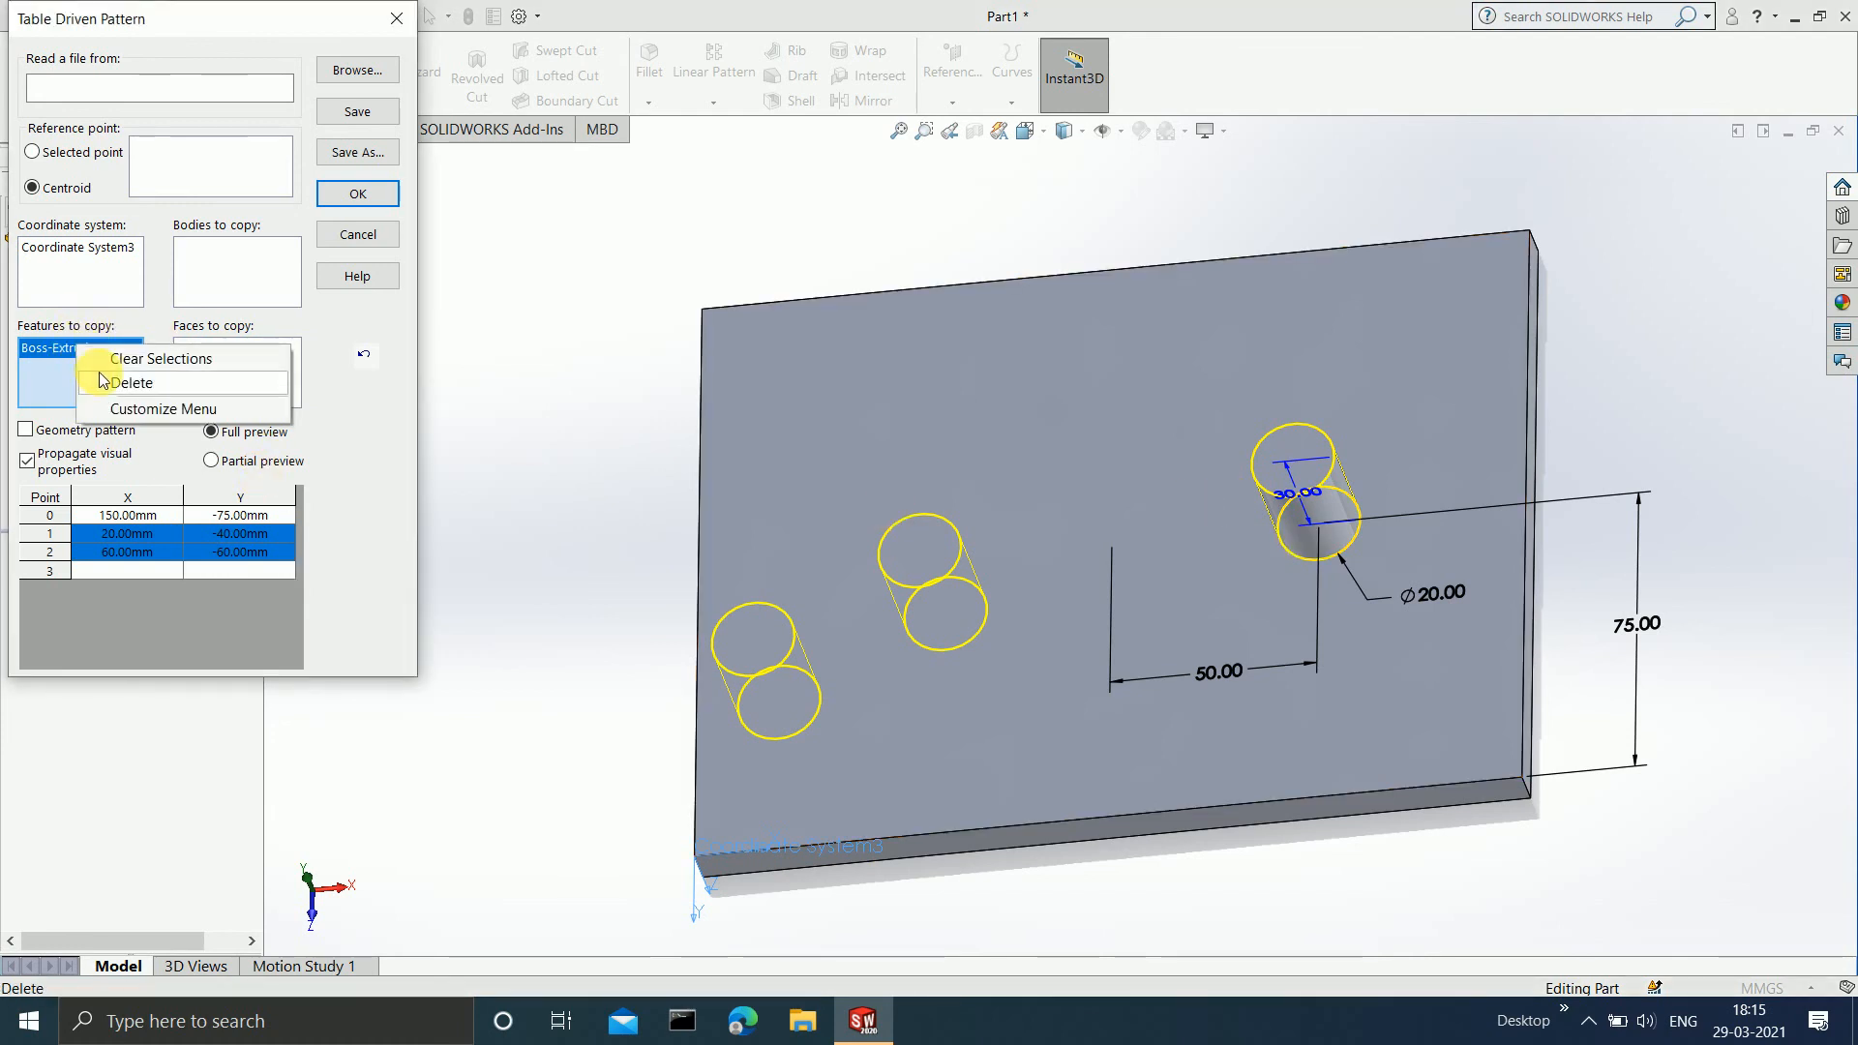
click(102, 381)
click(207, 280)
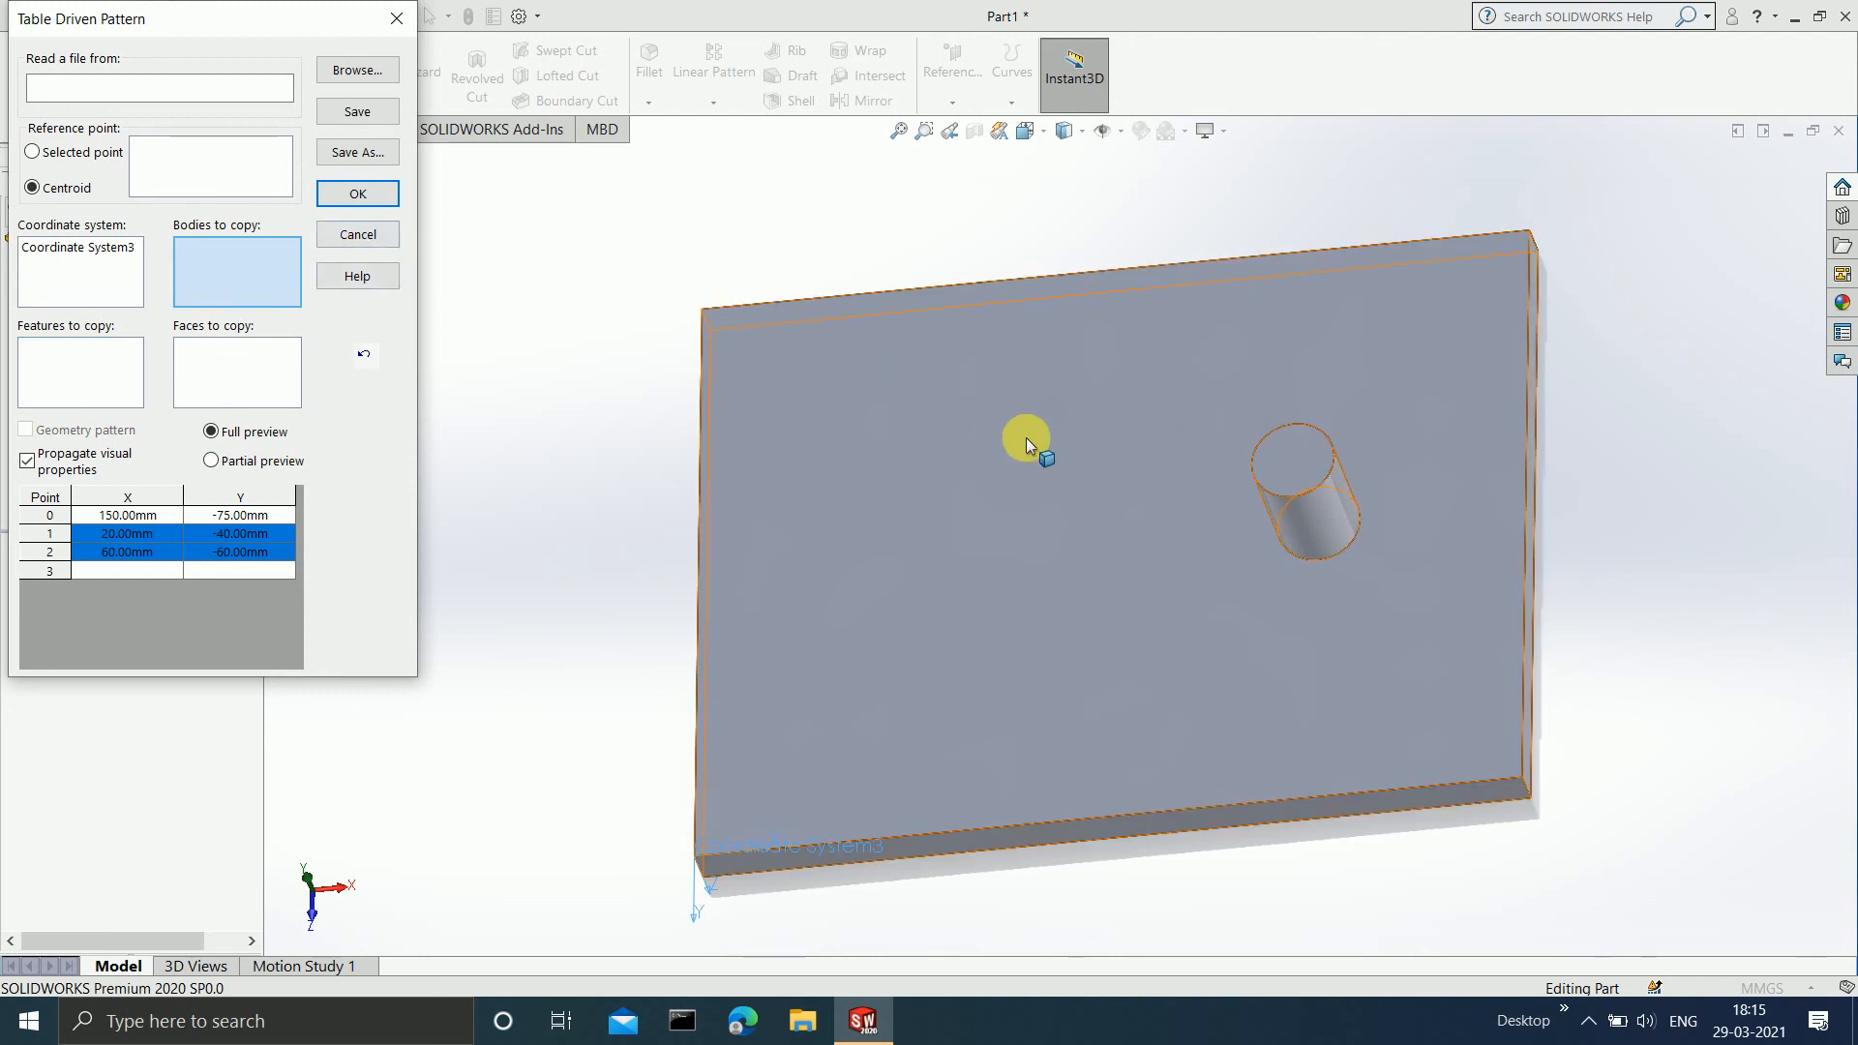
click(1025, 438)
Complete the table driven pattern of the whole body and show the part in isometric view.
middle_drag(1378, 693, 1315, 707)
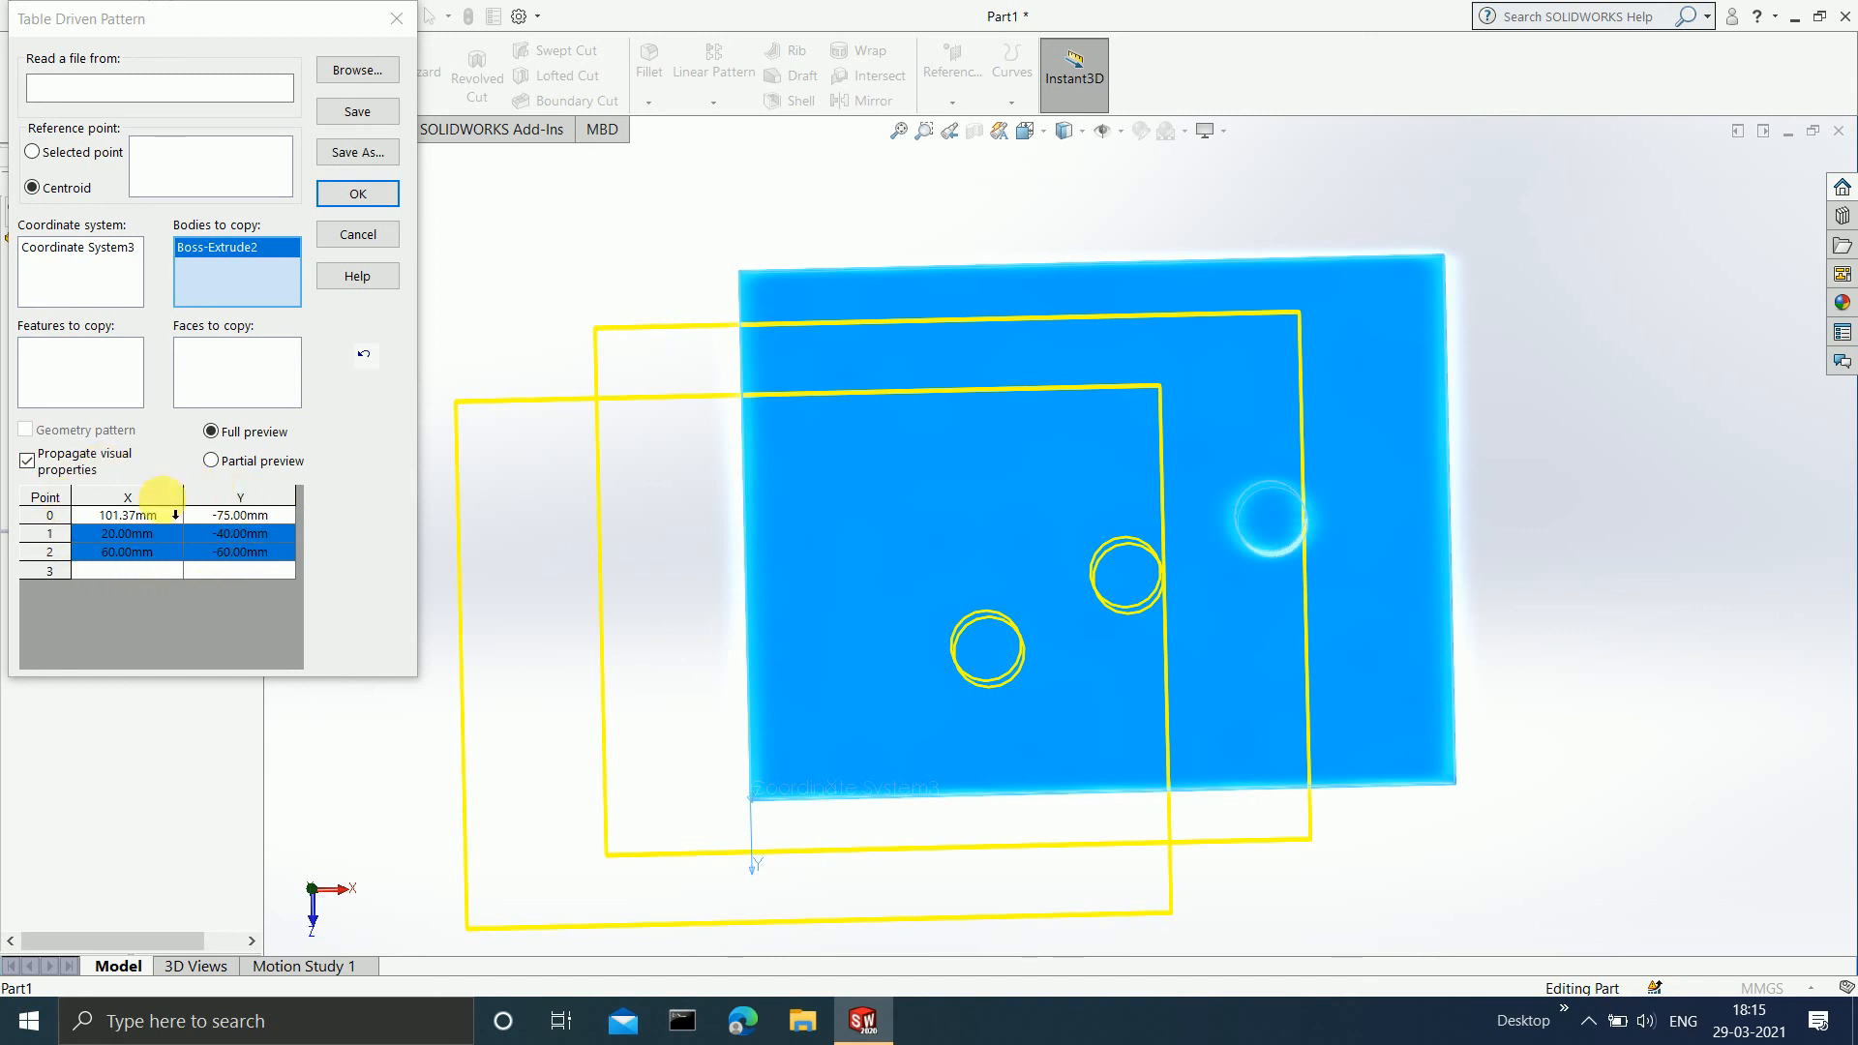
middle_drag(1497, 730, 1459, 597)
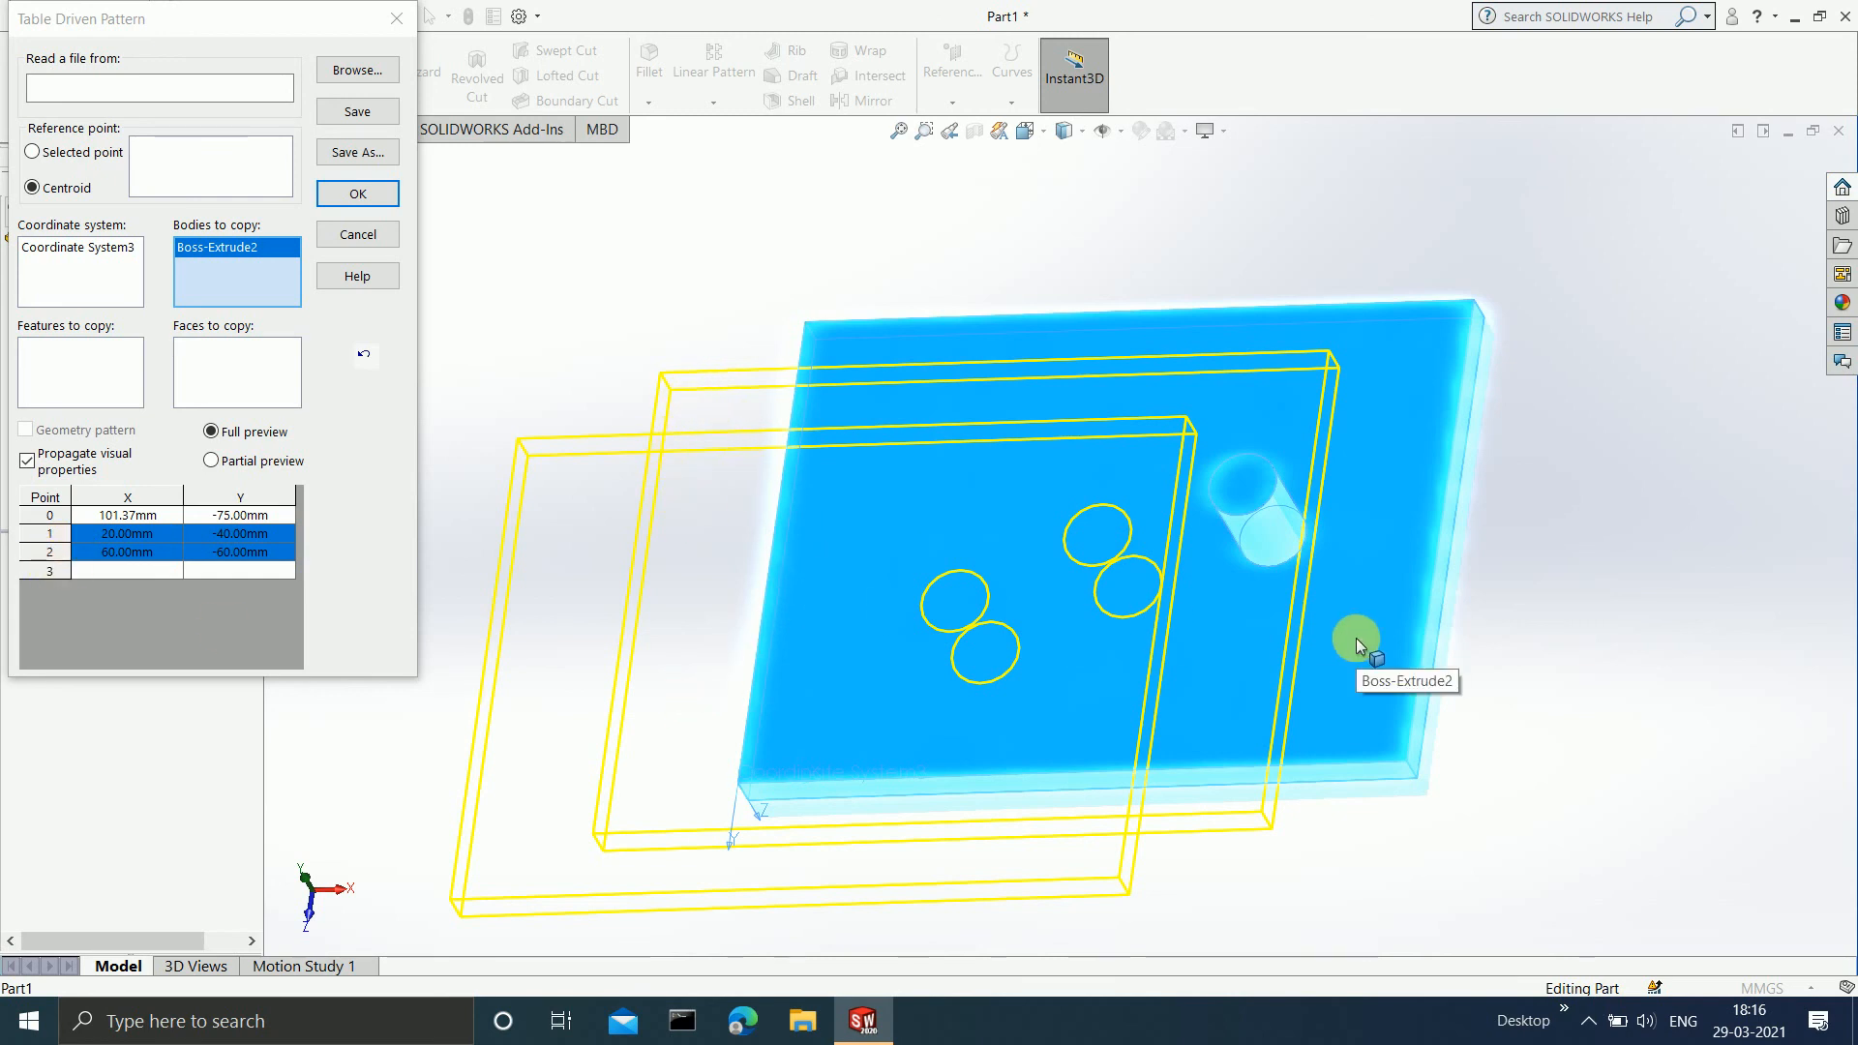
click(358, 194)
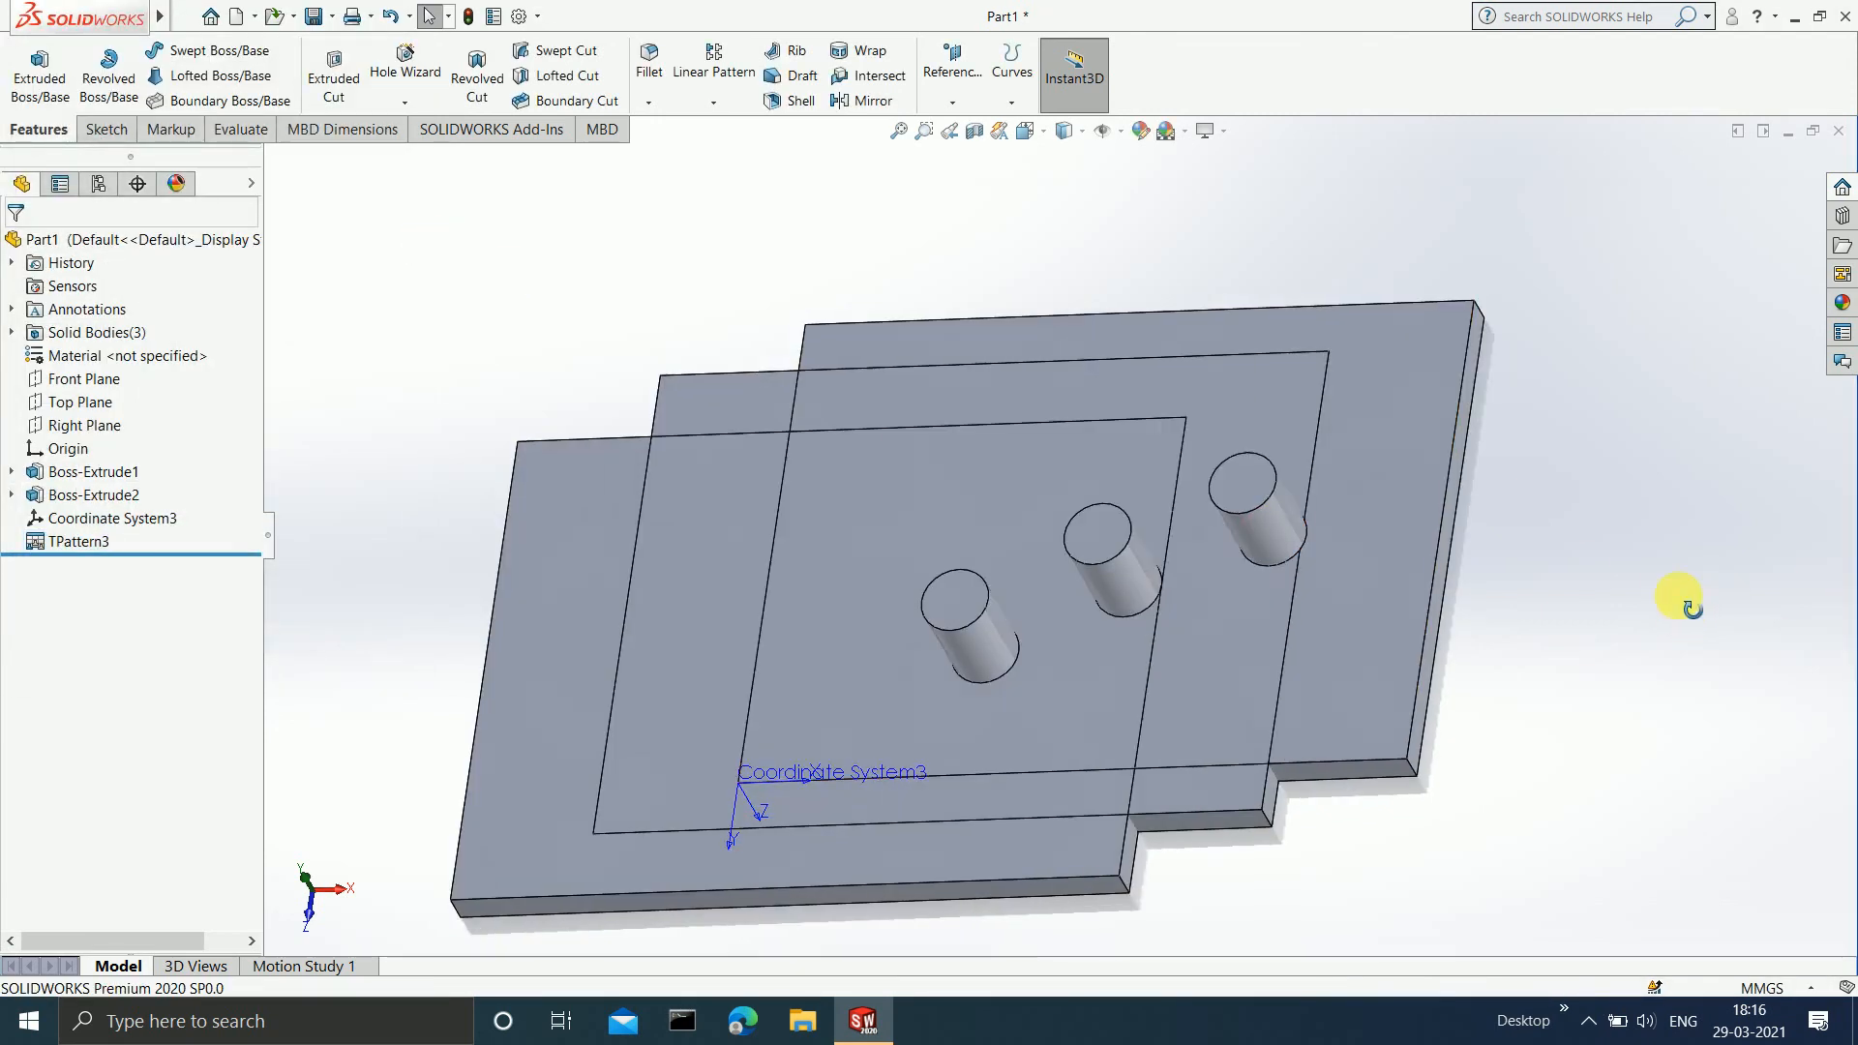
middle_drag(1680, 606, 1539, 622)
key(ctrl+7)
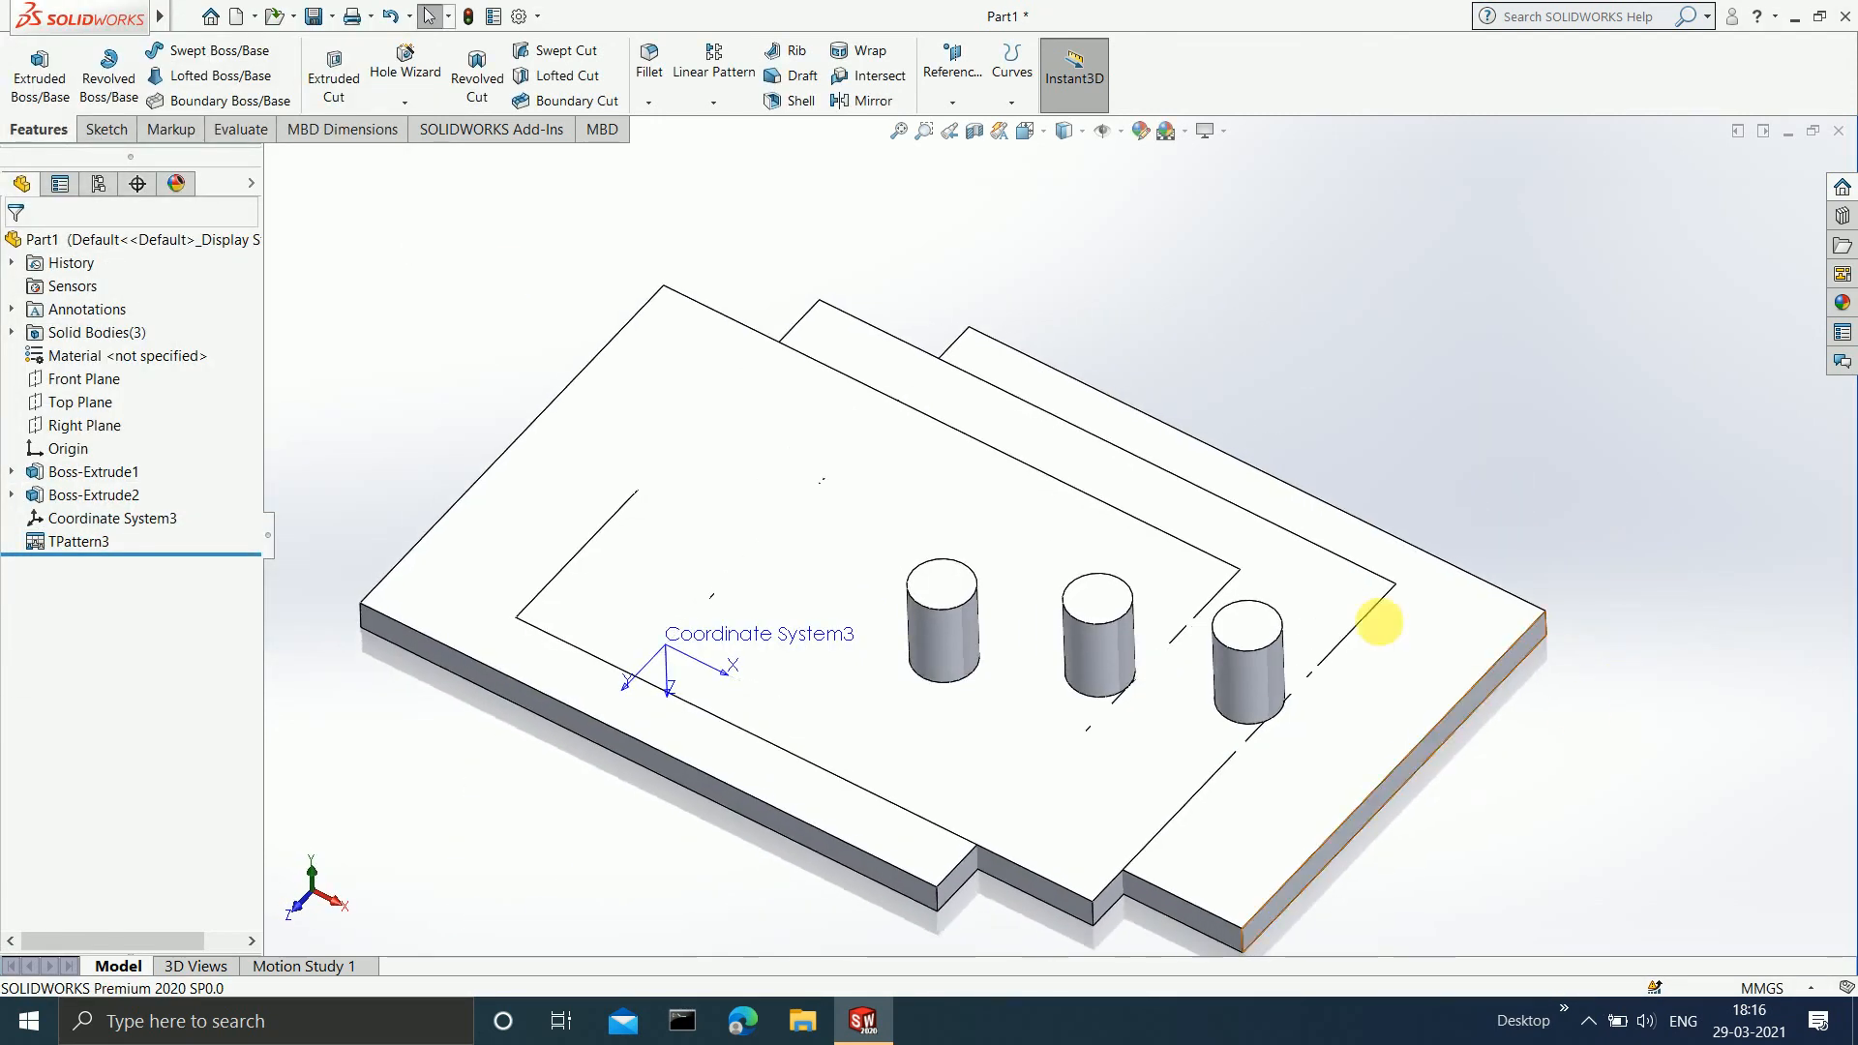
click(714, 103)
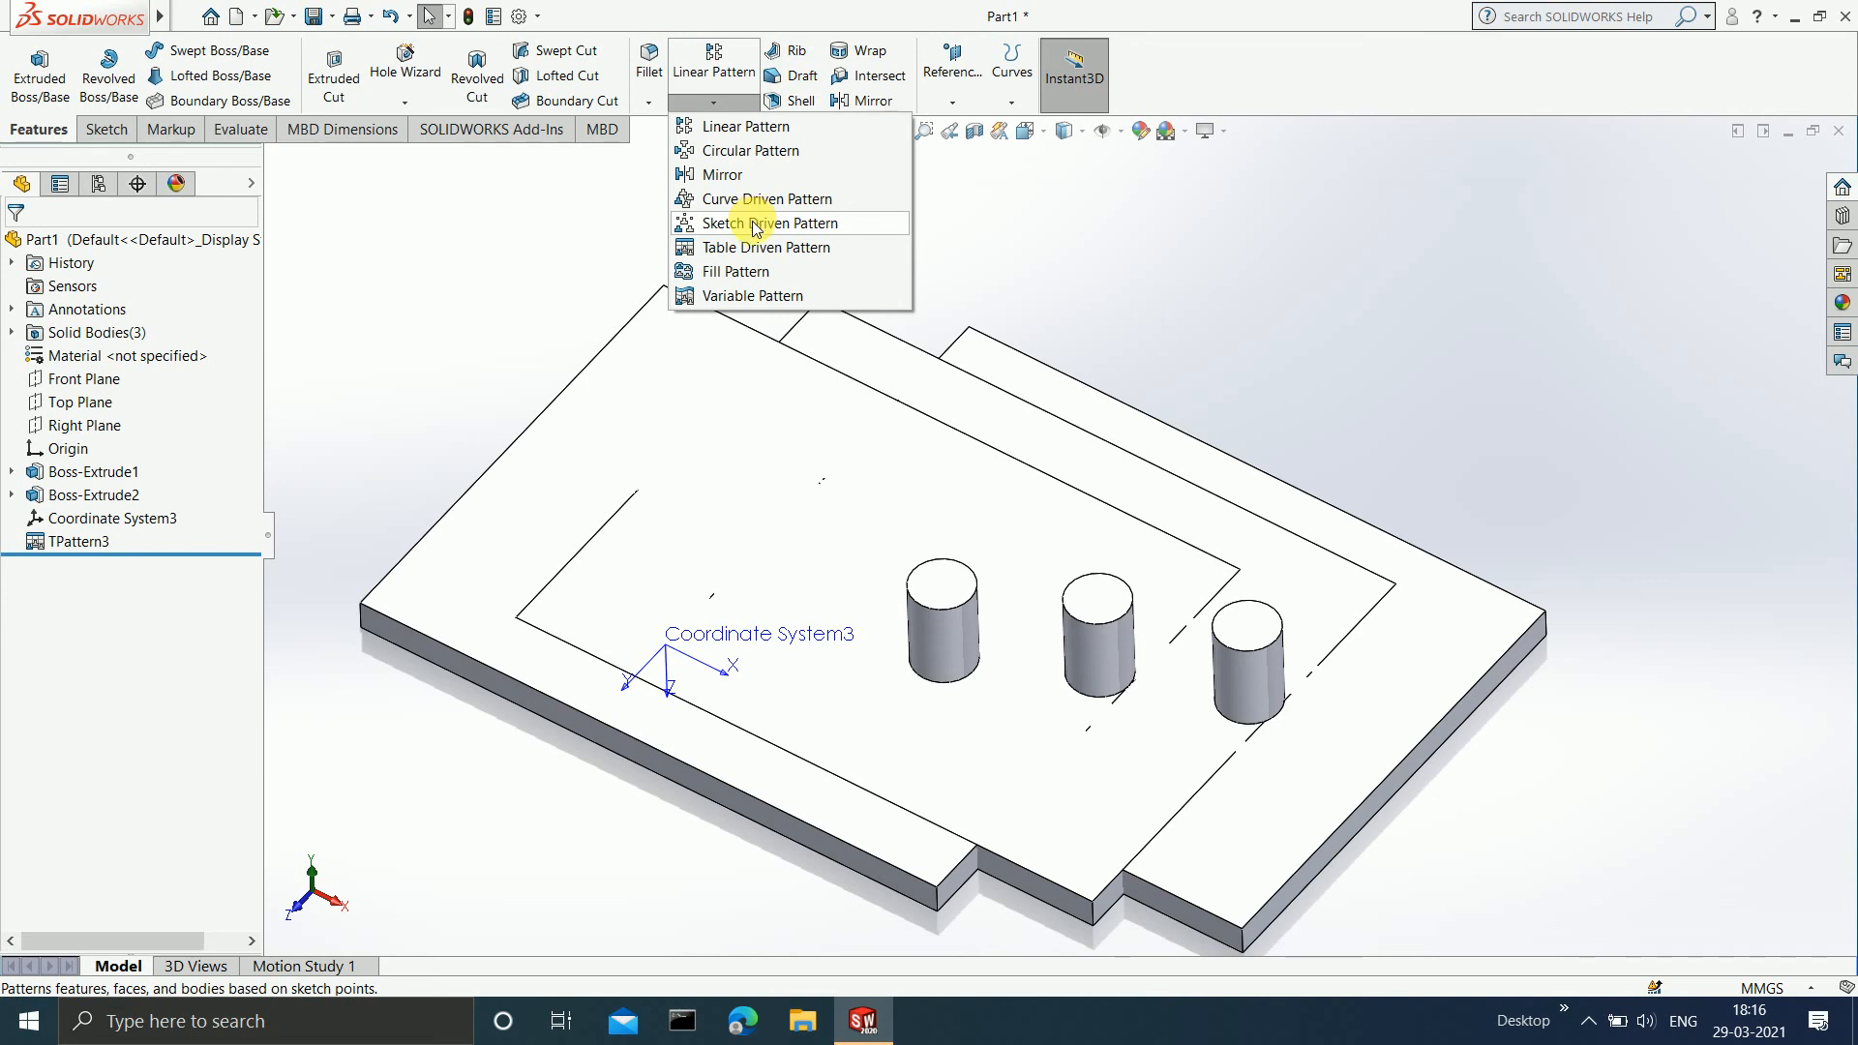
click(1579, 1031)
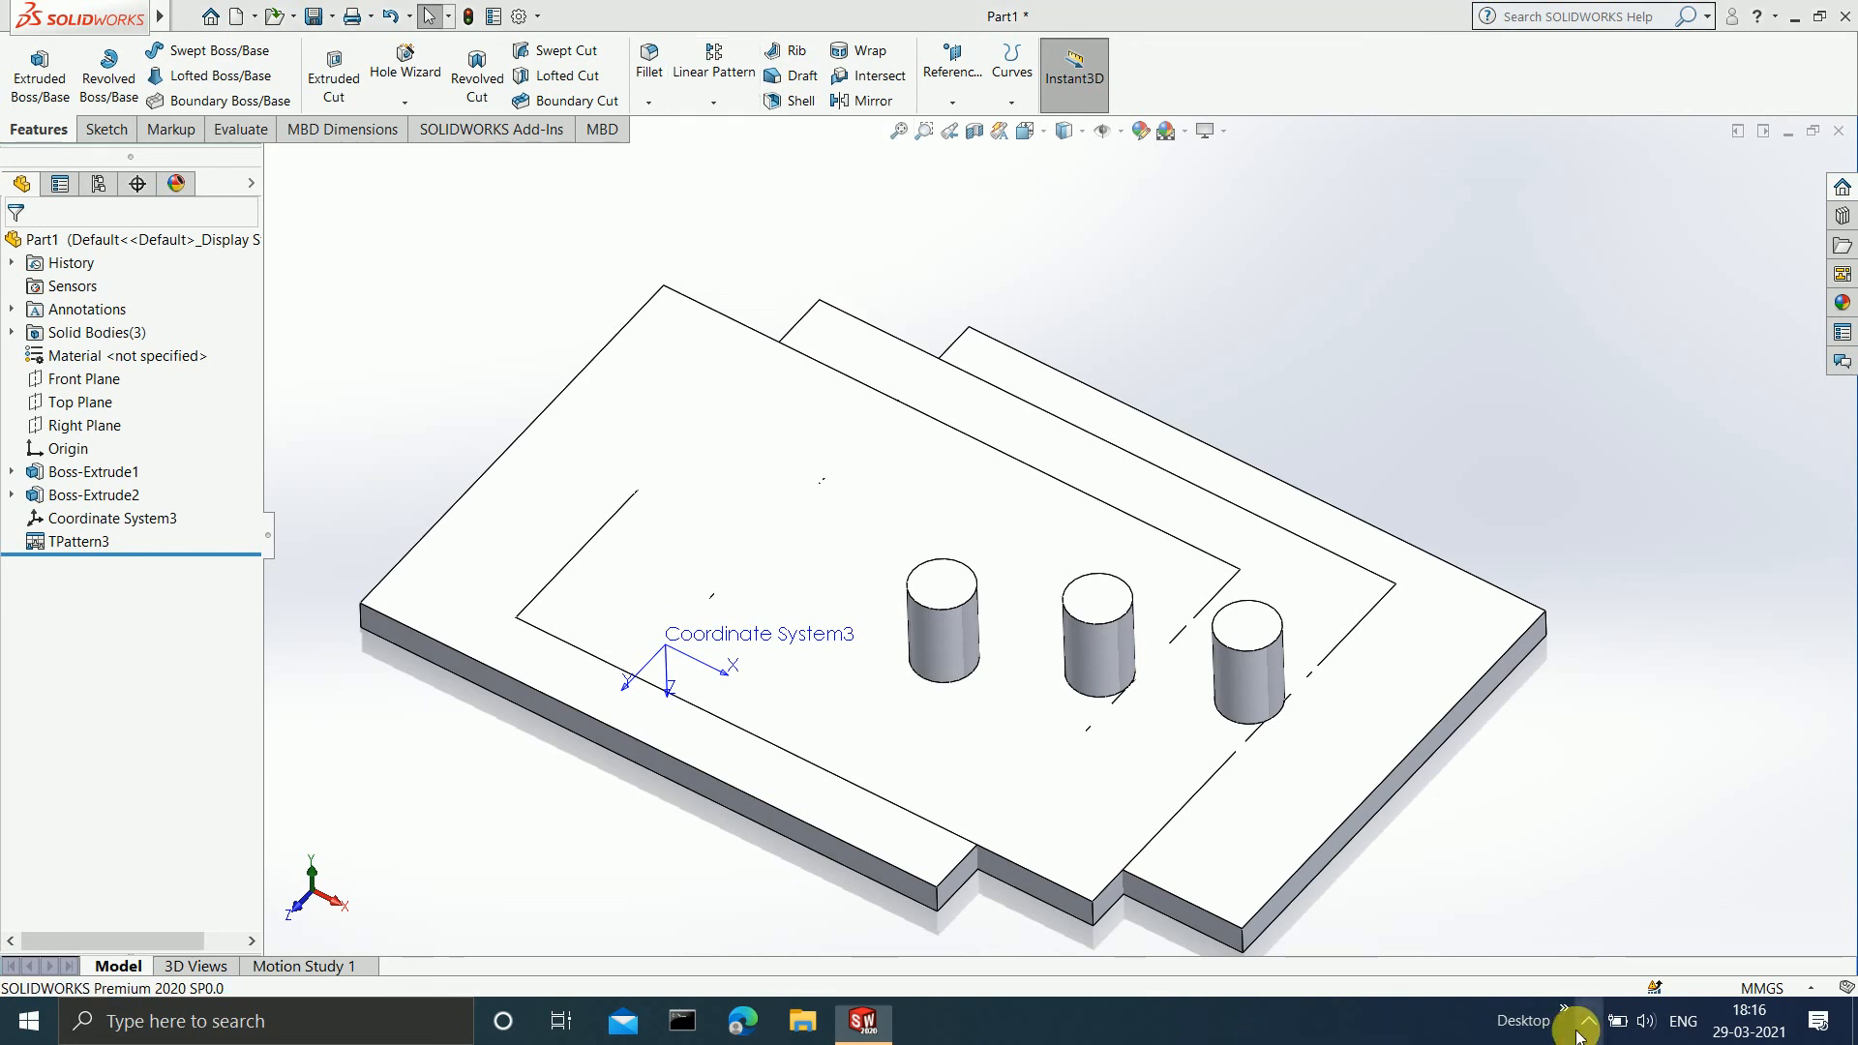
right_click(1658, 826)
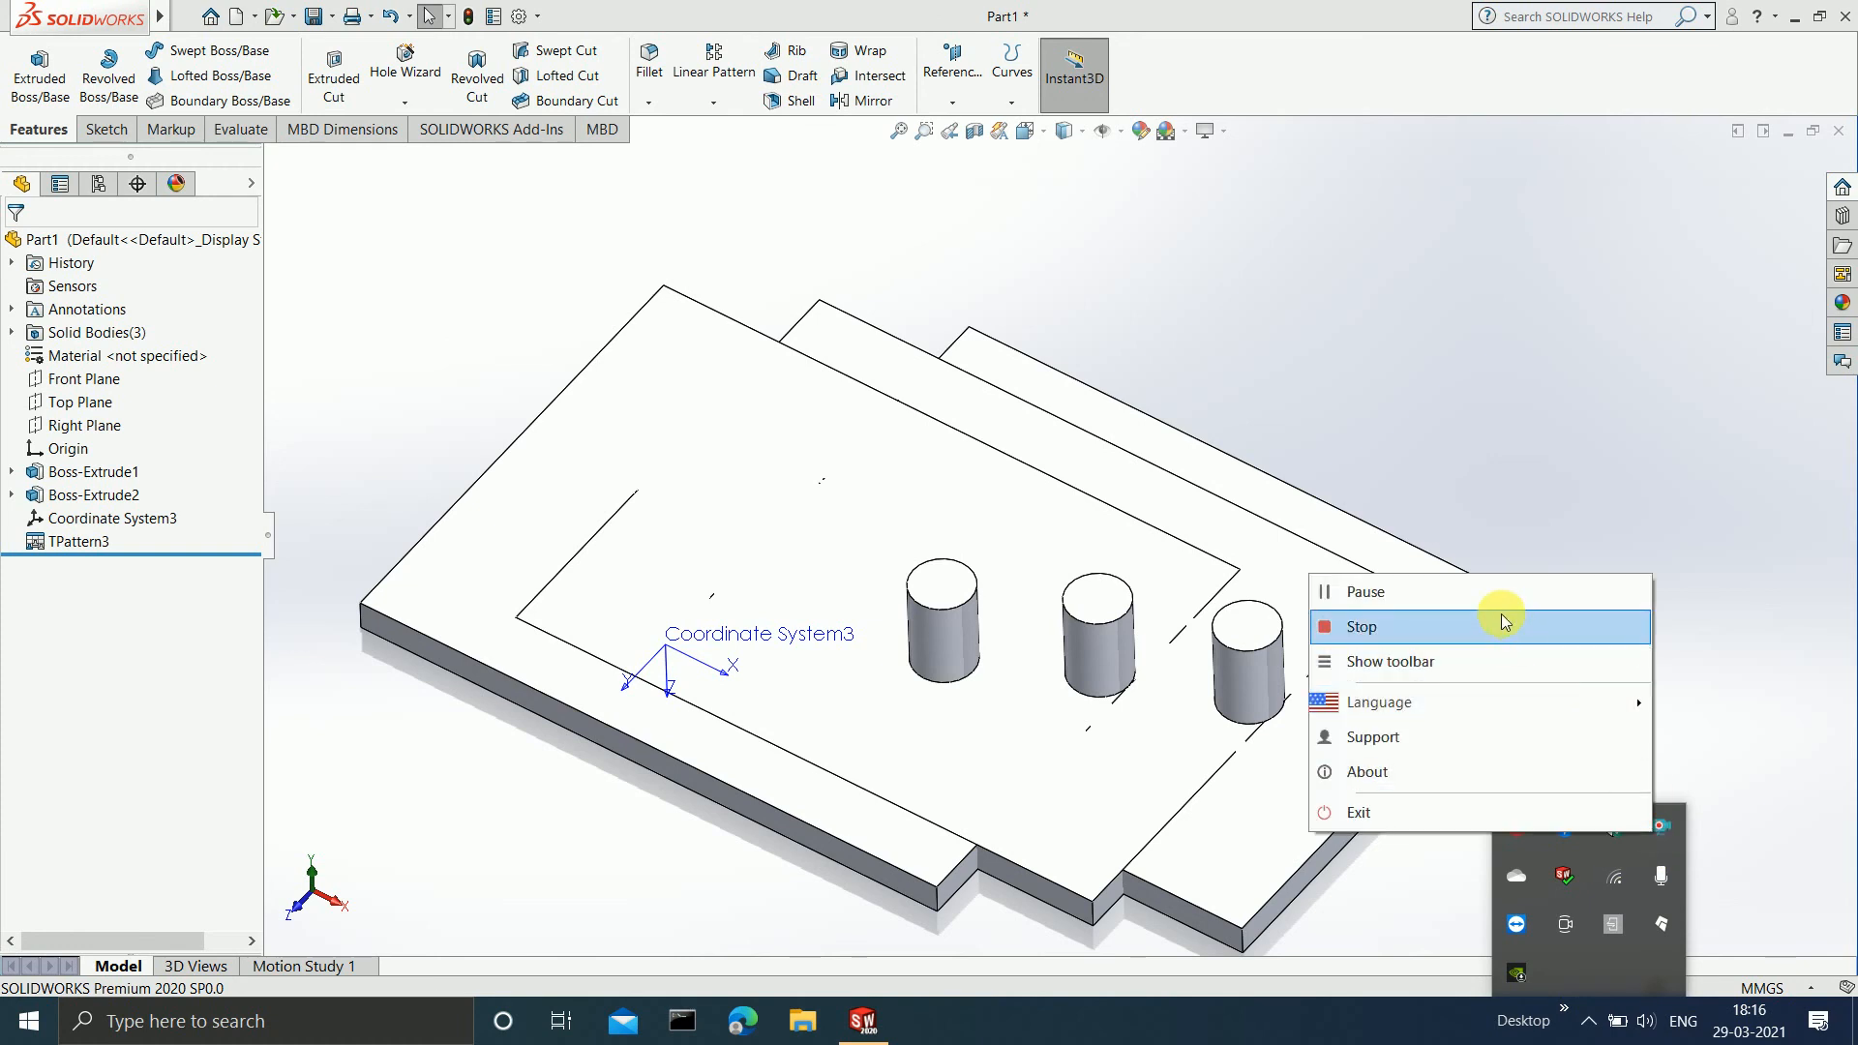